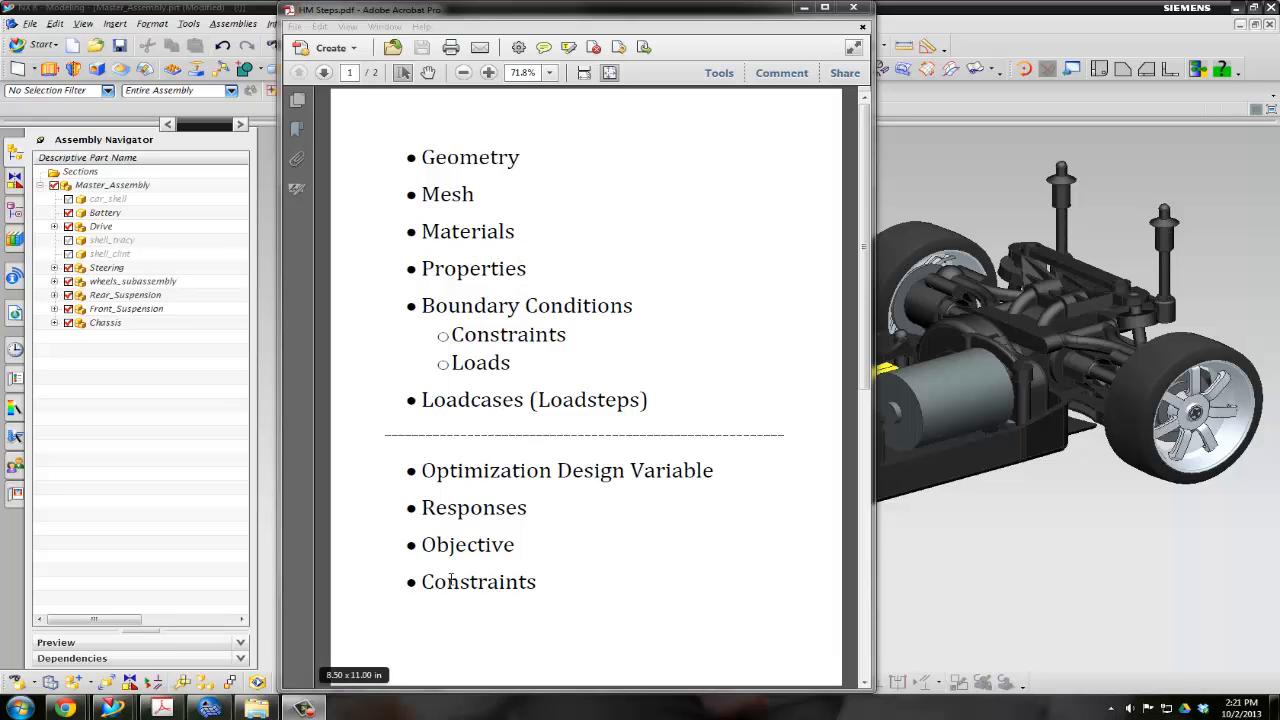
Read through both pages of the HM Steps PDF outline and return to the car assembly in NX
click(700, 562)
scroll(703, 557, down, 1)
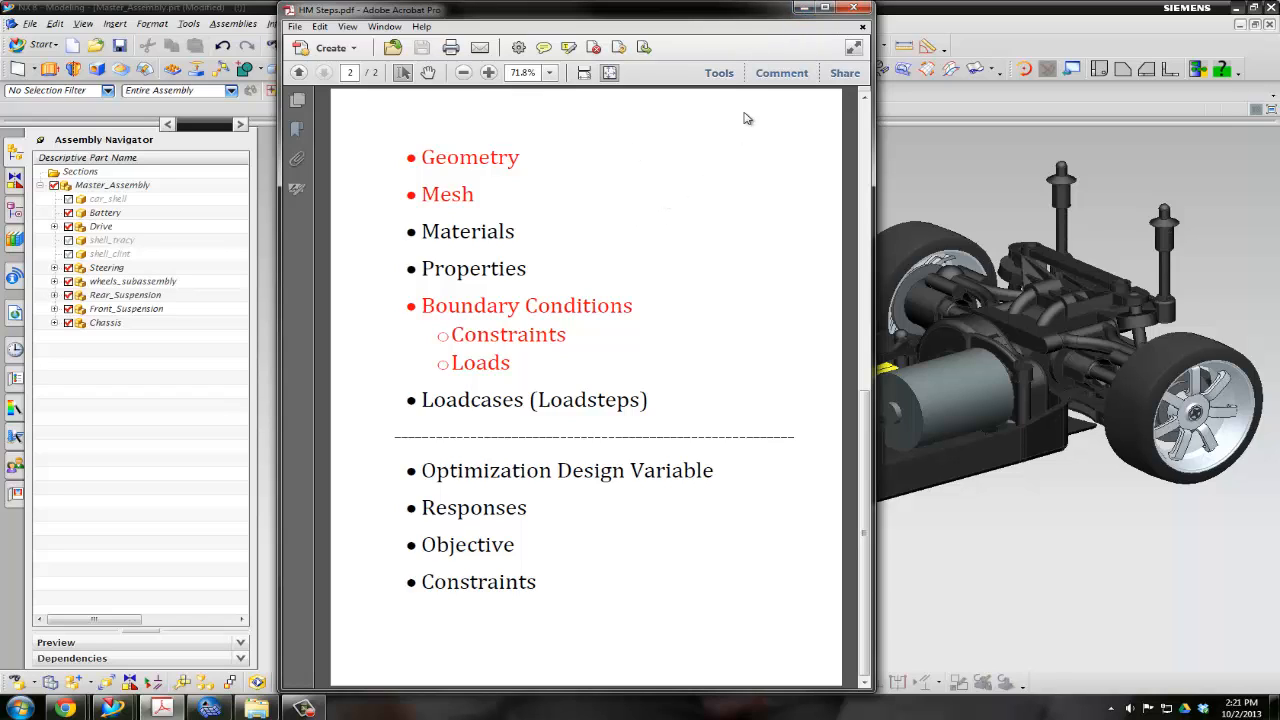
click(801, 8)
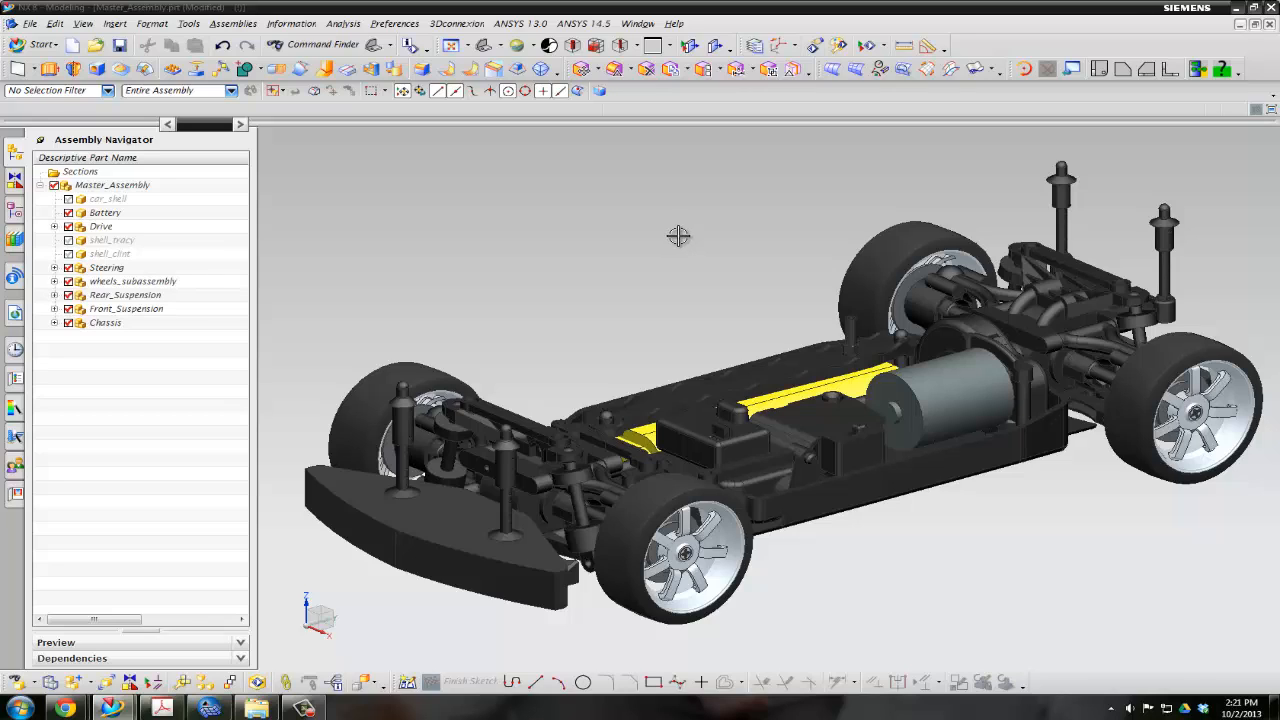
Highlight the front and rear shock mounts in the car assembly and examine how they sit on the suspension
click(476, 414)
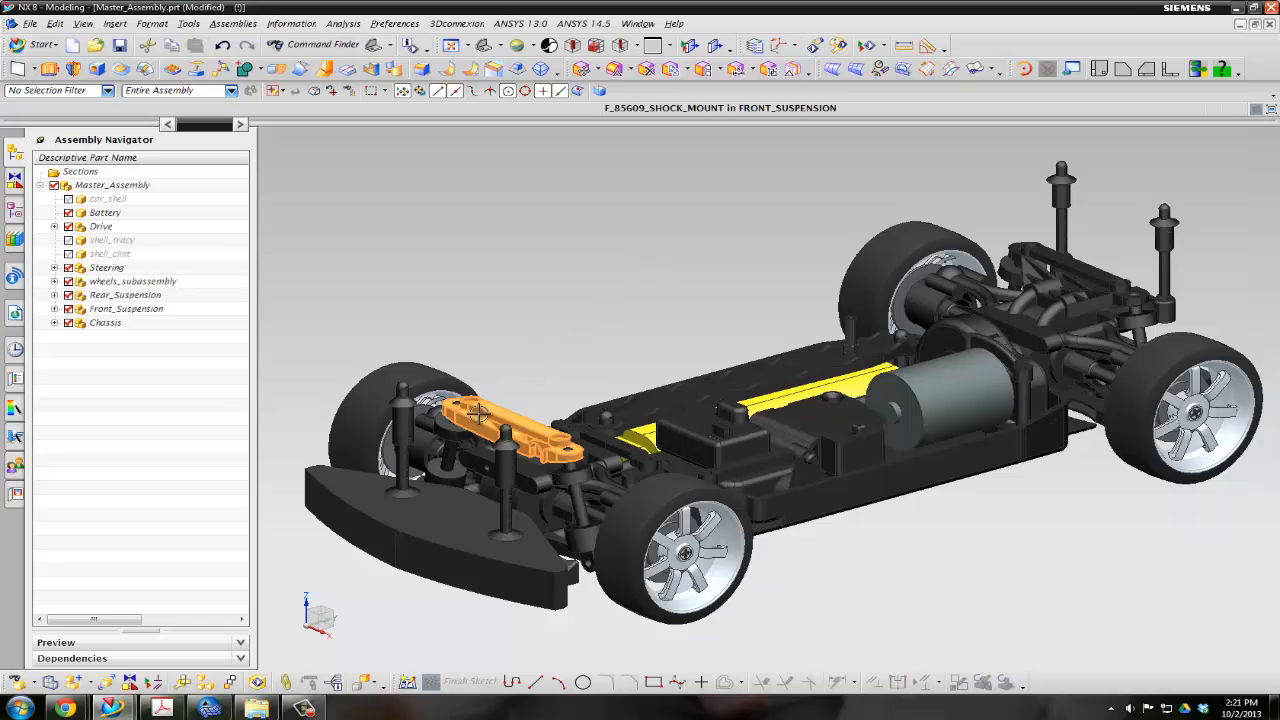
click(1038, 272)
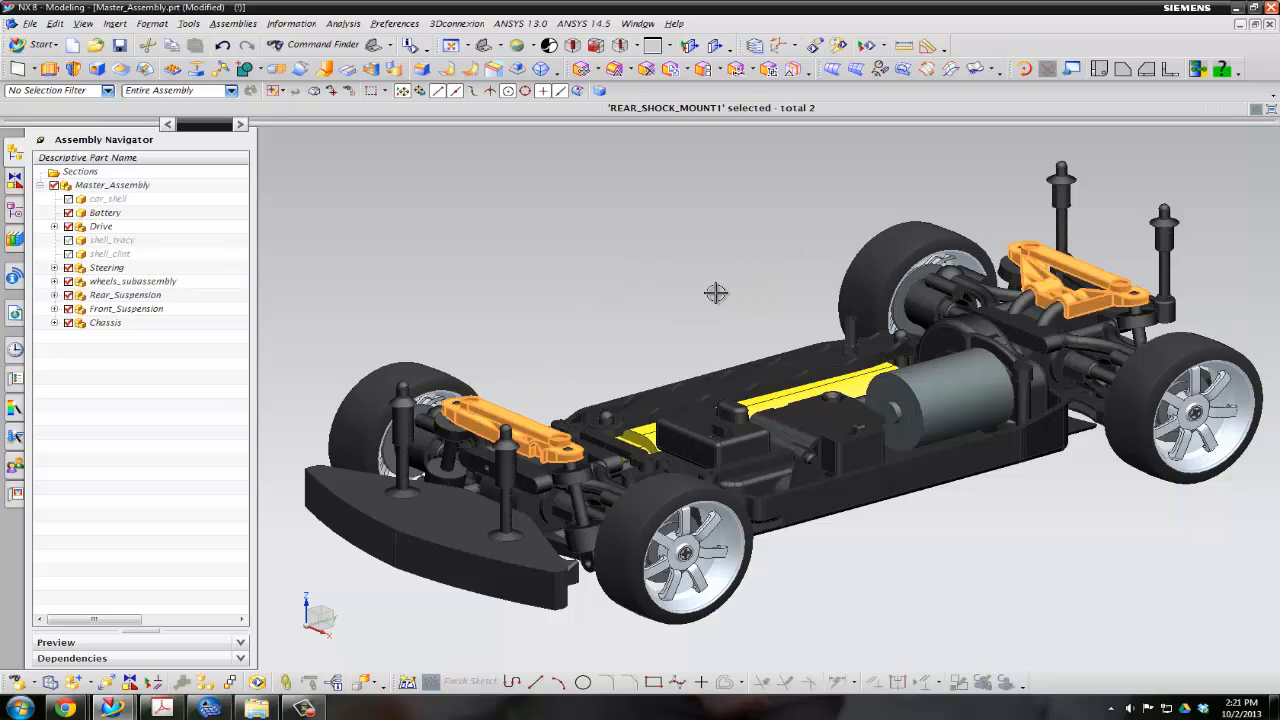
middle_drag(703, 294, 541, 442)
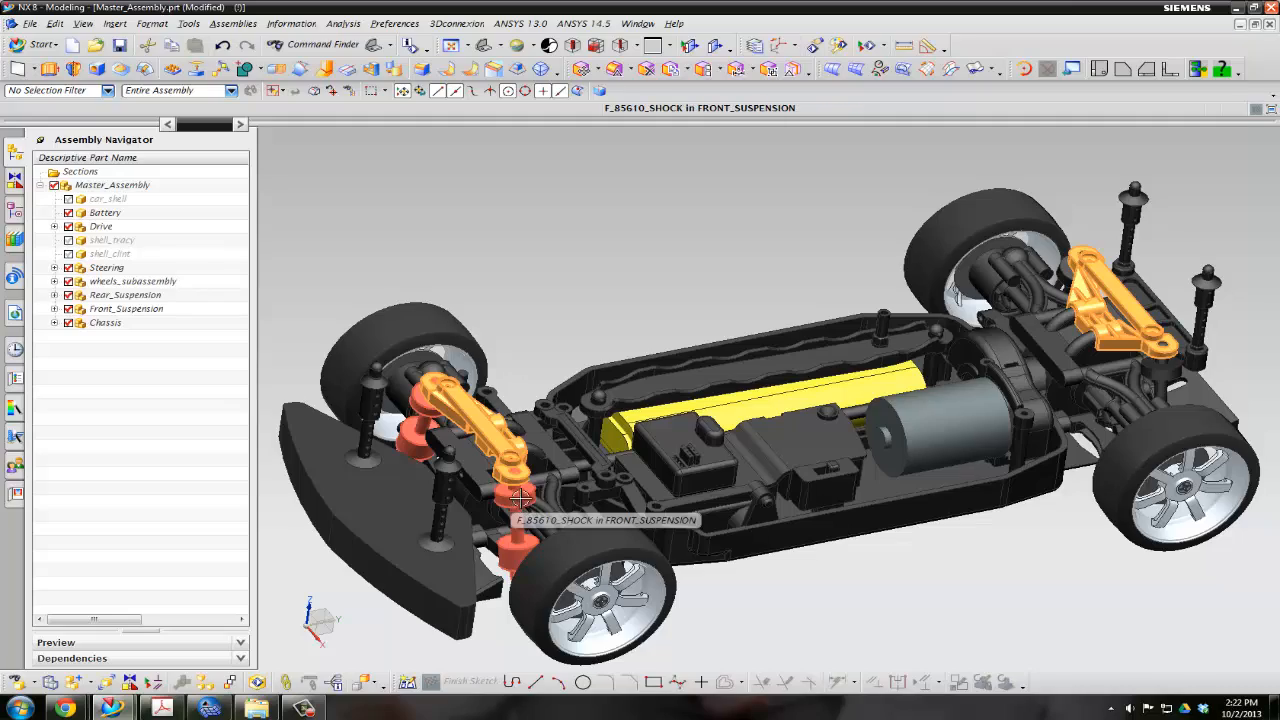
mouse_move(603, 334)
middle_down()
mouse_move(589, 309)
mouse_move(520, 301)
mouse_move(606, 309)
mouse_move(583, 331)
mouse_move(600, 326)
middle_up()
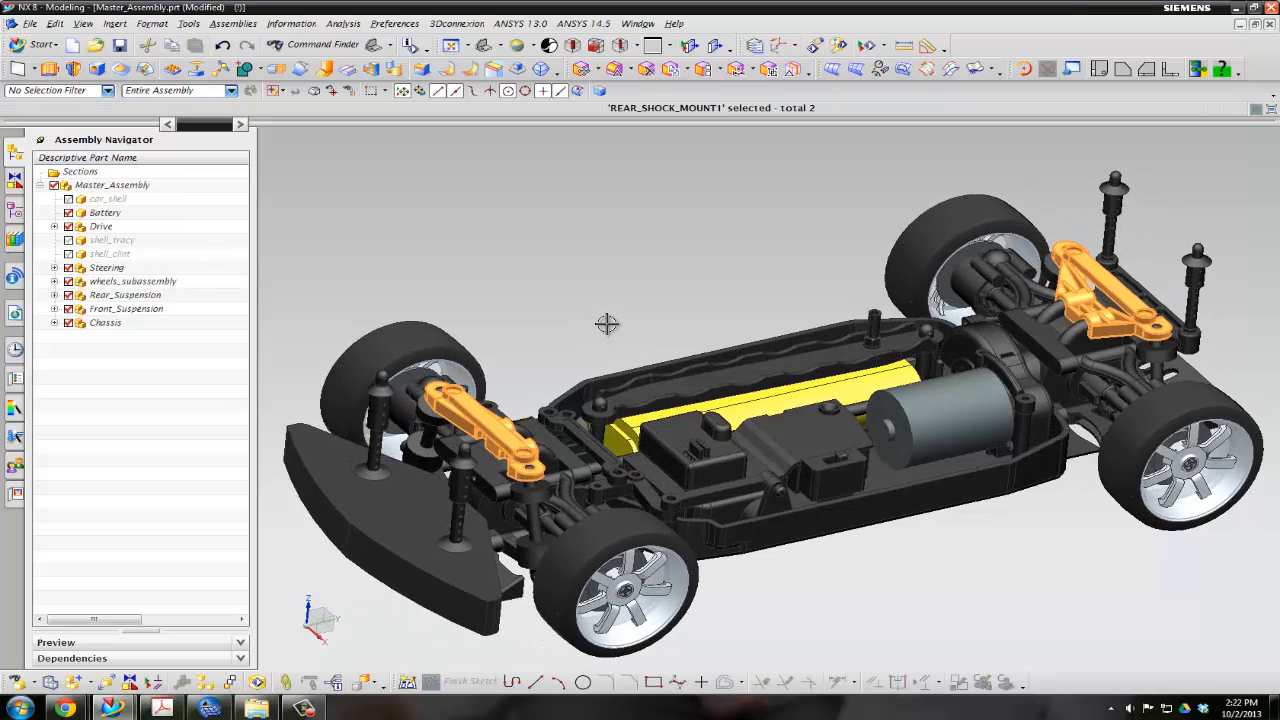
Switch to the f_85609_shock_mount part and suppress all ORIGINAL features from Sketch (38) through Unite (67)
click(1237, 9)
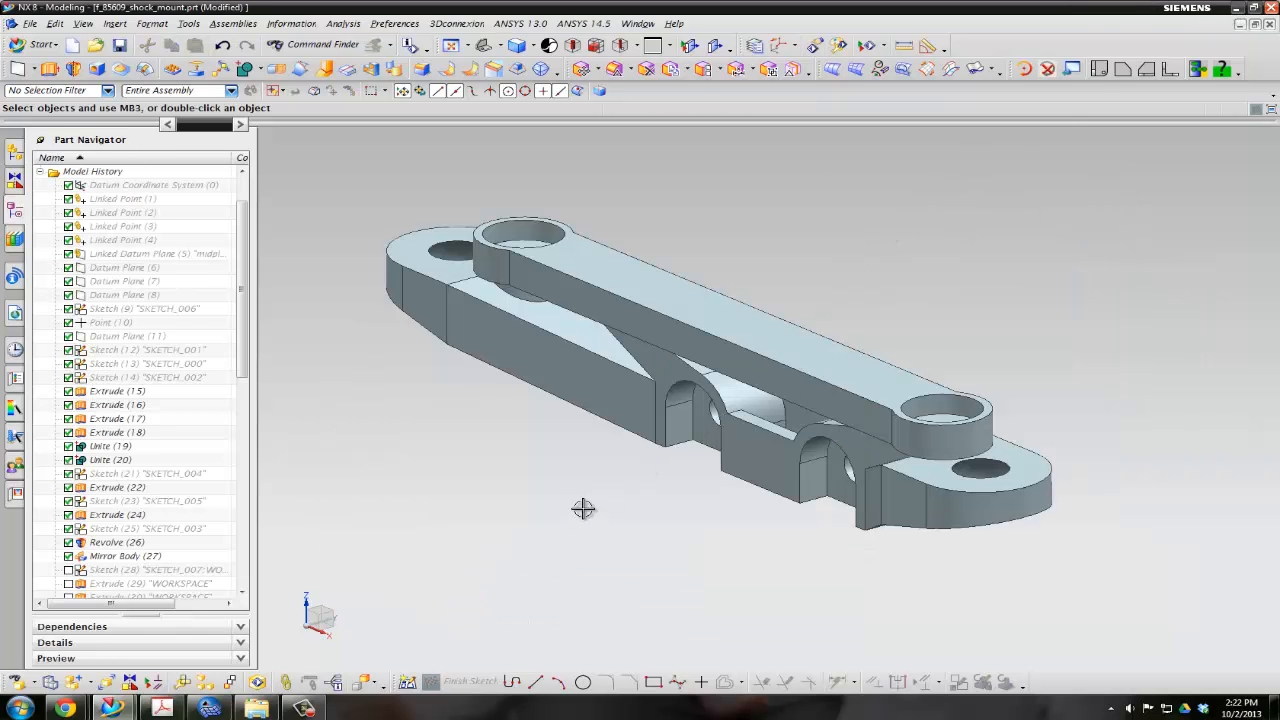
mouse_move(583, 511)
middle_down()
mouse_move(493, 515)
mouse_move(591, 517)
middle_up()
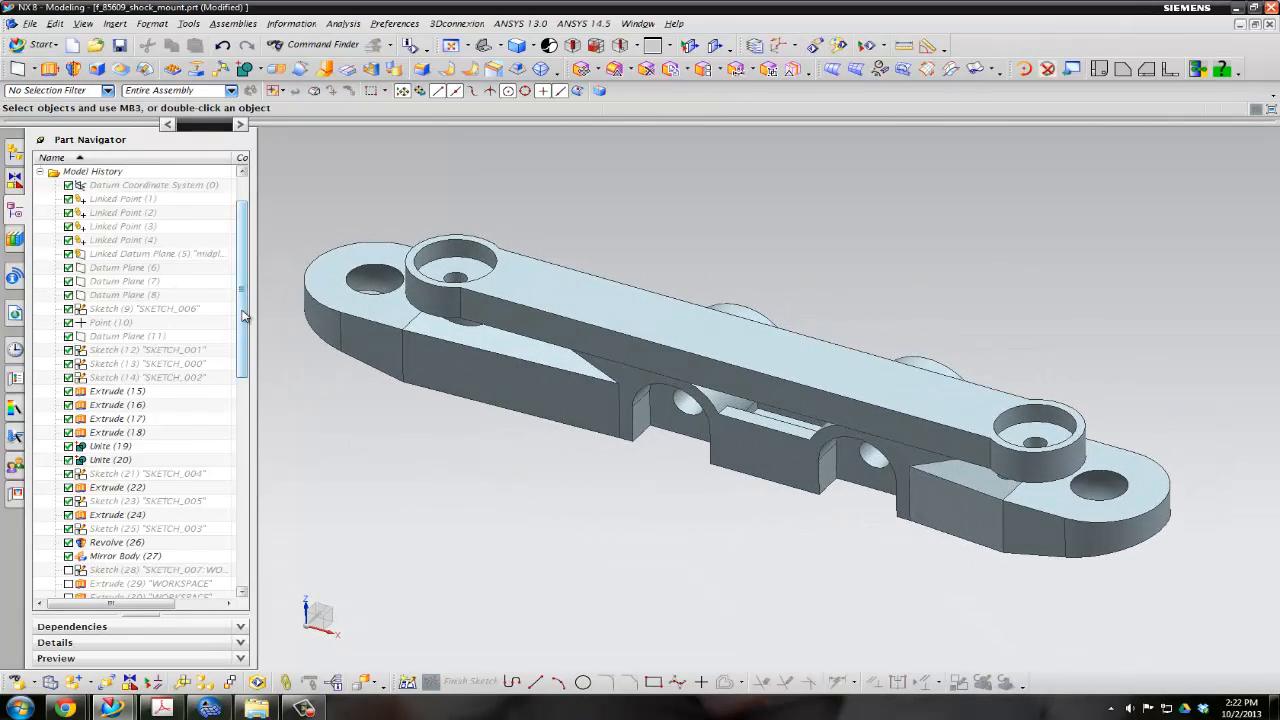
drag(243, 312, 243, 420)
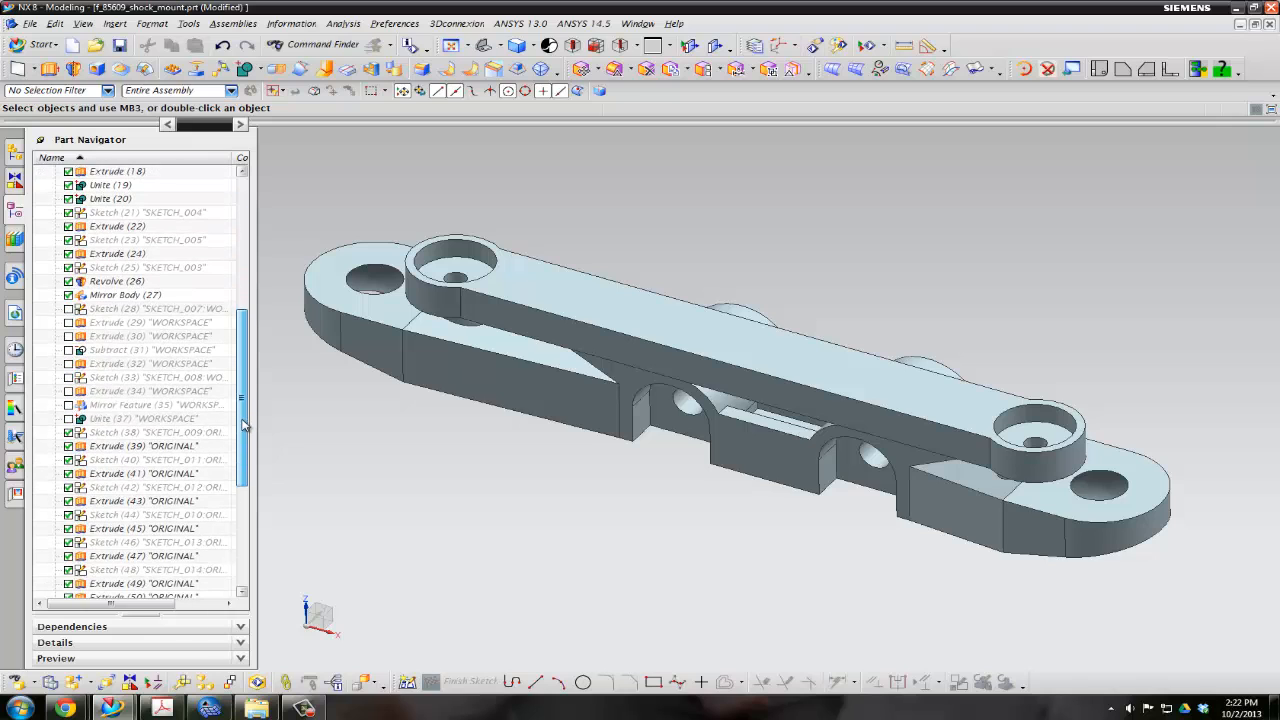
click(136, 433)
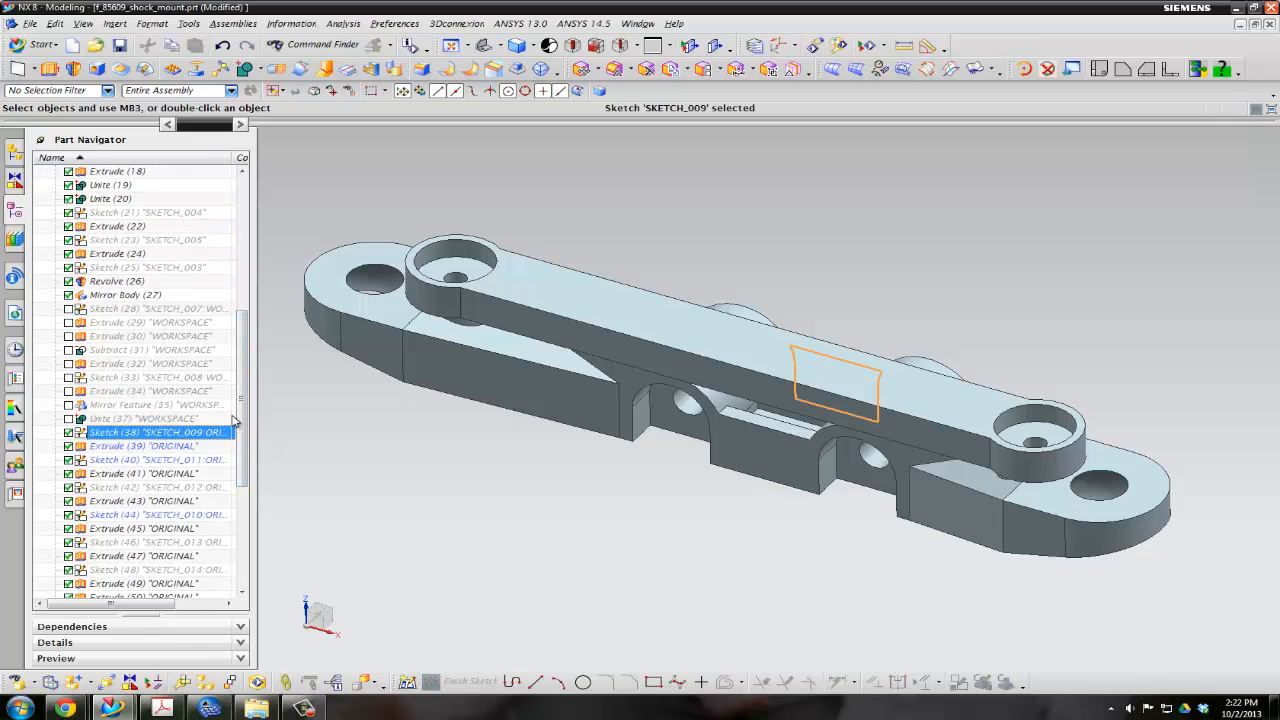
scroll(160, 520, down, 6)
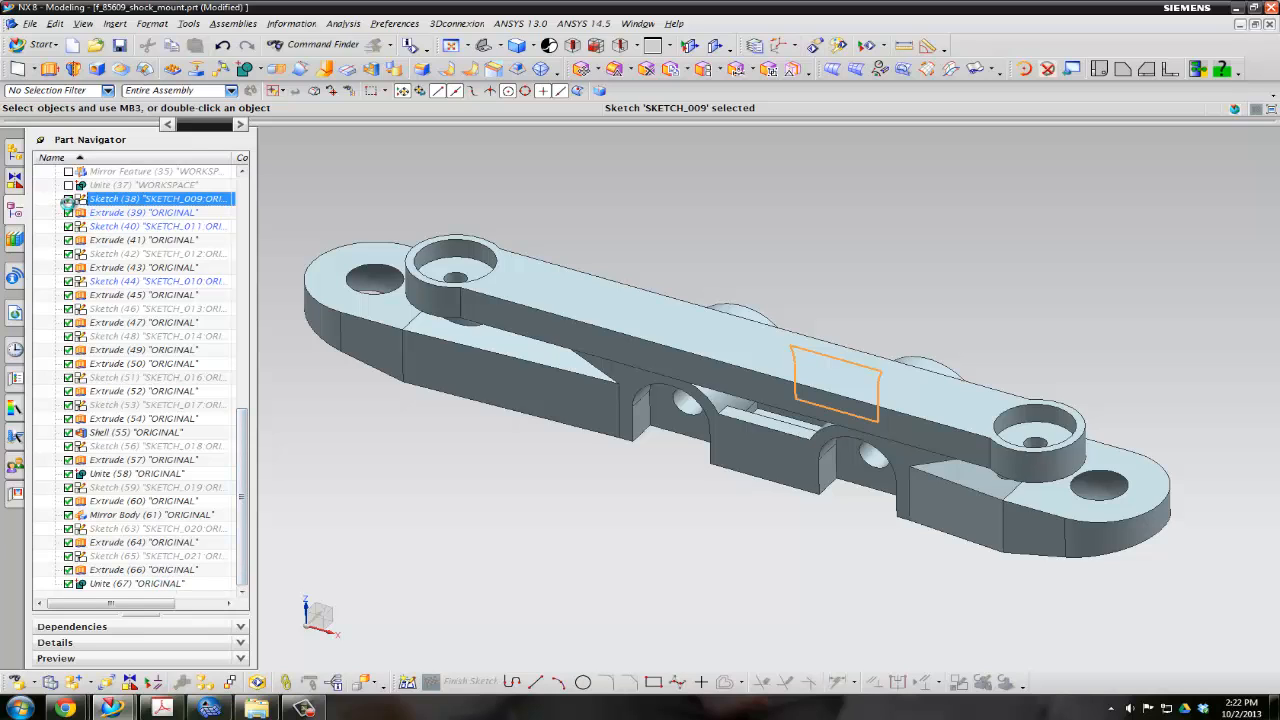
click(69, 200)
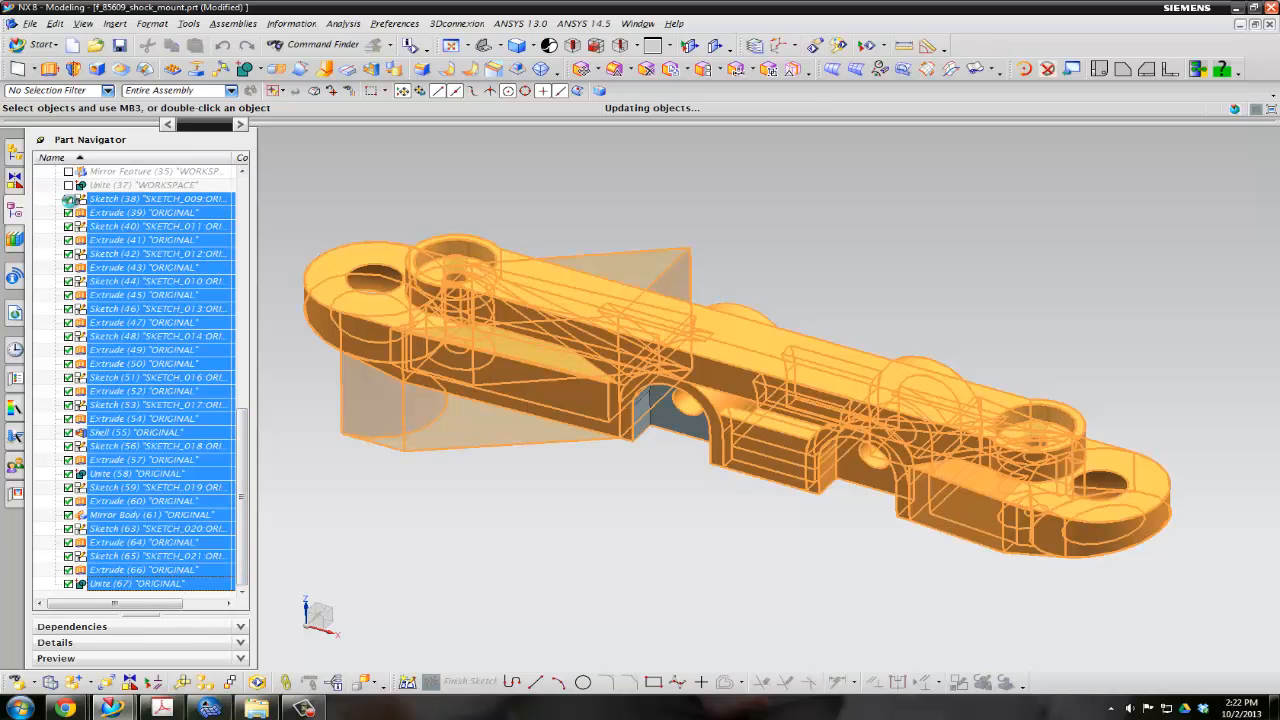
Unsuppress the WORKSPACE features from Sketch (28) through Unite (37) to restore the solid design-space body
drag(240, 452, 241, 362)
click(165, 295)
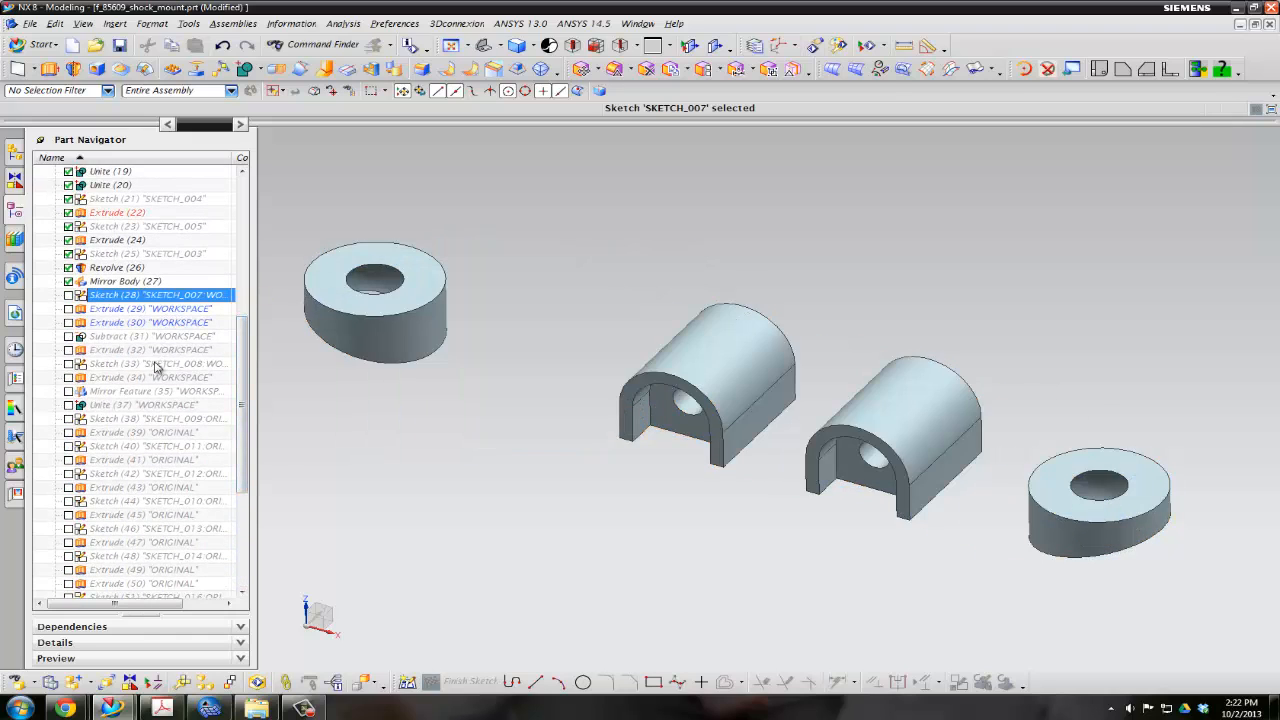
shift+click(195, 404)
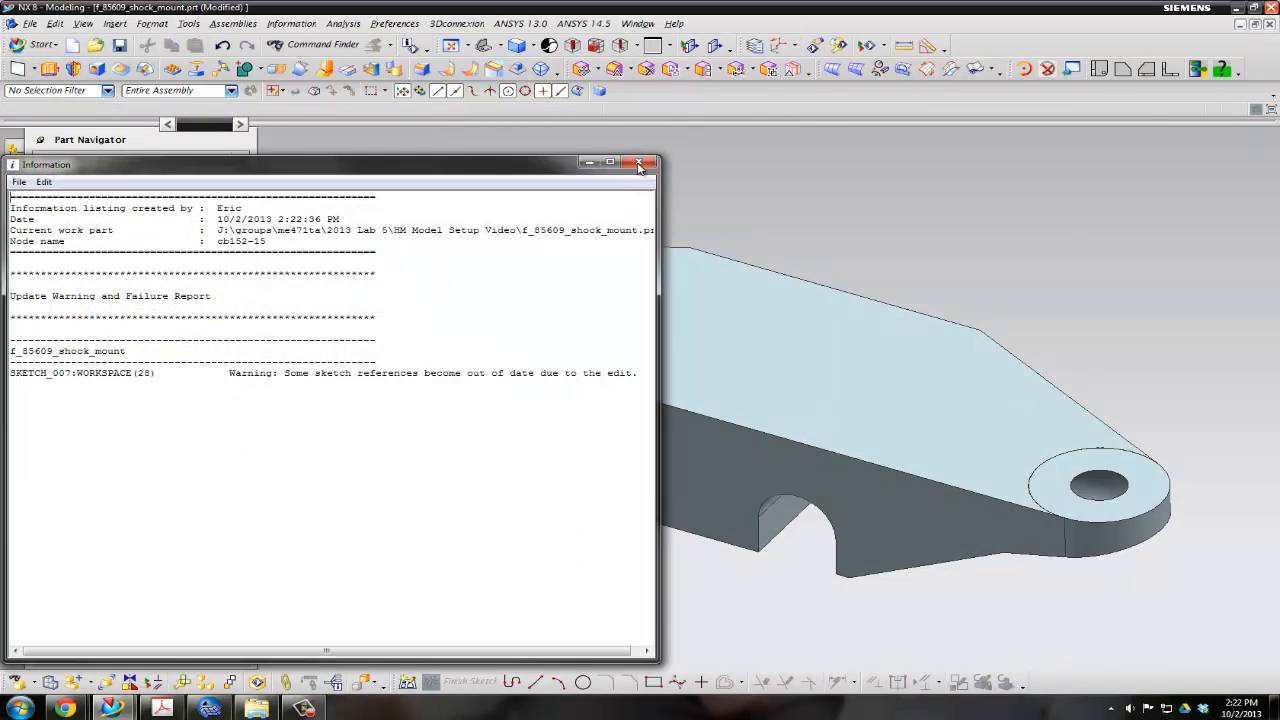
click(639, 163)
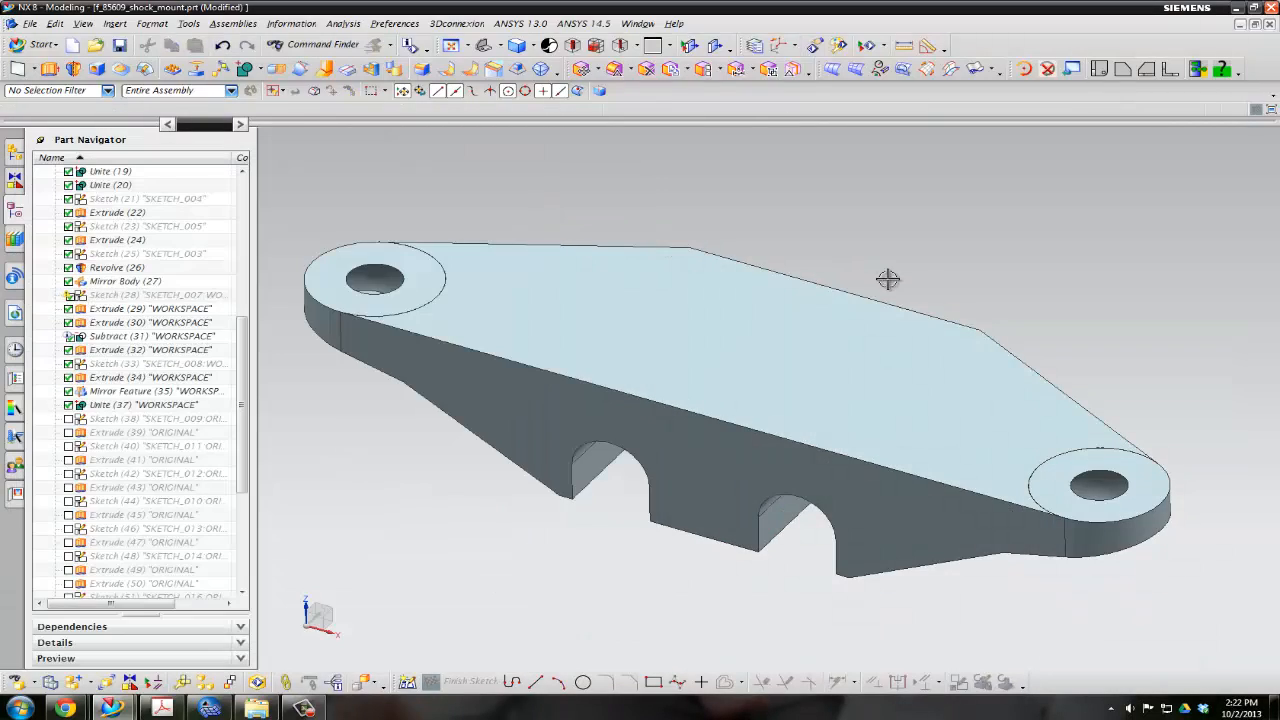
Examine the workspace body from several sides, including its arched bolt bosses and the rings around the two end holes
middle_drag(1077, 354, 843, 266)
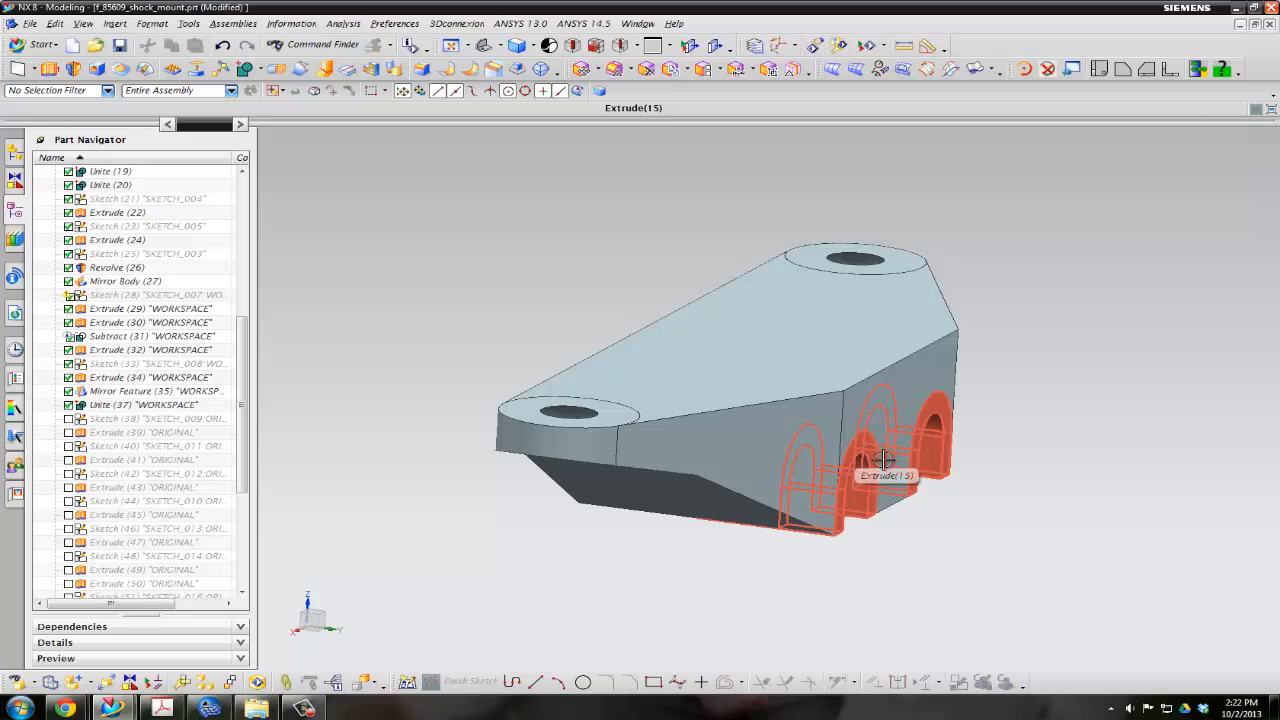
middle_drag(950, 514, 907, 527)
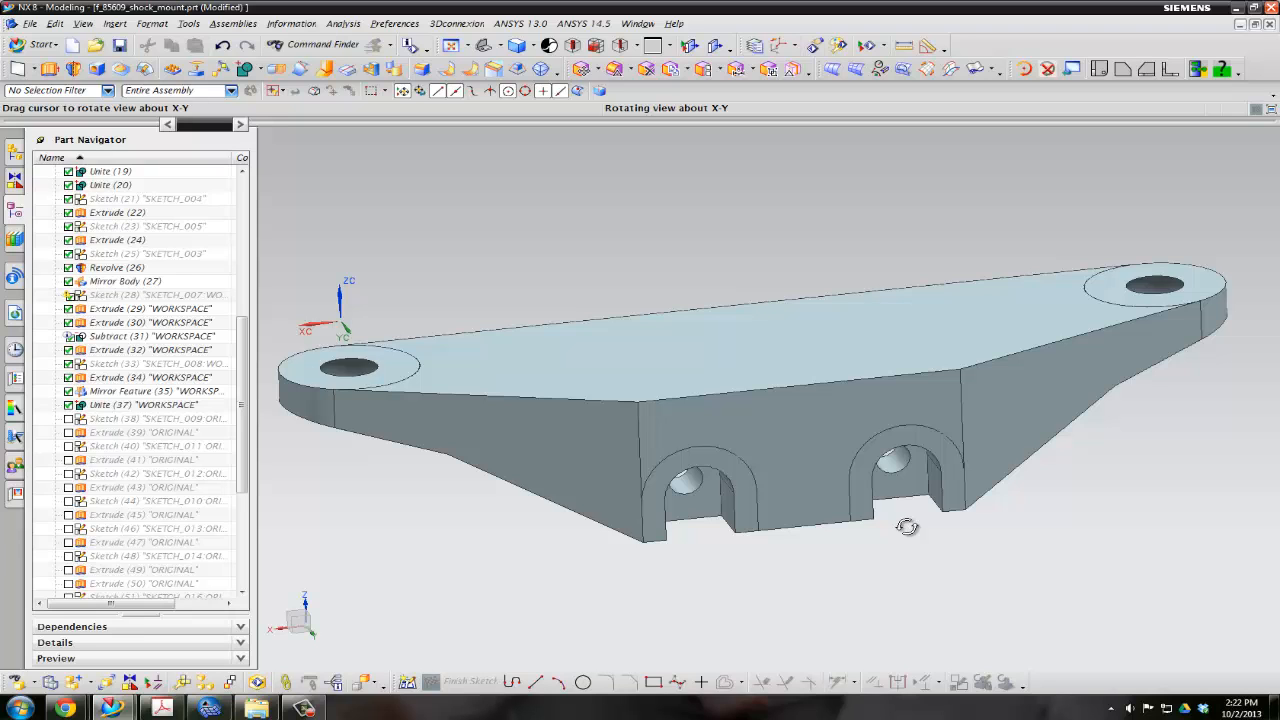
mouse_move(907, 527)
middle_down()
mouse_move(903, 517)
mouse_move(918, 520)
middle_up()
click(830, 392)
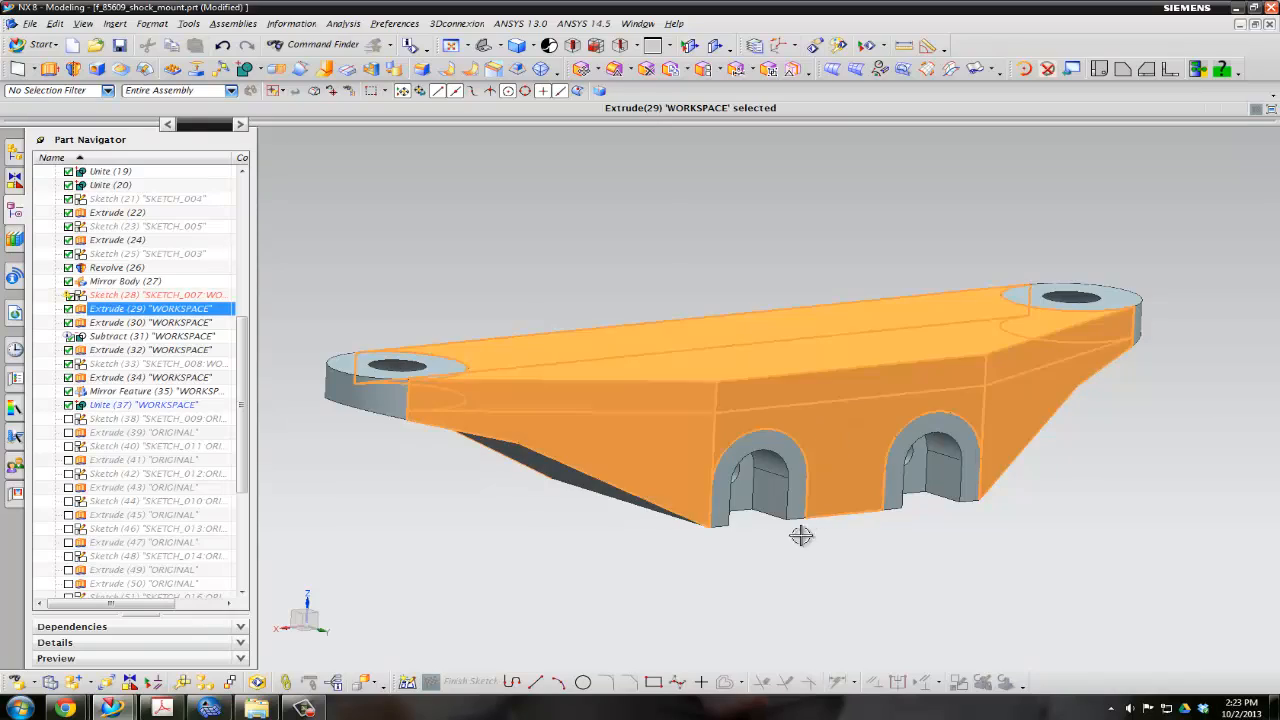
middle_drag(803, 531, 910, 556)
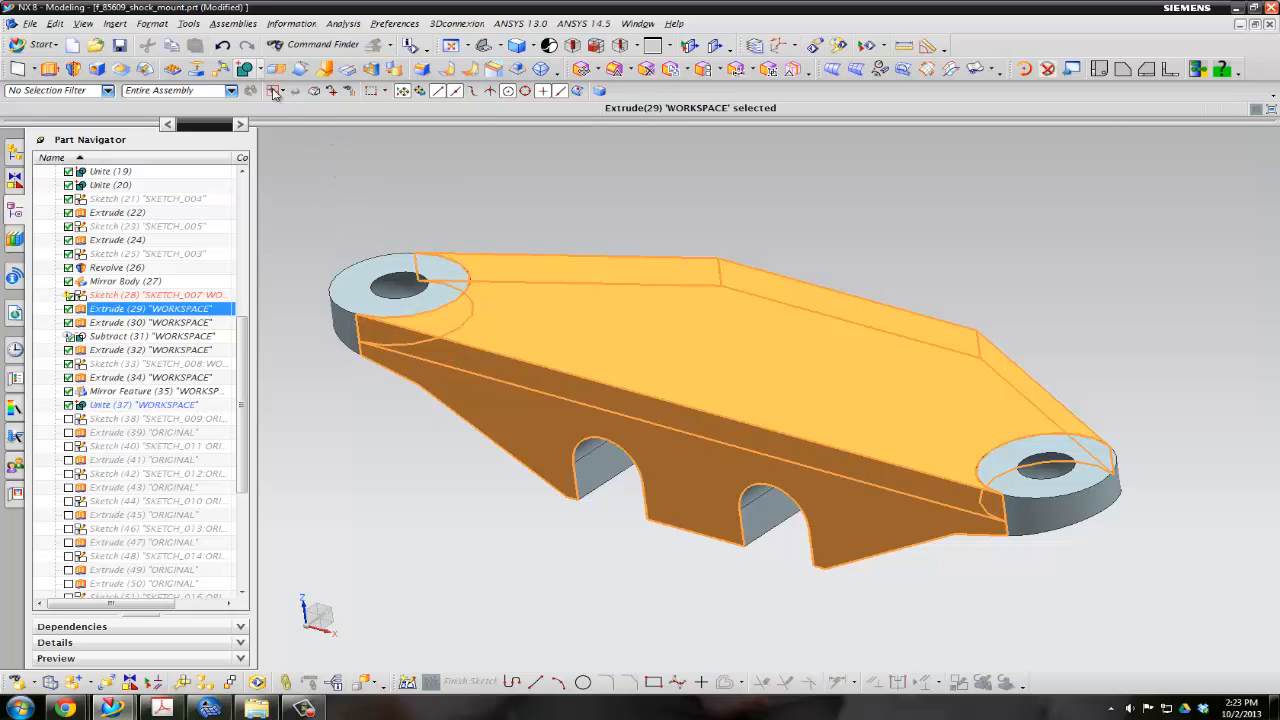
click(393, 221)
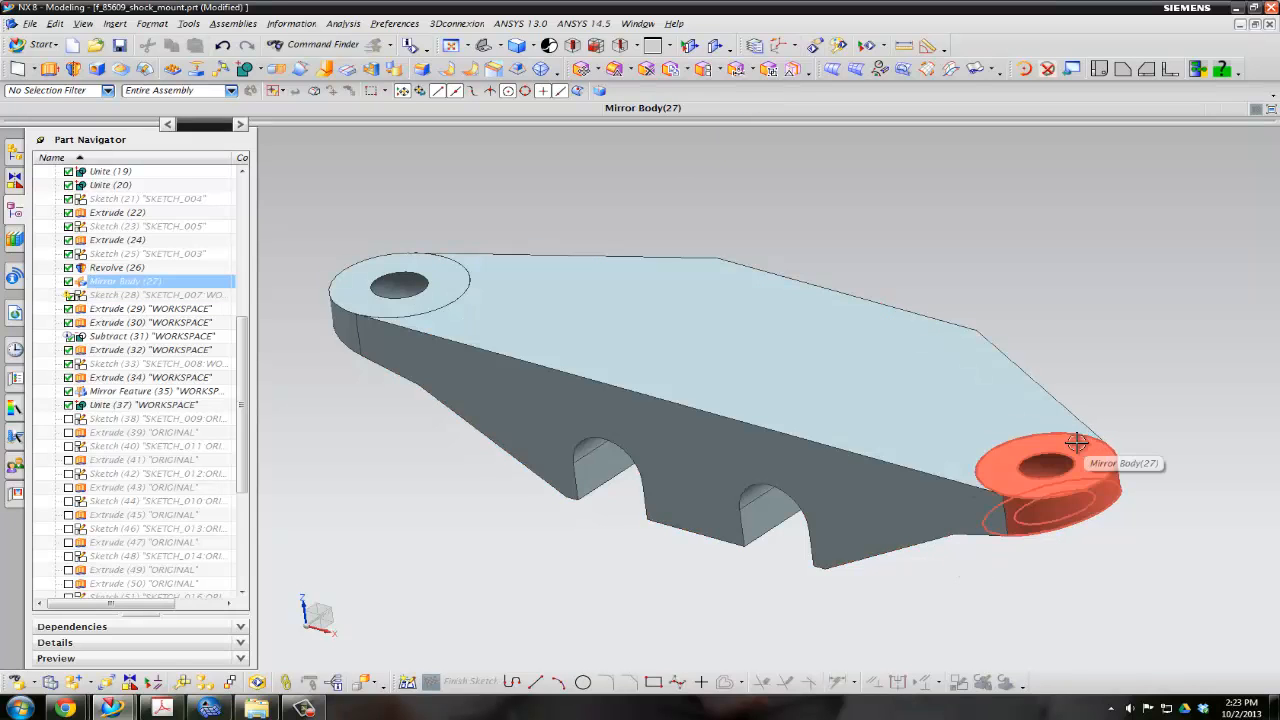
click(1088, 510)
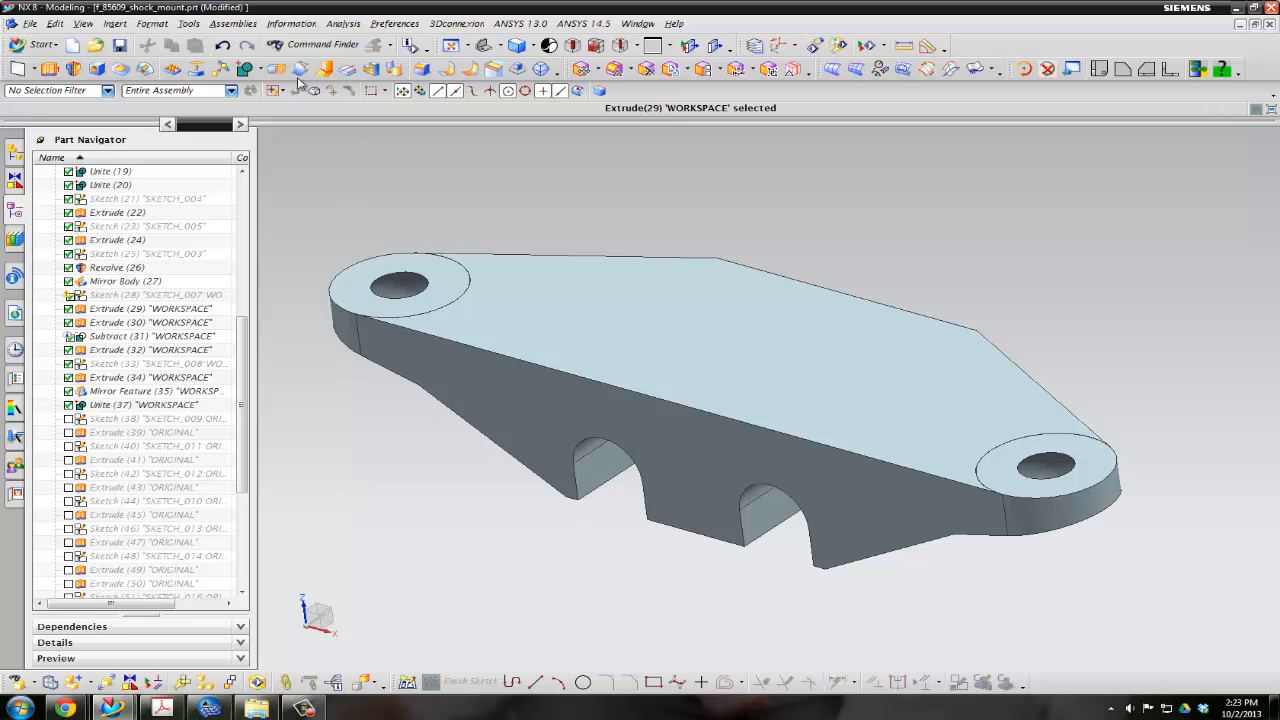
Unite the workspace body as target with the two end rings and the two arched bolt bosses as tools
click(244, 68)
click(582, 328)
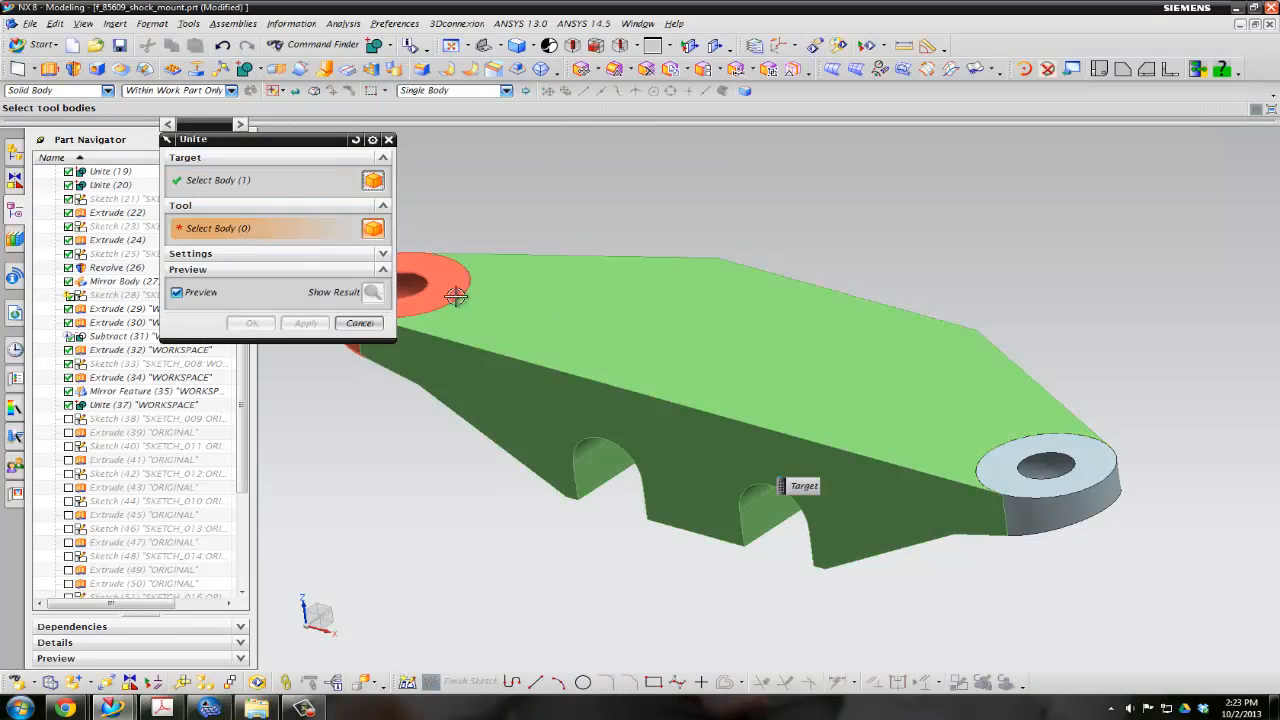
click(453, 294)
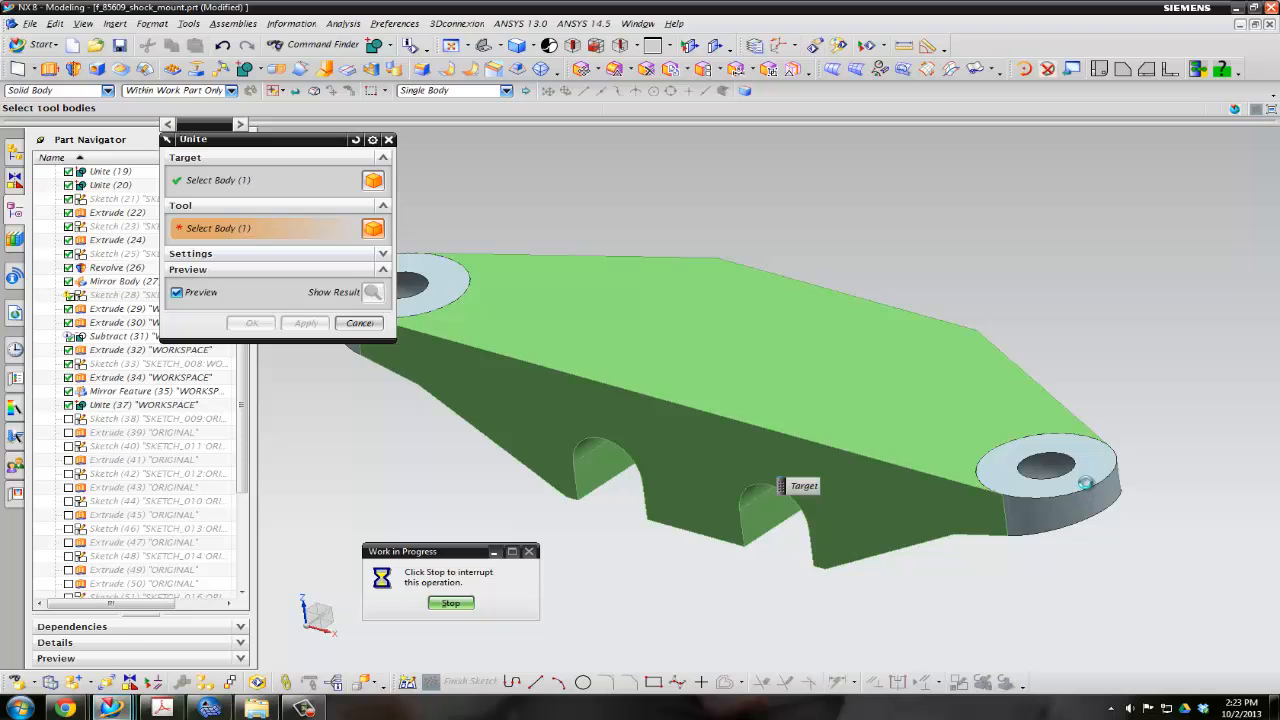
click(1083, 491)
middle_drag(1036, 565, 785, 550)
click(871, 417)
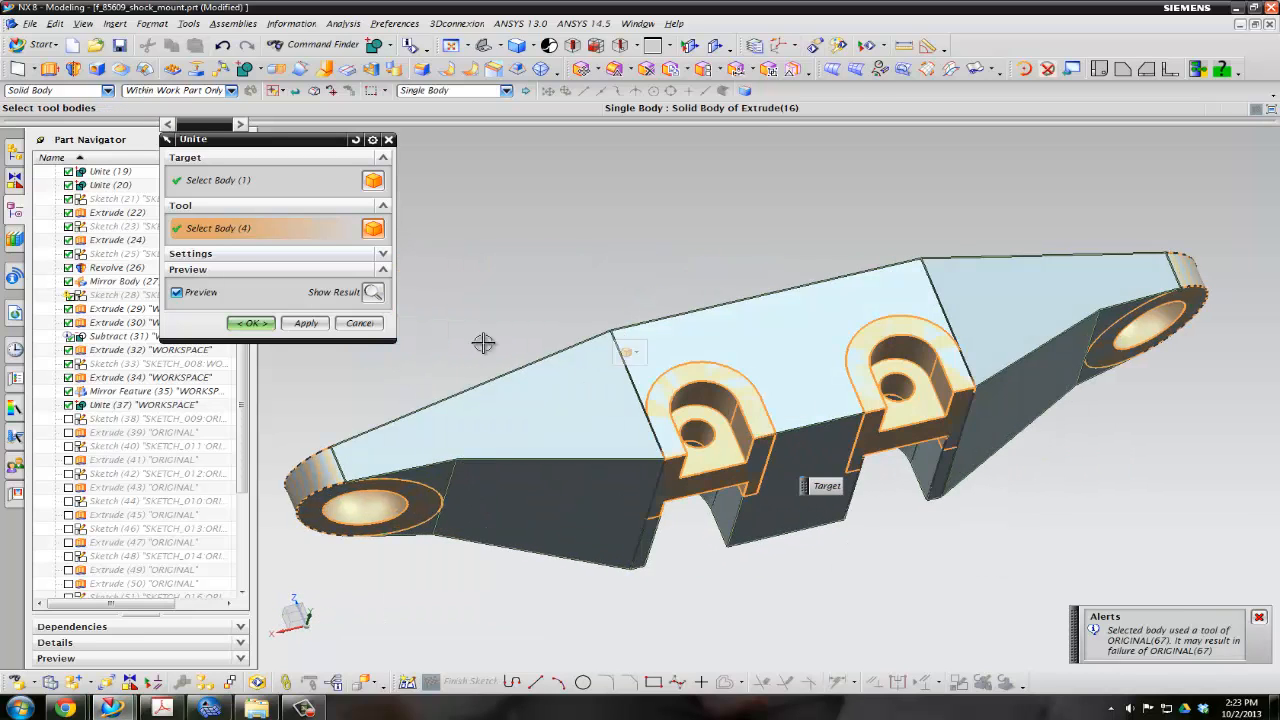
click(250, 323)
Start a sketch on the shock mount's top face and draw a 12 mm circle centred on the +X end hole
middle_drag(688, 277, 861, 326)
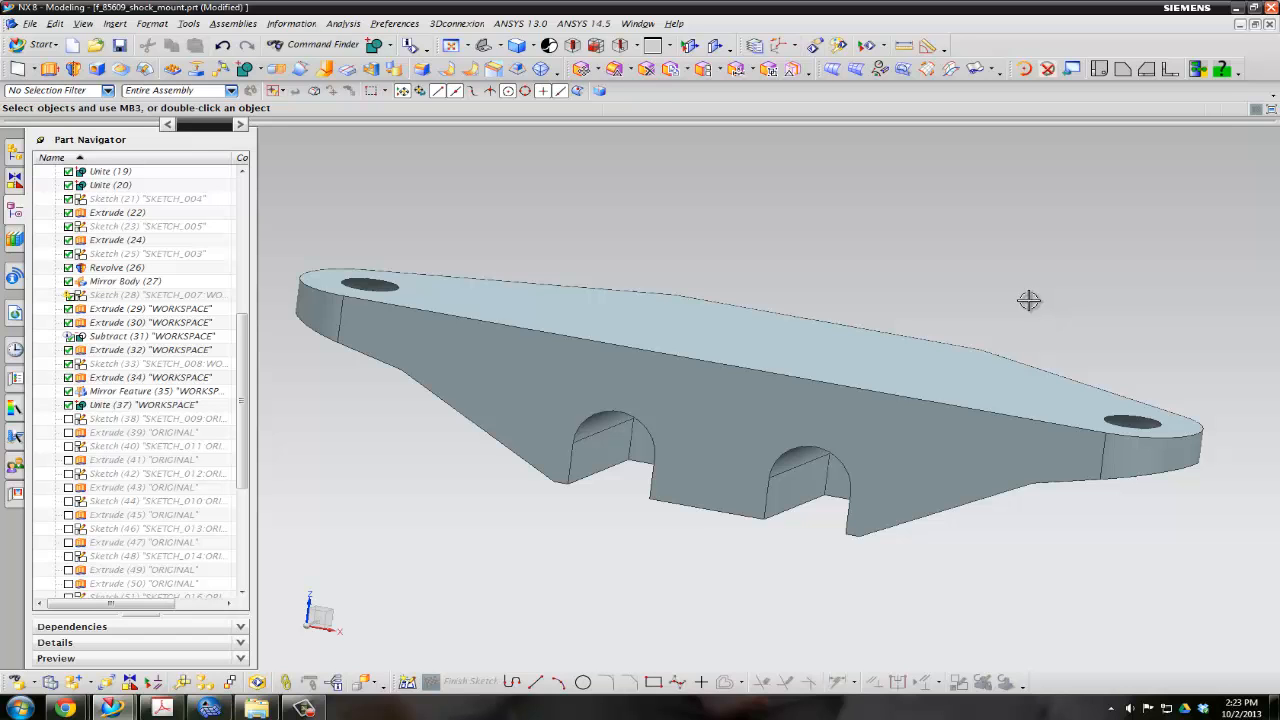
middle_drag(1030, 300, 943, 409)
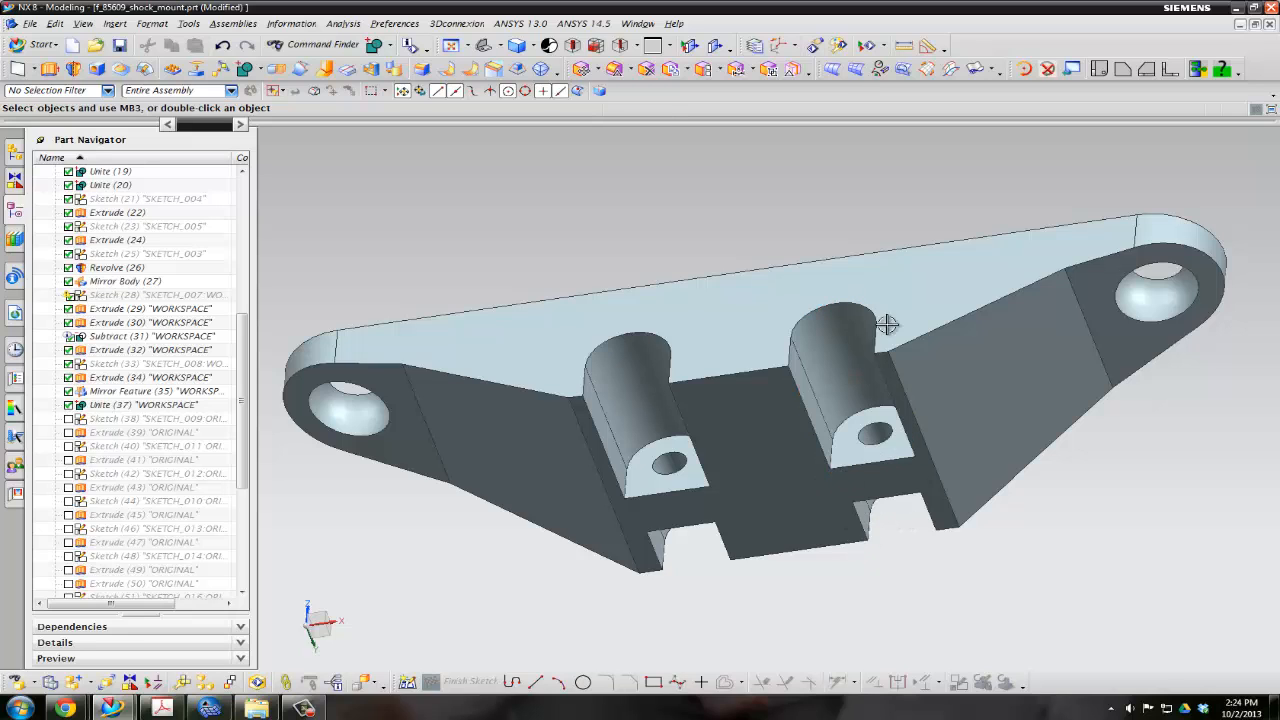
middle_drag(888, 325, 892, 412)
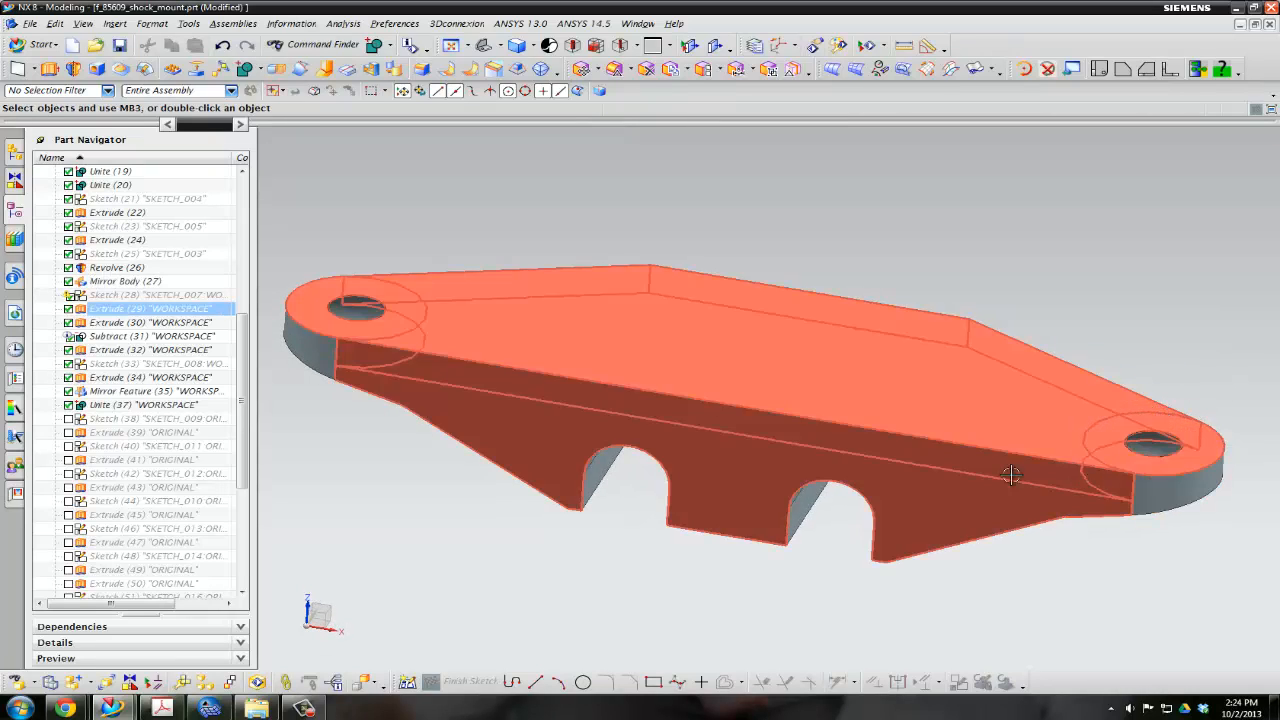
click(405, 680)
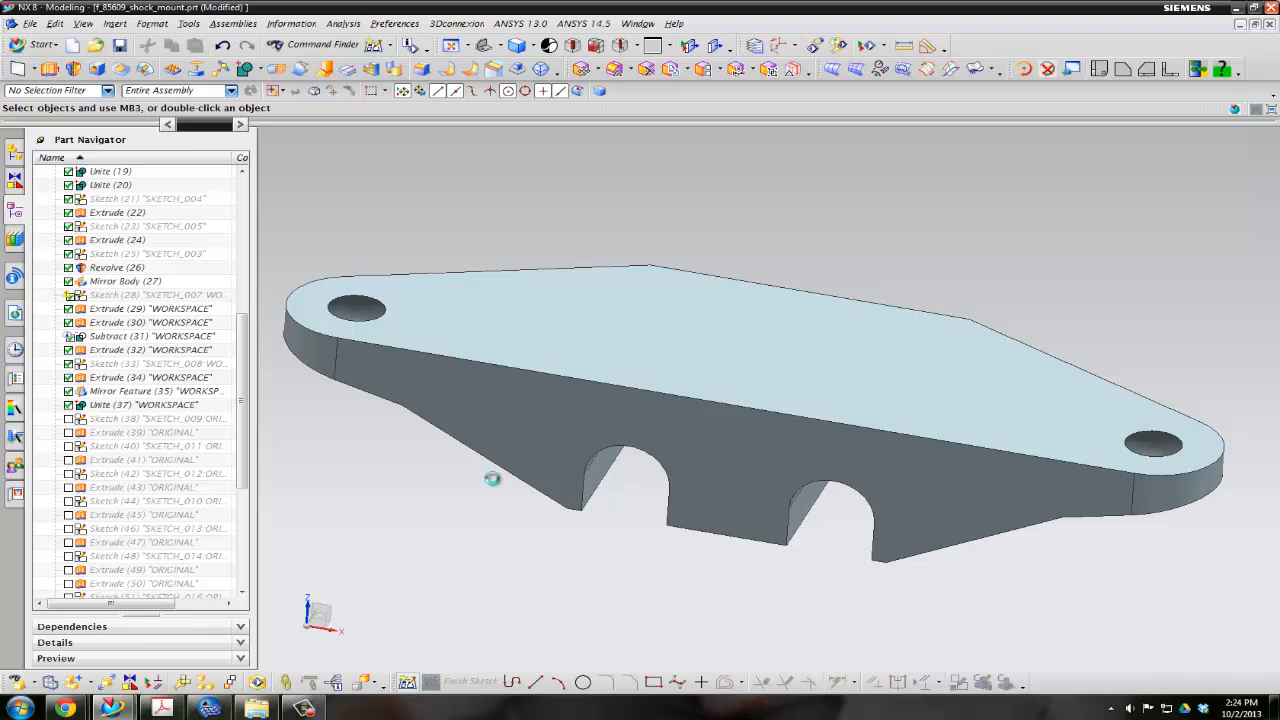
click(680, 363)
click(293, 440)
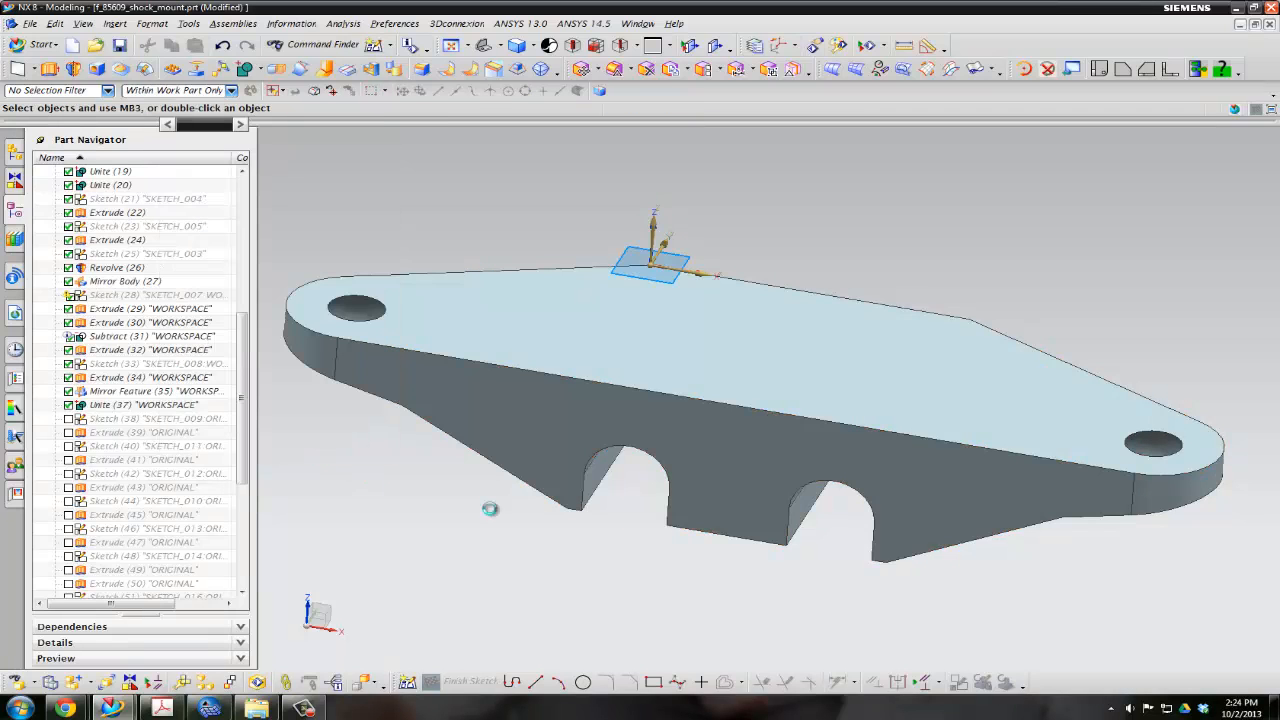
click(583, 682)
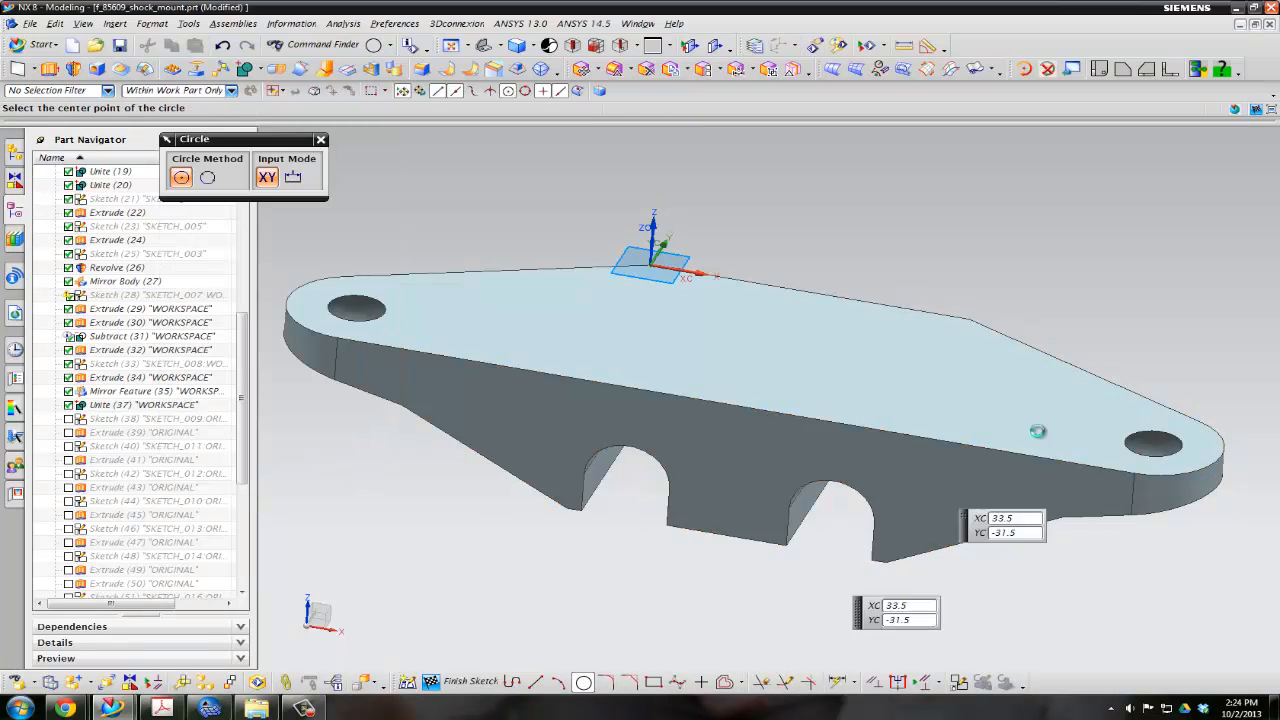
click(1155, 441)
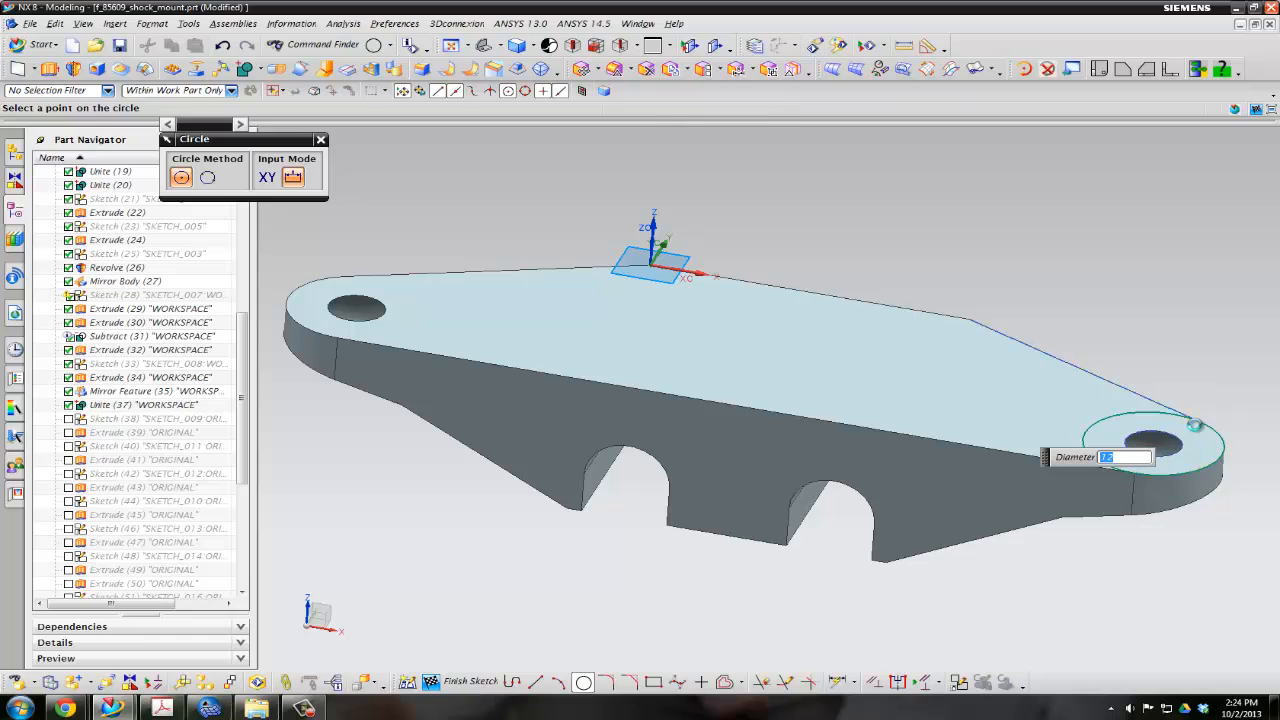
click(1200, 424)
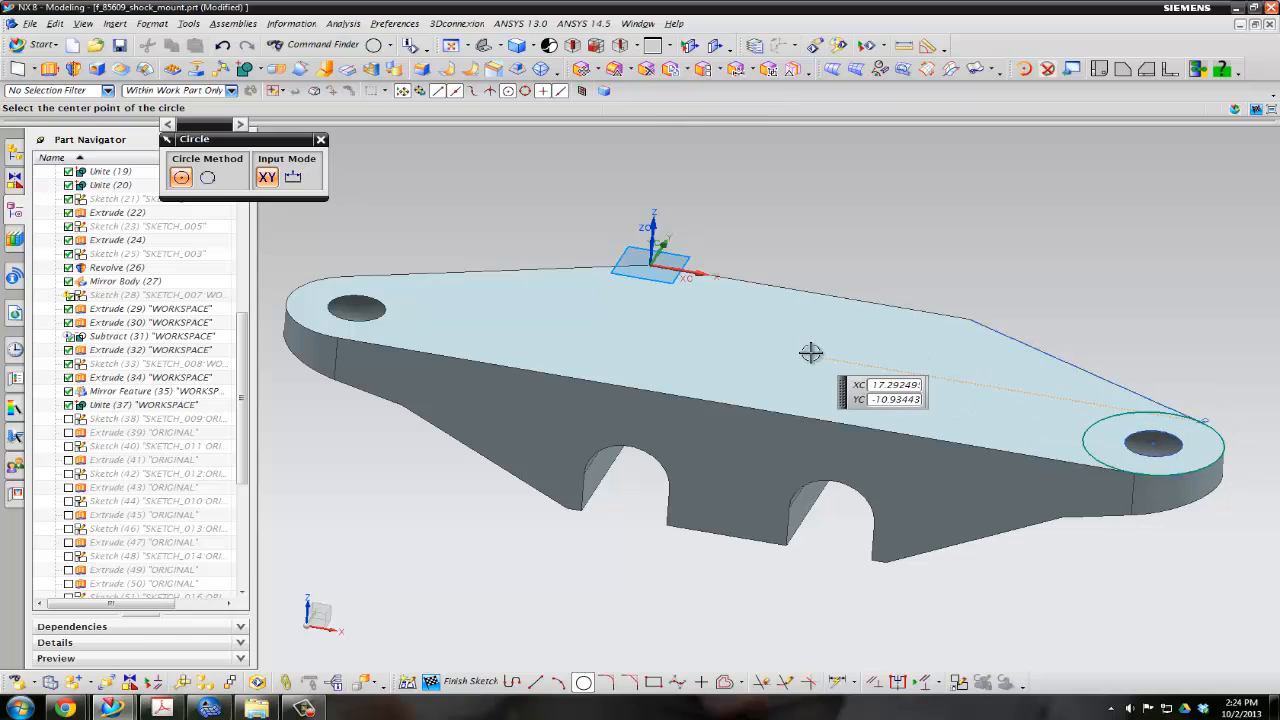
Draw a matching 12 mm circle centred on the hole at the opposite end and finish the sketch
click(347, 309)
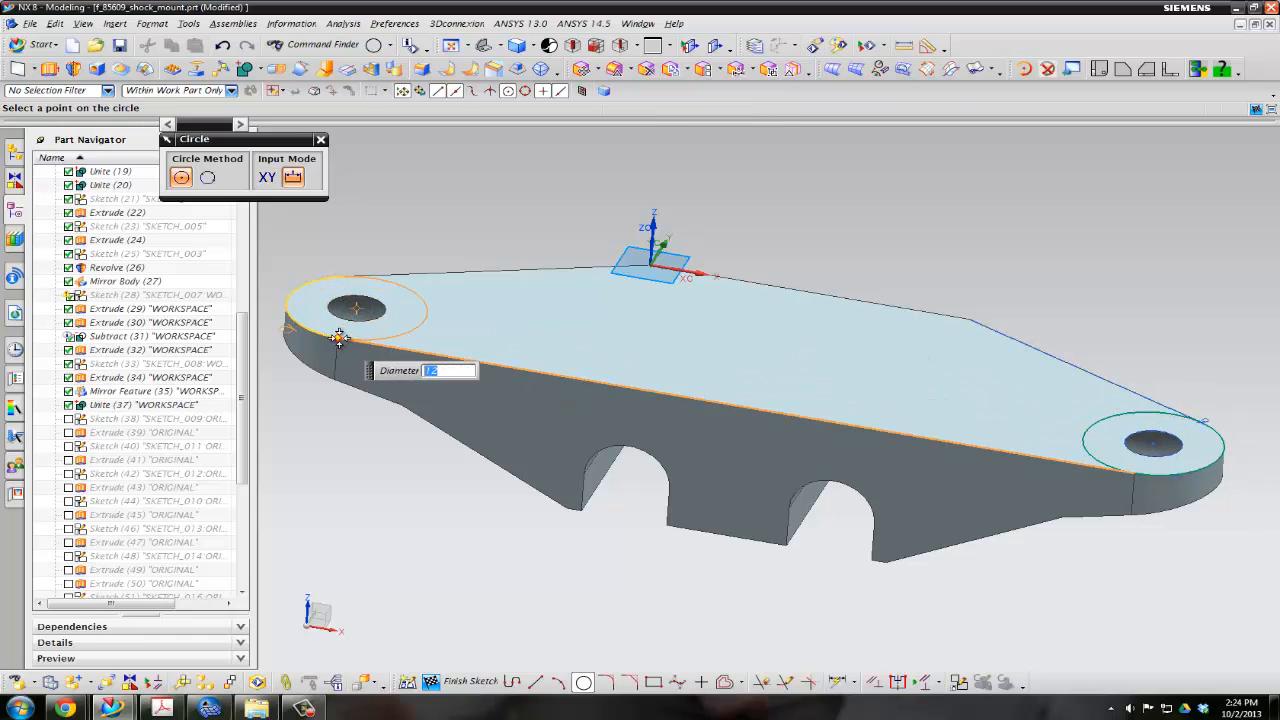
click(340, 336)
key(Escape)
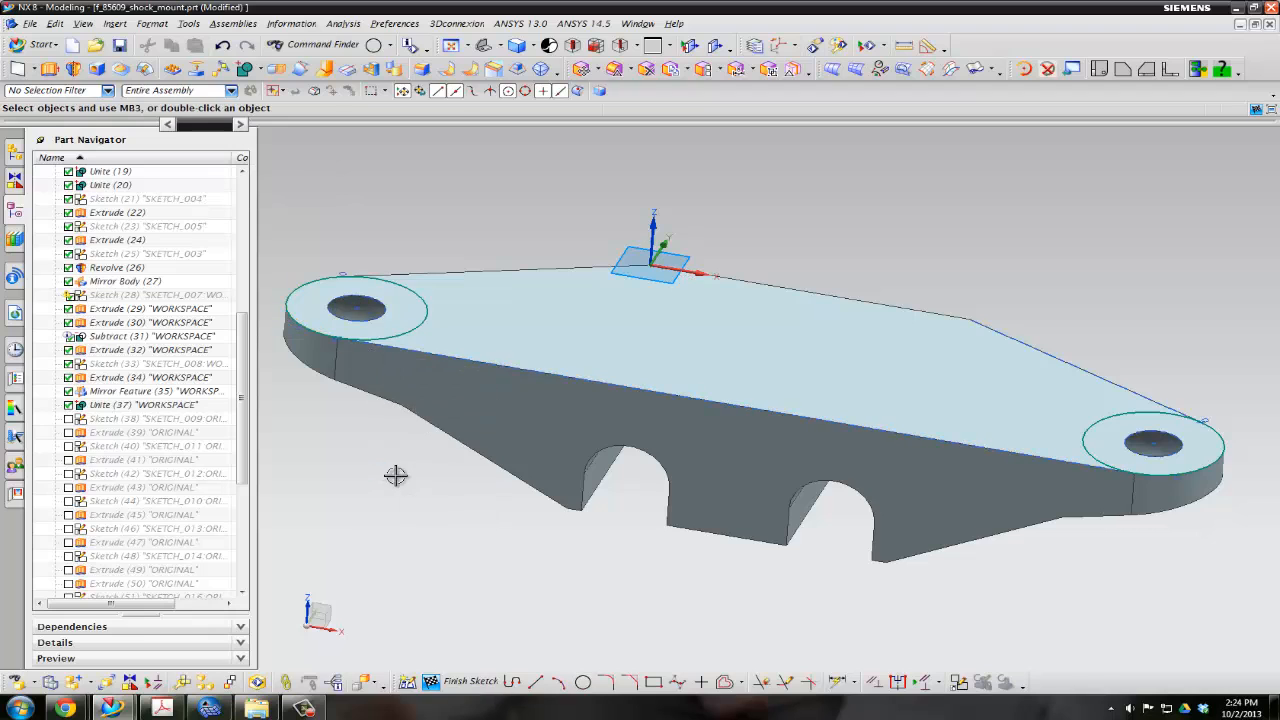
click(460, 681)
mouse_move(570, 563)
middle_down()
mouse_move(534, 563)
mouse_move(596, 567)
middle_up()
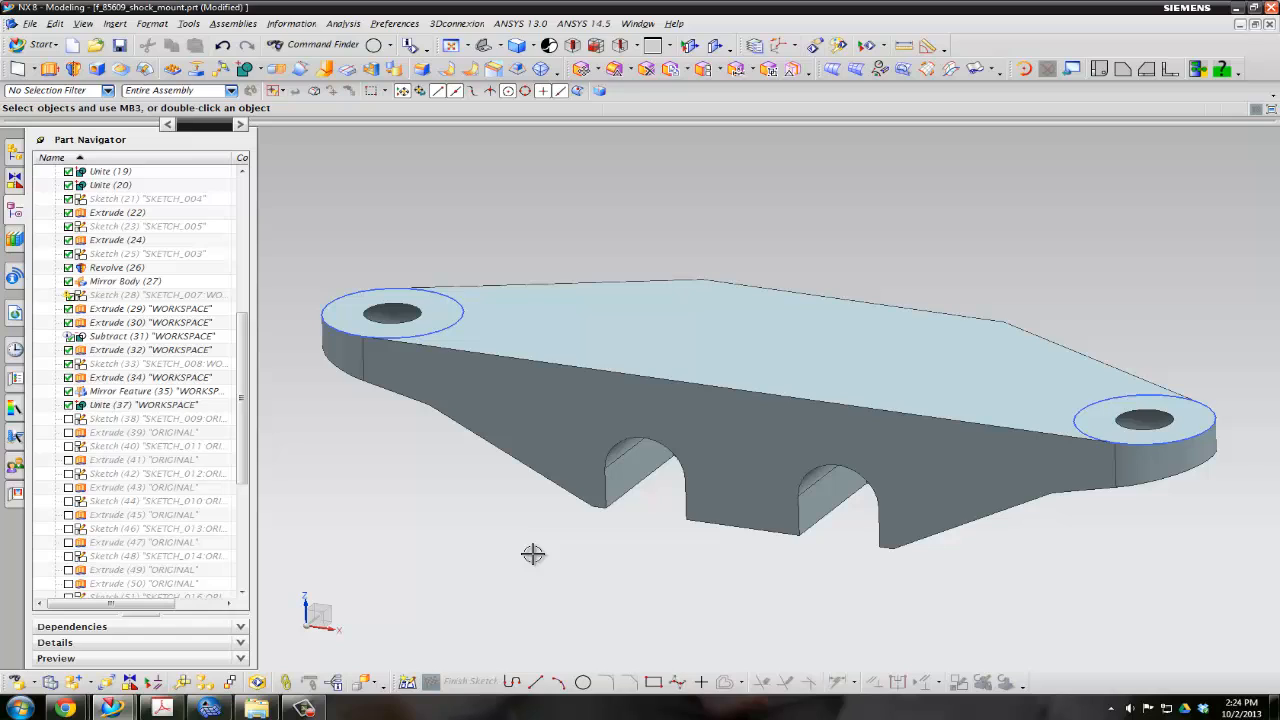
Export the displayed part's entire work part as an IGES file named f_85609_shock_mount.igs
click(30, 24)
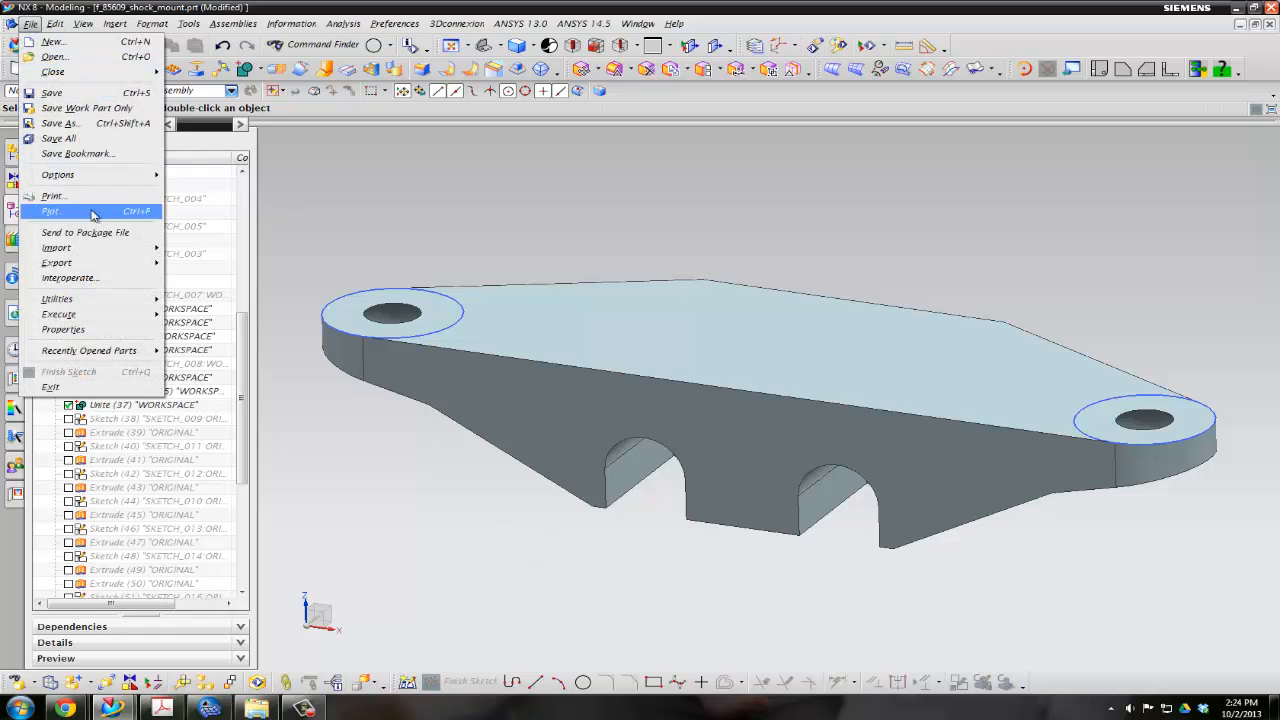
mouse_move(95, 262)
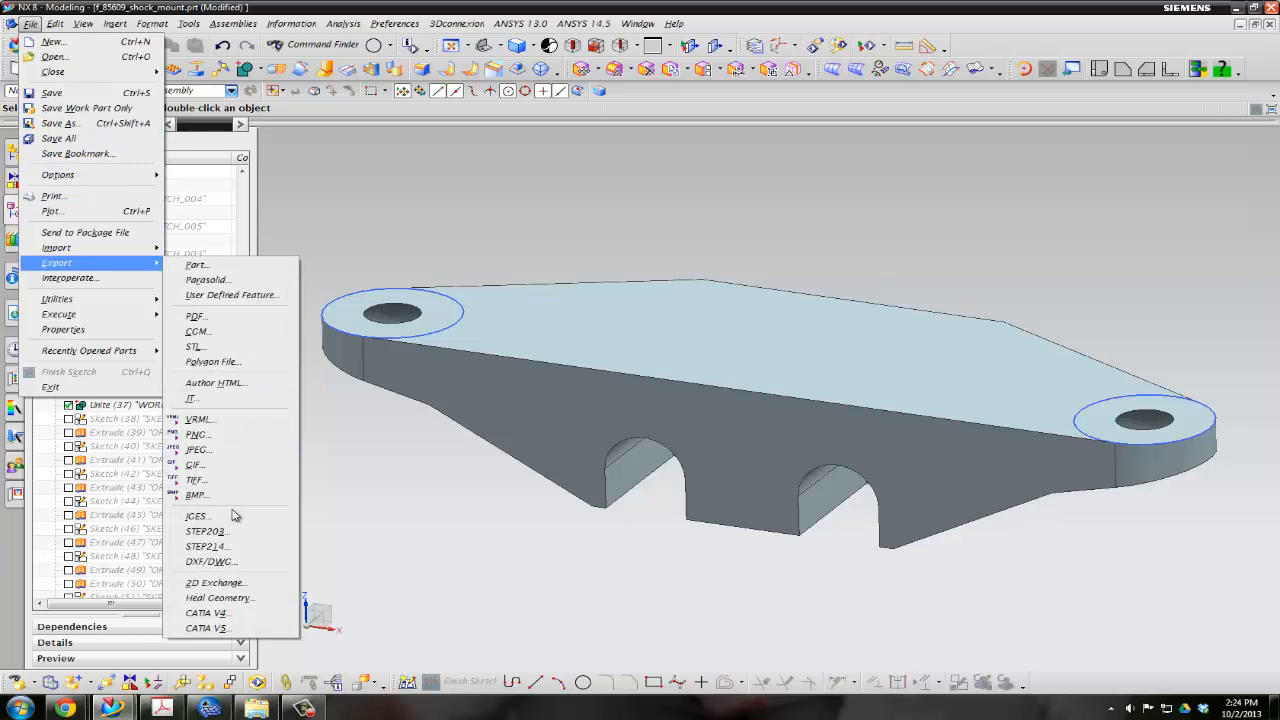
click(232, 516)
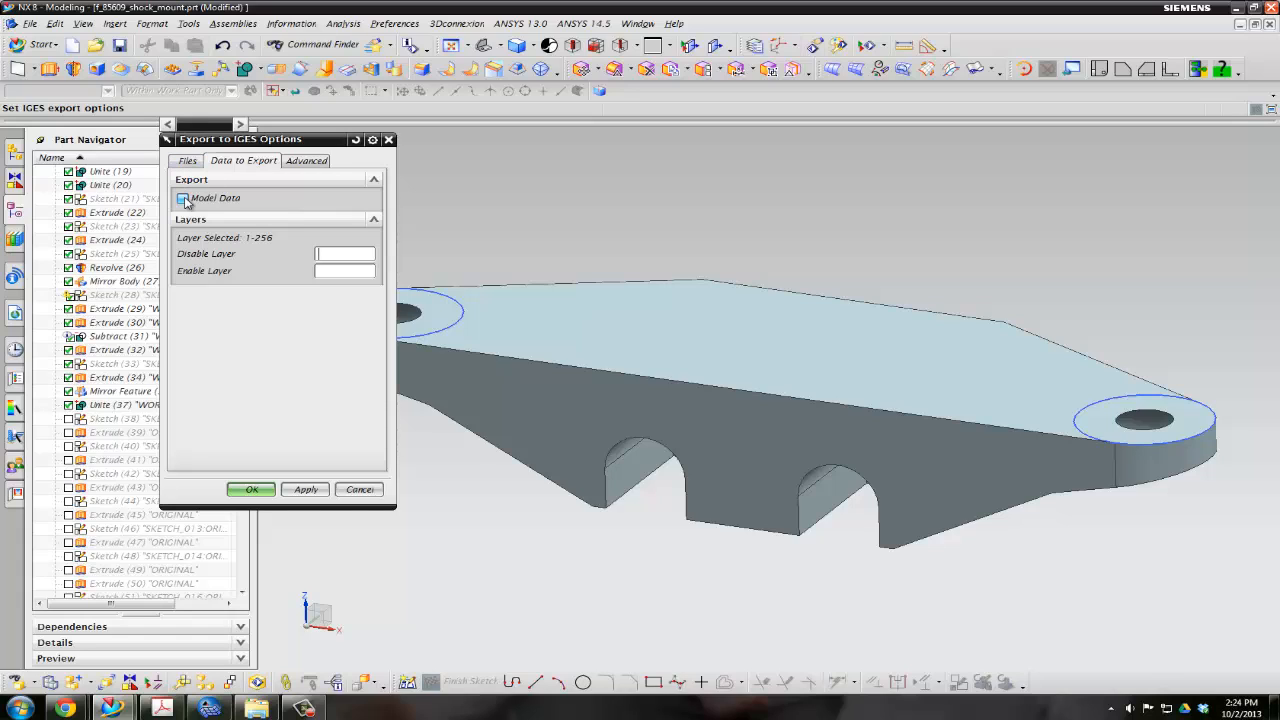
click(187, 163)
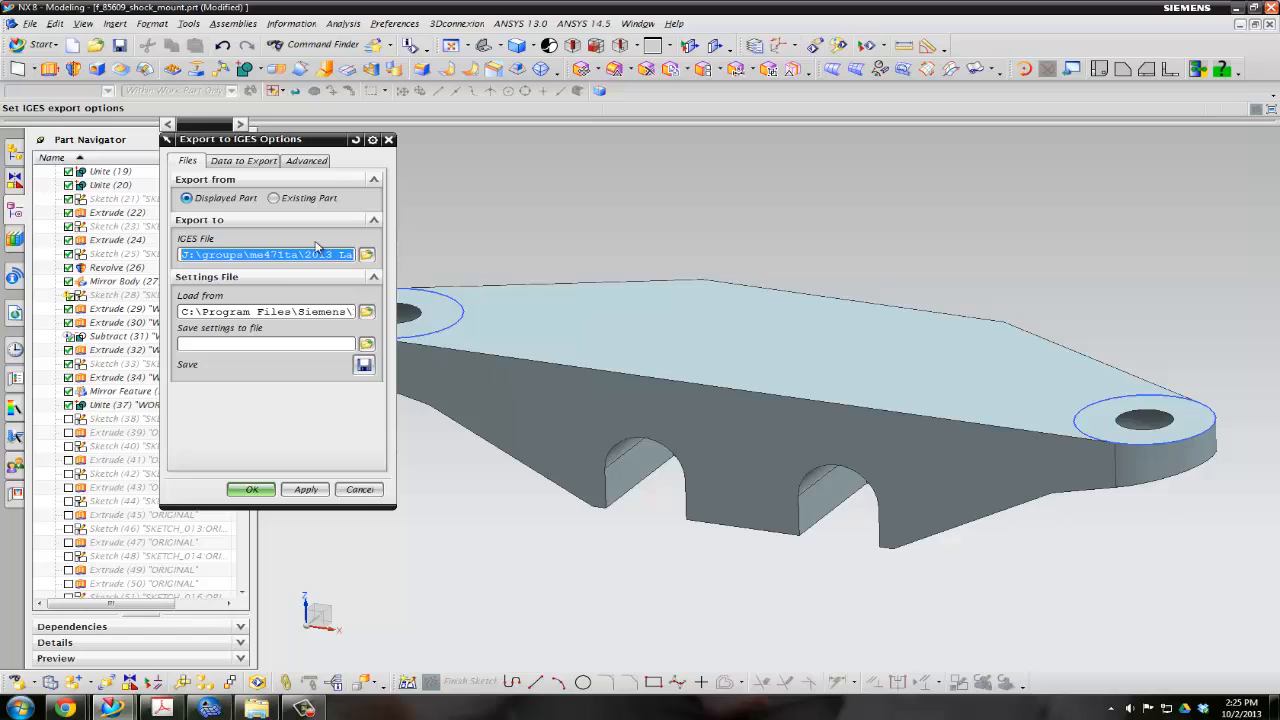
click(288, 254)
key(End)
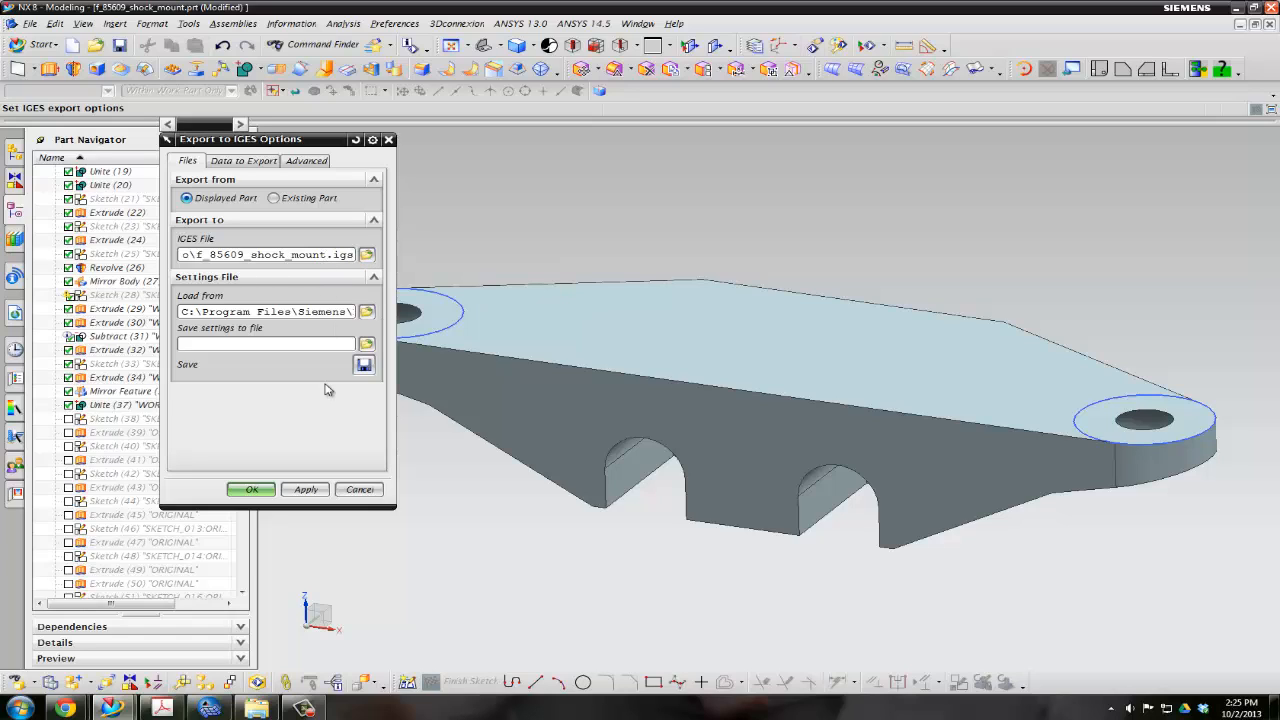
click(253, 490)
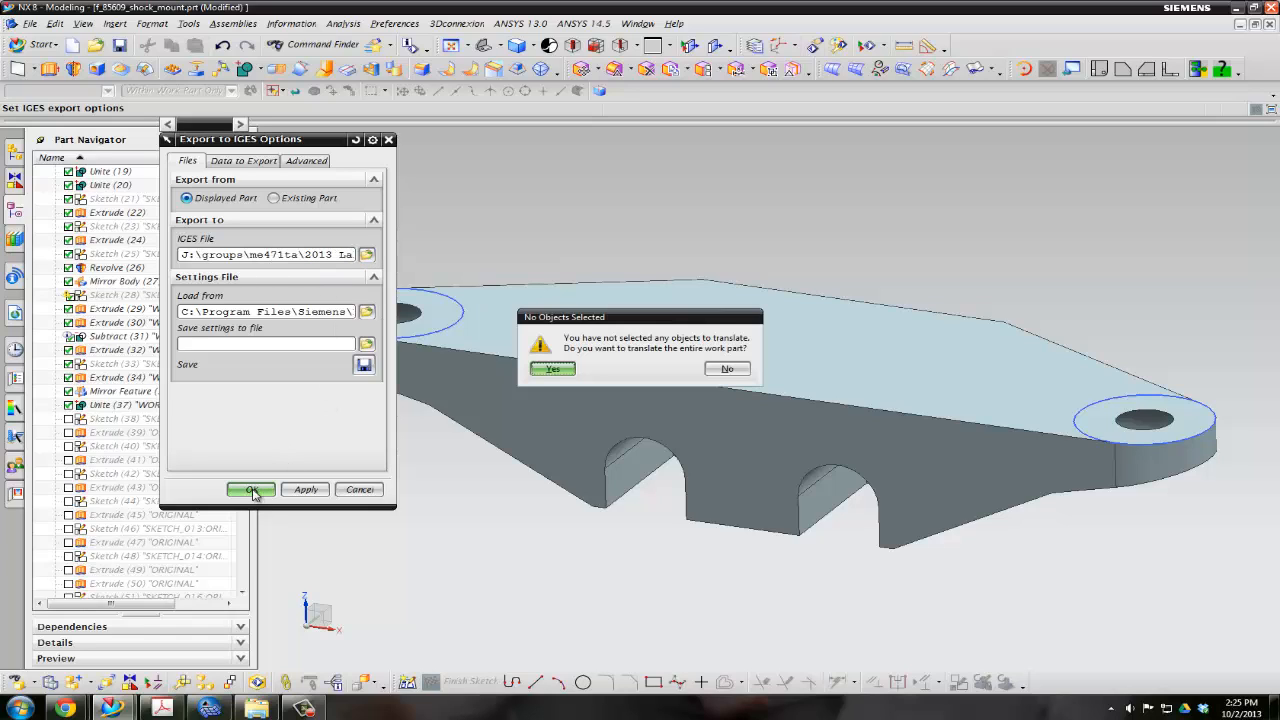
click(554, 370)
click(638, 398)
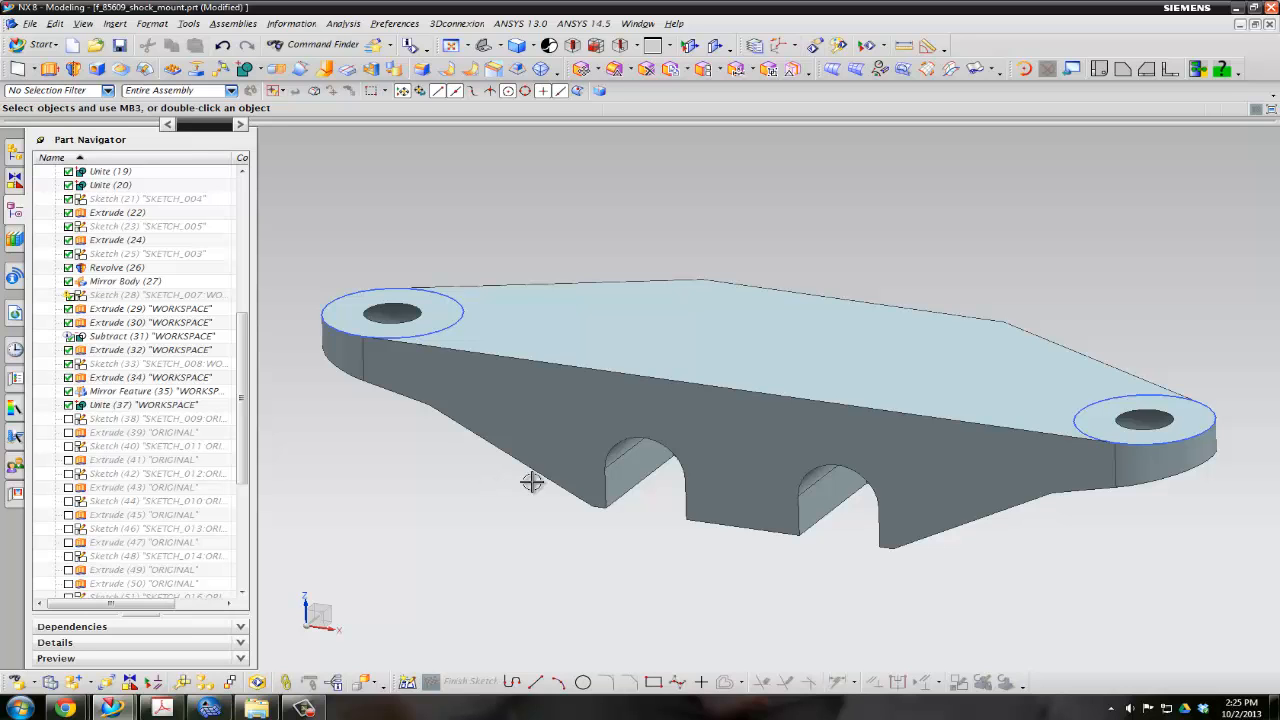
Check the HM Model Setup Video folder for the exported f_85609_shock_mount.igs file
drag(1279, 92, 600, 72)
click(476, 160)
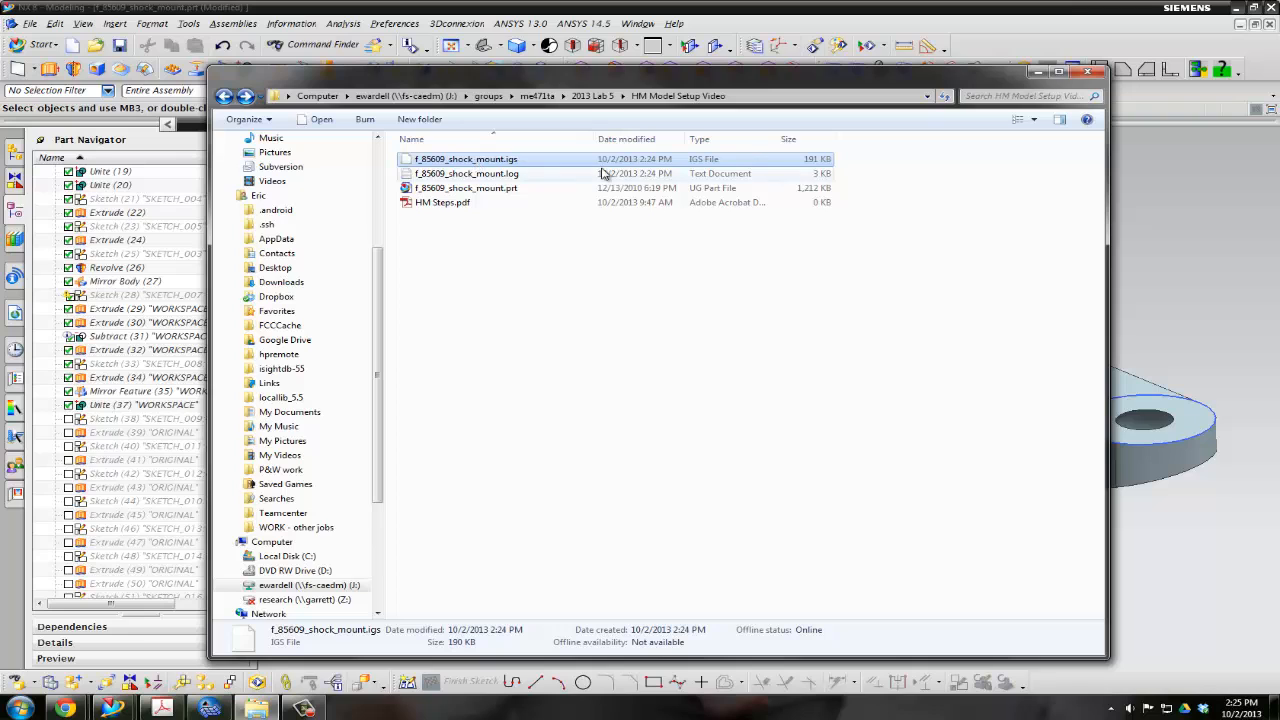
click(1038, 74)
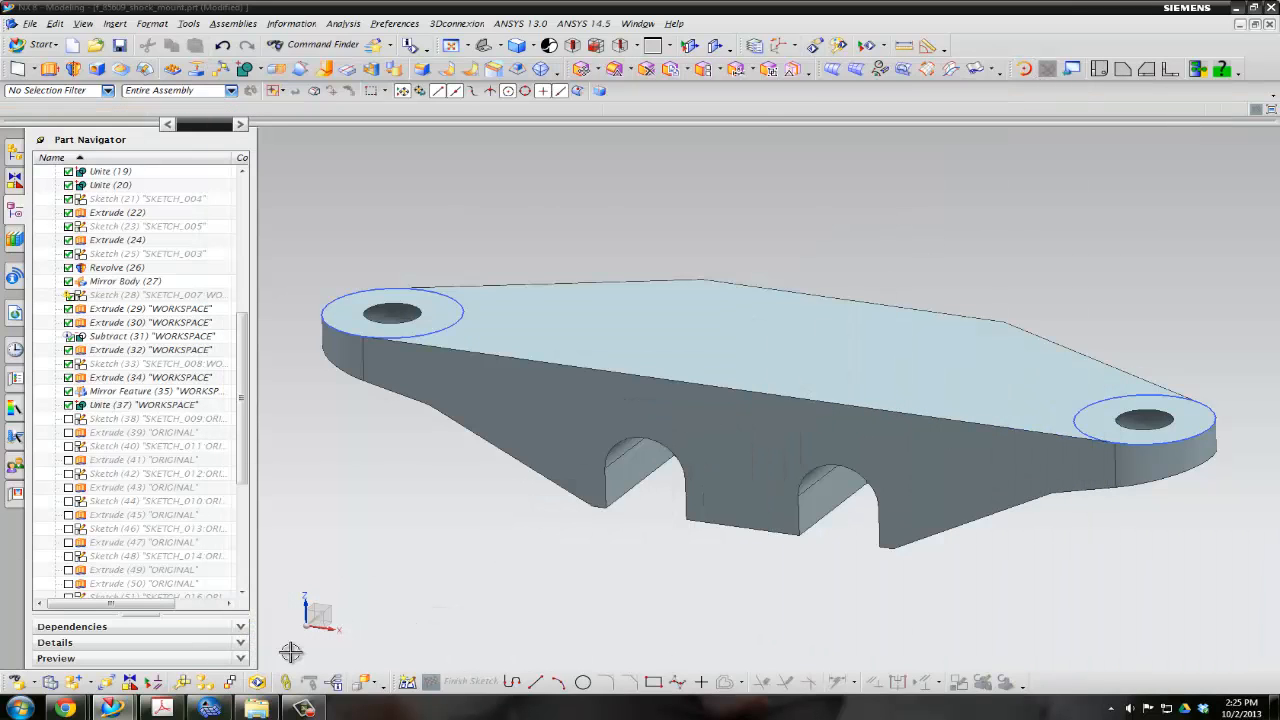
Switch to HyperMesh, start a geometry import with automatic file type detection, and remove the file already listed
click(225, 640)
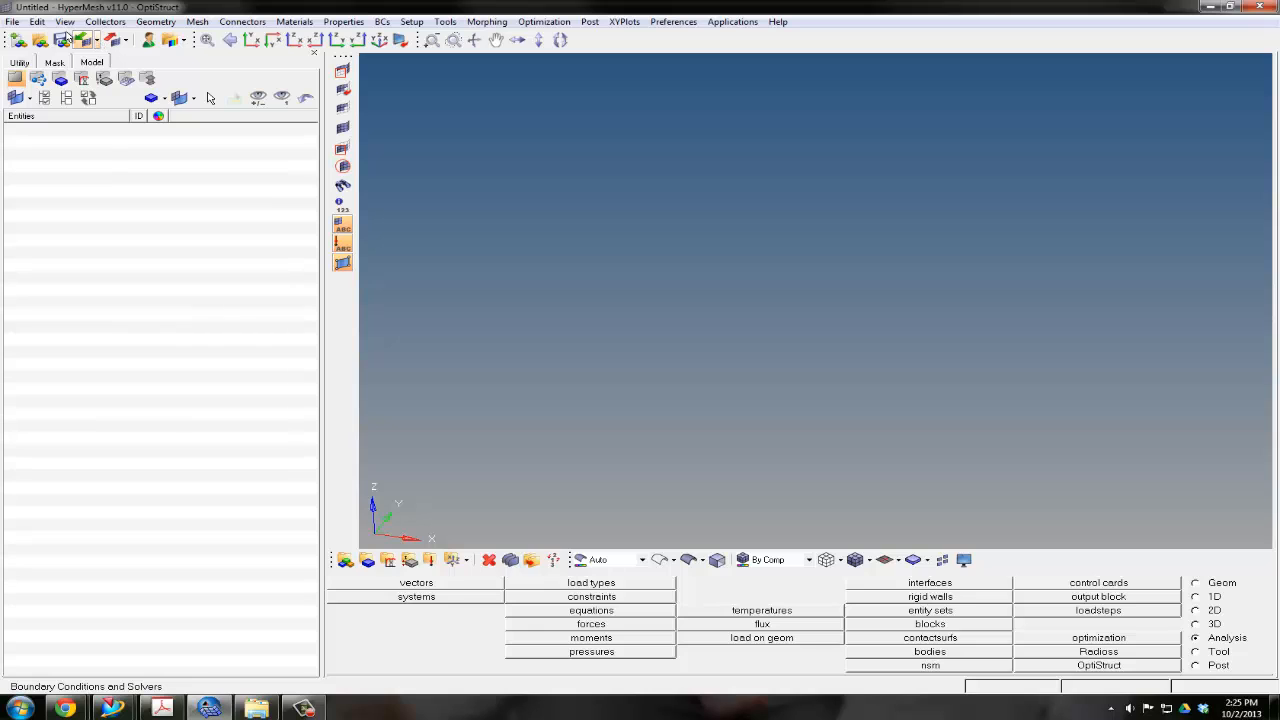
click(12, 21)
mouse_move(48, 125)
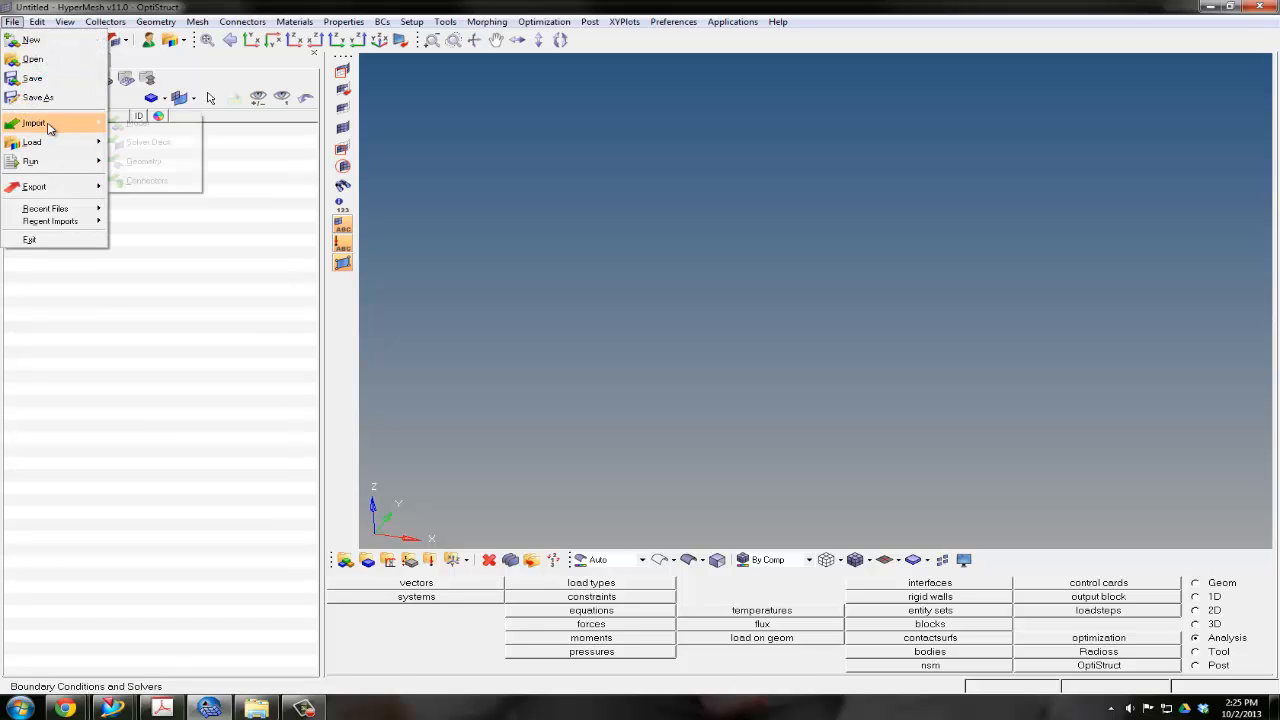
click(155, 170)
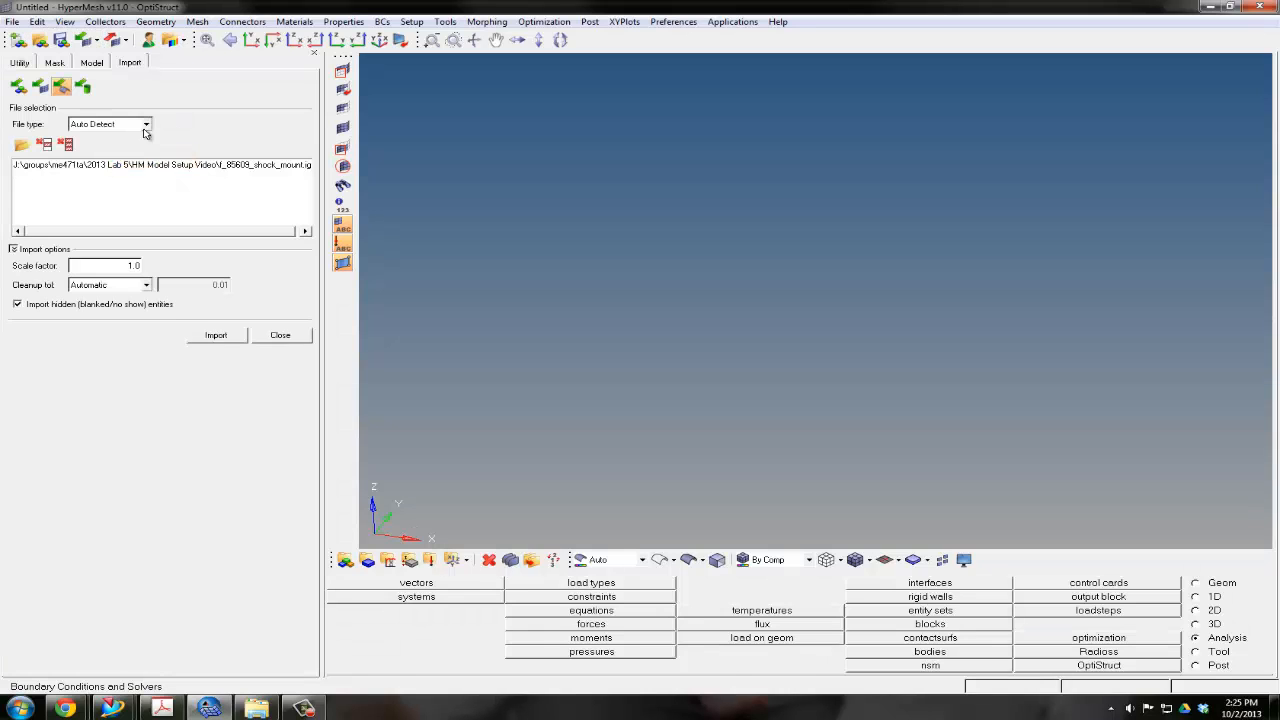
click(98, 42)
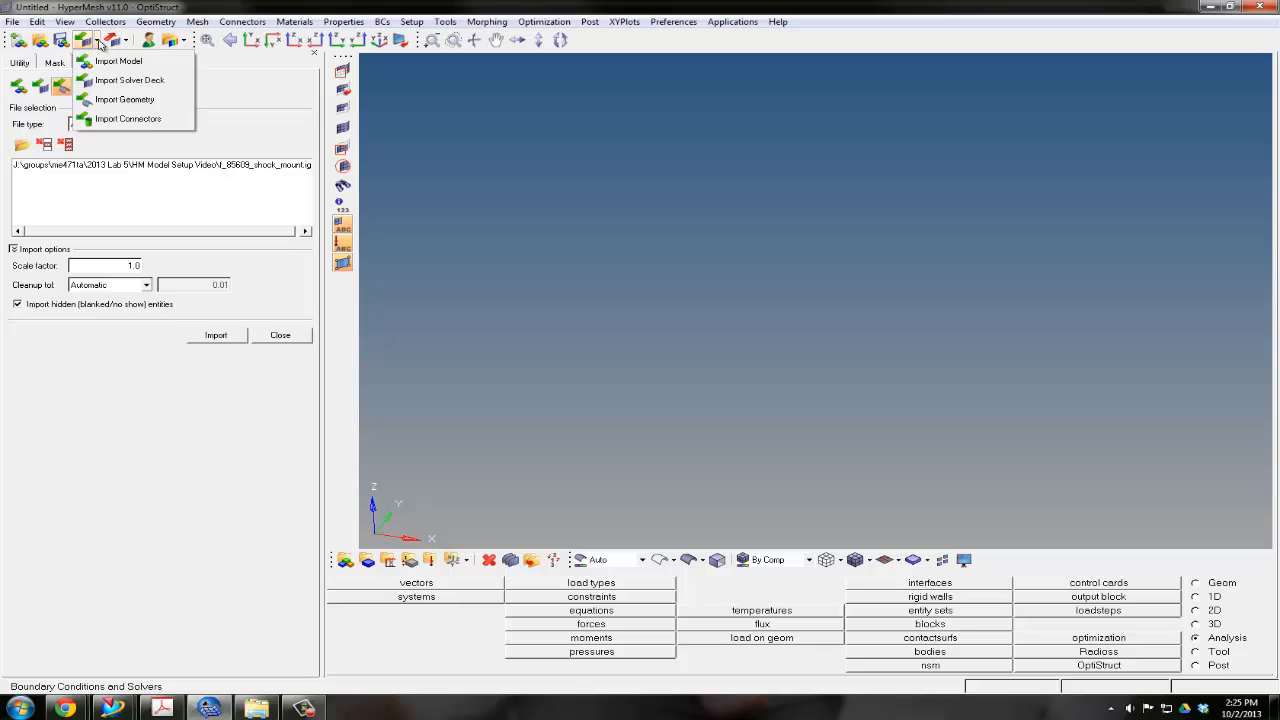
click(106, 100)
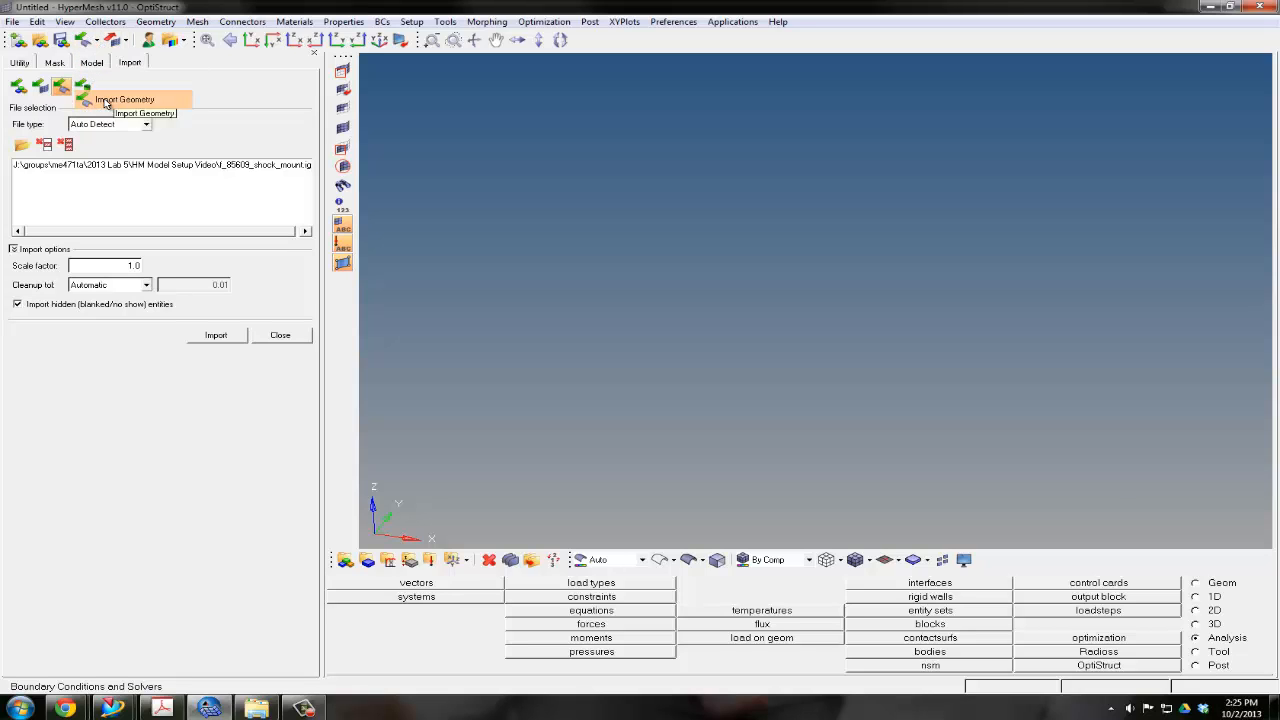
click(52, 167)
click(45, 145)
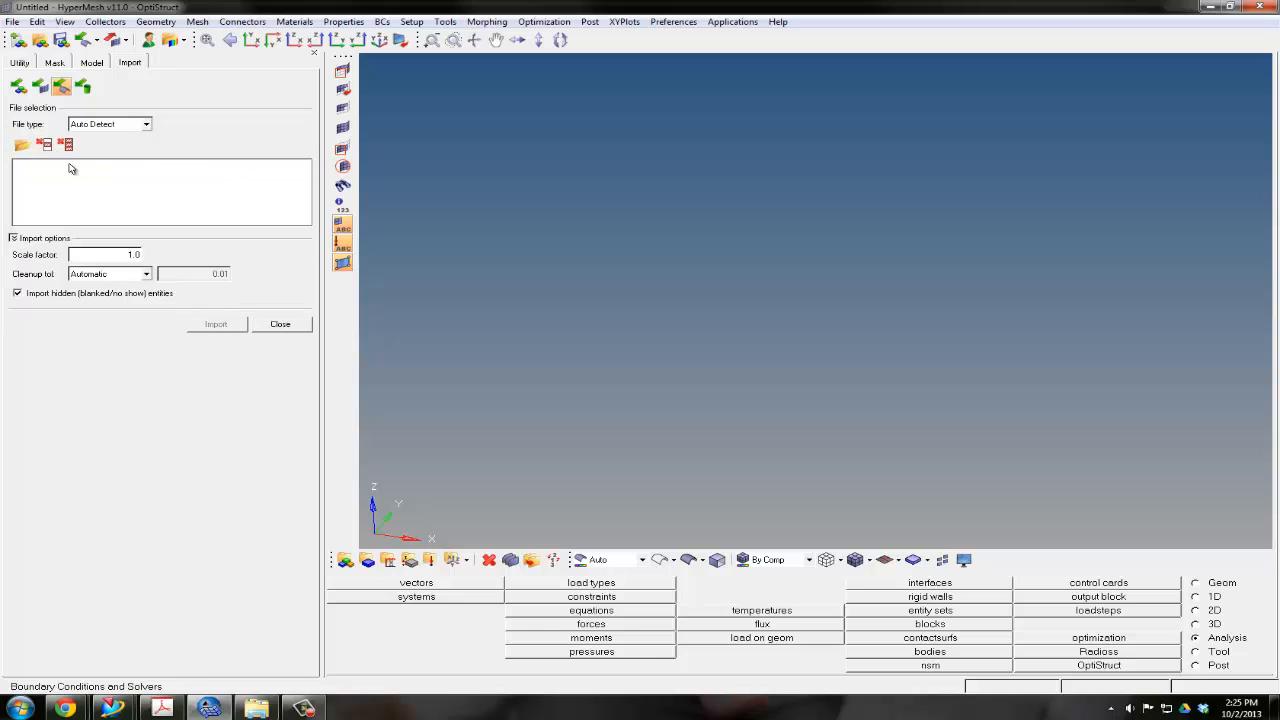
Import f_85609_shock_mount.igs from the HM Model Setup Video folder and close the import settings
click(22, 146)
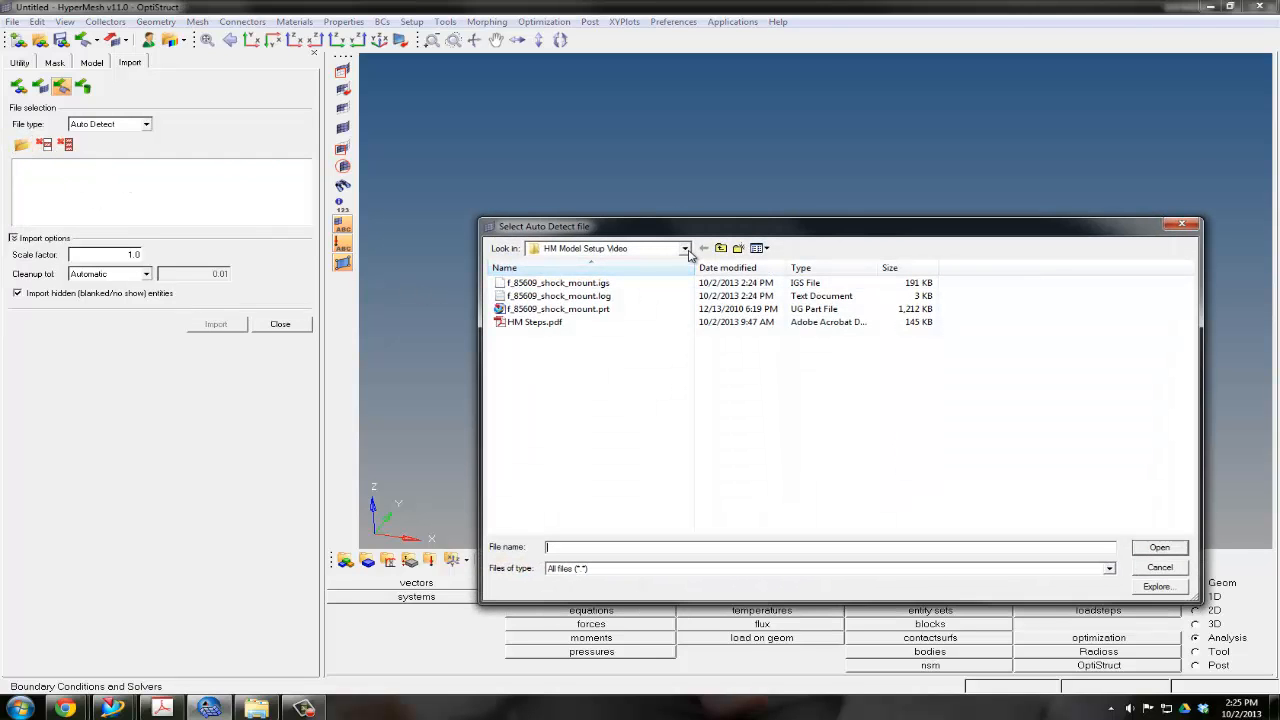
click(684, 248)
click(573, 297)
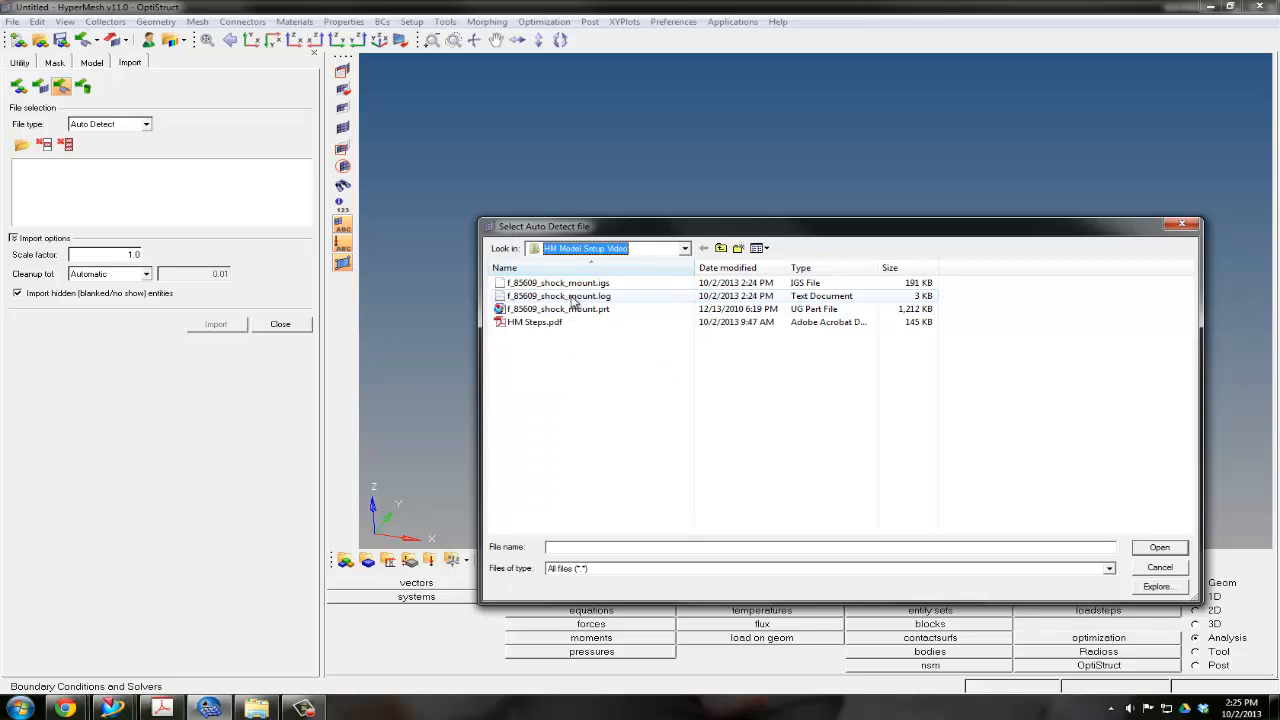
click(560, 283)
click(1172, 549)
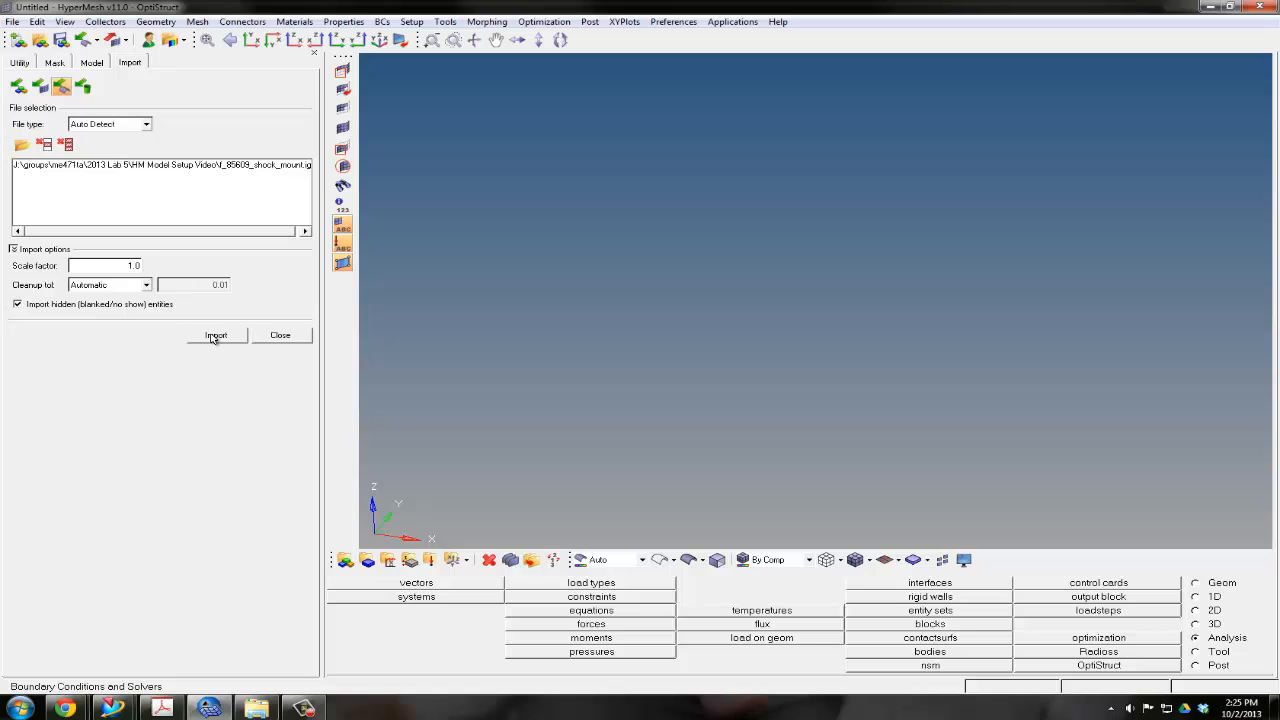
click(215, 336)
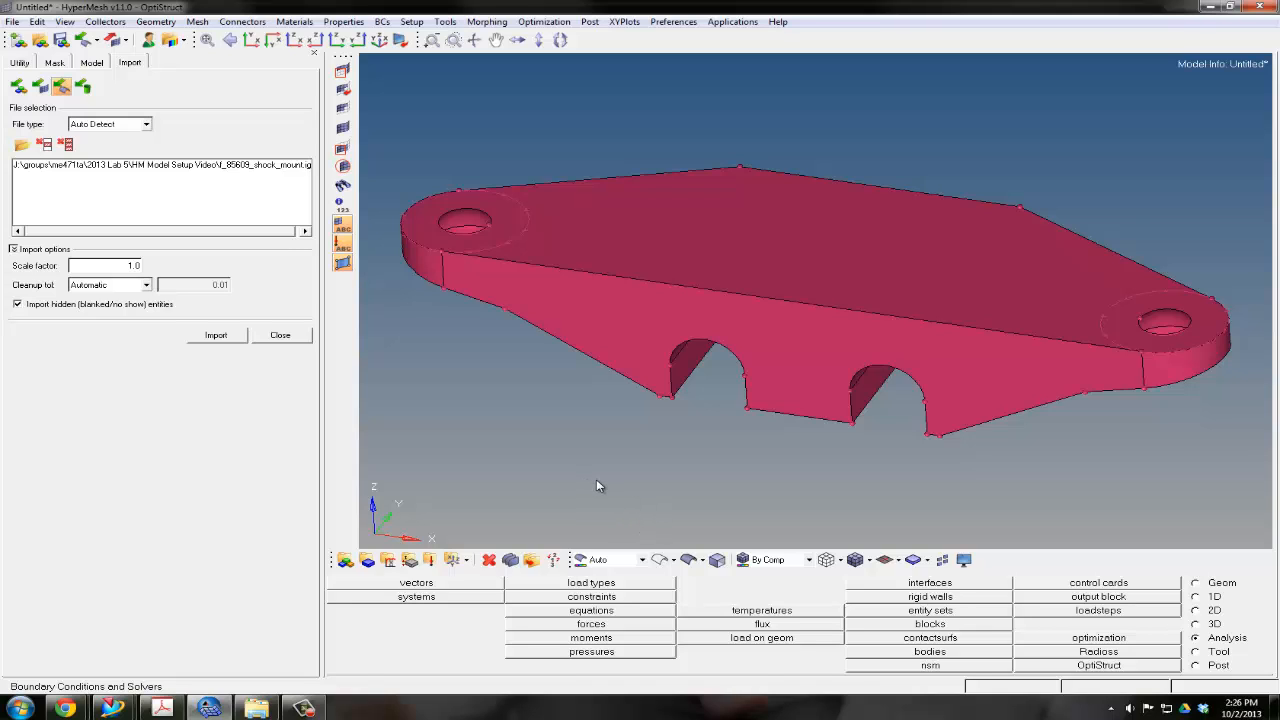
click(284, 335)
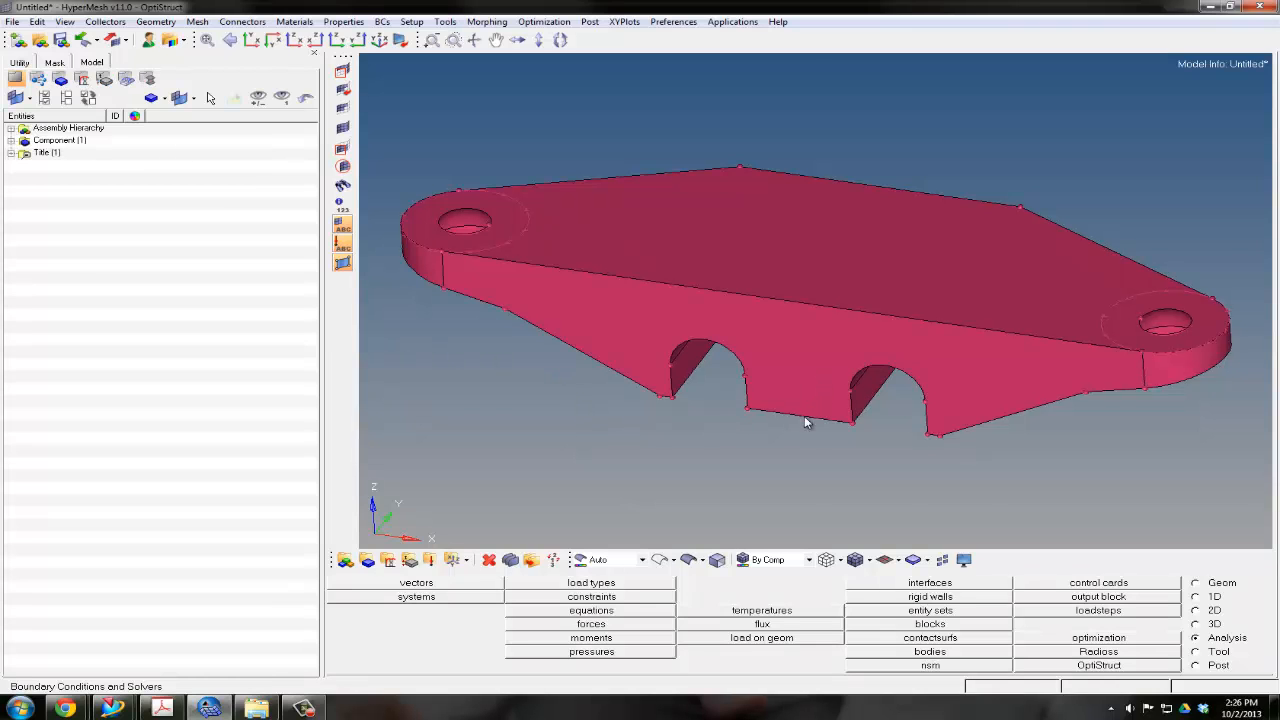
Create a solid of the shock mount from all displayed surfaces using the bounding surfaces method
ctrl+drag(775, 453, 800, 418)
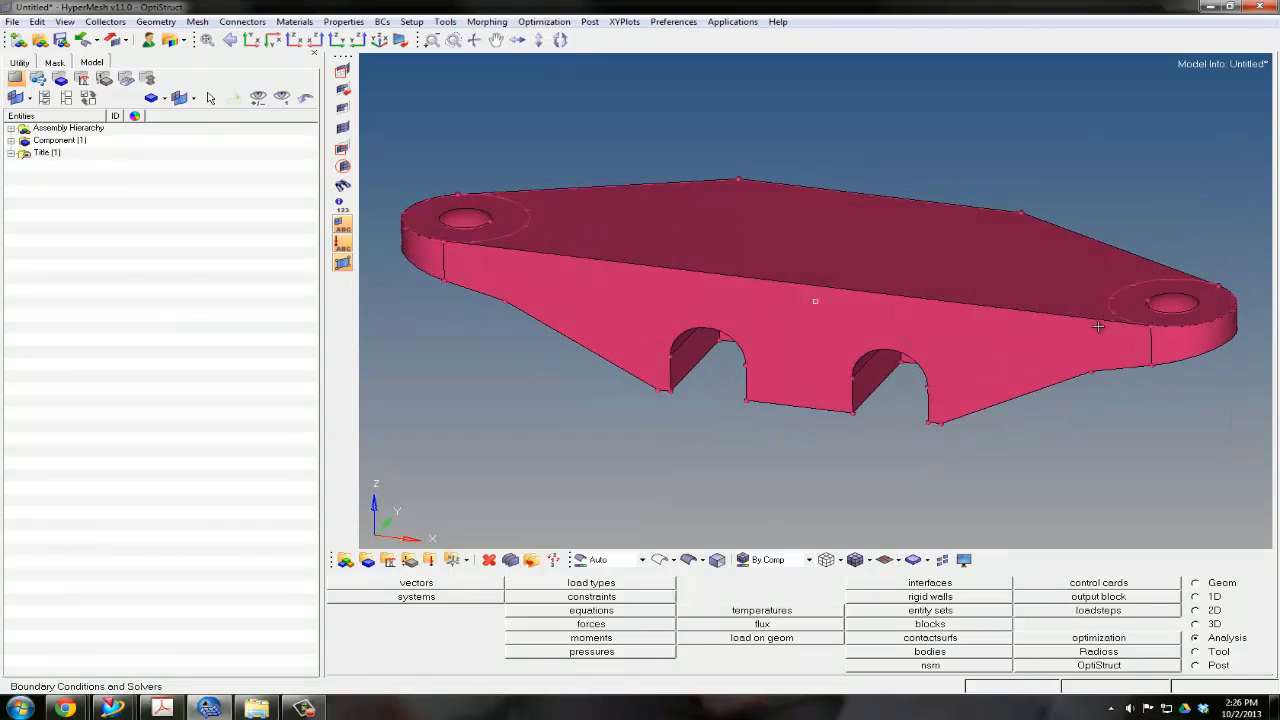
click(1222, 587)
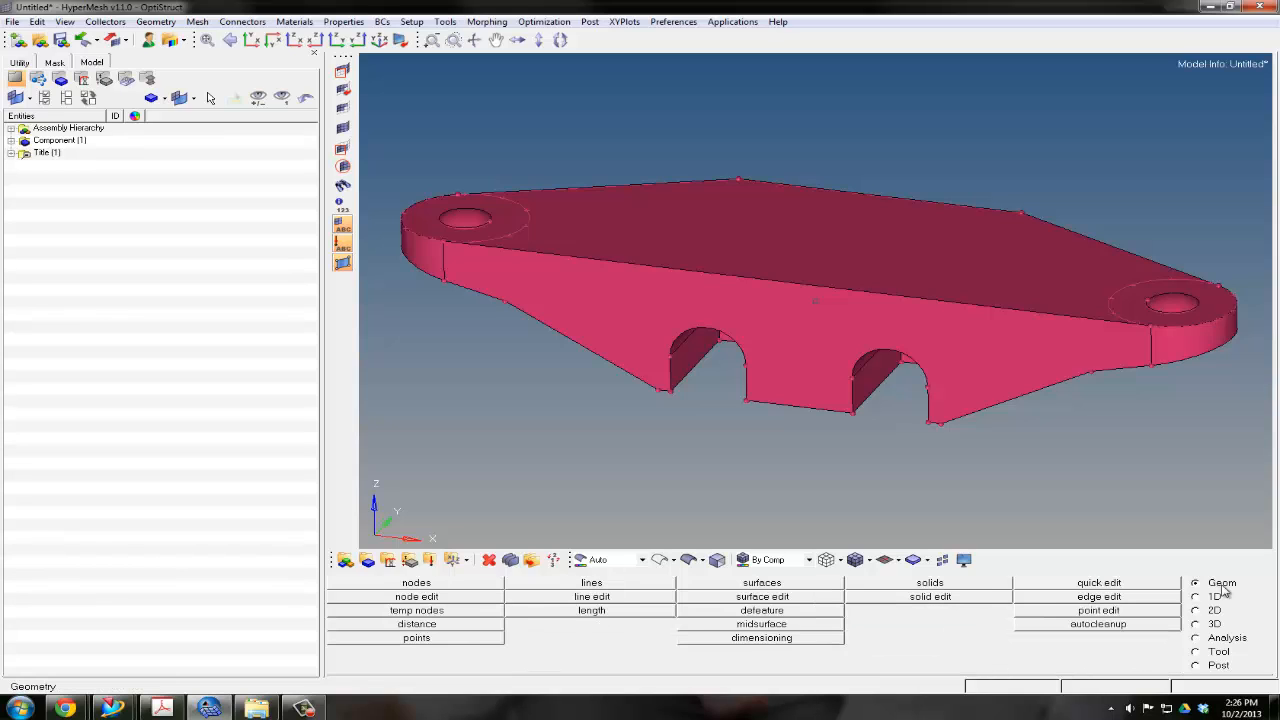
click(904, 585)
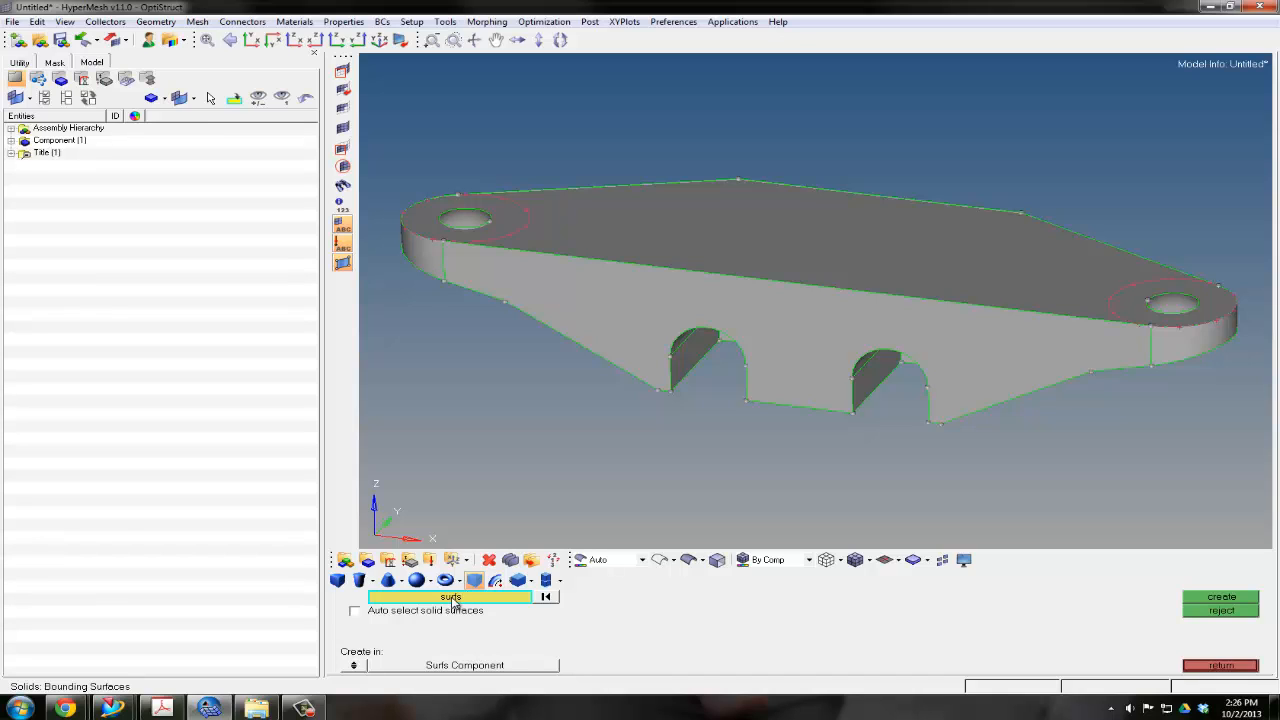
click(452, 598)
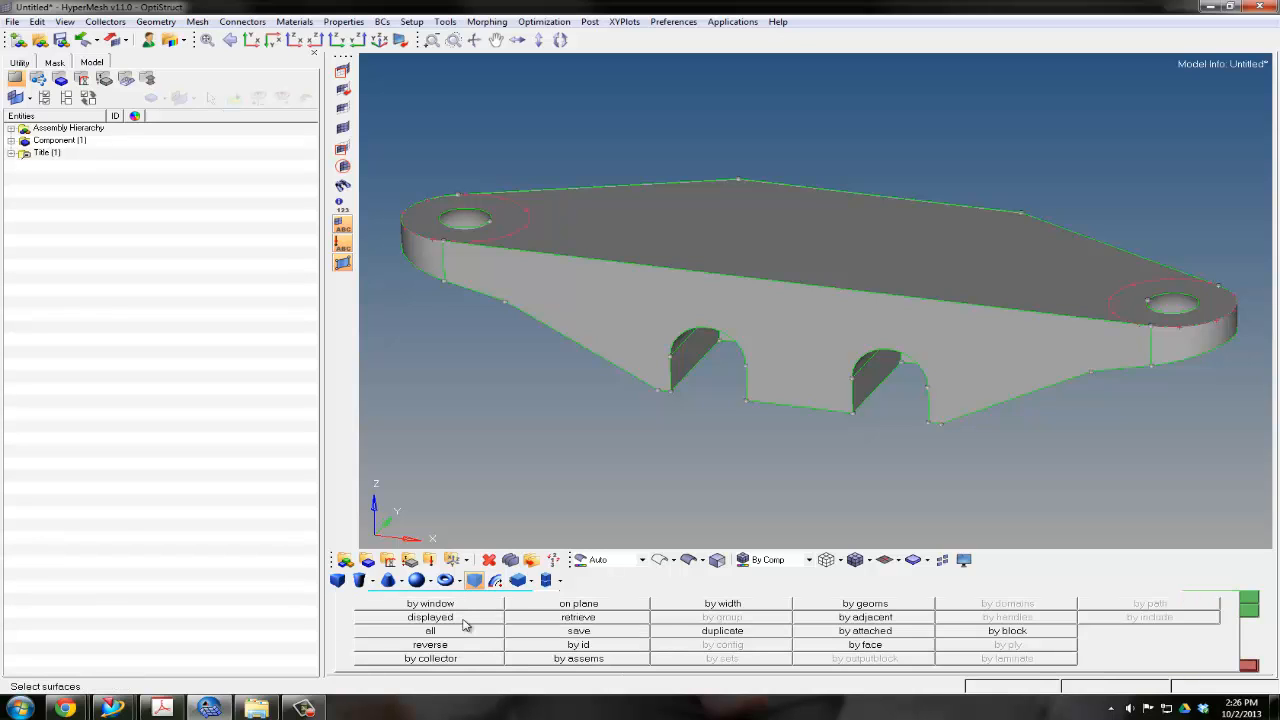
click(430, 617)
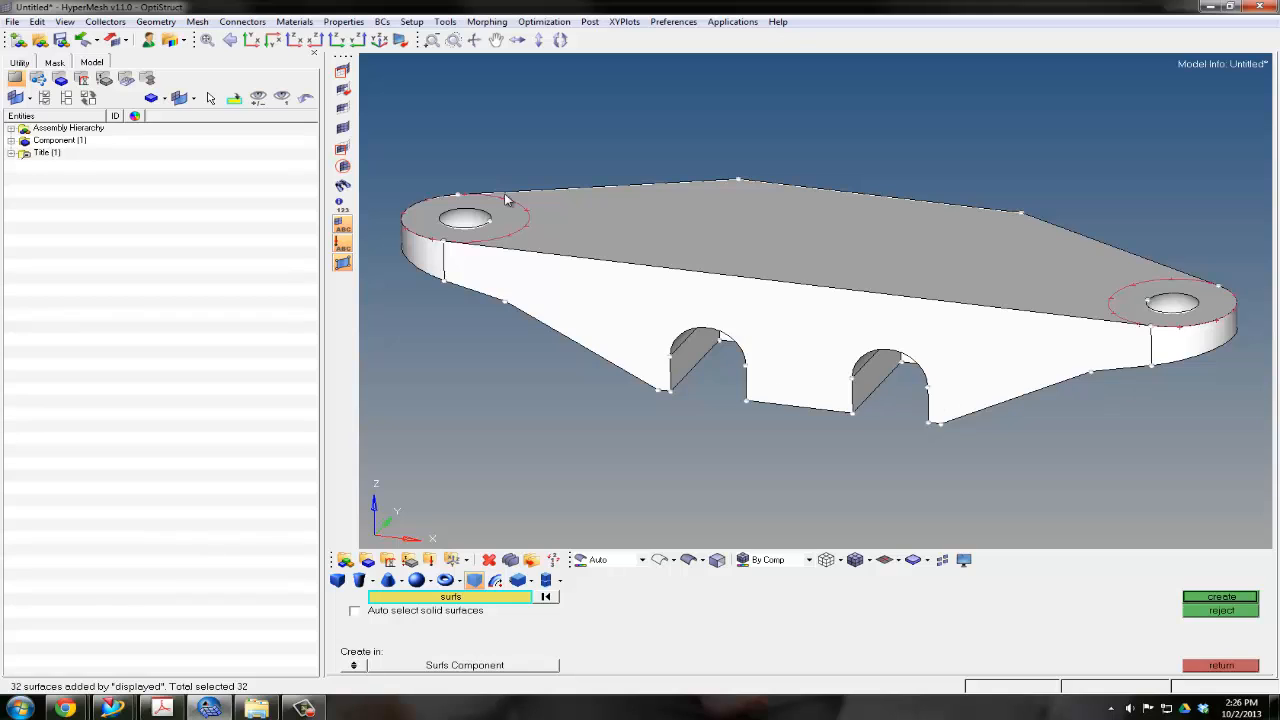
click(1208, 598)
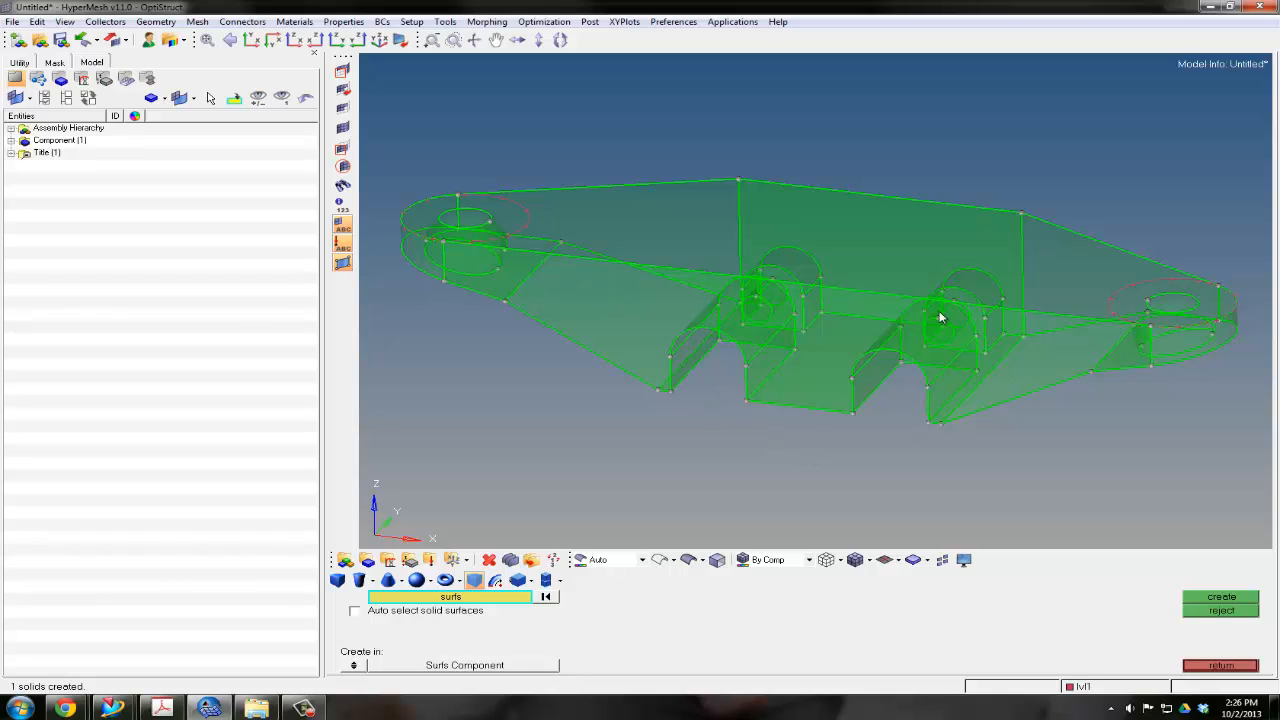
click(1239, 667)
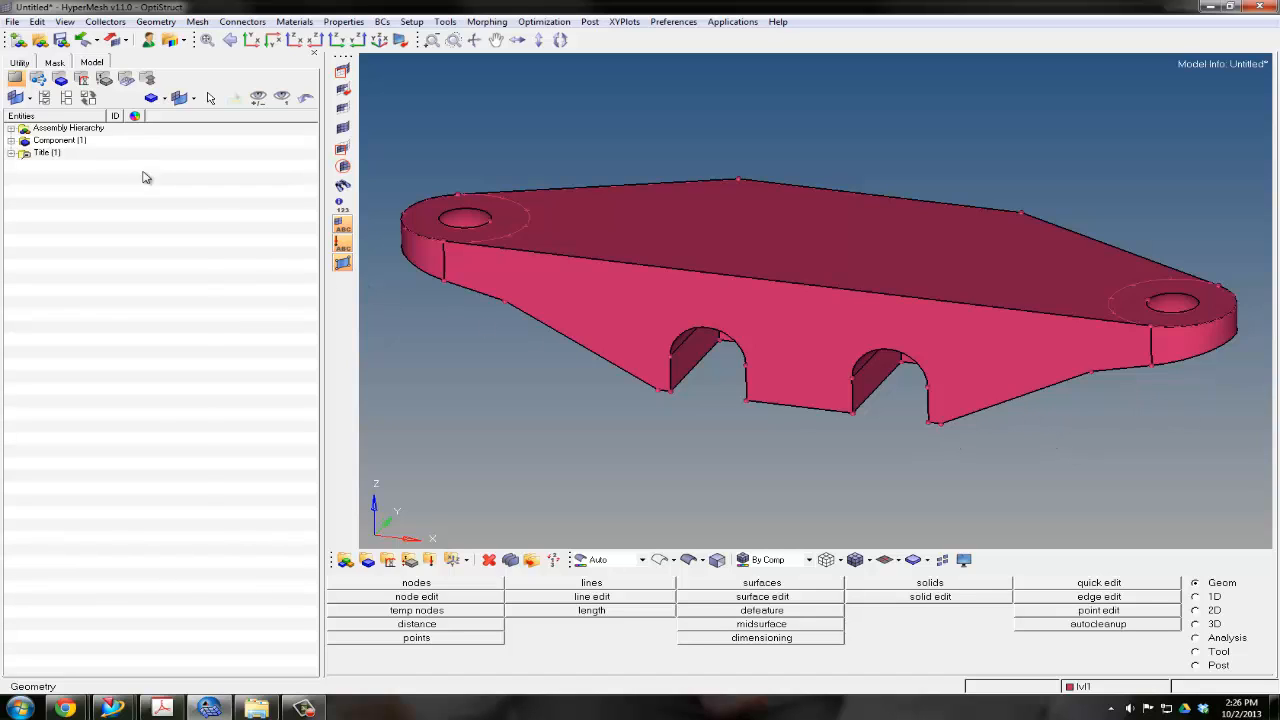
Rename the lvl1 component to Design_Space and color it dark green
right_click(107, 201)
click(115, 424)
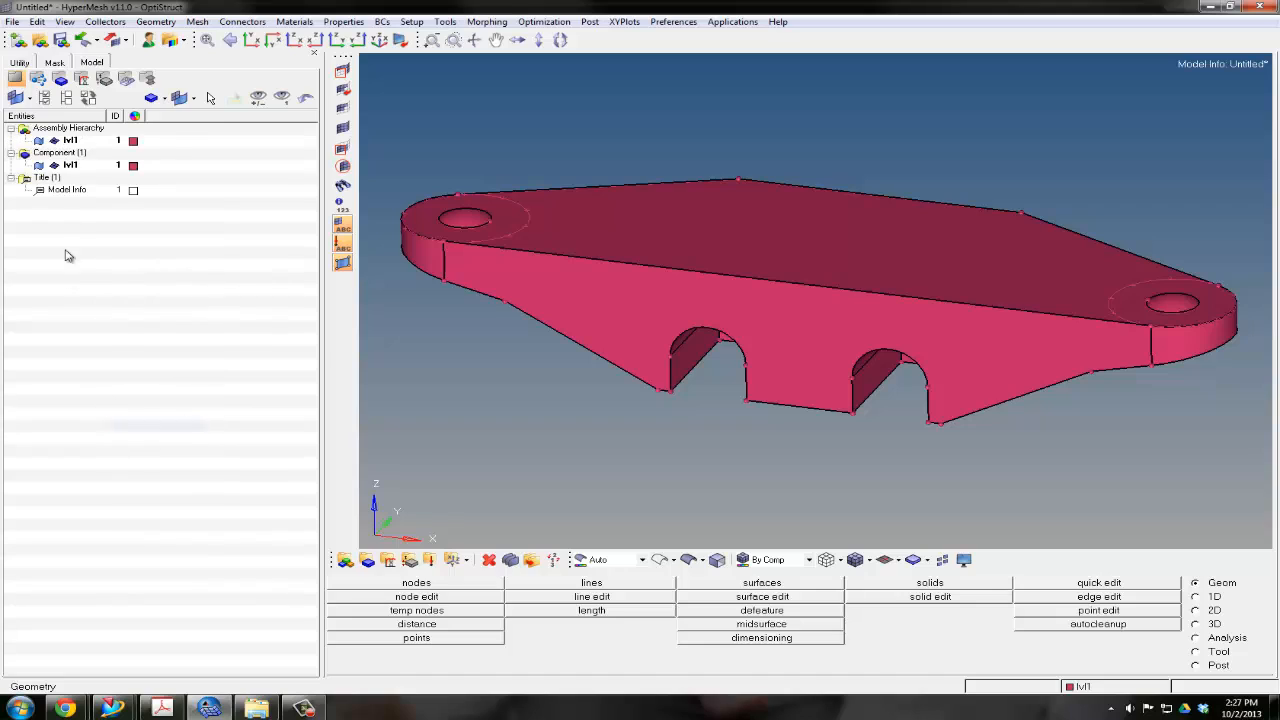
right_click(70, 142)
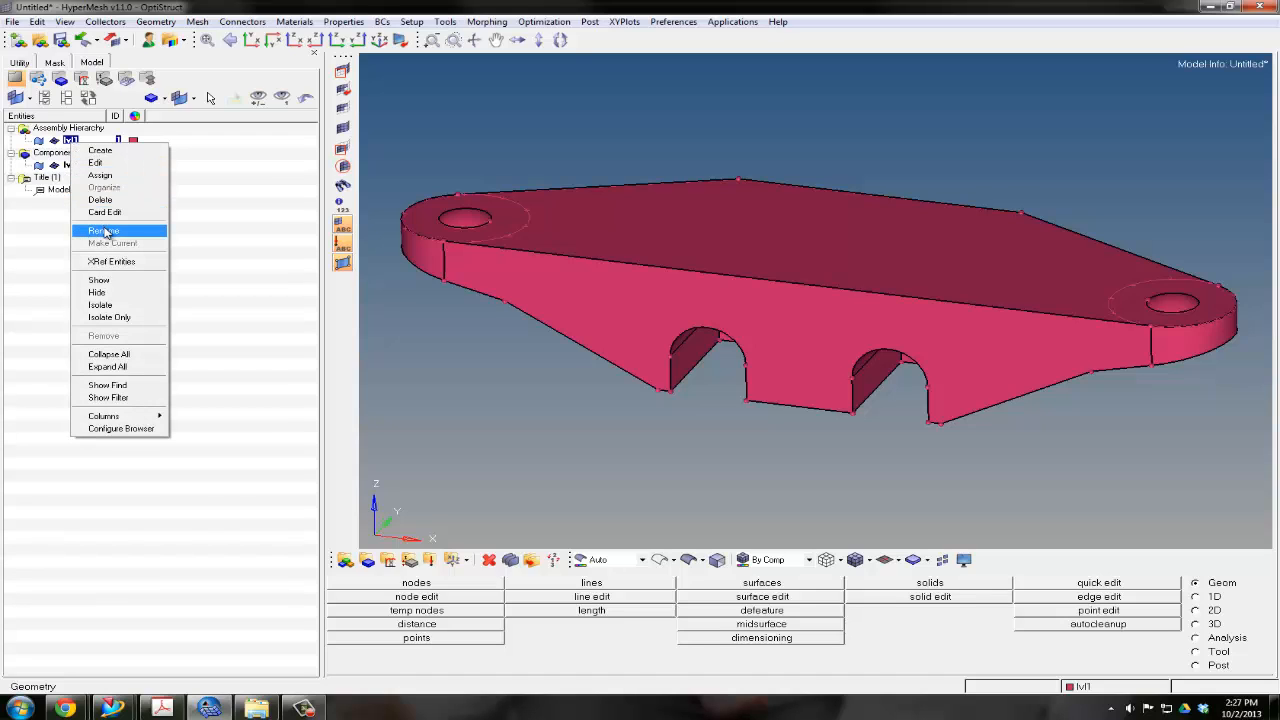
click(111, 233)
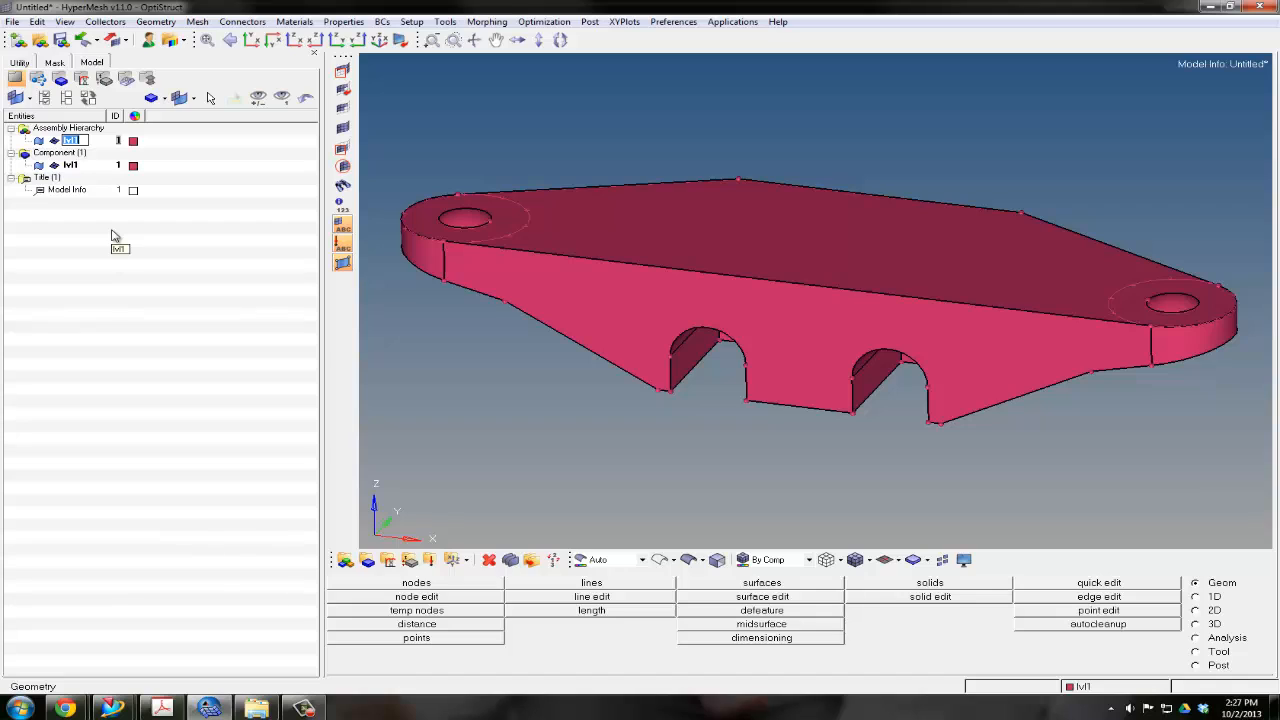
text(Design Space)
key(Return)
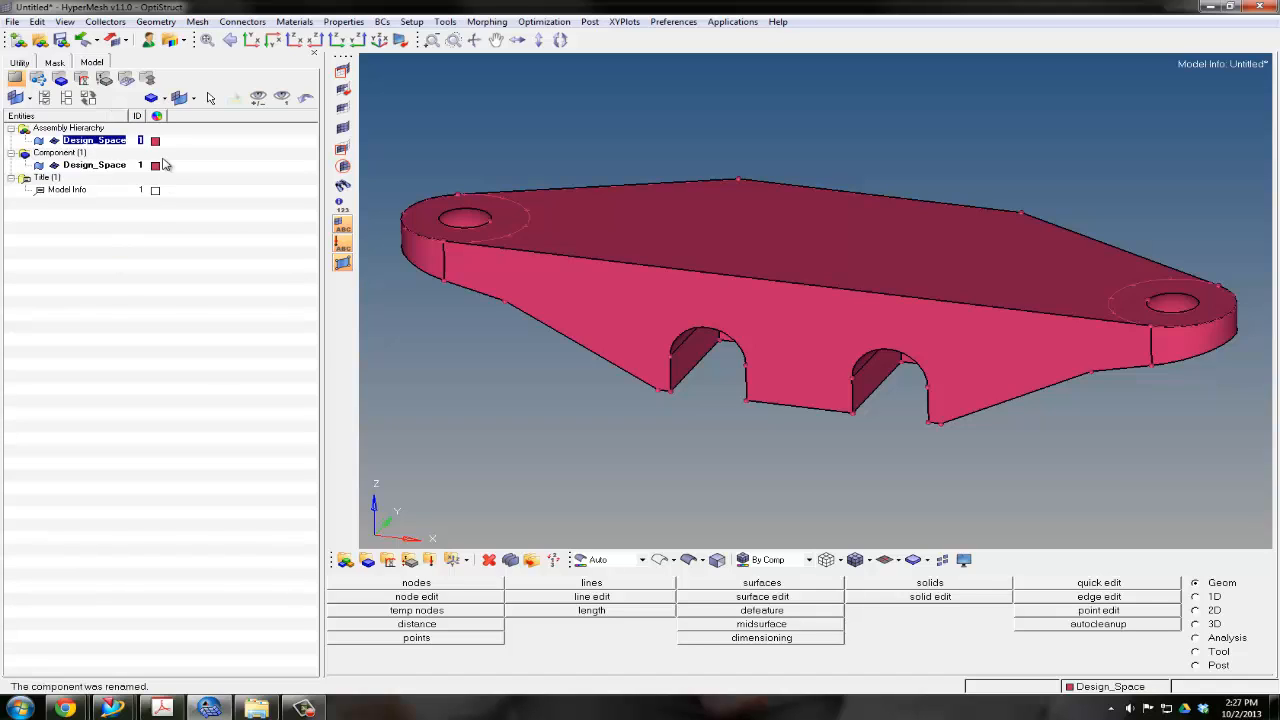
click(155, 143)
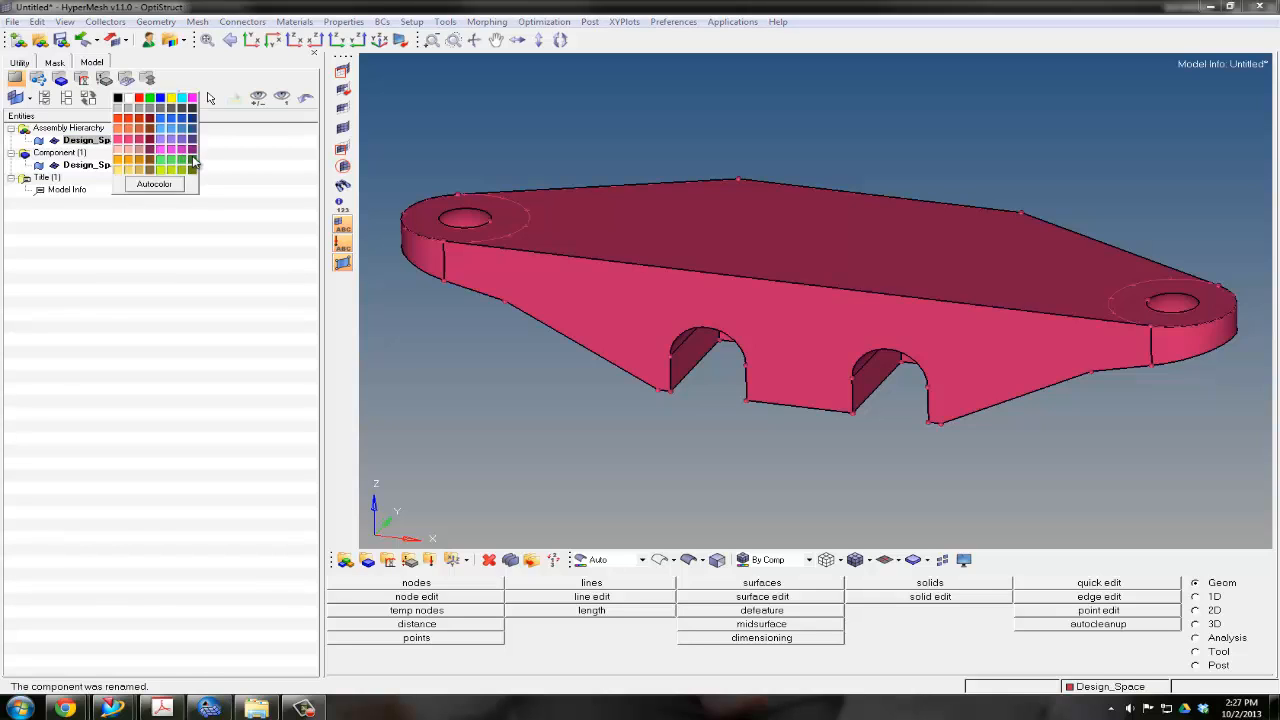
click(190, 160)
Create a yellow component named Non_Design_Space with no property or material assigned
right_click(156, 234)
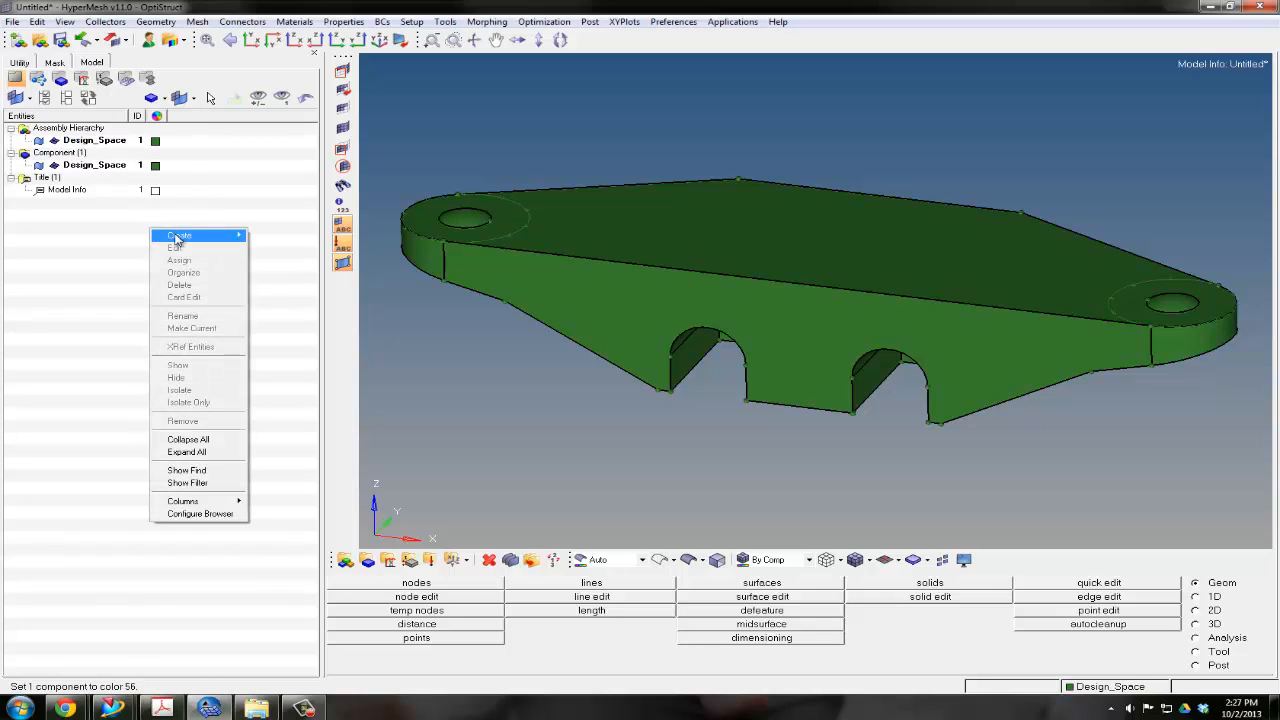
mouse_move(180, 237)
click(290, 275)
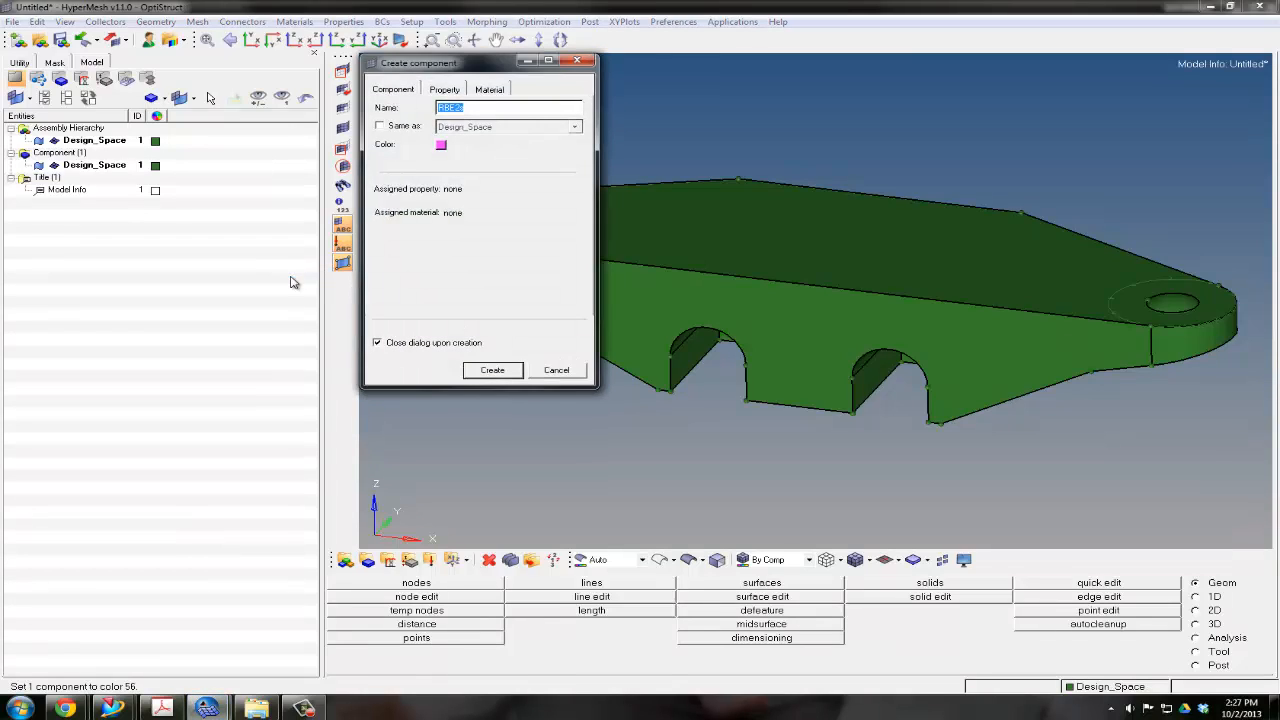
text(Nor)
click(442, 146)
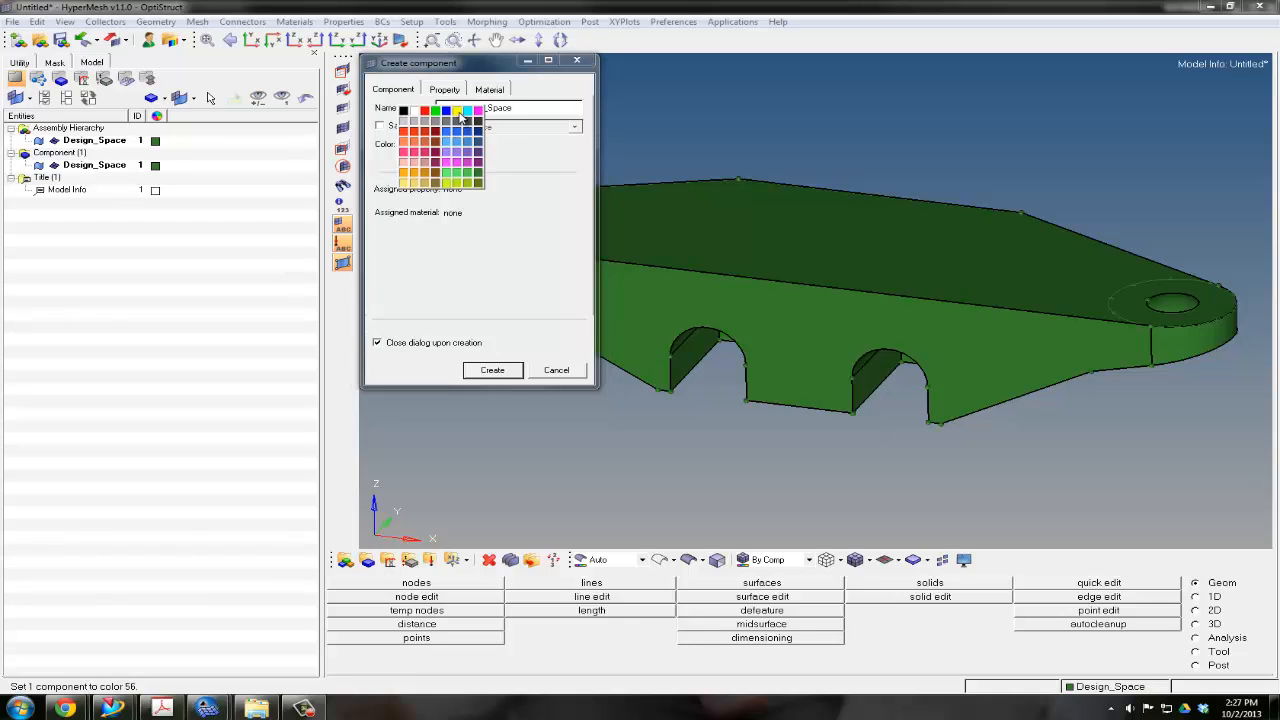
click(460, 116)
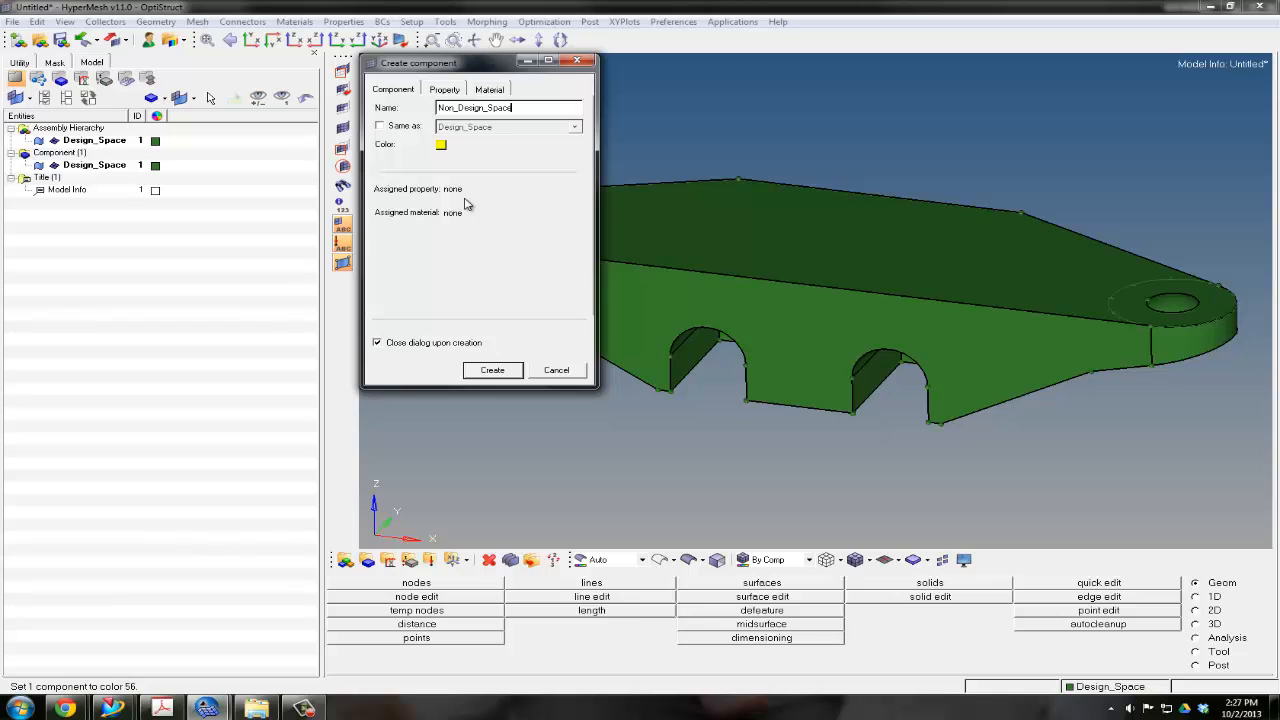
click(490, 370)
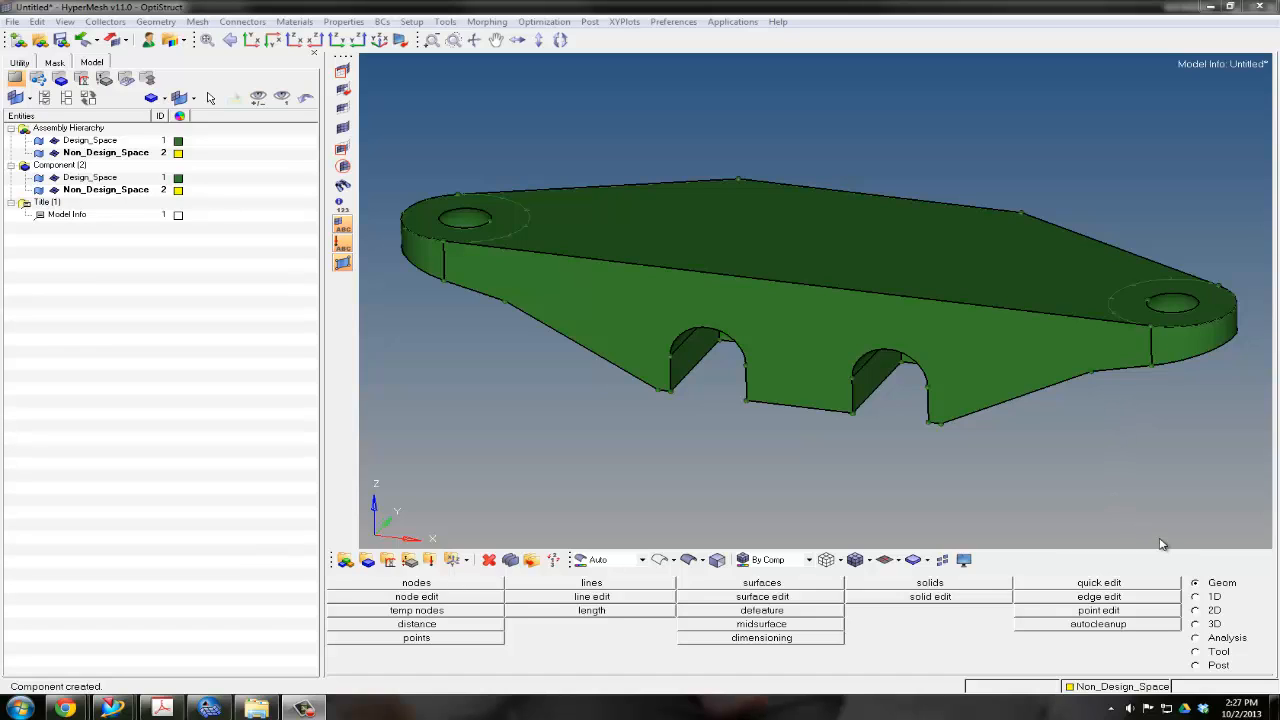
Trim the shock mount solid by sweeping the circle around the left end hole along the z-axis with sweep all
click(930, 597)
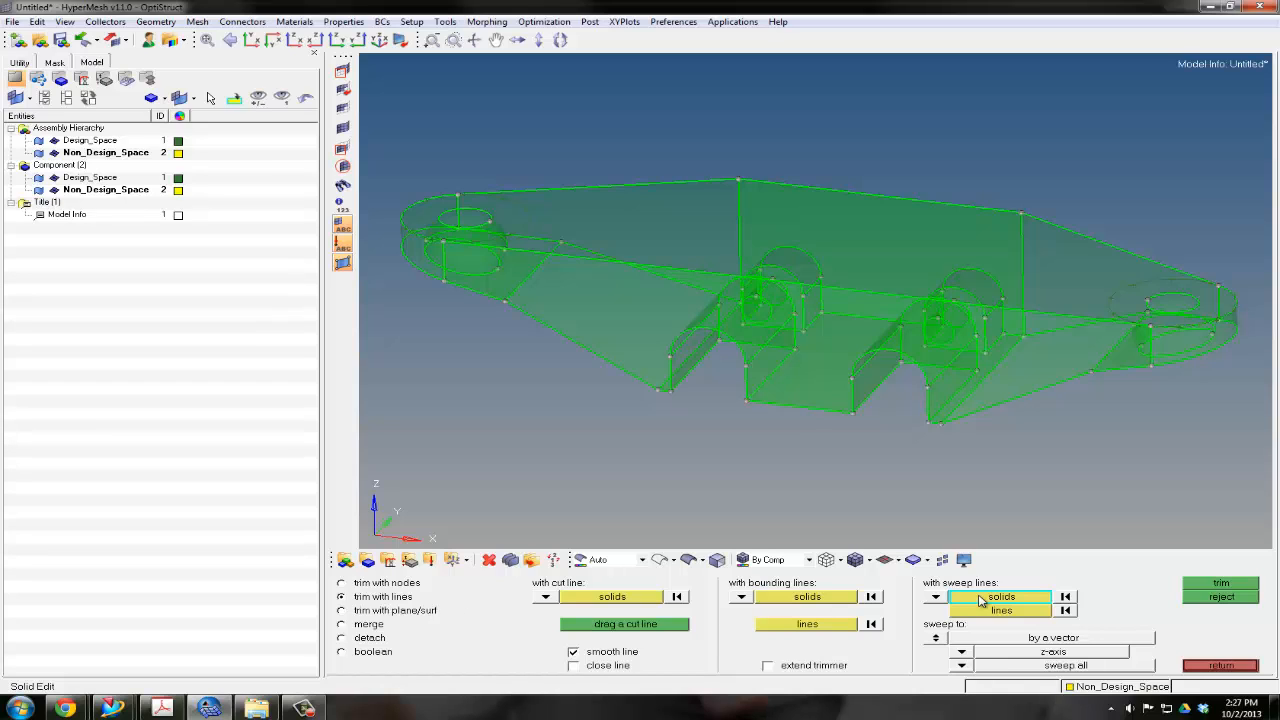
click(961, 390)
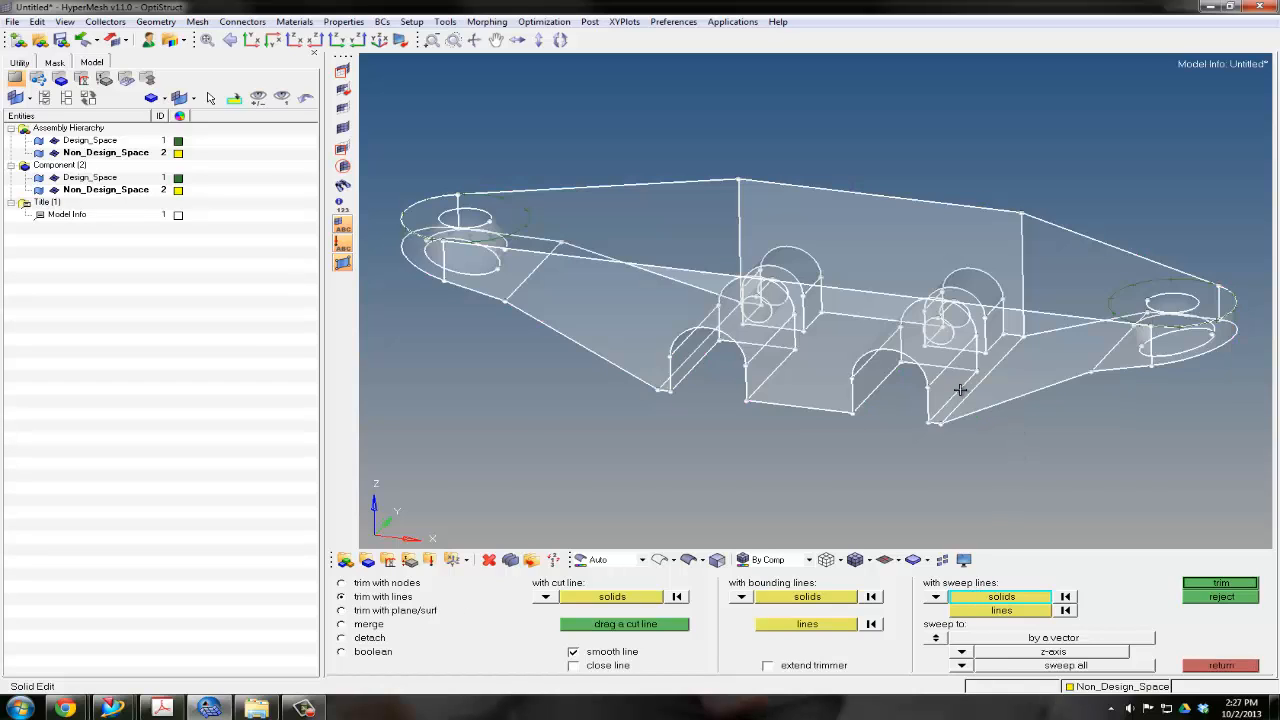
click(982, 611)
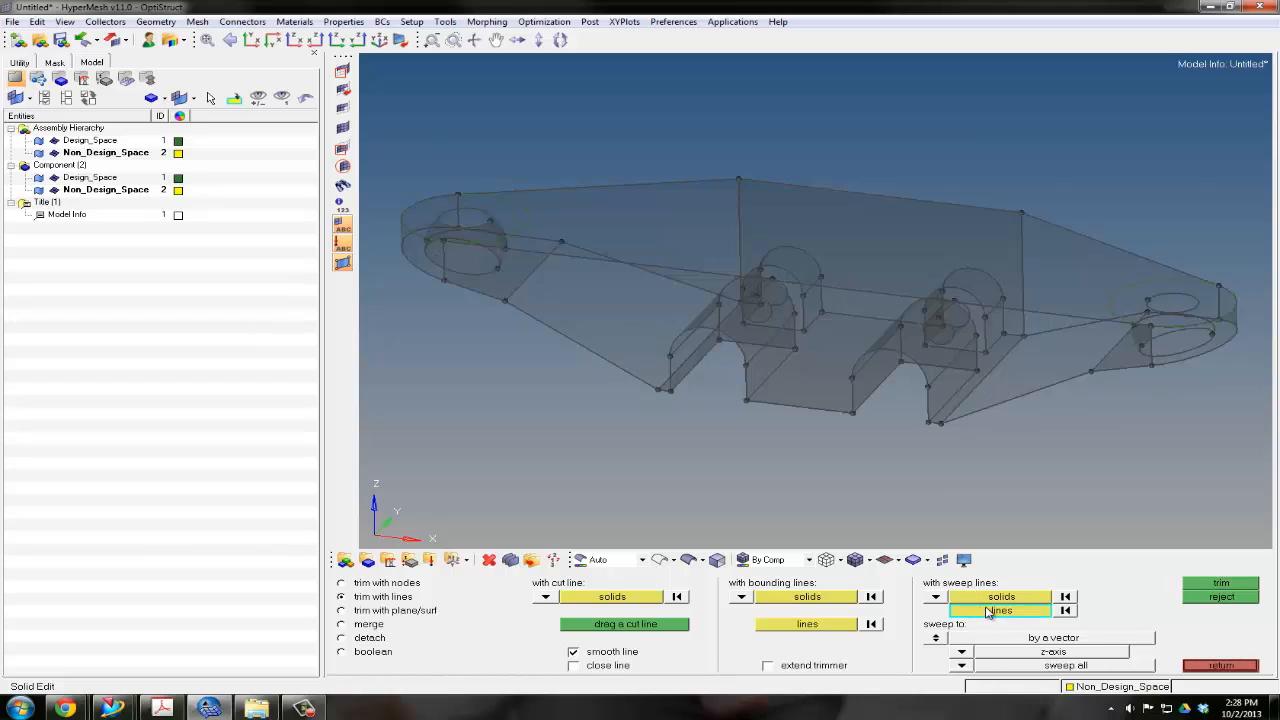
click(525, 210)
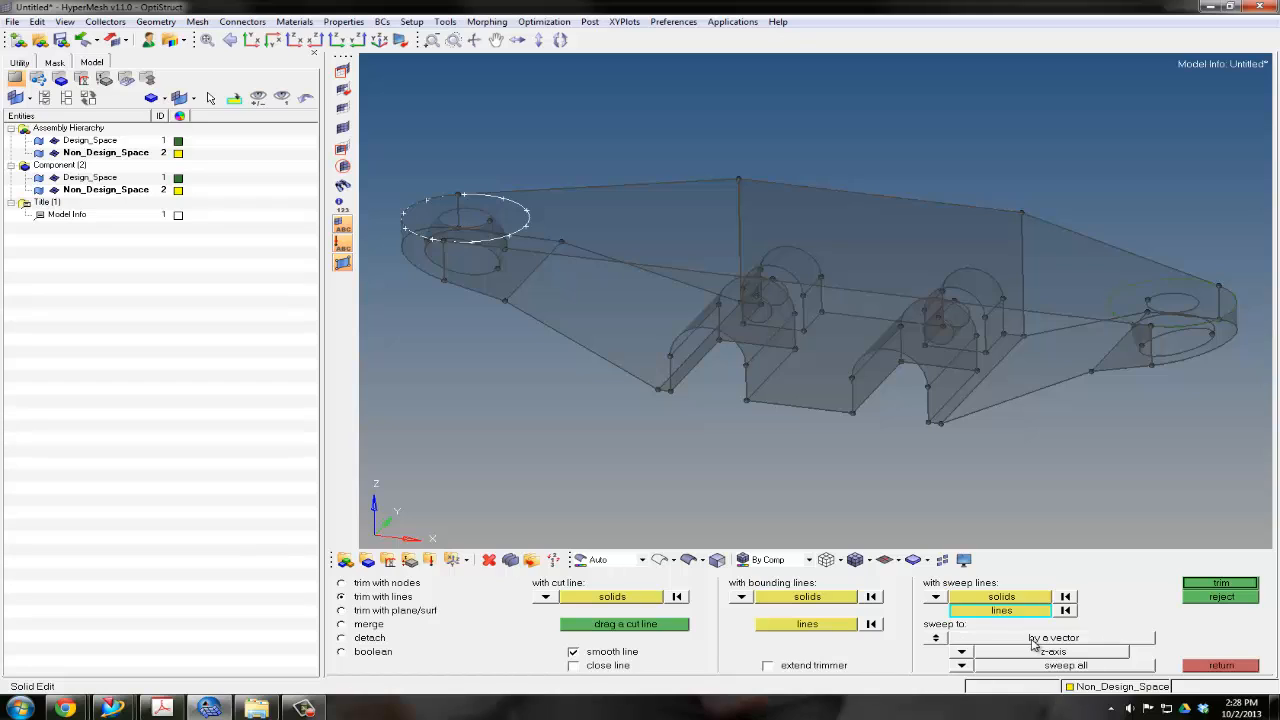
click(960, 655)
click(955, 624)
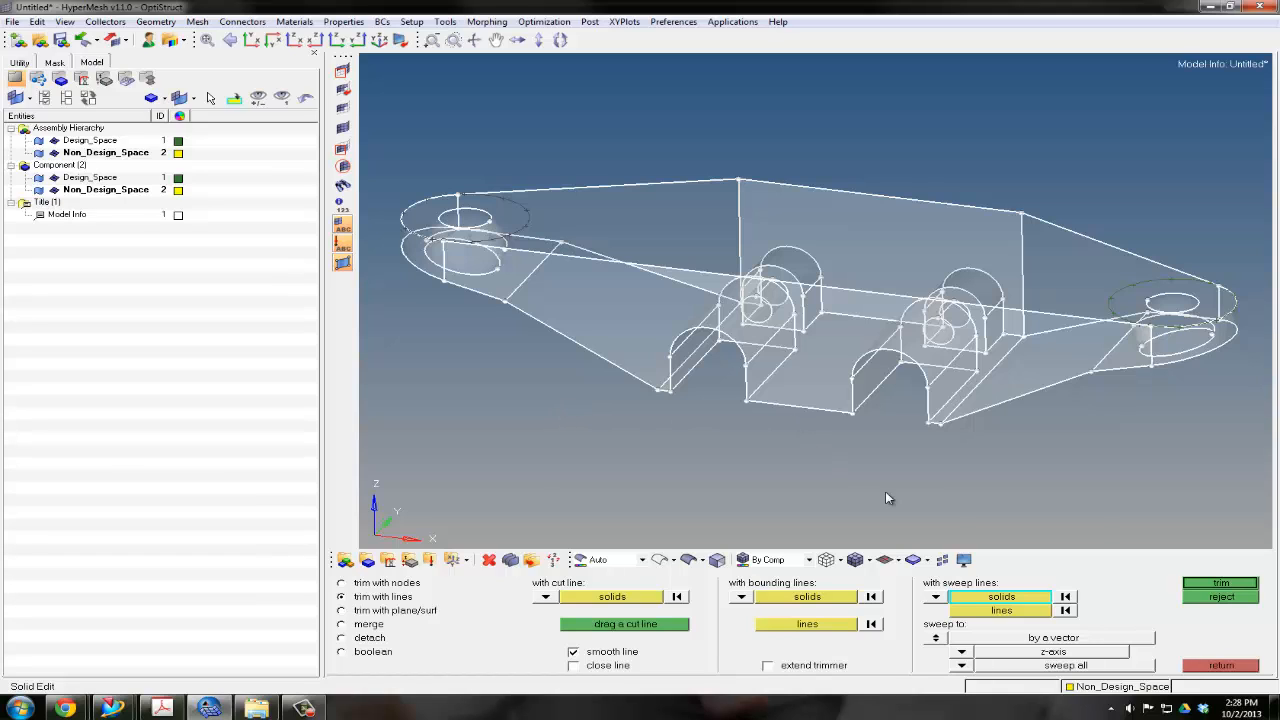
click(1246, 584)
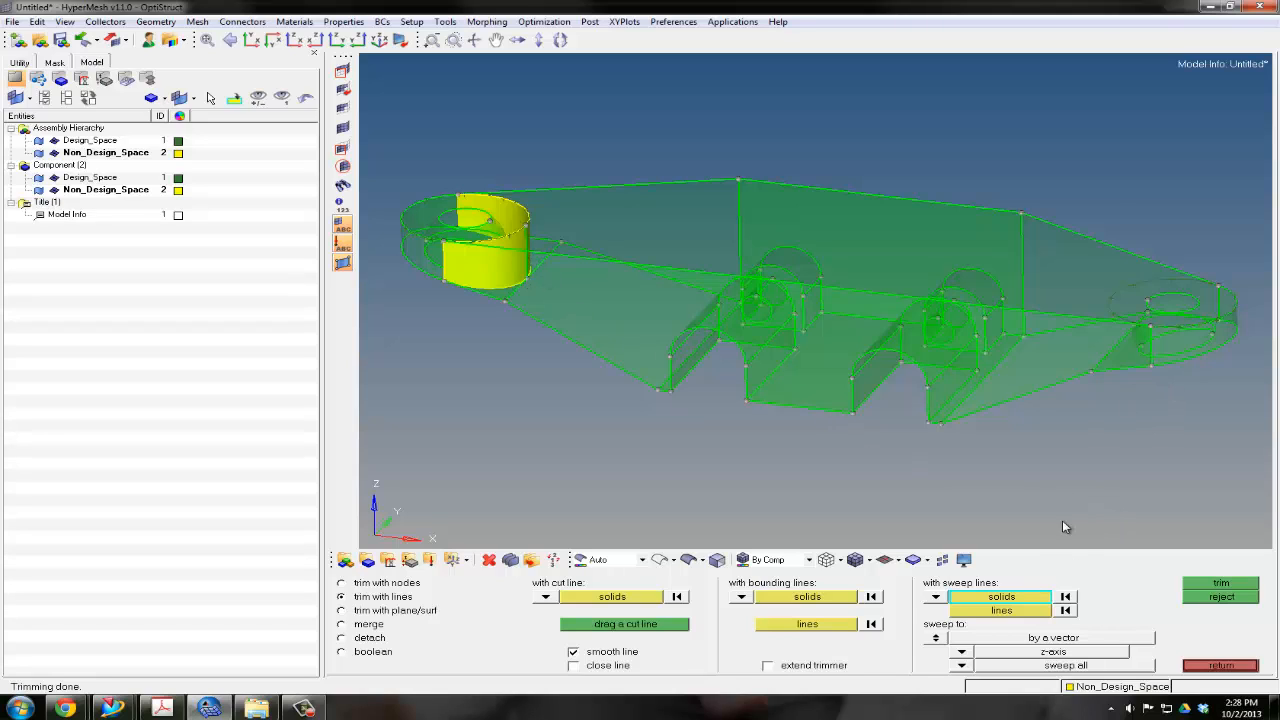
Trim the main solid by sweeping the circle around the right end hole along the z-axis
click(1078, 325)
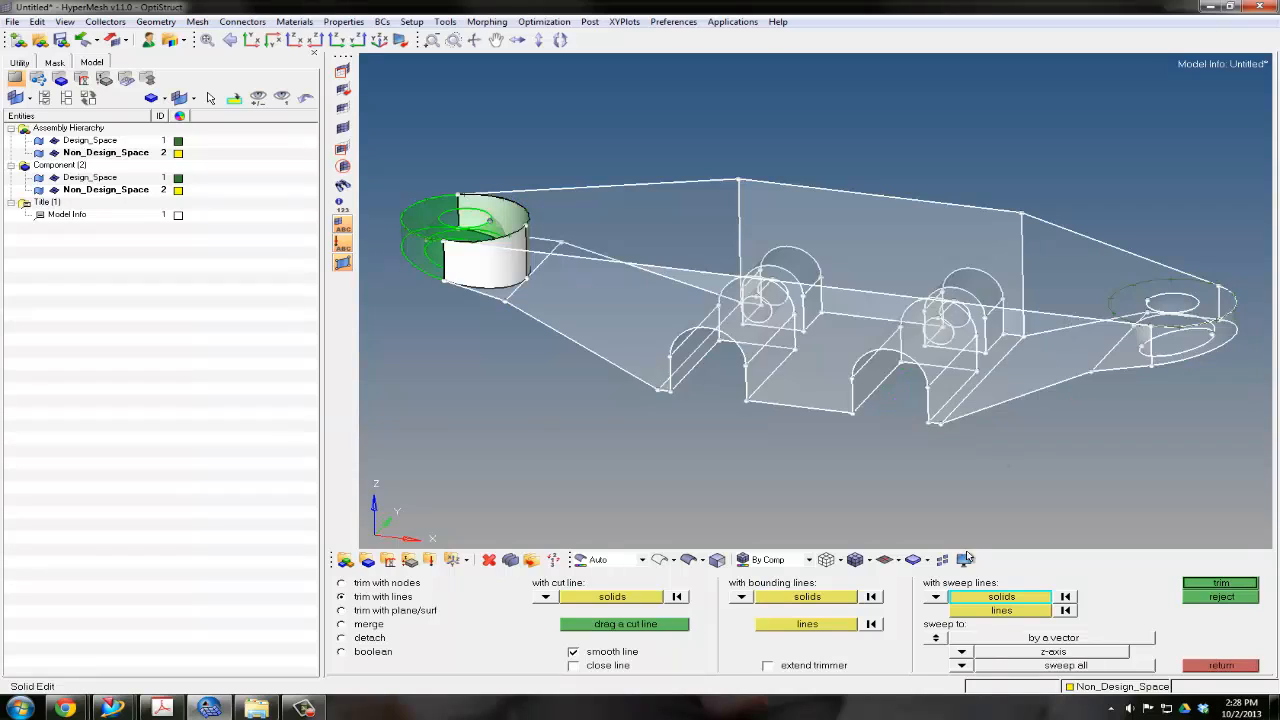
click(989, 611)
click(1149, 289)
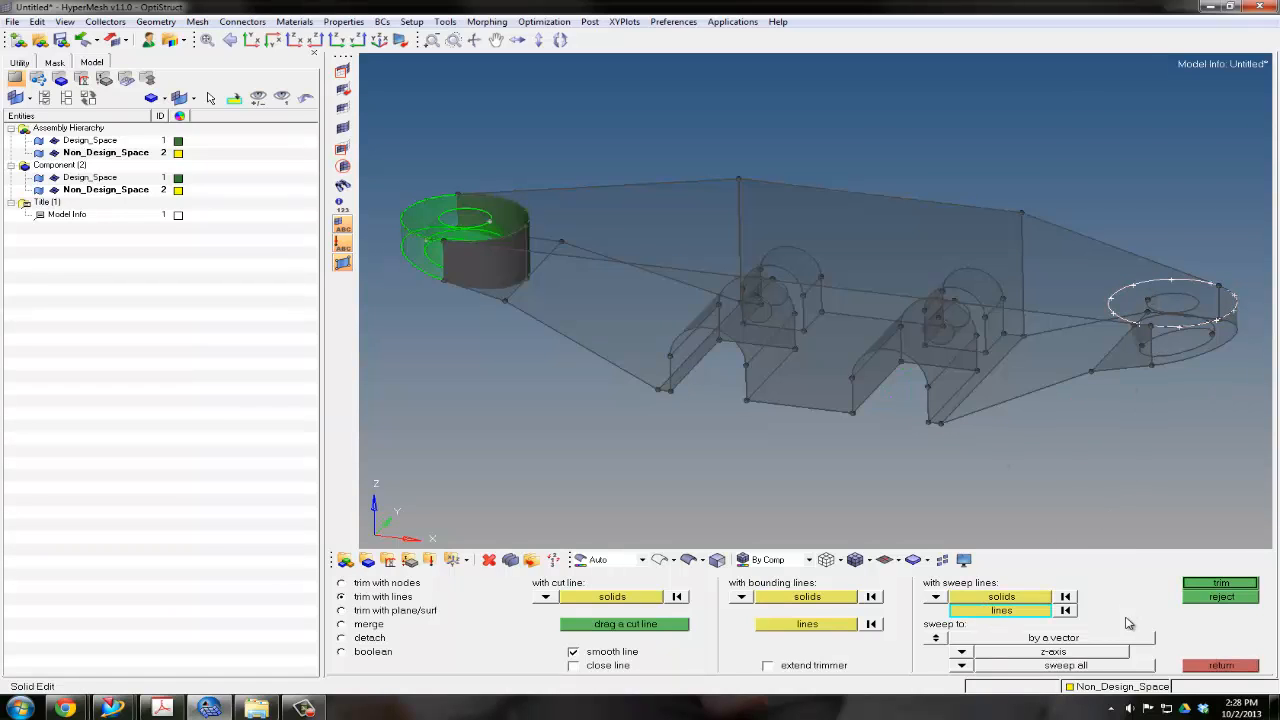
click(1200, 582)
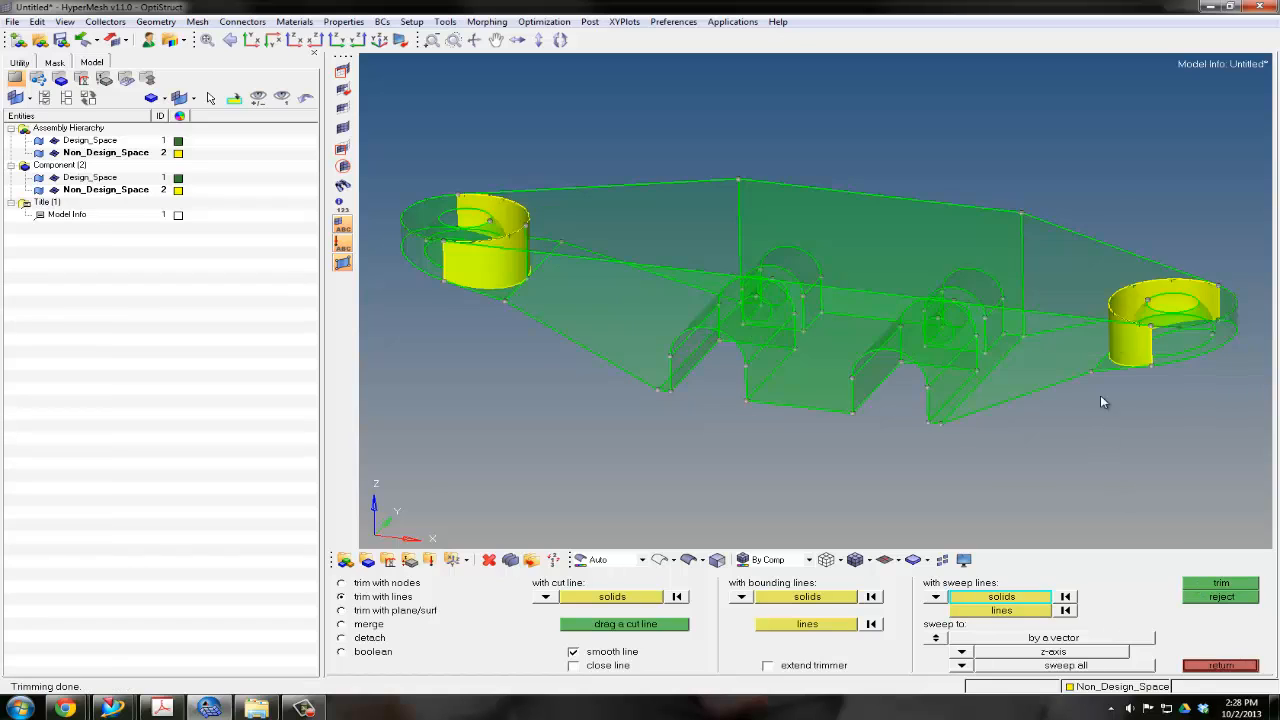
Trim the main solid around the left arched slot by sweeping its inner arch and two side lines along the y-axis
ctrl+drag(826, 386, 820, 371)
ctrl+scroll(762, 342, up, 2)
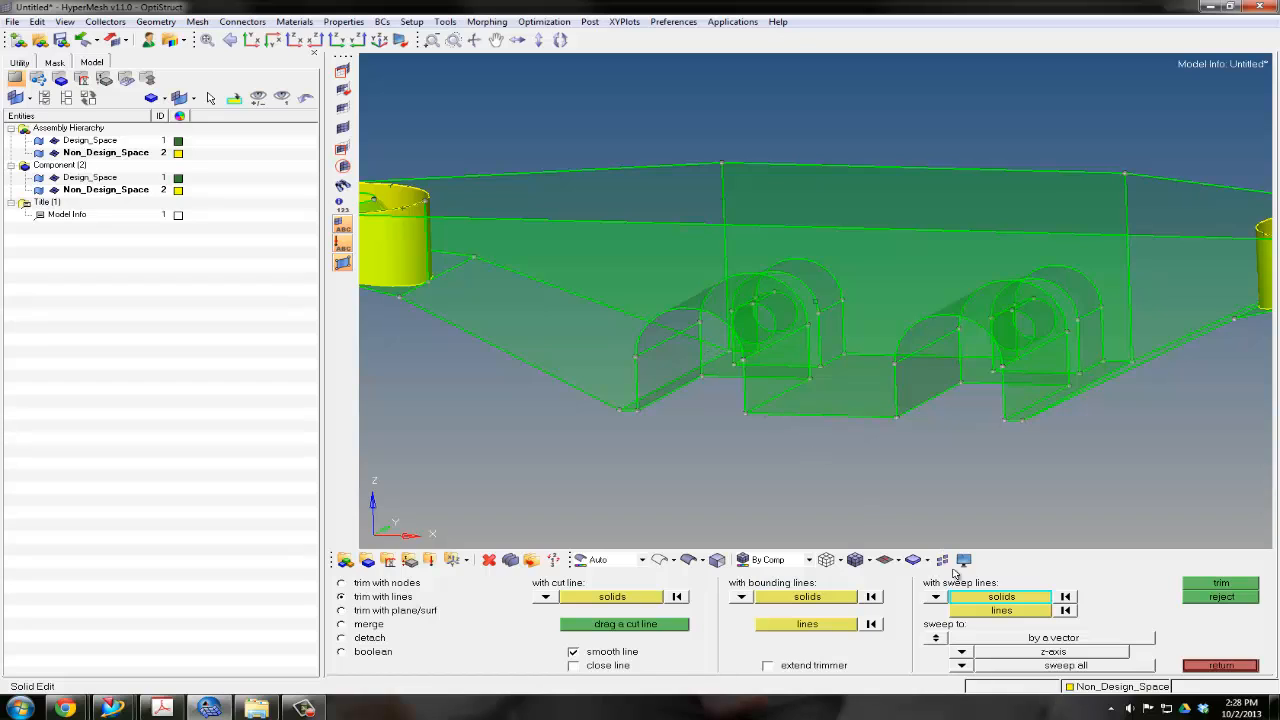
click(811, 361)
click(1010, 612)
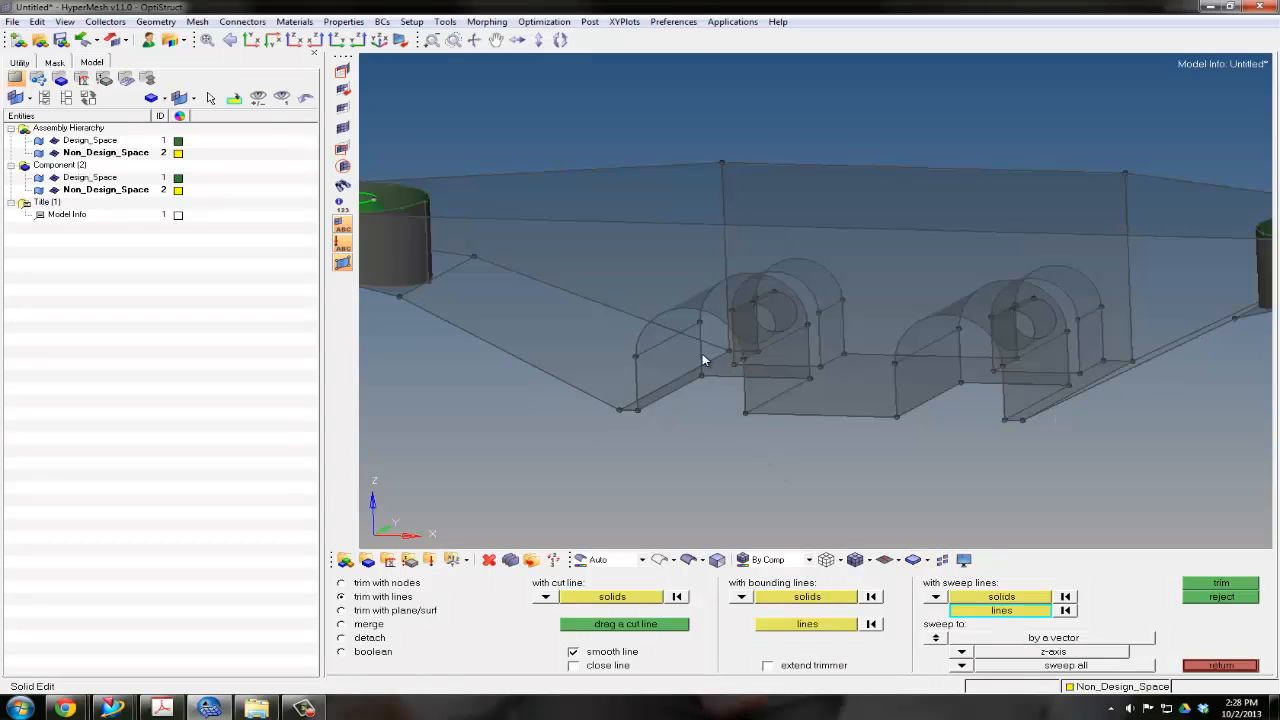
click(702, 353)
click(714, 284)
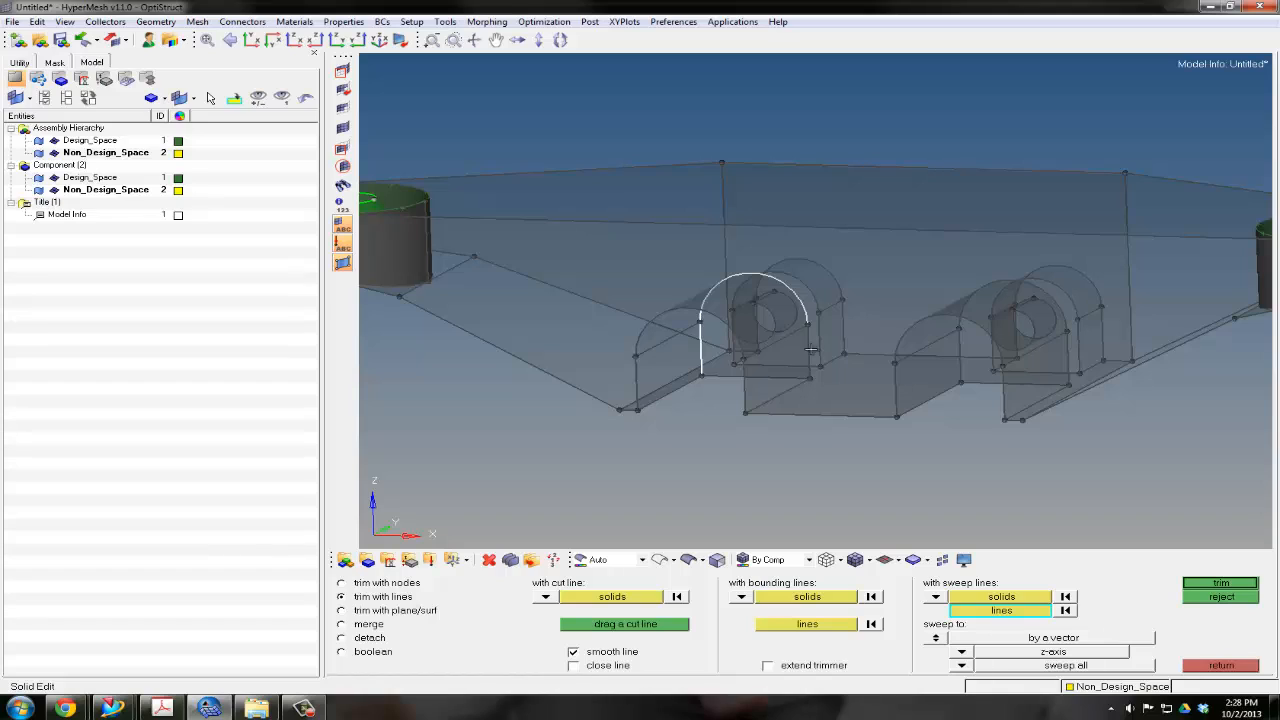
click(809, 350)
click(961, 651)
click(958, 621)
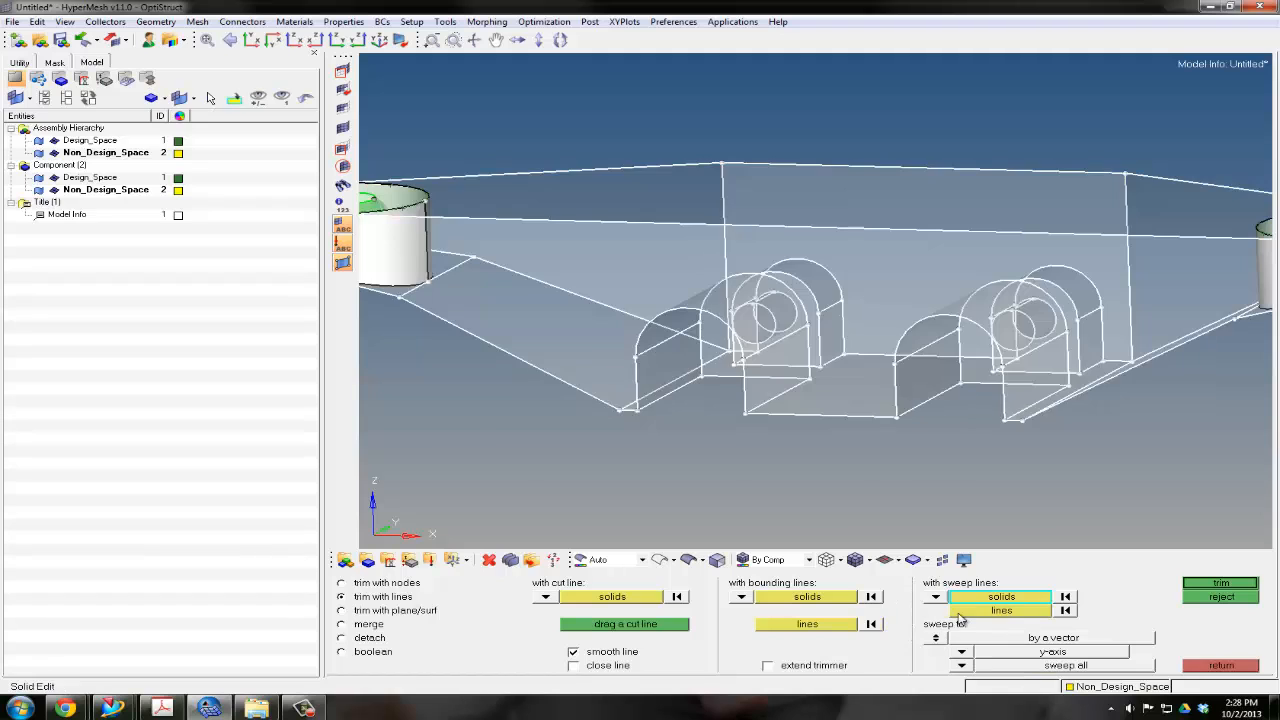
click(1219, 583)
Trim the main solid around the right arched slot by sweeping its inner arch outline along the y-axis, and leave solid editing
ctrl+drag(820, 357, 872, 368)
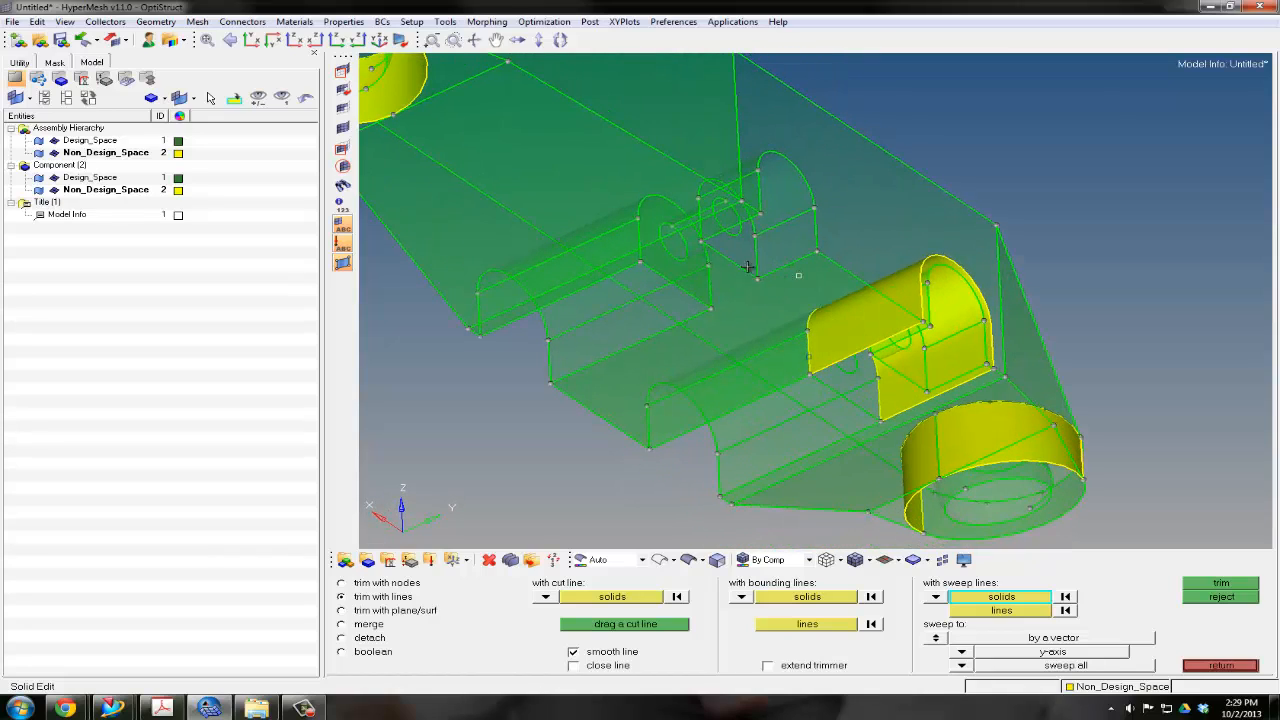
ctrl+drag(711, 264, 944, 286)
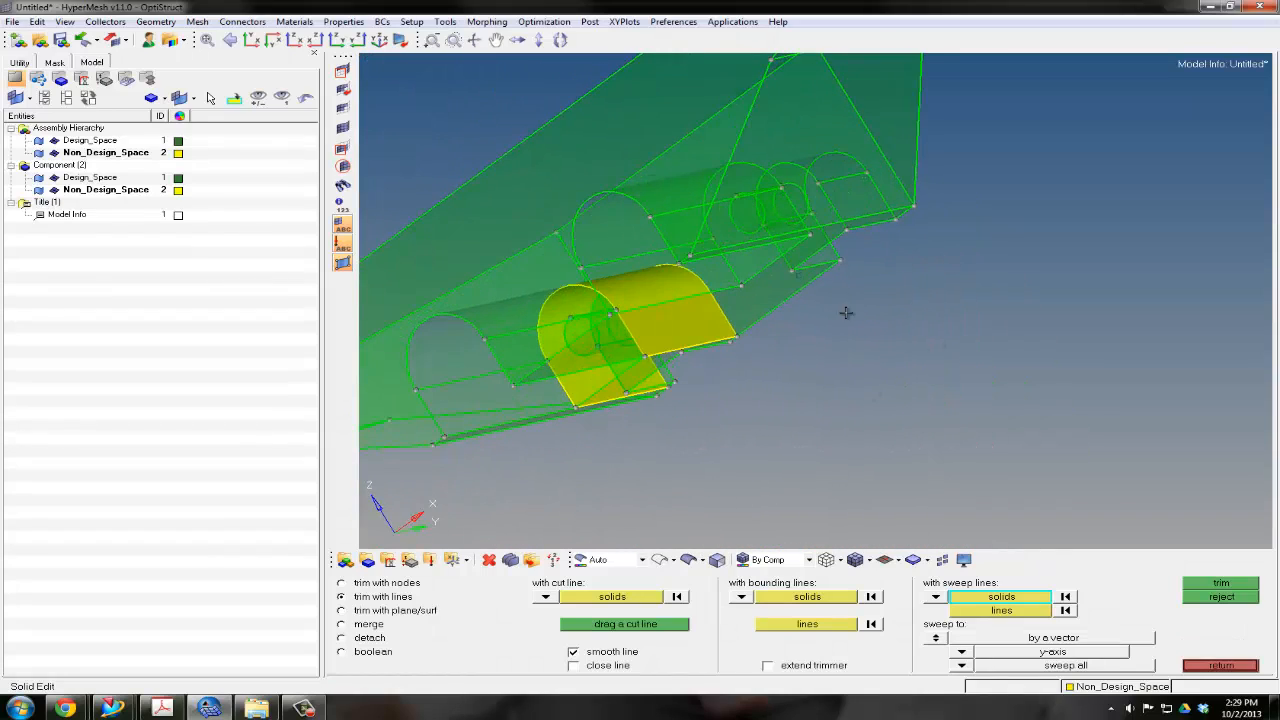
ctrl+drag(708, 125, 876, 190)
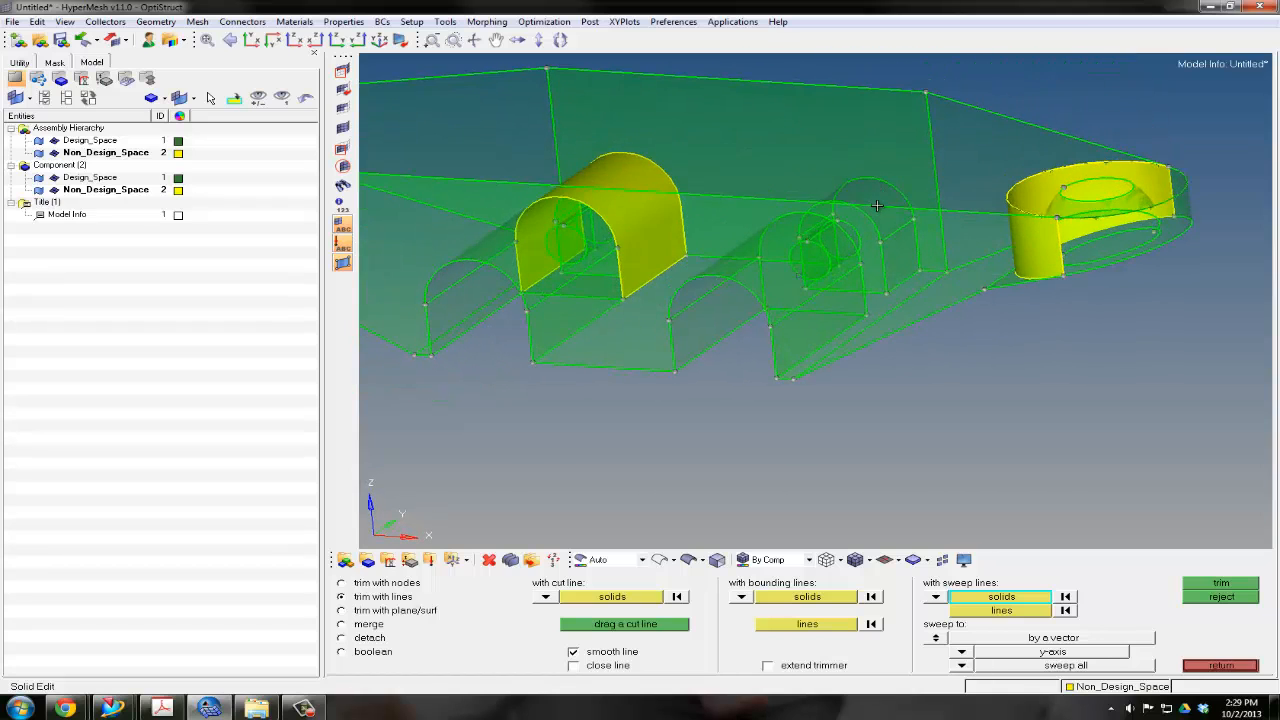
click(878, 207)
middle_click(943, 409)
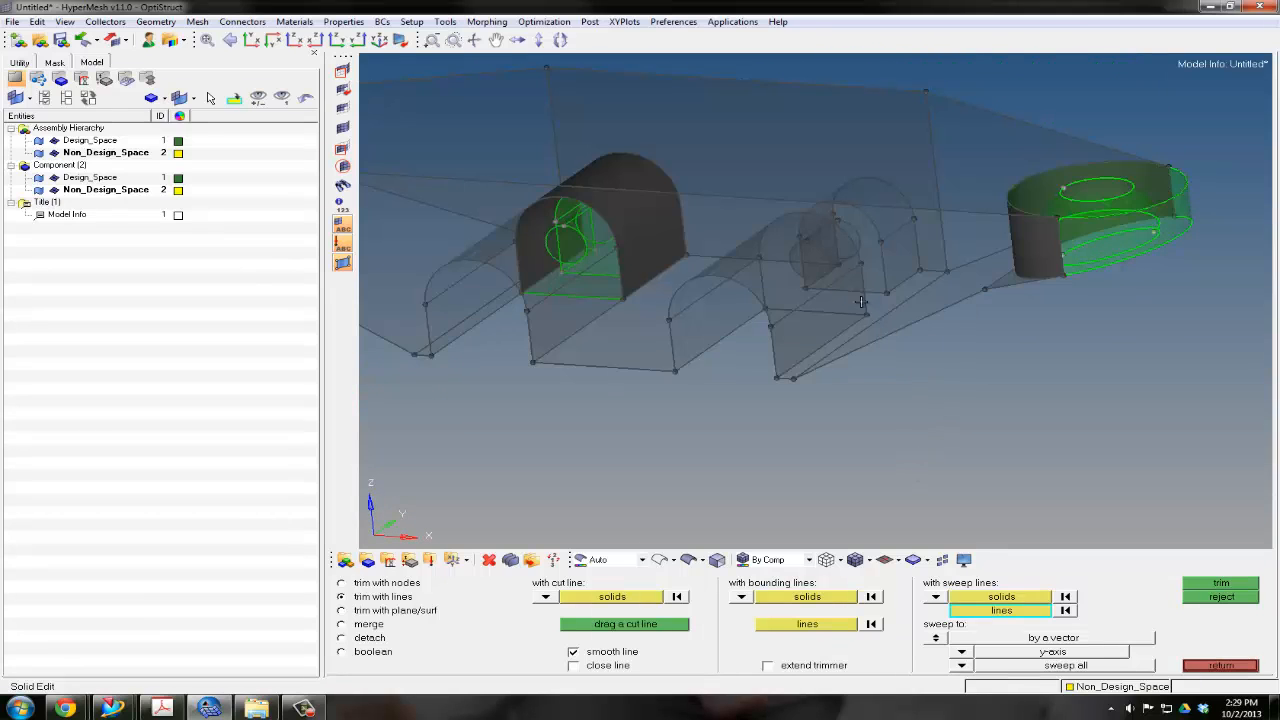
click(763, 248)
middle_click(937, 356)
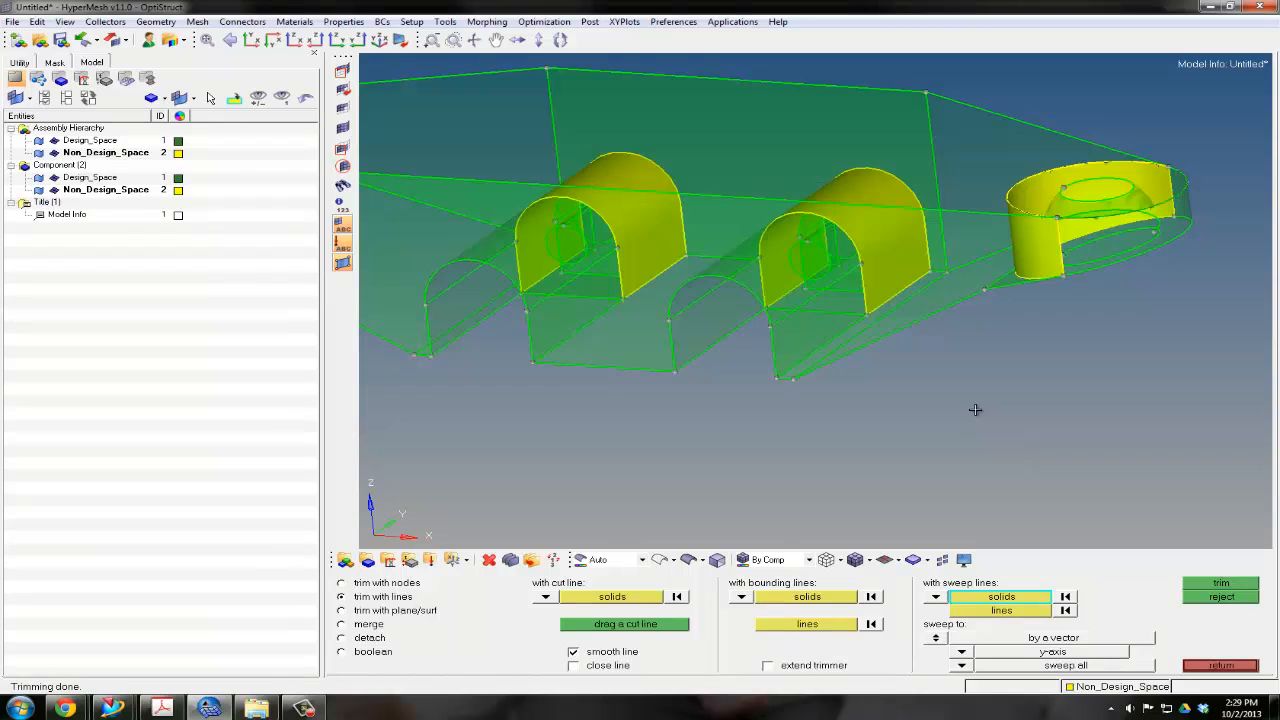
ctrl+scroll(861, 327, down, 5)
ctrl+right_drag(861, 329, 991, 416)
mouse_move(991, 416)
ctrl+mouse_down()
mouse_move(791, 408)
mouse_move(980, 405)
ctrl+mouse_up()
ctrl+right_drag(926, 352, 860, 325)
ctrl+scroll(873, 336, up, 2)
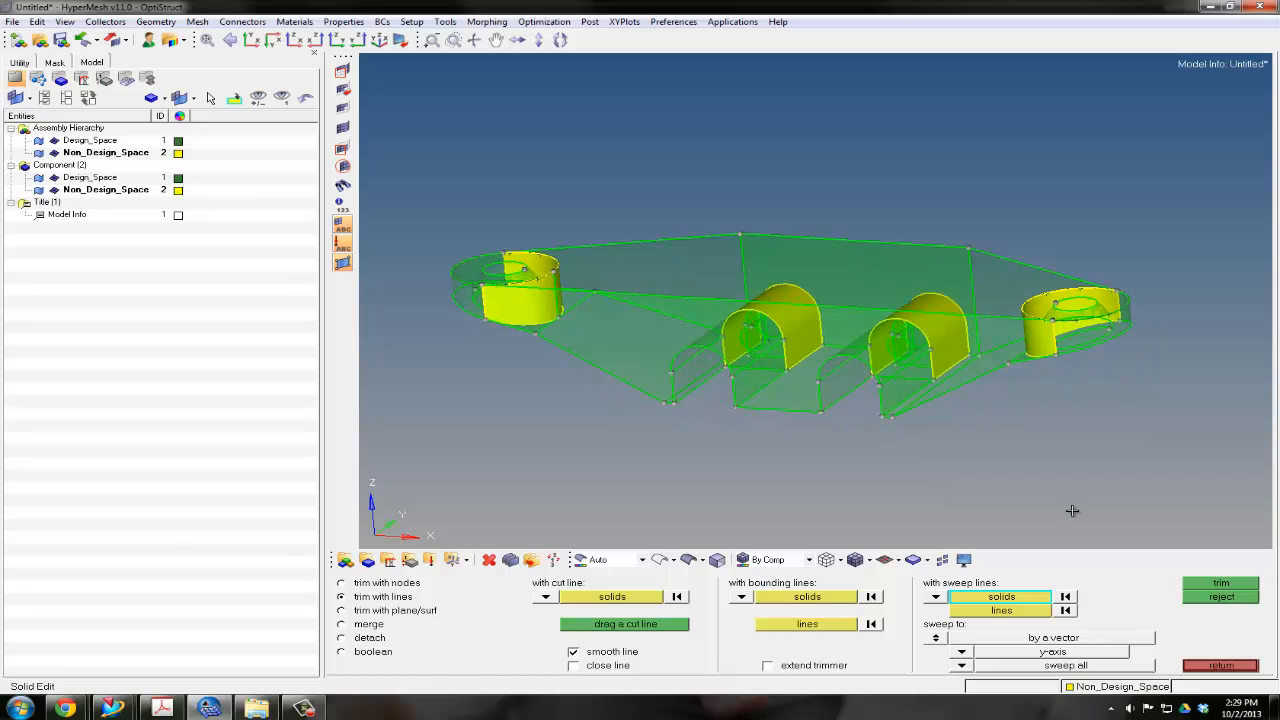
click(1217, 666)
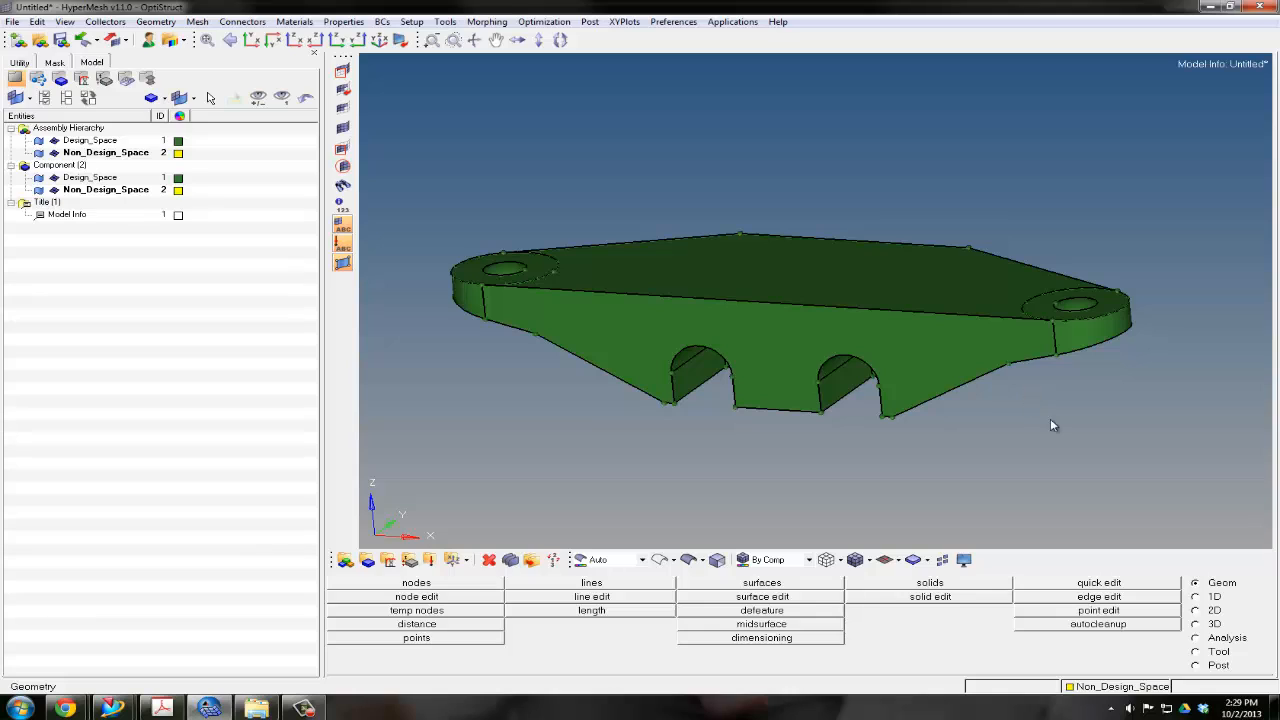
Organize the two end-hole ring solids and the two arched-slot solids by moving them into the Non_Design_Space component
click(1218, 653)
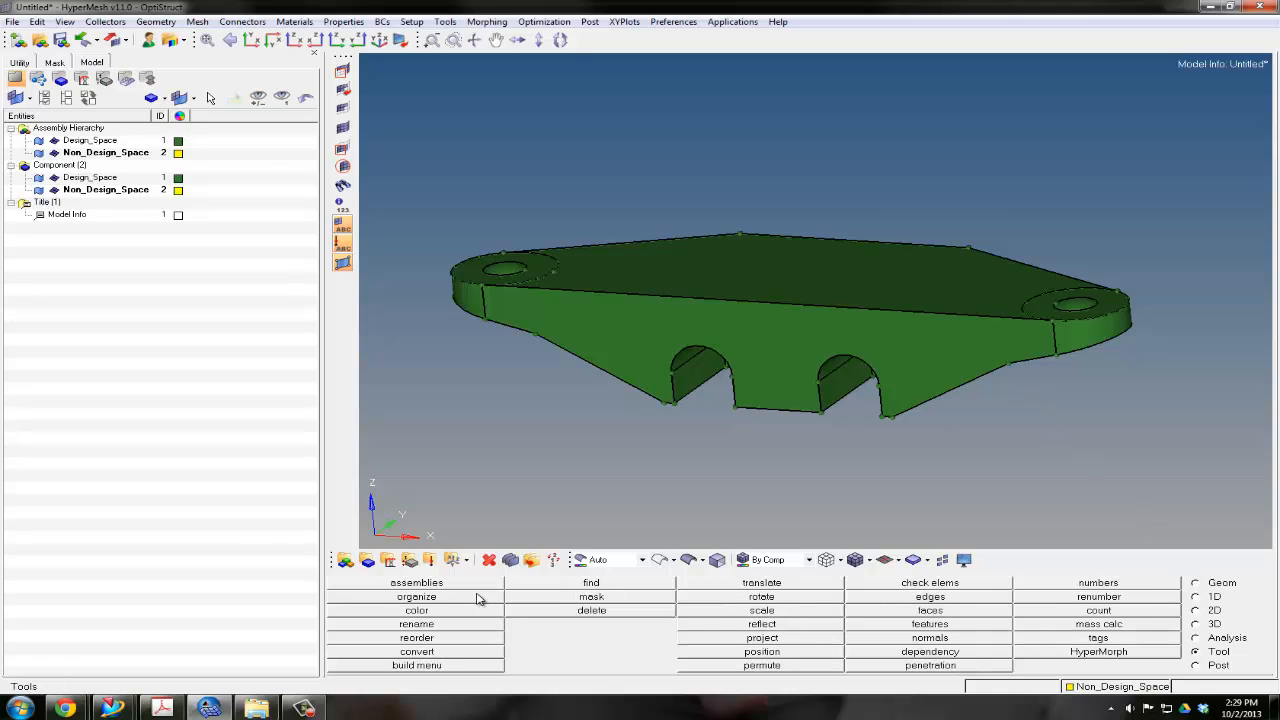
click(416, 597)
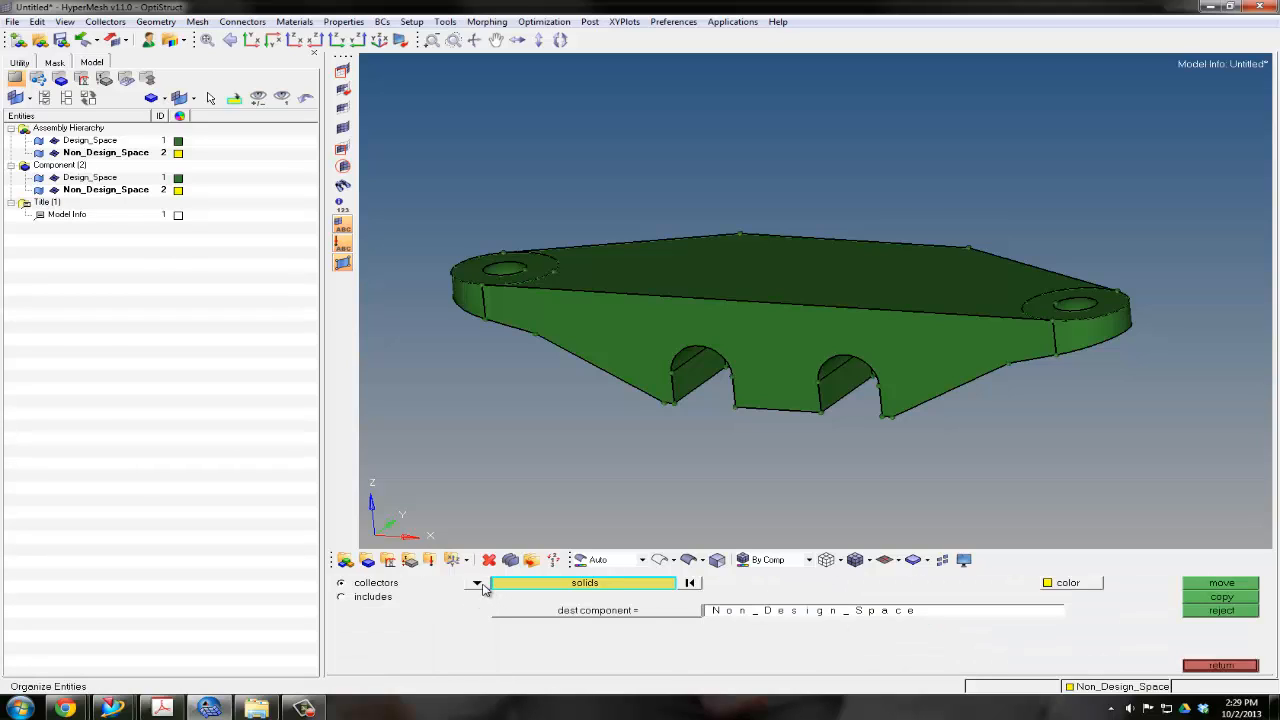
click(478, 584)
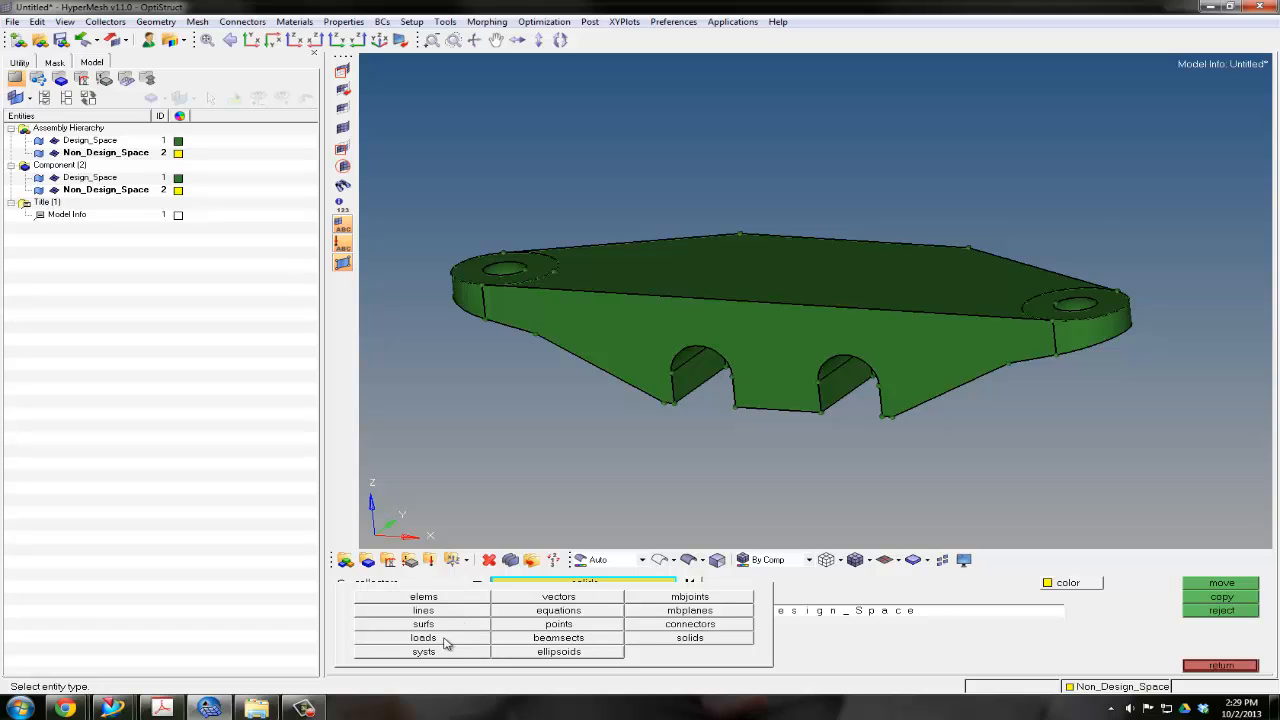
click(691, 638)
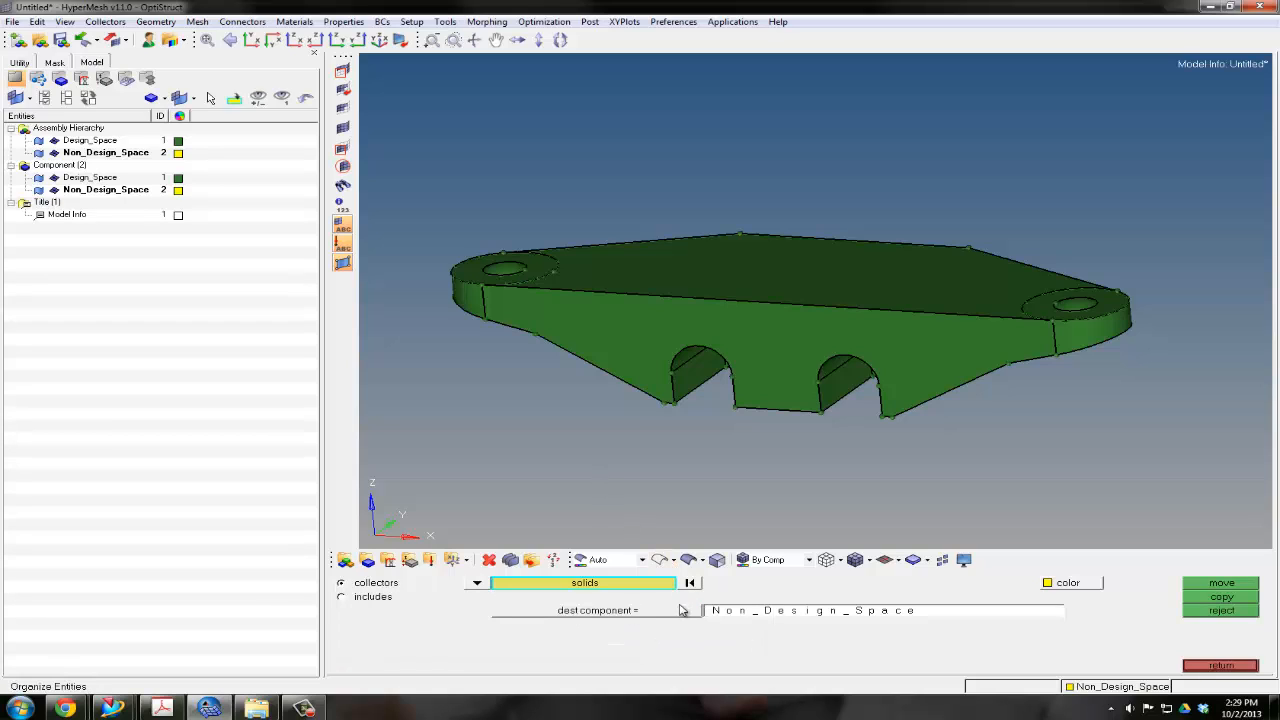
click(627, 616)
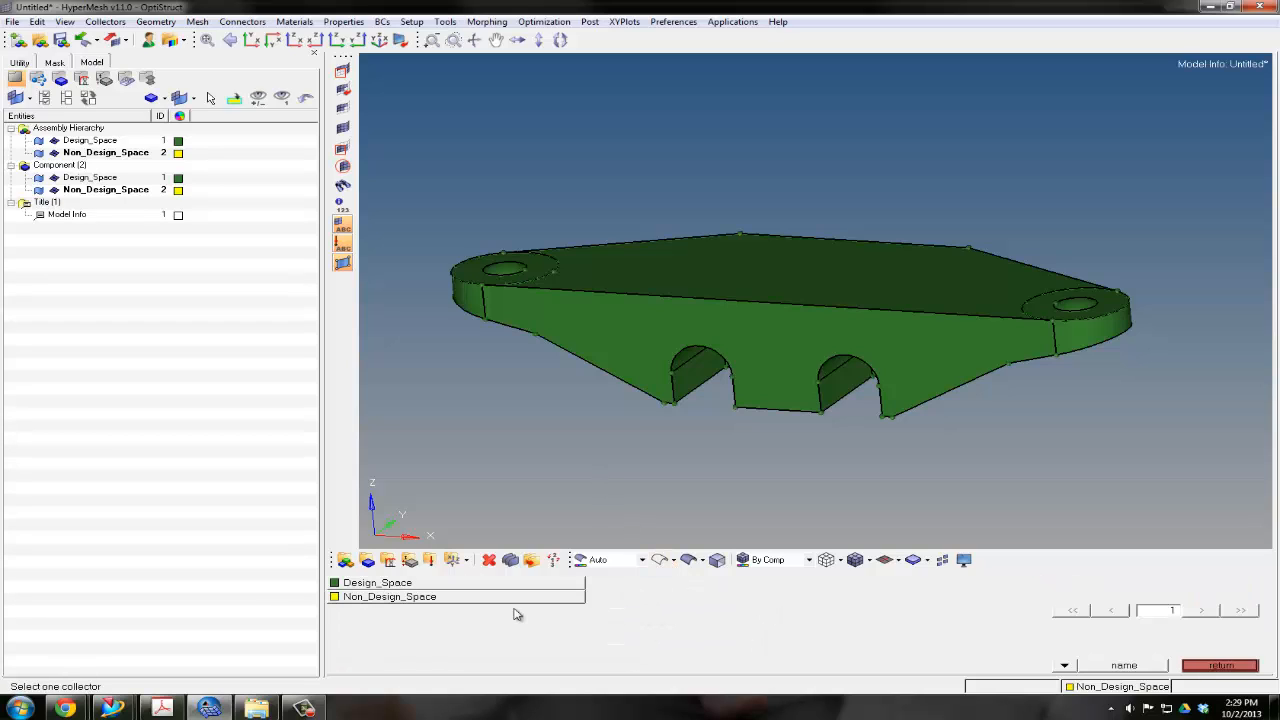
click(386, 597)
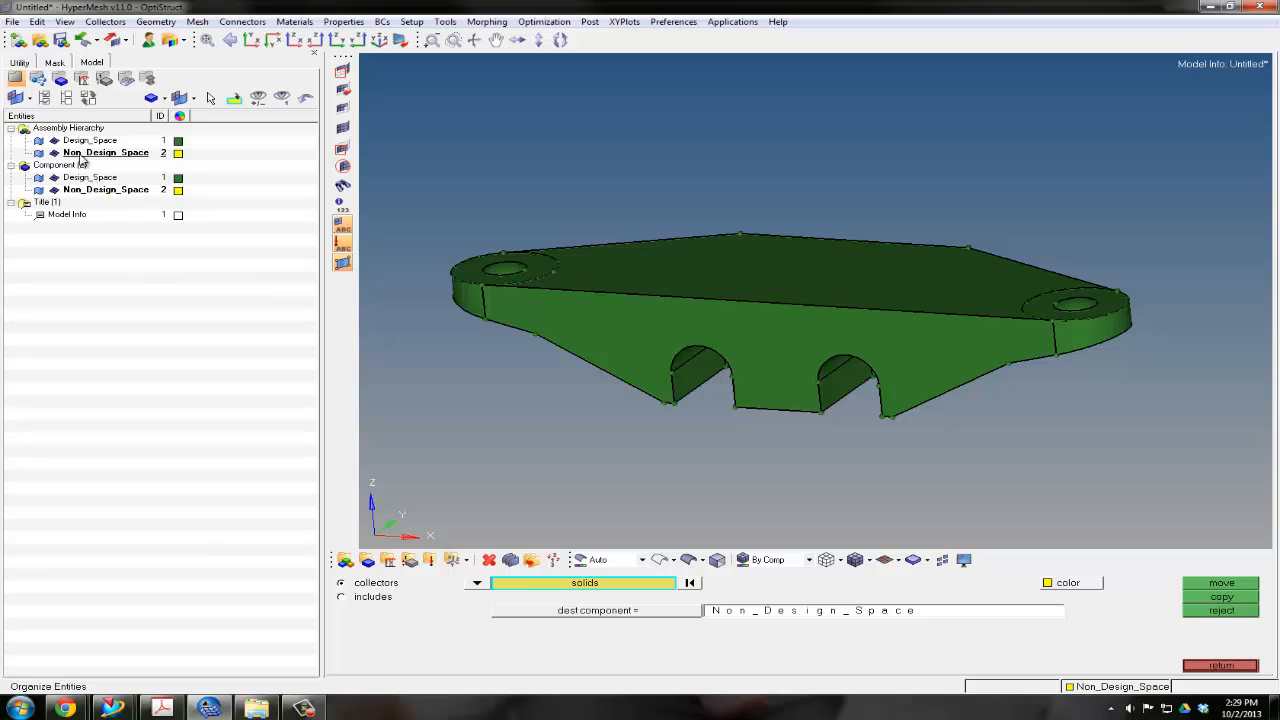
click(468, 298)
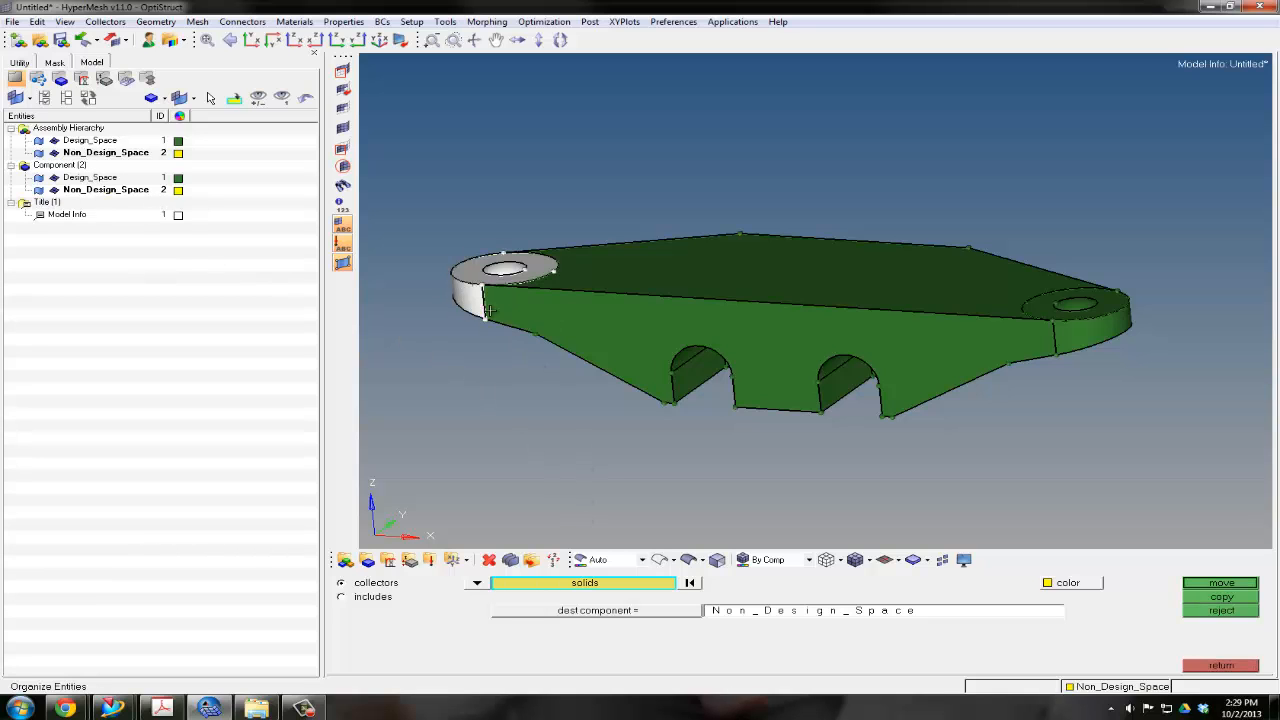
click(1093, 342)
ctrl+drag(813, 419, 843, 326)
click(911, 391)
click(783, 372)
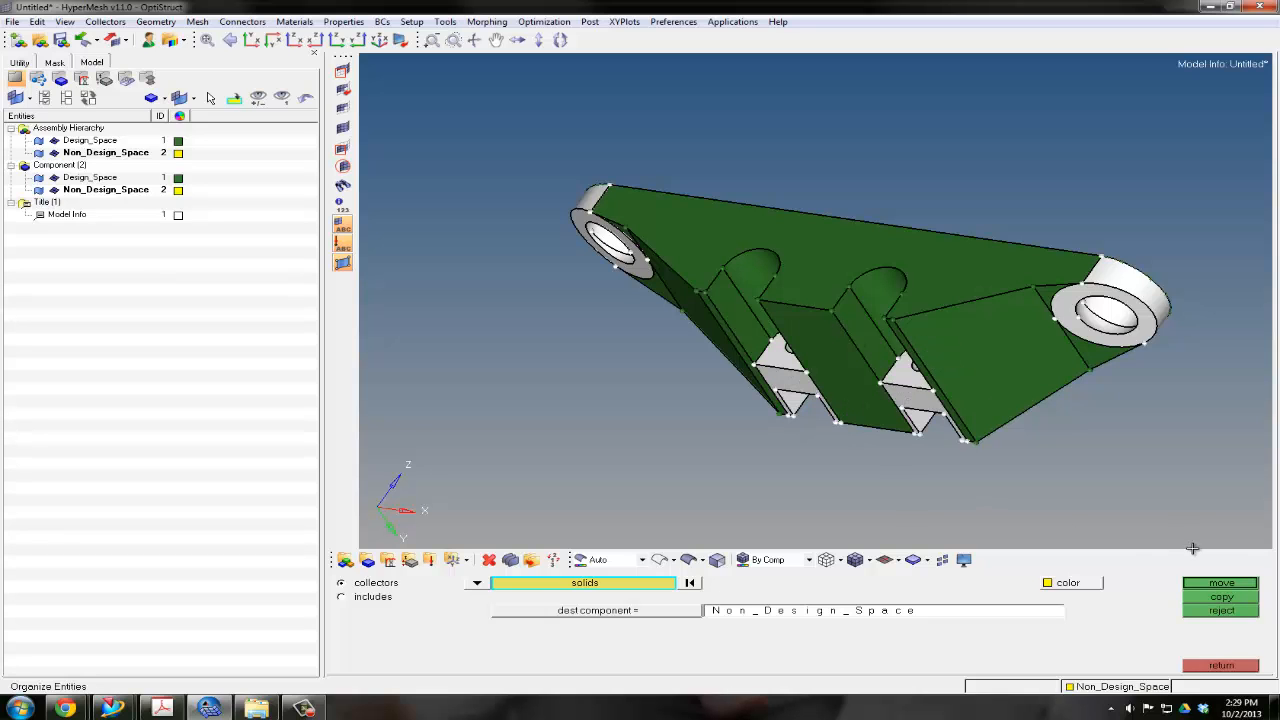
click(1214, 588)
ctrl+drag(836, 322, 1148, 288)
ctrl+right_drag(1092, 290, 853, 326)
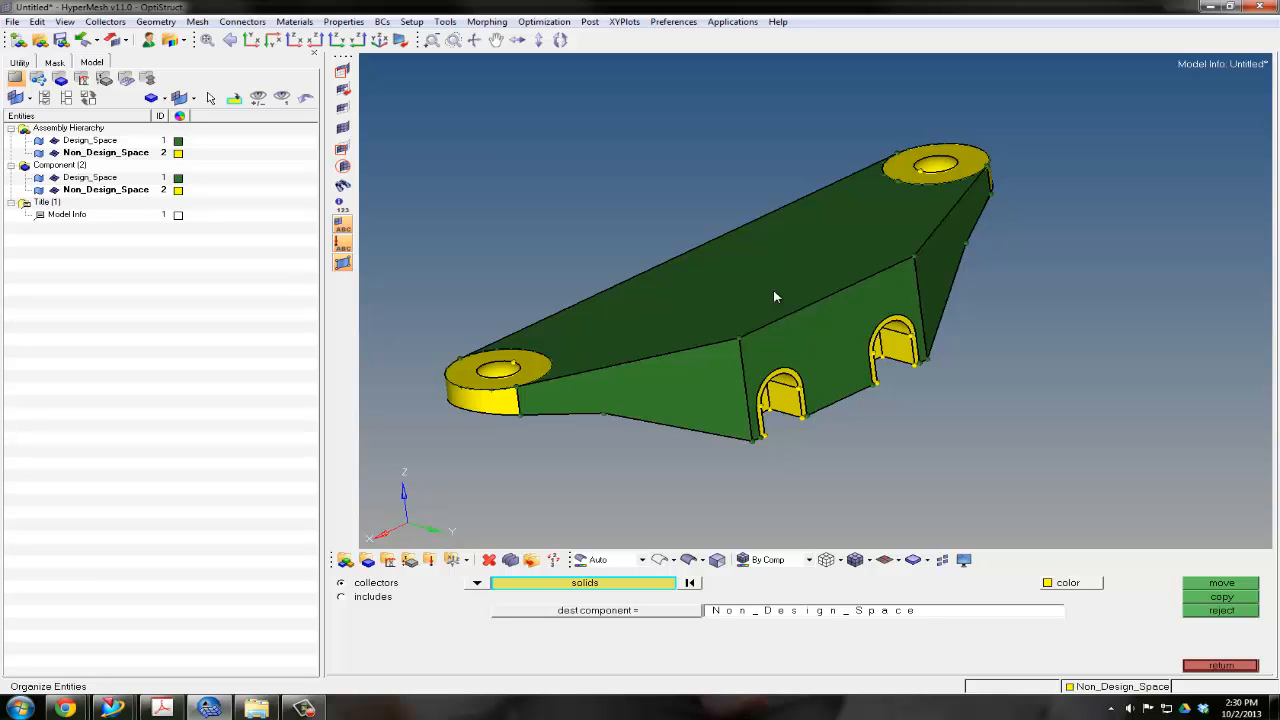
ctrl+drag(773, 296, 797, 316)
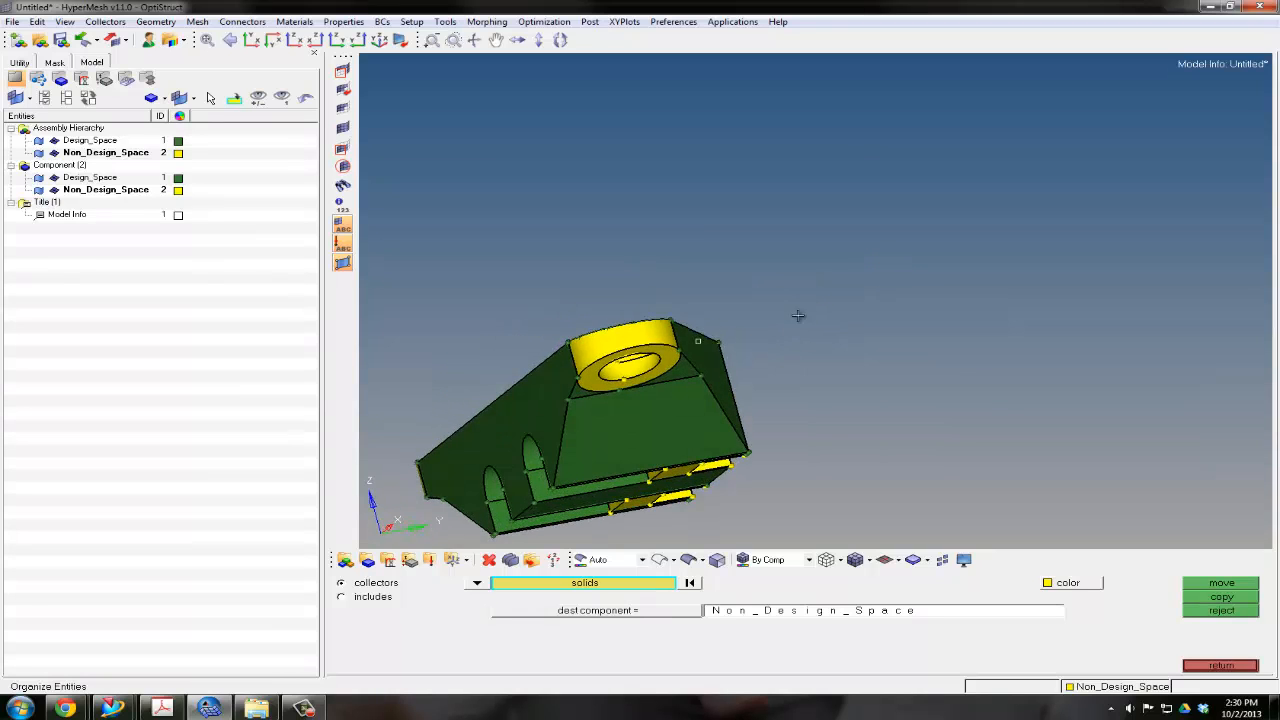
Examine the solid division around the end rings and the two arched slots from several angles
ctrl+drag(526, 349, 527, 290)
ctrl+scroll(594, 319, up, 5)
ctrl+right_drag(627, 299, 802, 200)
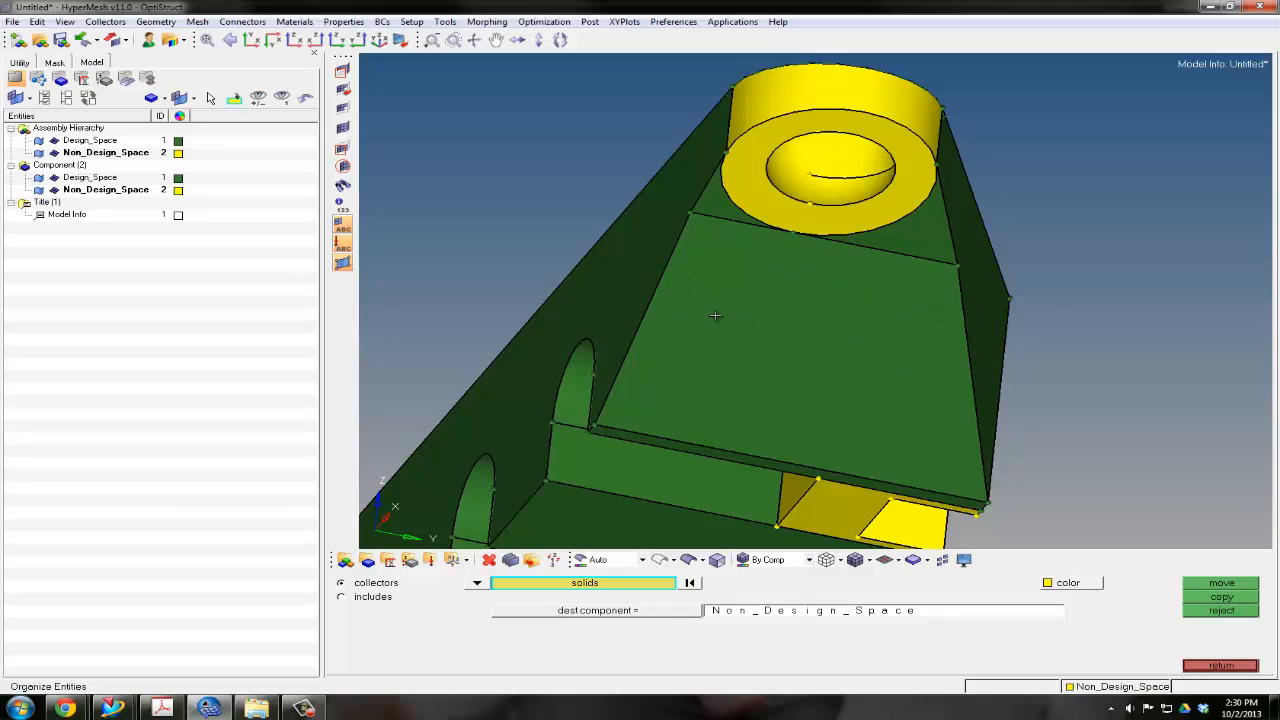
mouse_move(717, 272)
ctrl+mouse_down()
mouse_move(751, 286)
mouse_move(713, 265)
ctrl+mouse_up()
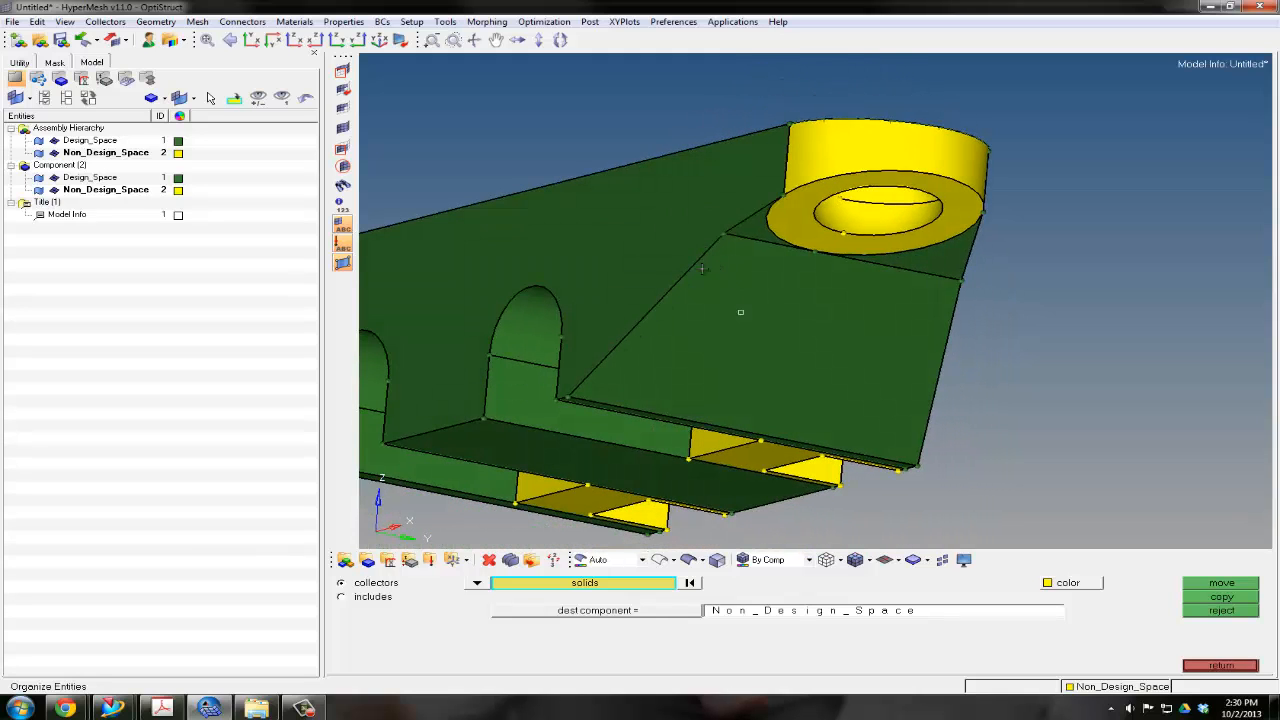
ctrl+right_drag(628, 342, 855, 259)
scroll(744, 288, up, 3)
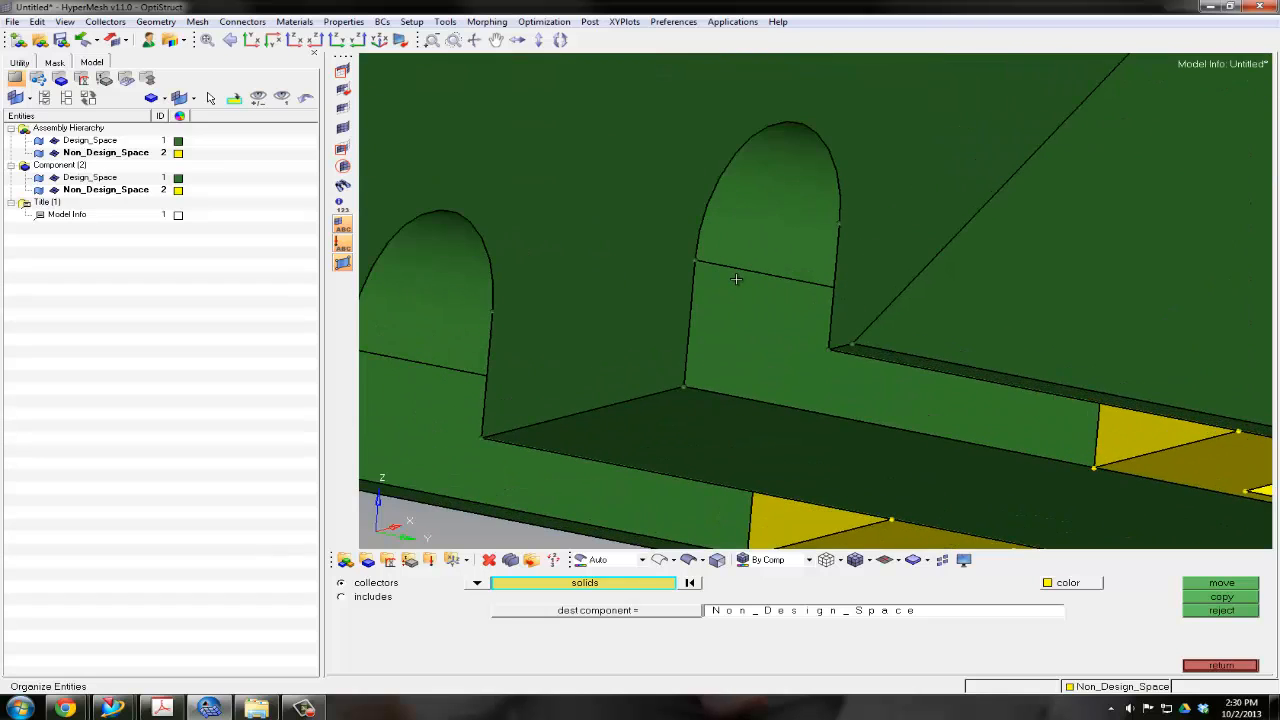
ctrl+drag(743, 283, 818, 303)
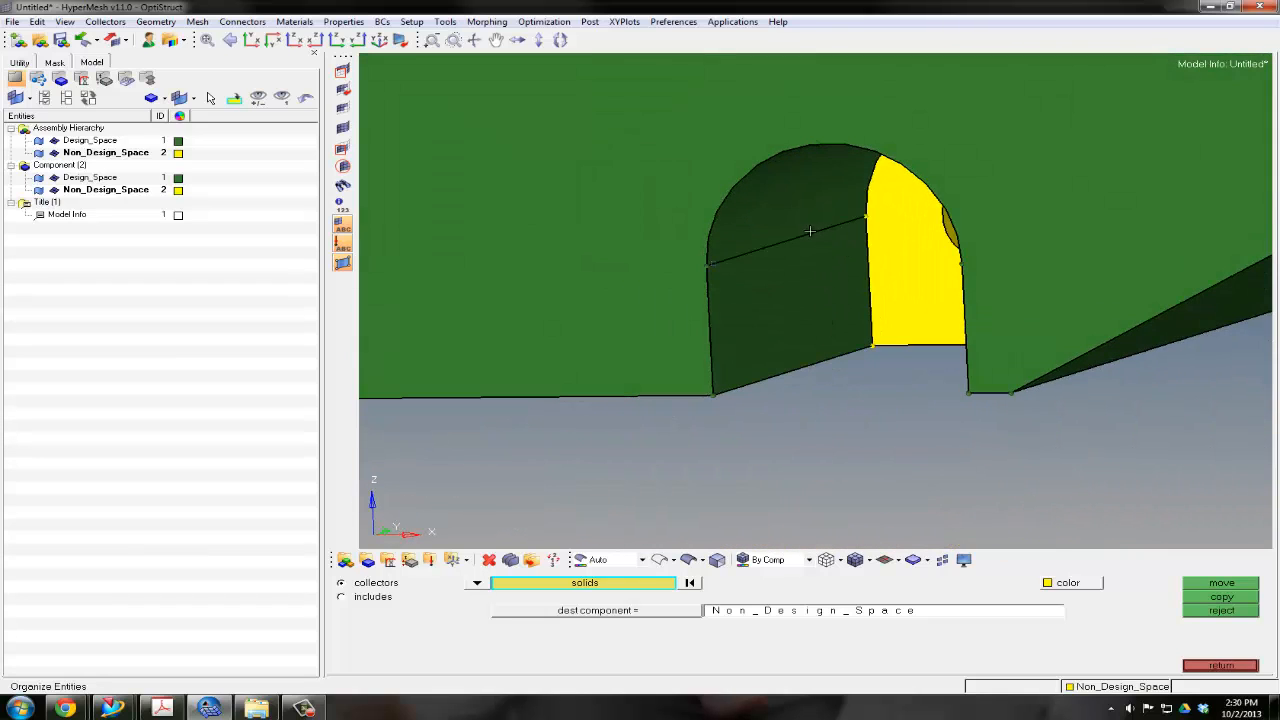
scroll(763, 320, down, 5)
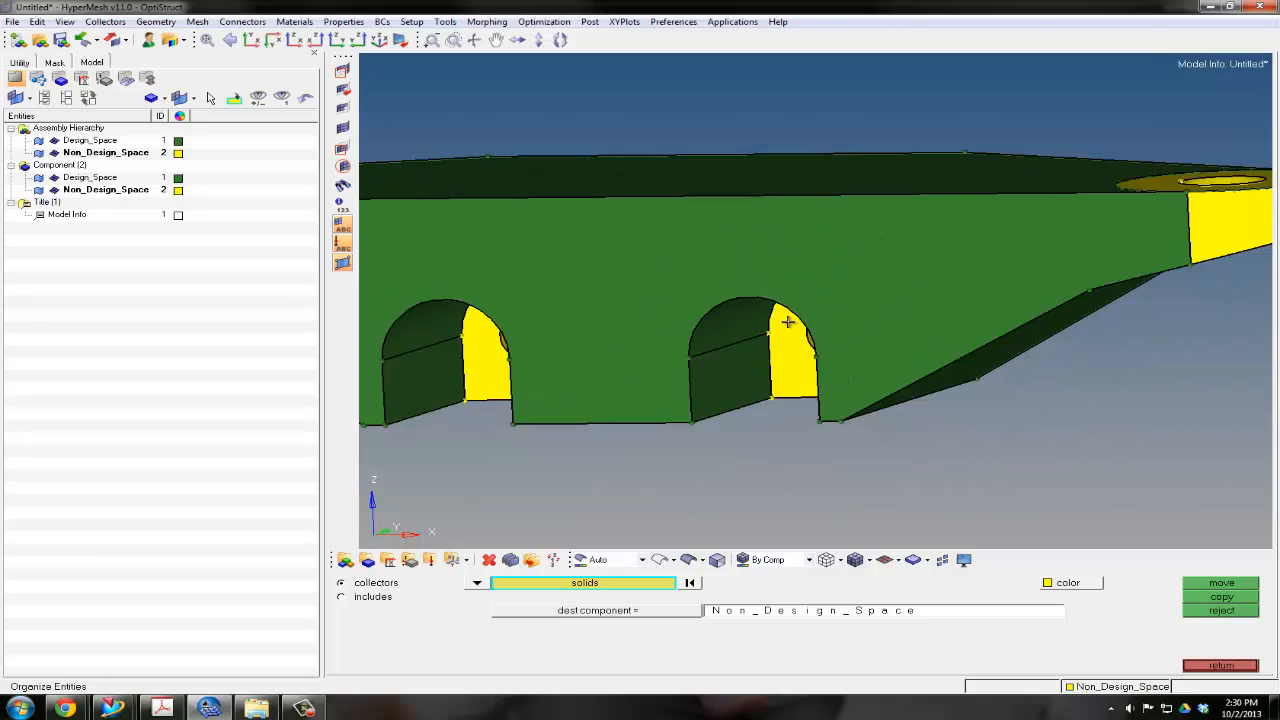
scroll(788, 322, down, 2)
ctrl+right_drag(902, 310, 790, 379)
ctrl+click(875, 328)
mouse_move(940, 309)
ctrl+mouse_down()
mouse_move(891, 283)
mouse_move(922, 333)
ctrl+mouse_up()
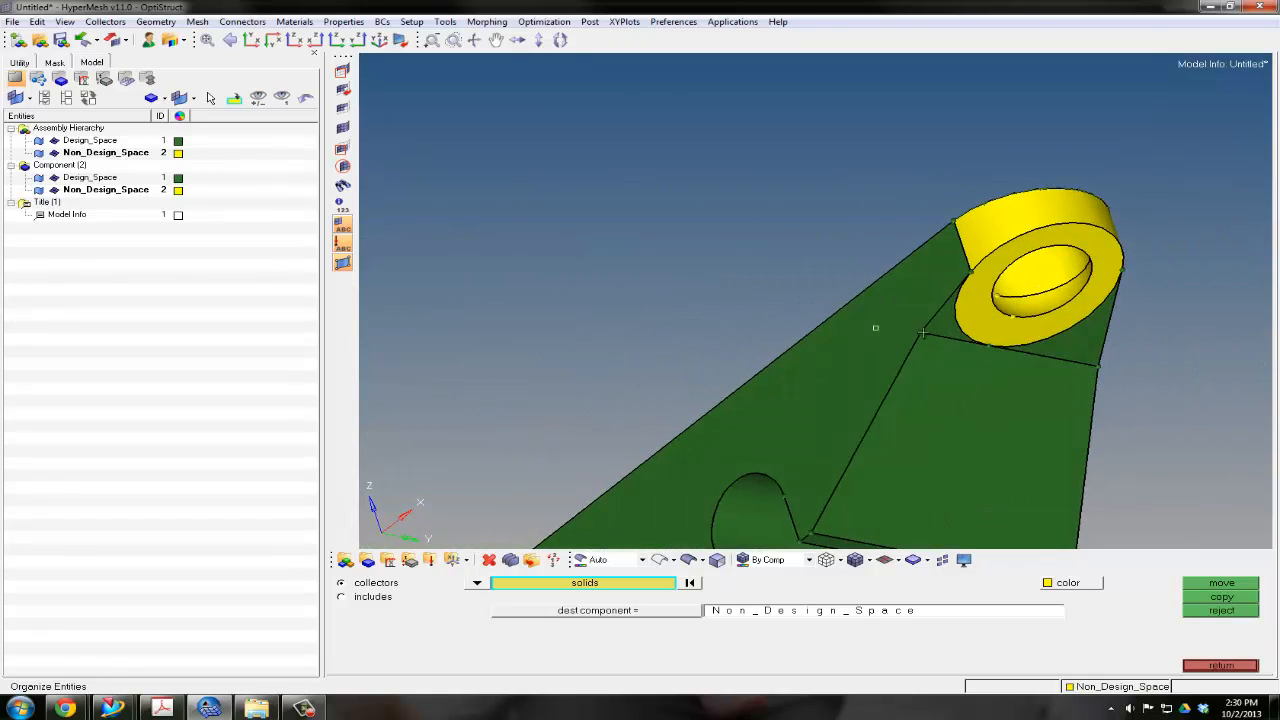
Examine up close where the right end ring's outer circle meets the straight edge on the underside
ctrl+right_drag(922, 333, 705, 254)
scroll(812, 266, up, 2)
ctrl+click(814, 265)
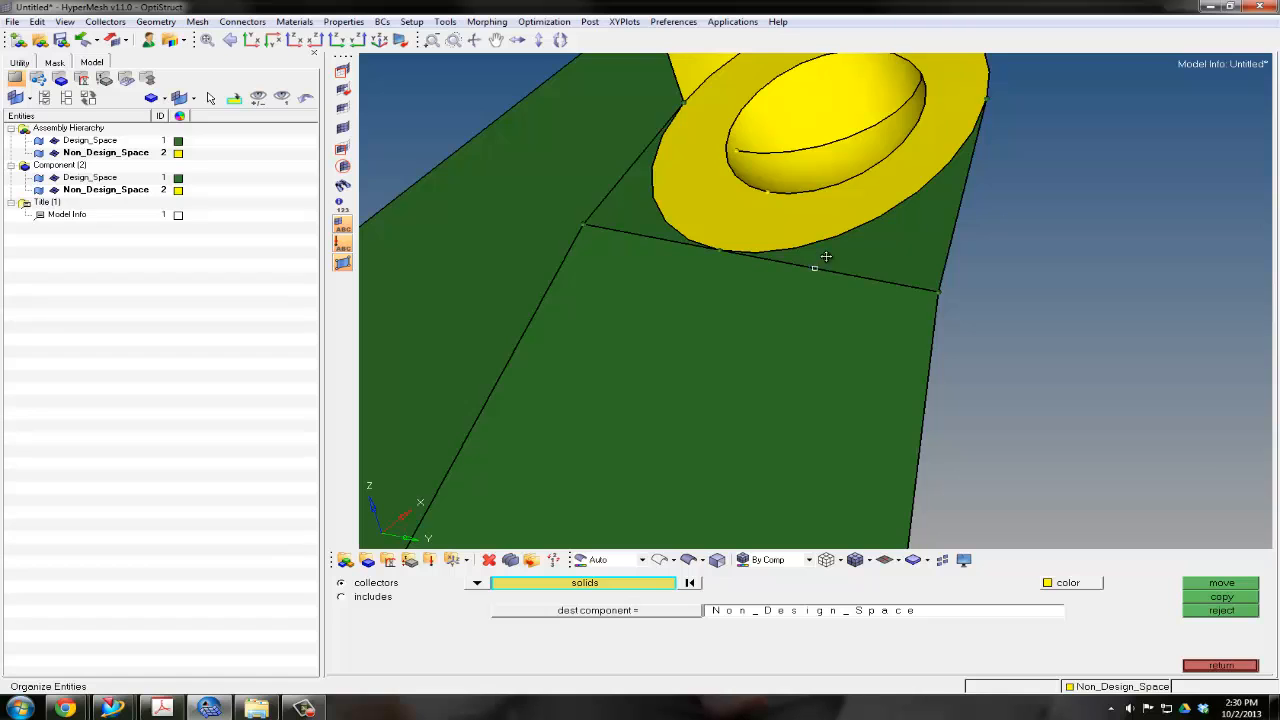
mouse_move(823, 257)
ctrl+mouse_down()
mouse_move(880, 286)
mouse_move(893, 278)
mouse_move(855, 282)
mouse_move(881, 317)
mouse_move(776, 285)
mouse_move(746, 252)
mouse_move(614, 254)
ctrl+mouse_up()
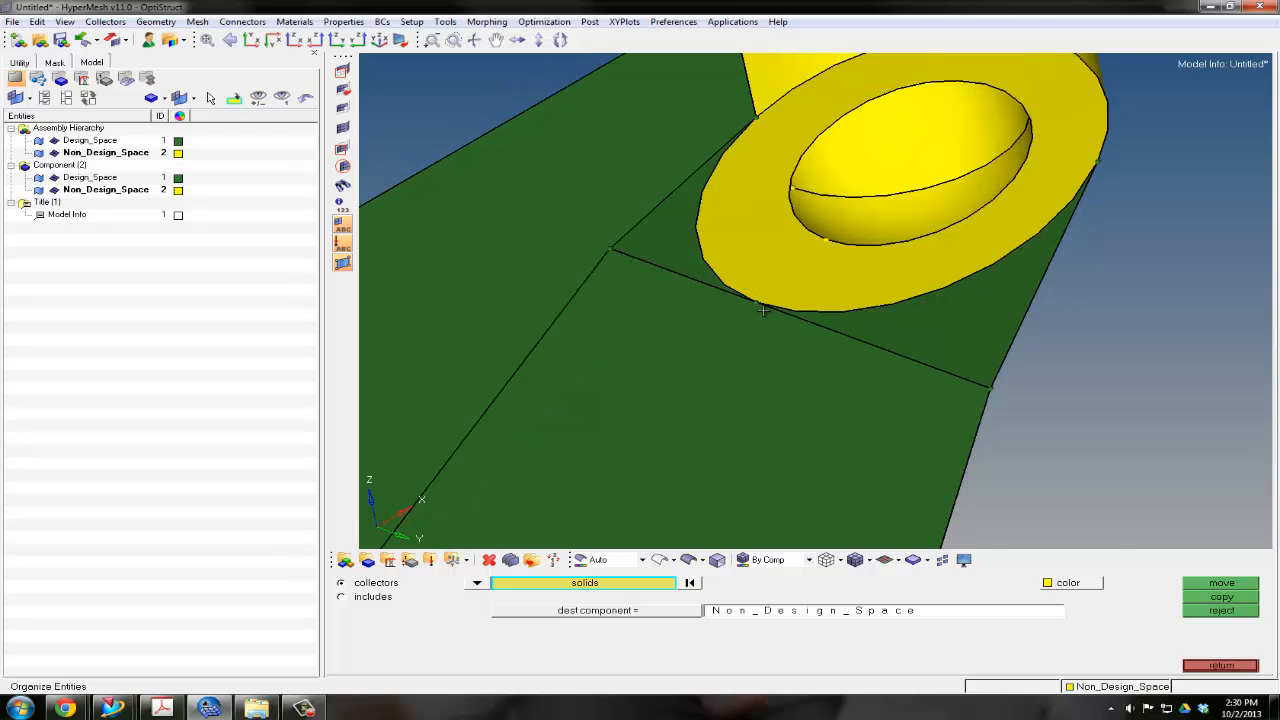
scroll(763, 310, up, 5)
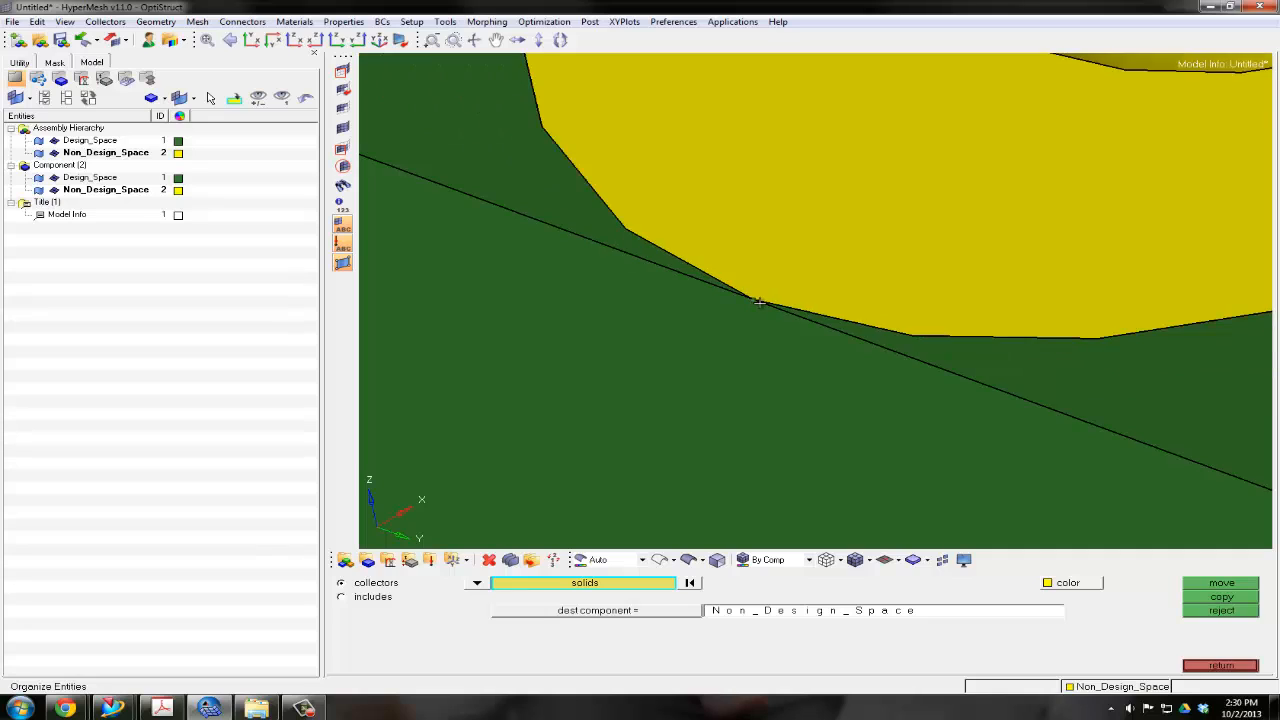
scroll(759, 302, up, 2)
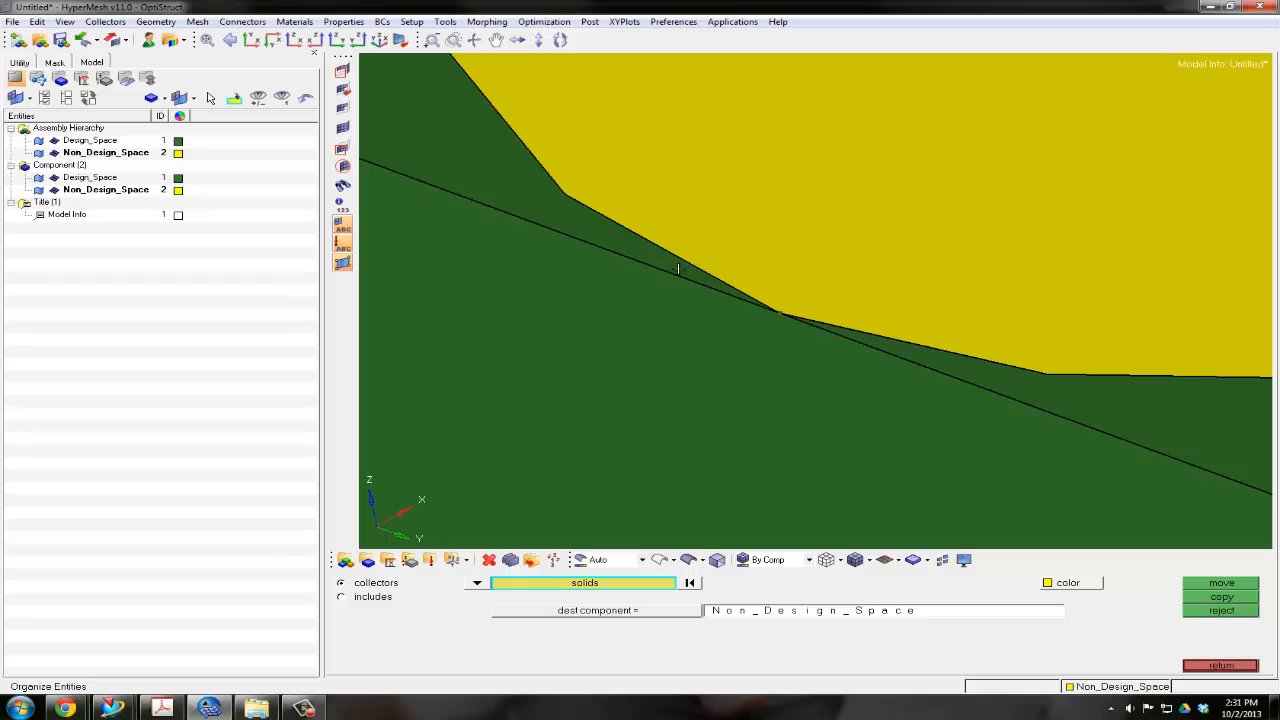
ctrl+scroll(720, 279, down, 5)
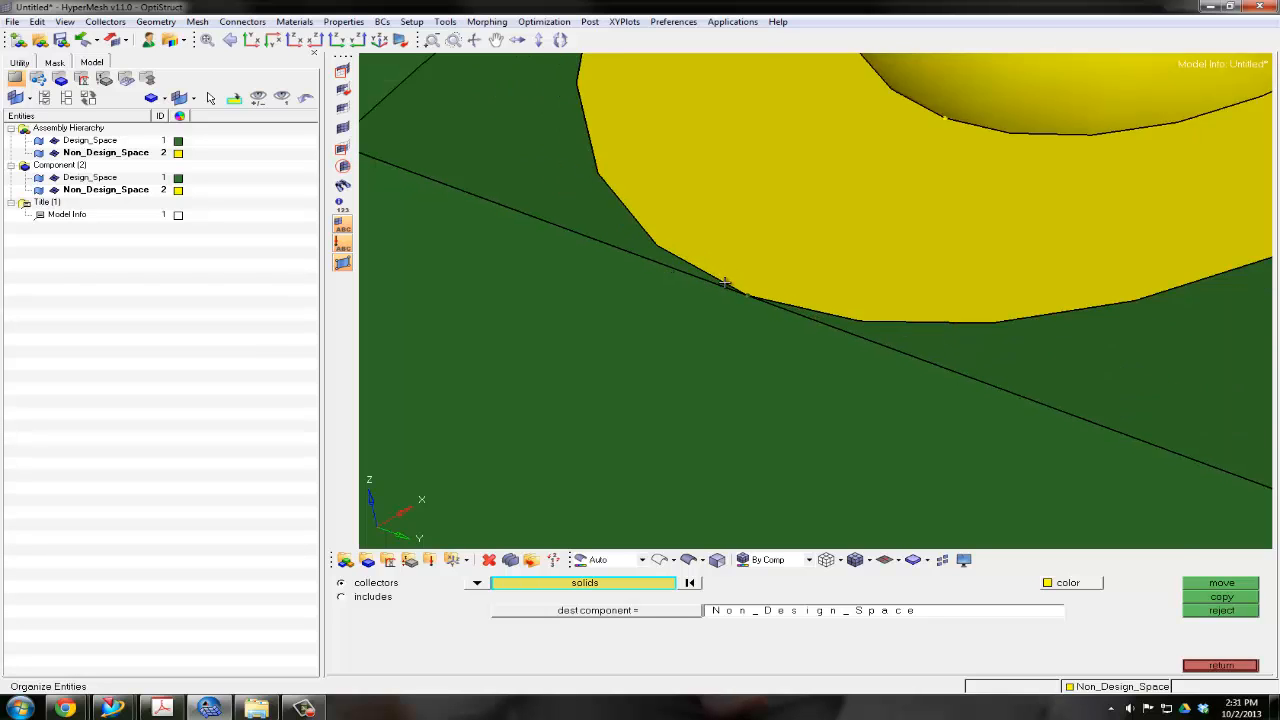
ctrl+right_drag(720, 279, 720, 309)
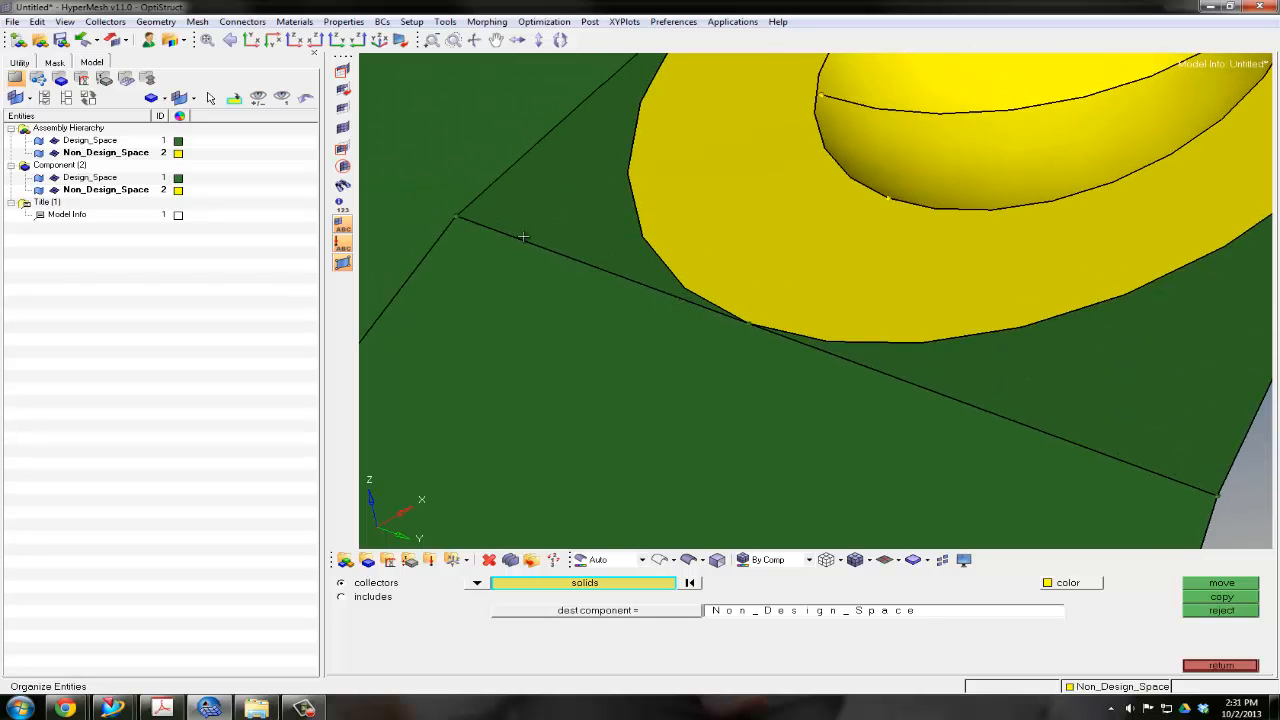
Suppress the straight underside edge on both sides of its contact point with the right end ring by toggling it in edge edit
click(1224, 665)
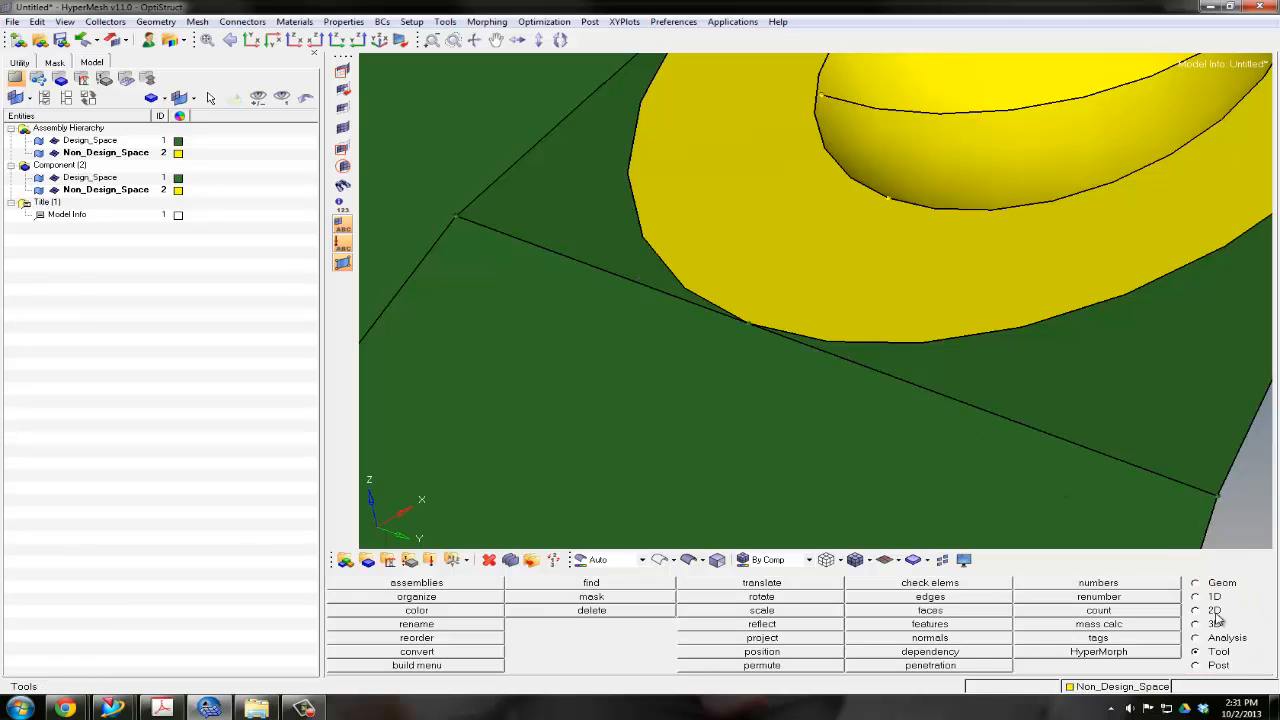
click(1196, 583)
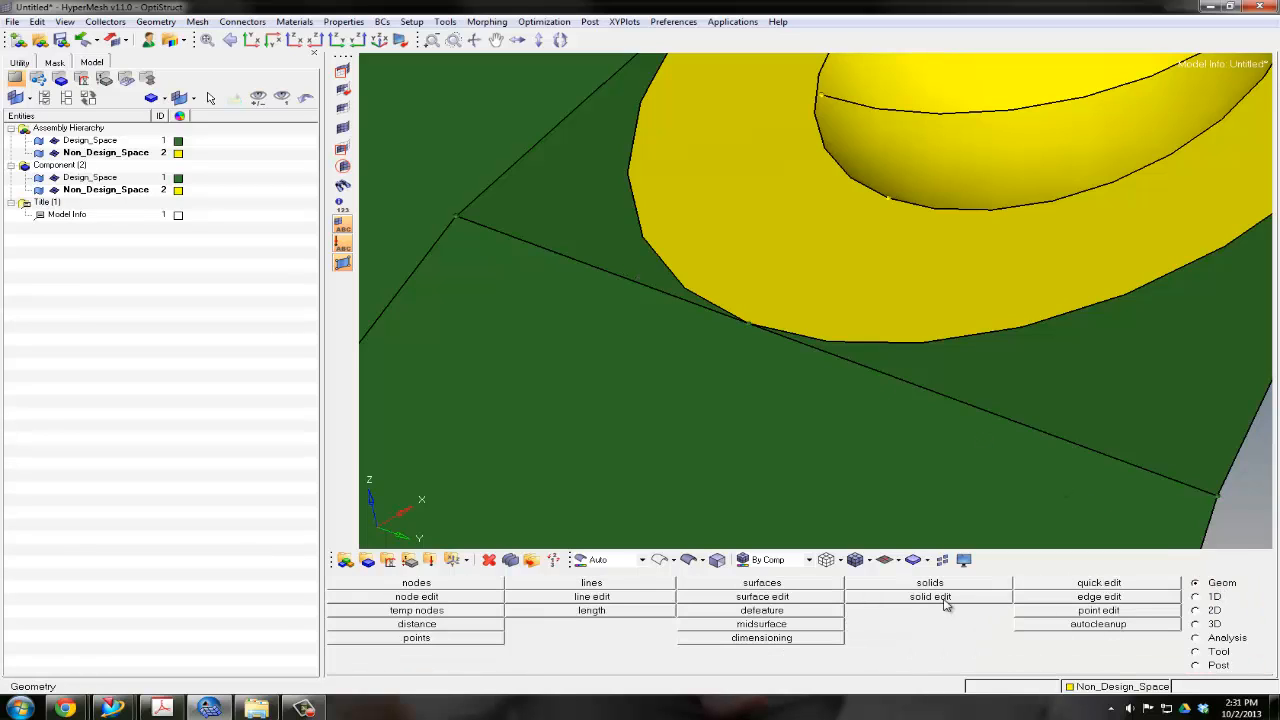
click(1066, 600)
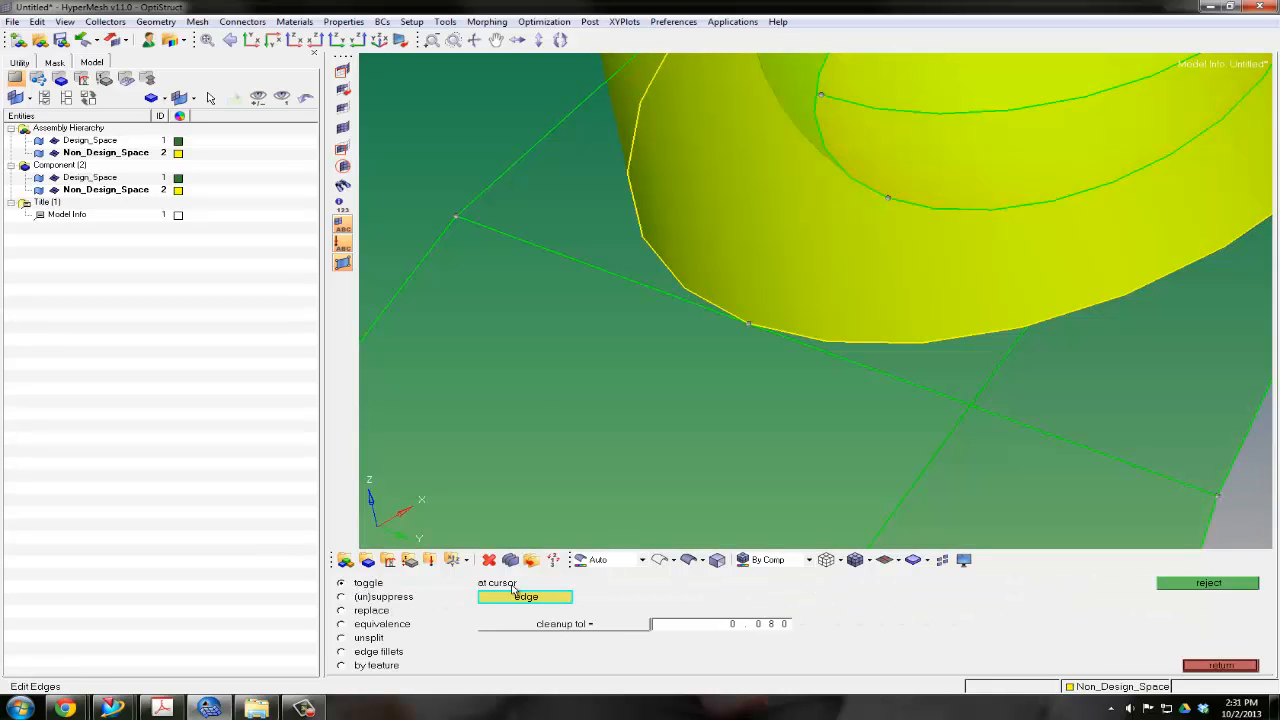
click(580, 262)
scroll(688, 305, down, 2)
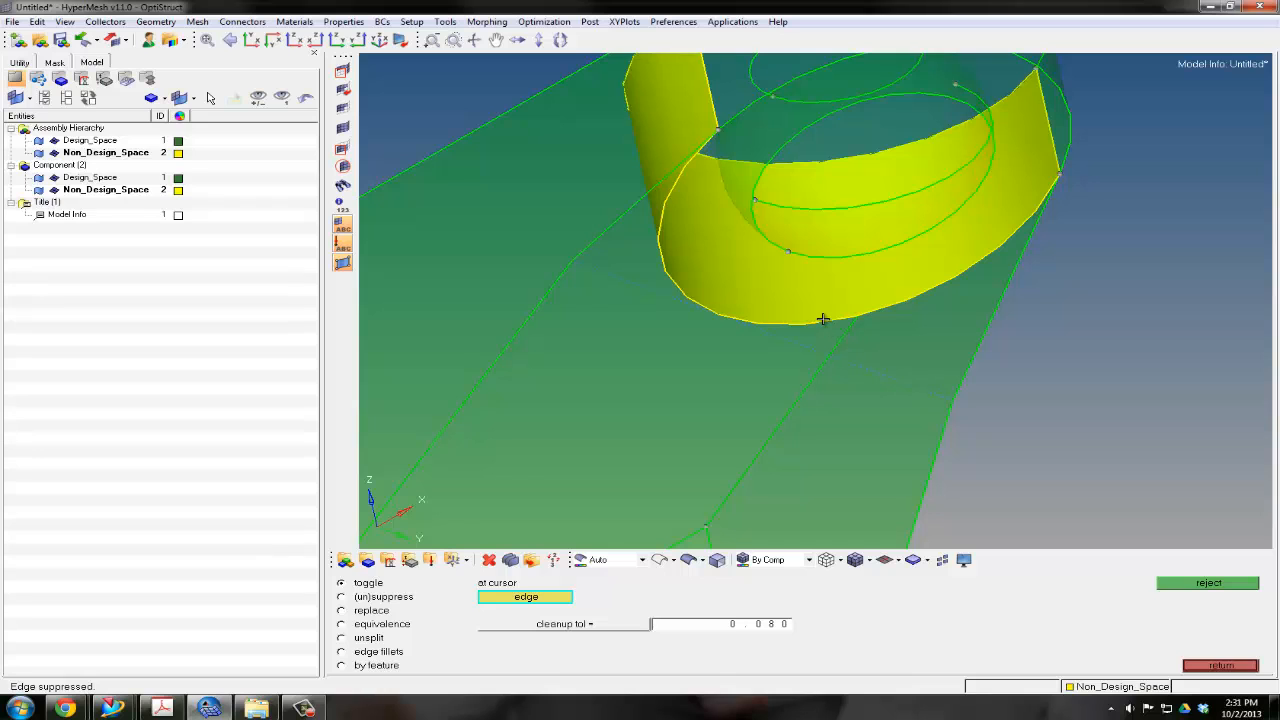
mouse_move(791, 291)
ctrl+mouse_down()
mouse_move(805, 252)
mouse_move(838, 332)
ctrl+mouse_up()
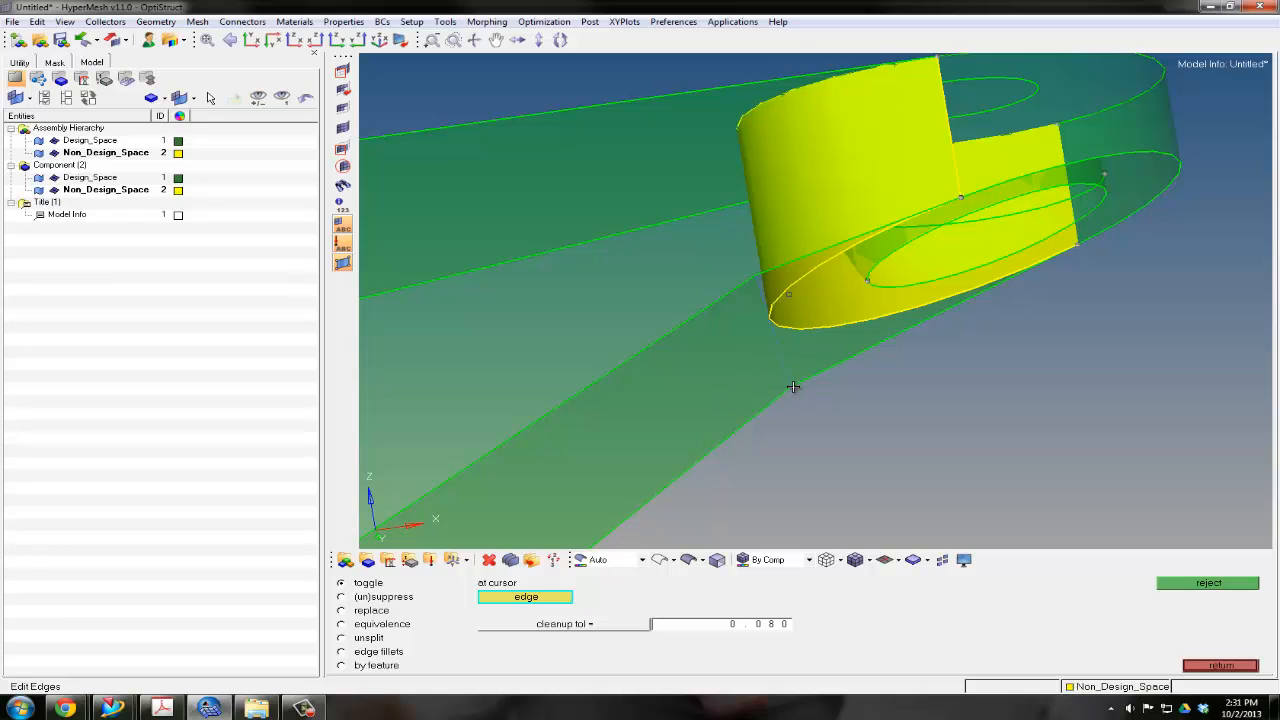
ctrl+drag(775, 313, 753, 289)
ctrl+drag(911, 343, 881, 350)
Suppress the two straight underside edge segments touching the left end ring, and leave edge editing
ctrl+scroll(881, 350, down, 5)
ctrl+right_drag(817, 351, 1122, 235)
ctrl+click(752, 319)
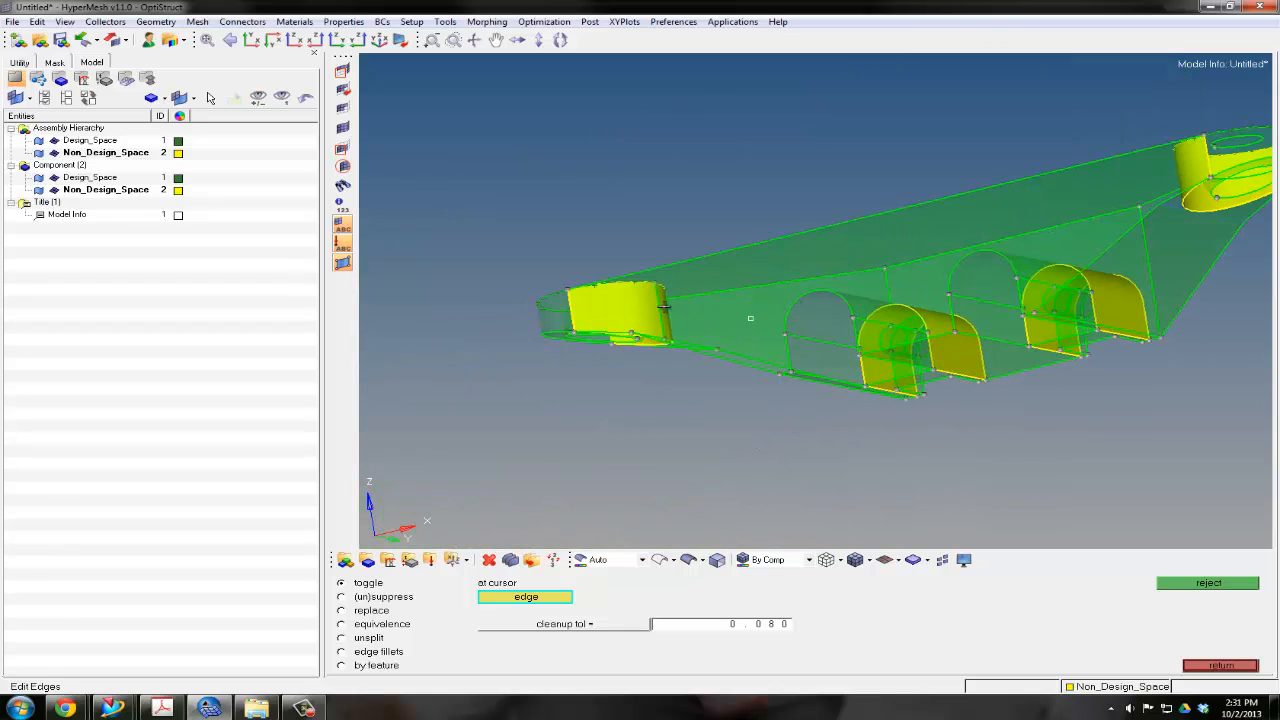
ctrl+drag(664, 307, 774, 268)
ctrl+scroll(610, 363, up, 3)
ctrl+scroll(610, 363, up, 2)
ctrl+drag(609, 351, 629, 357)
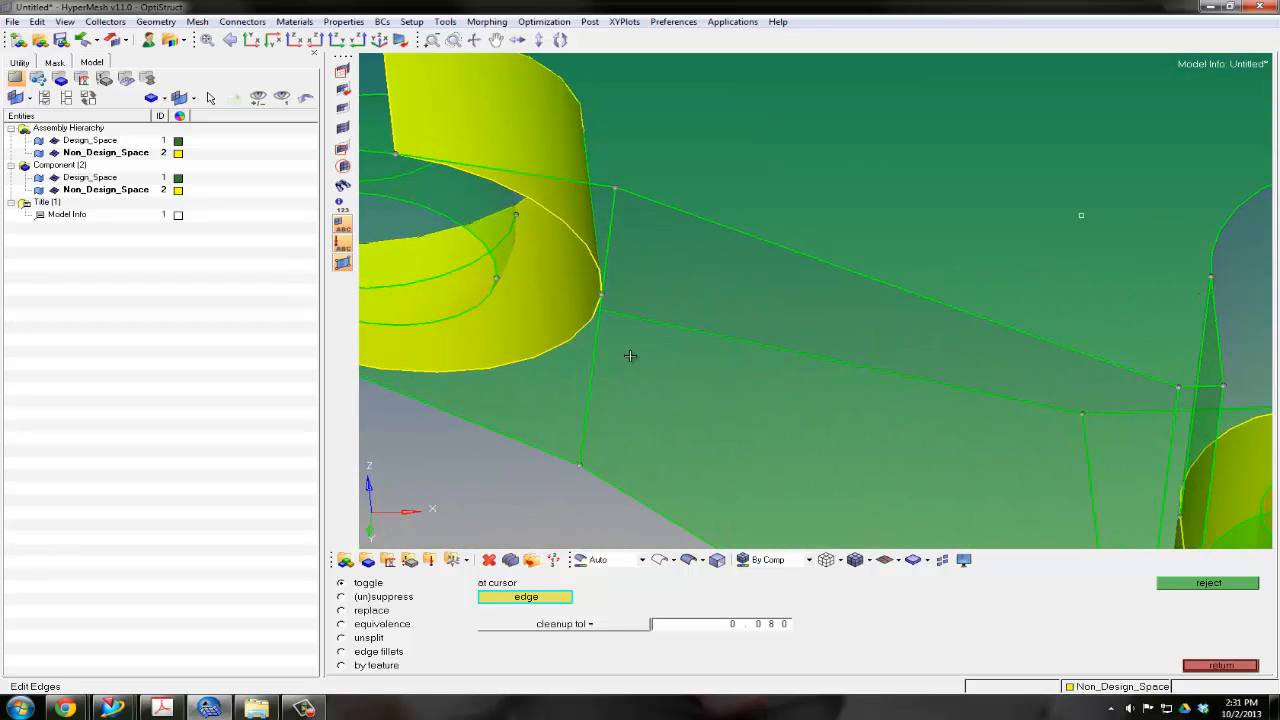
click(594, 366)
click(605, 246)
ctrl+scroll(662, 277, down, 5)
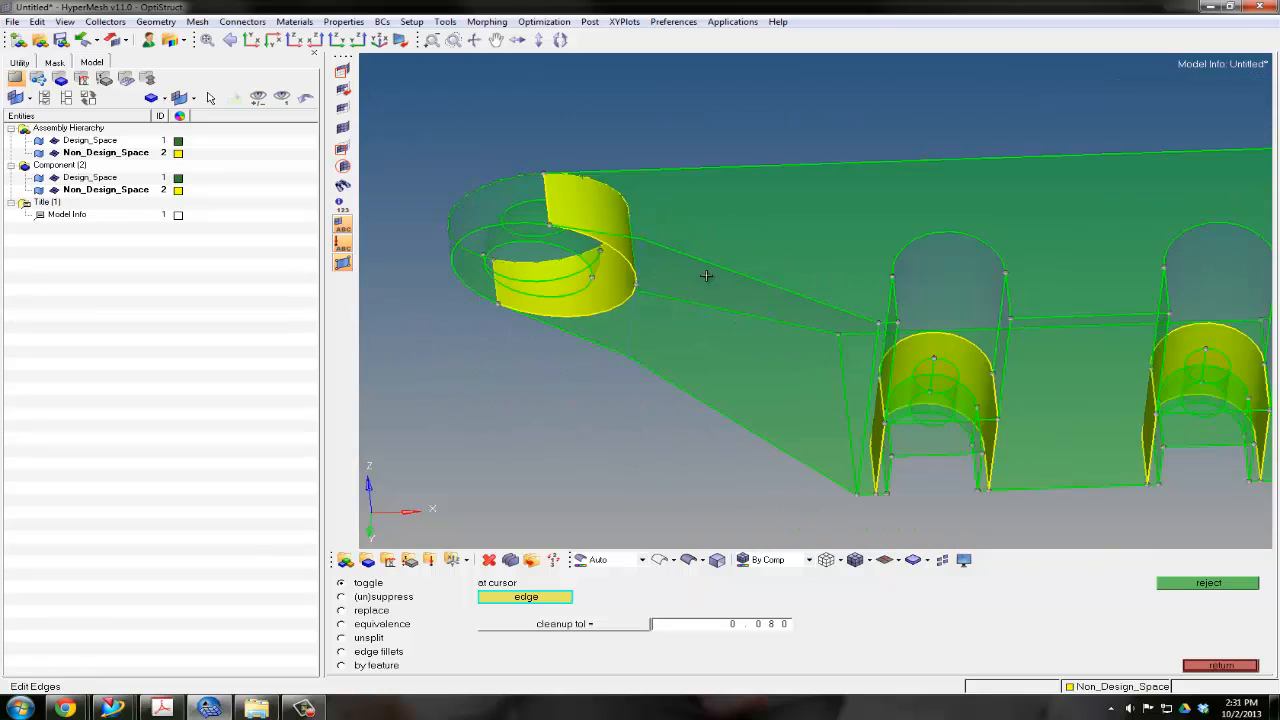
ctrl+right_drag(708, 277, 729, 280)
click(1196, 666)
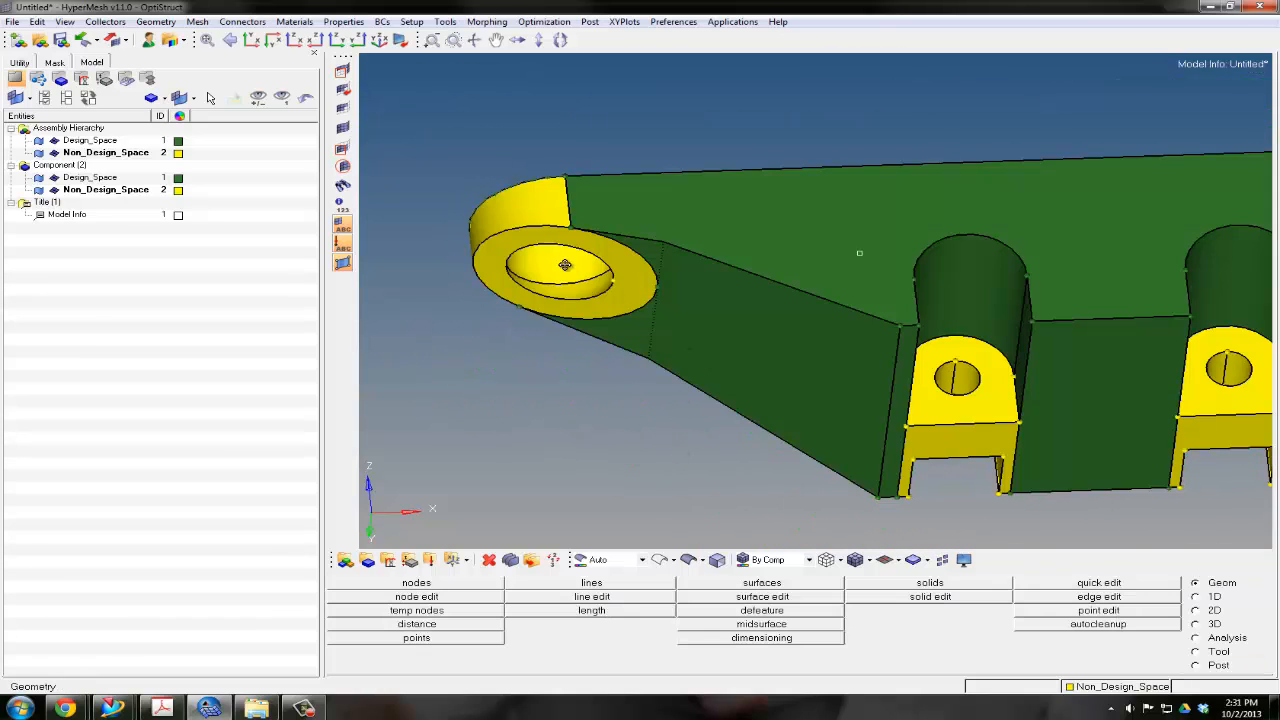
Check the suppressed edges beside the end rings in shaded view and in the edge edit display
ctrl+scroll(643, 300, up, 5)
ctrl+drag(643, 300, 700, 330)
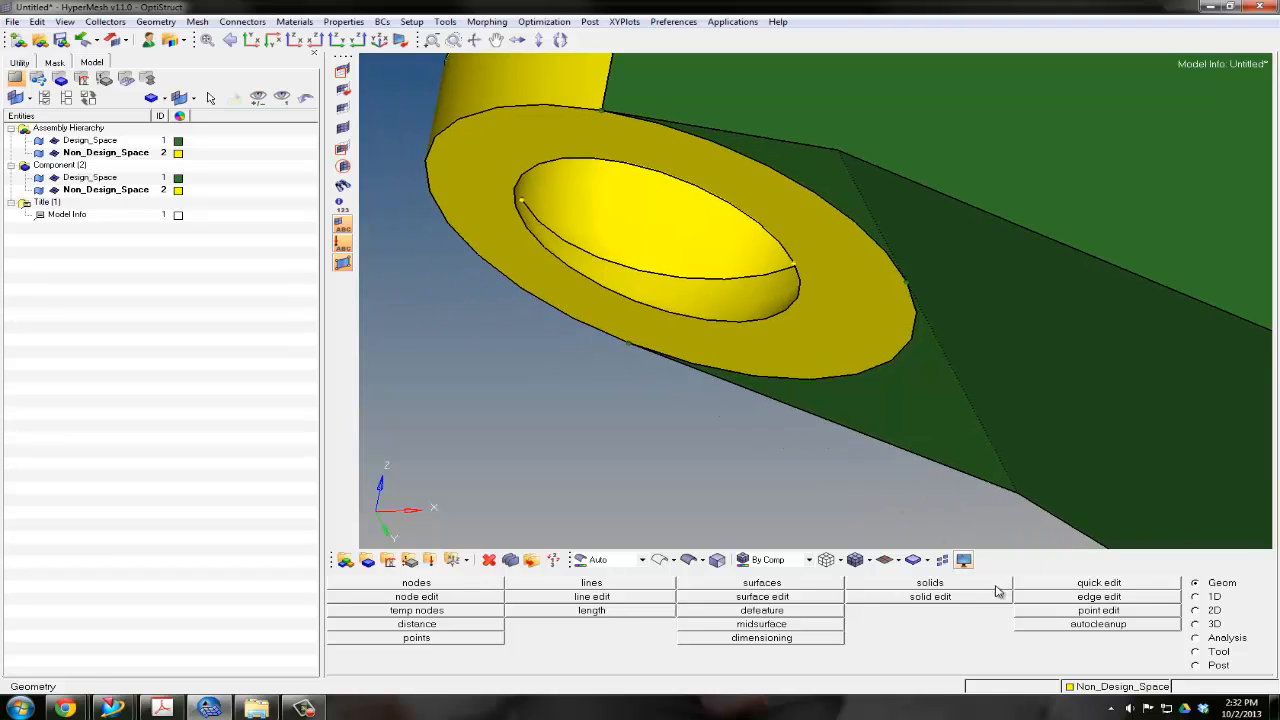
click(1099, 596)
ctrl+drag(605, 258, 832, 273)
scroll(1023, 220, up, 4)
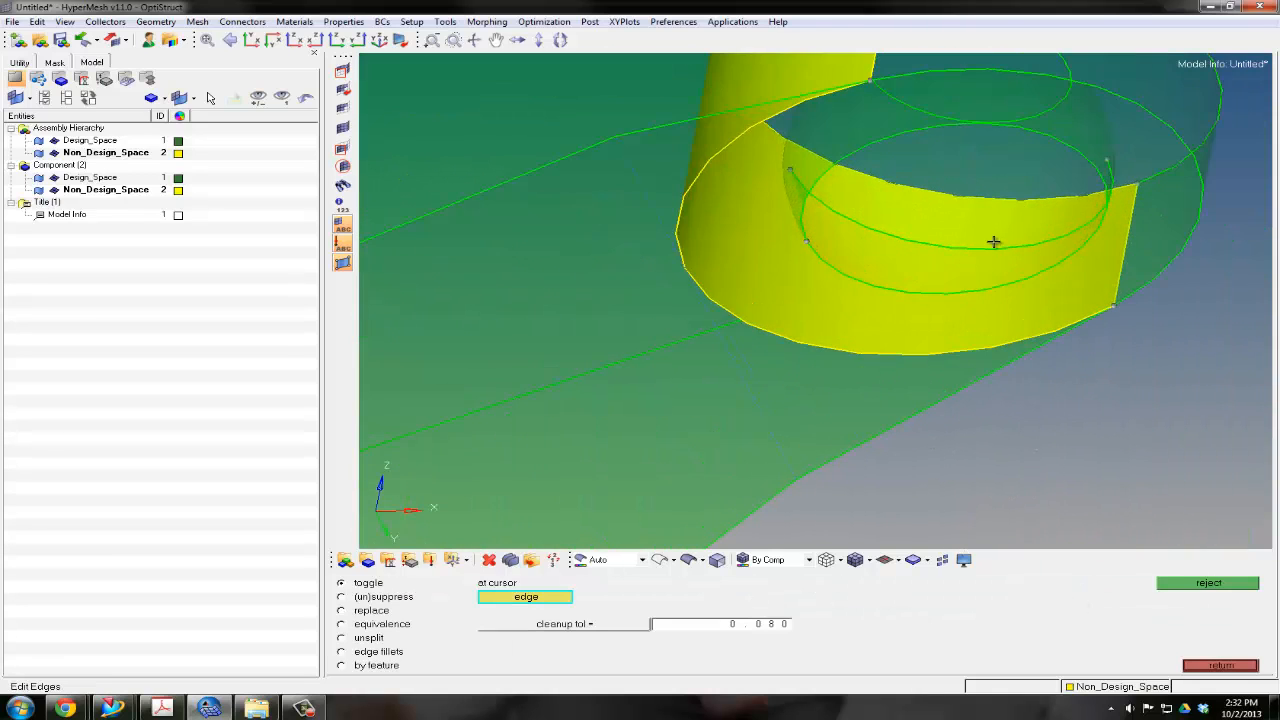
scroll(974, 249, down, 4)
scroll(806, 281, down, 3)
ctrl+right_drag(806, 281, 875, 235)
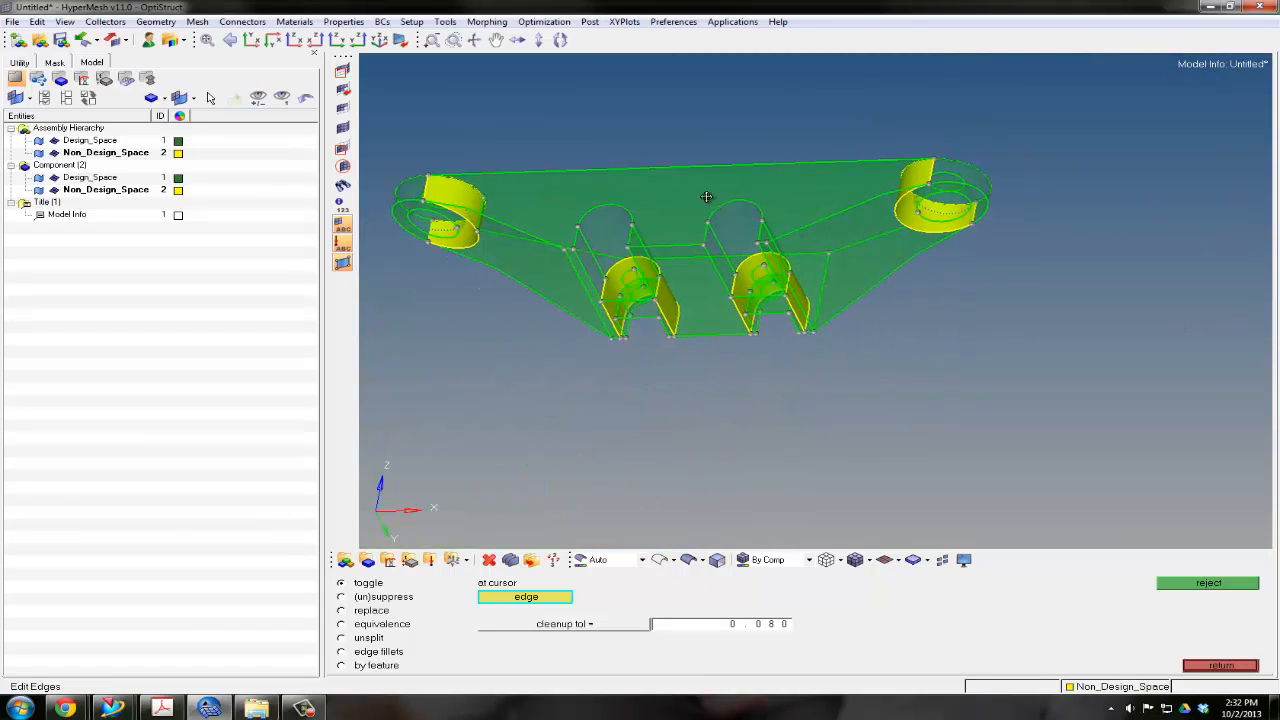
ctrl+drag(708, 198, 736, 243)
key(Escape)
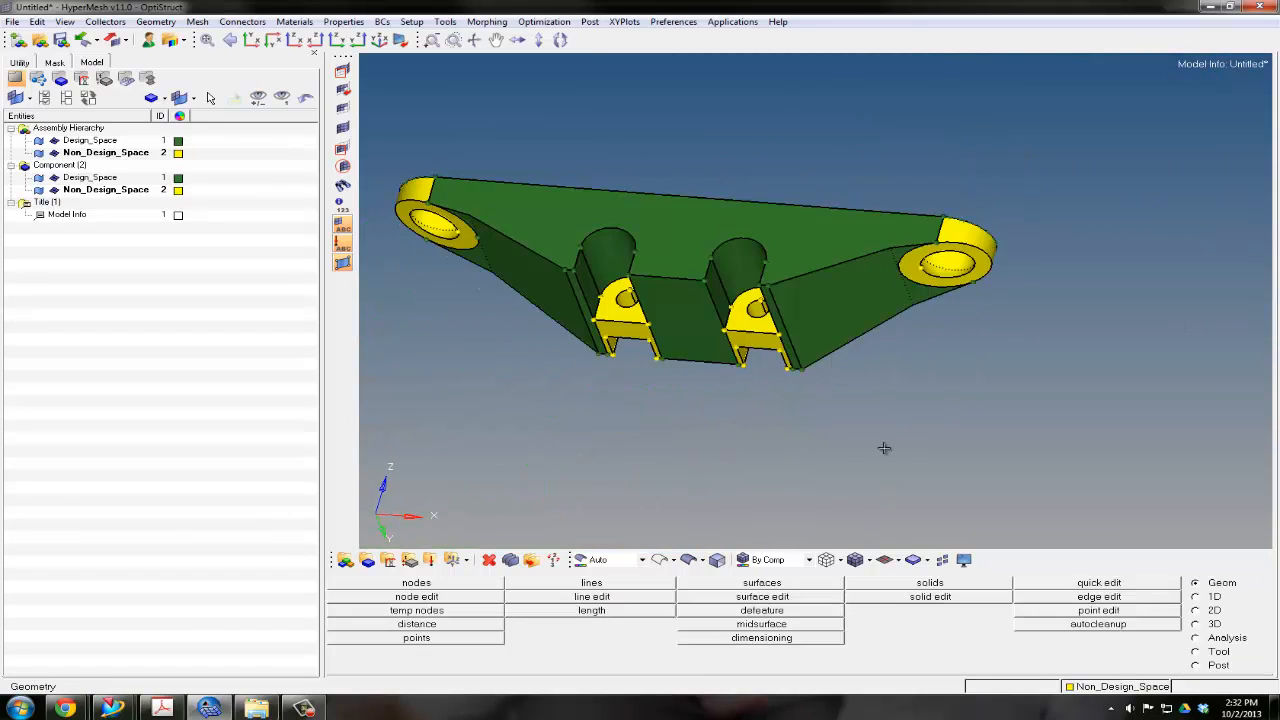
Examine the arched-slot brackets with their holes, the right end ring's underside and the whole divided mount
scroll(752, 328, up, 5)
ctrl+drag(761, 304, 776, 331)
scroll(771, 263, up, 3)
scroll(771, 262, up, 2)
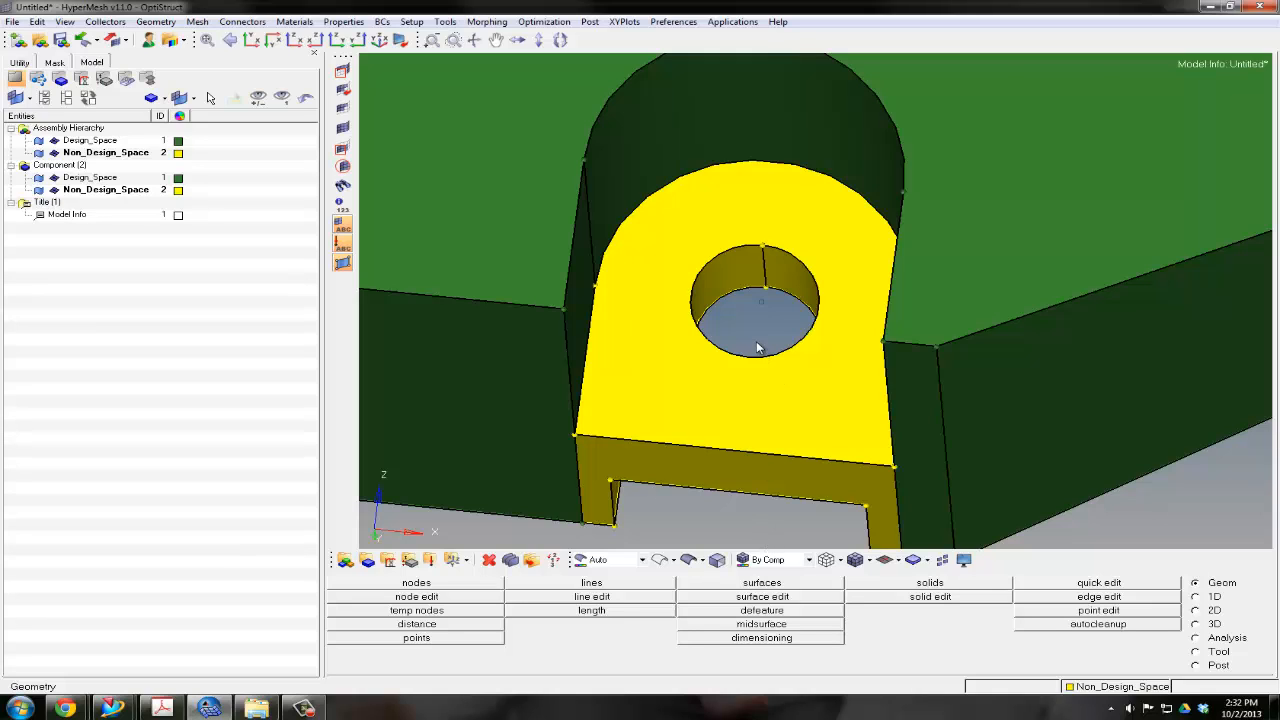
scroll(756, 342, down, 4)
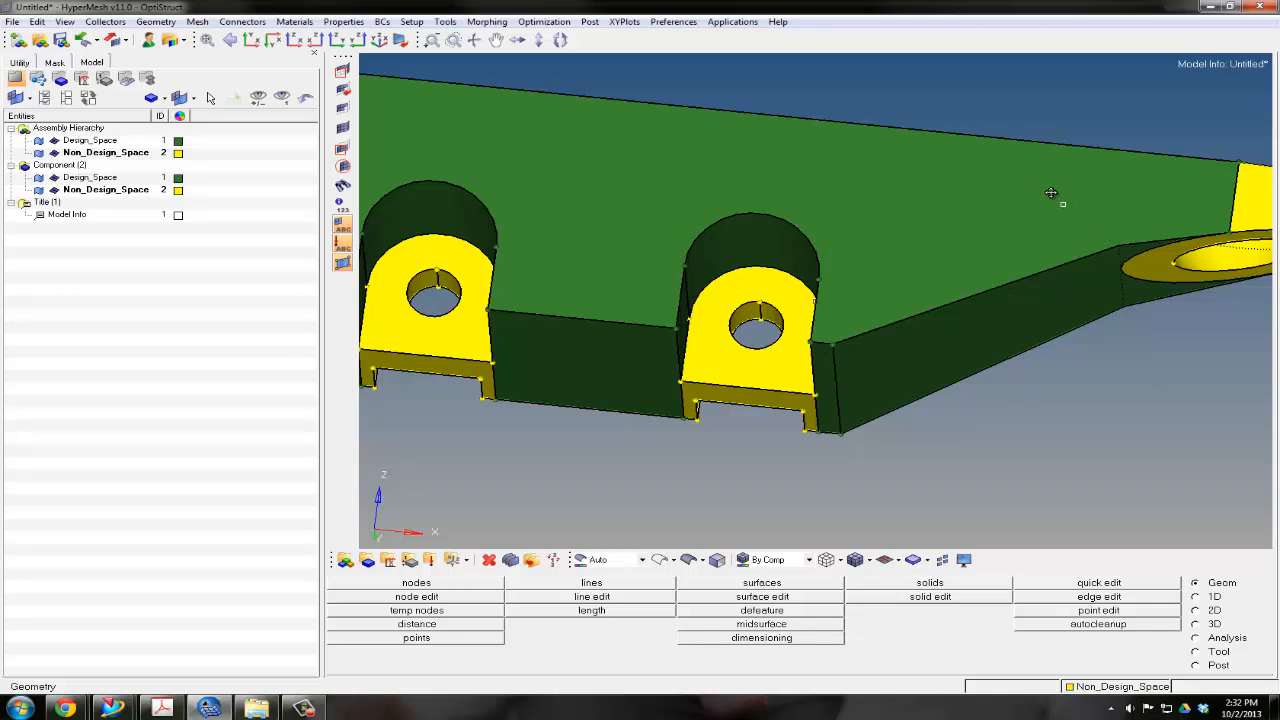
ctrl+drag(1051, 197, 909, 224)
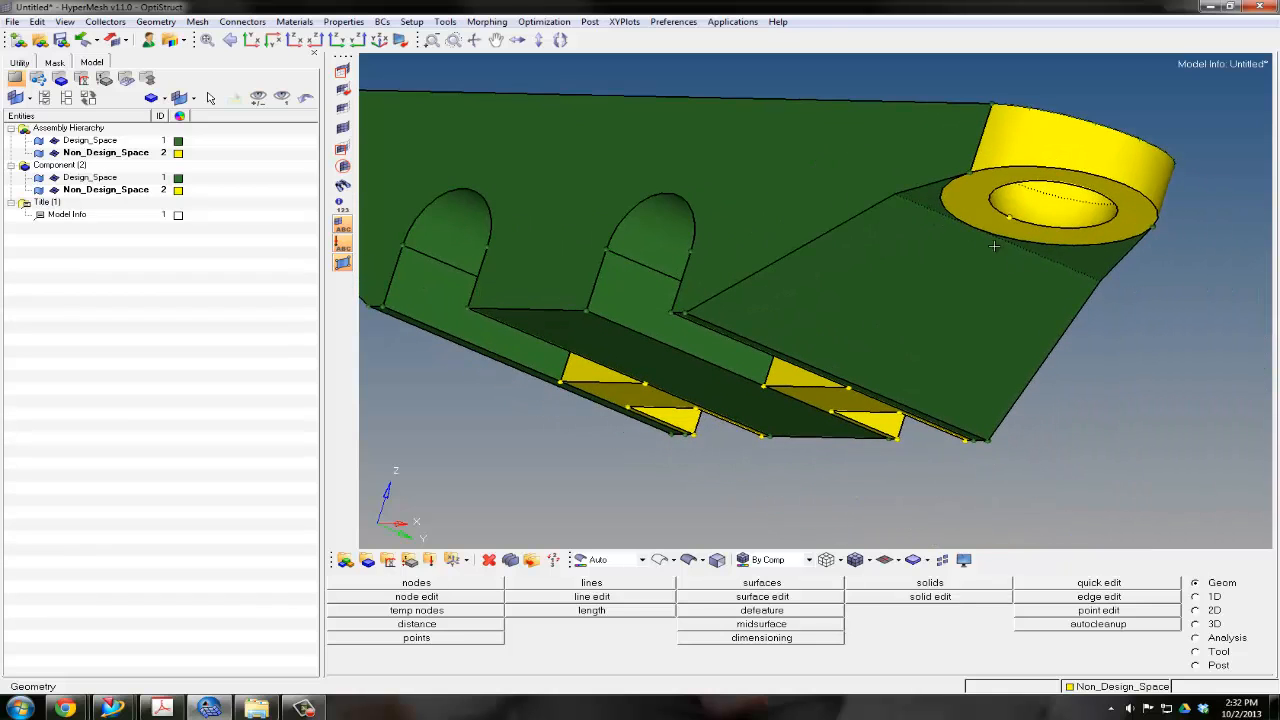
ctrl+drag(939, 326, 803, 287)
ctrl+right_drag(803, 287, 745, 343)
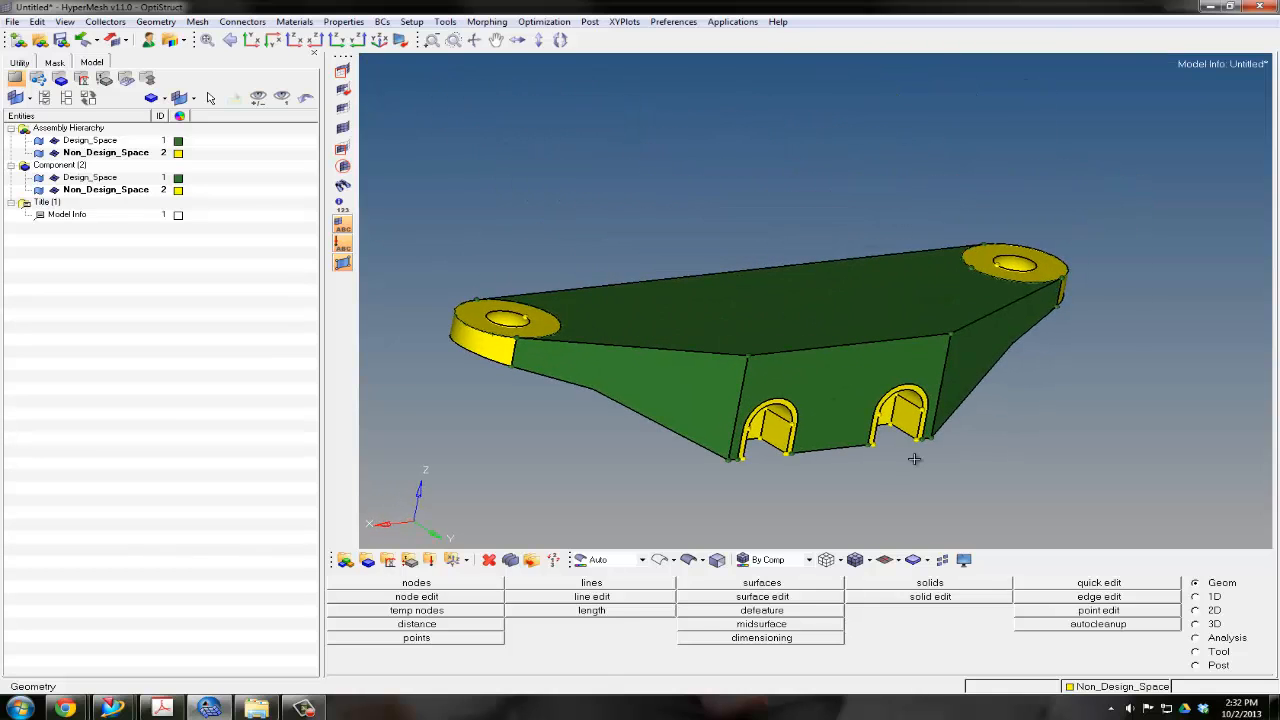
Volume tetra mesh all displayed solids at element size 1.500, keeping the elements in their surface/solid components
click(1214, 624)
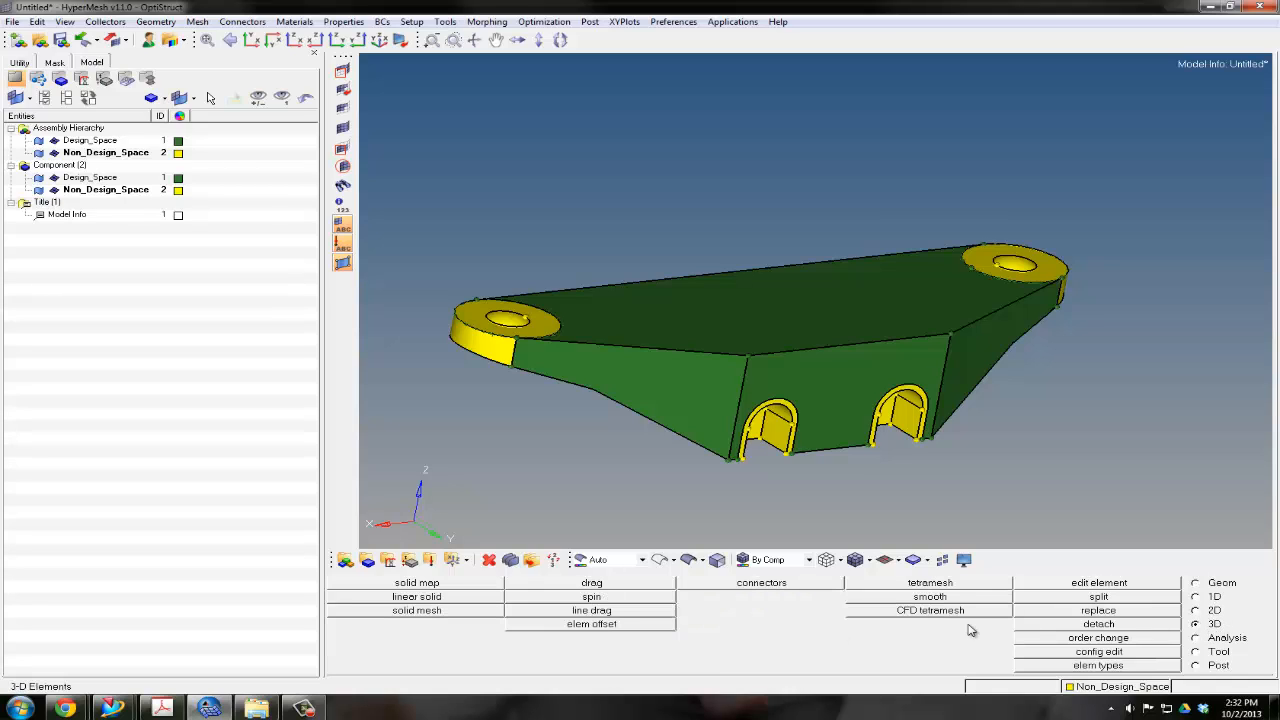
click(931, 583)
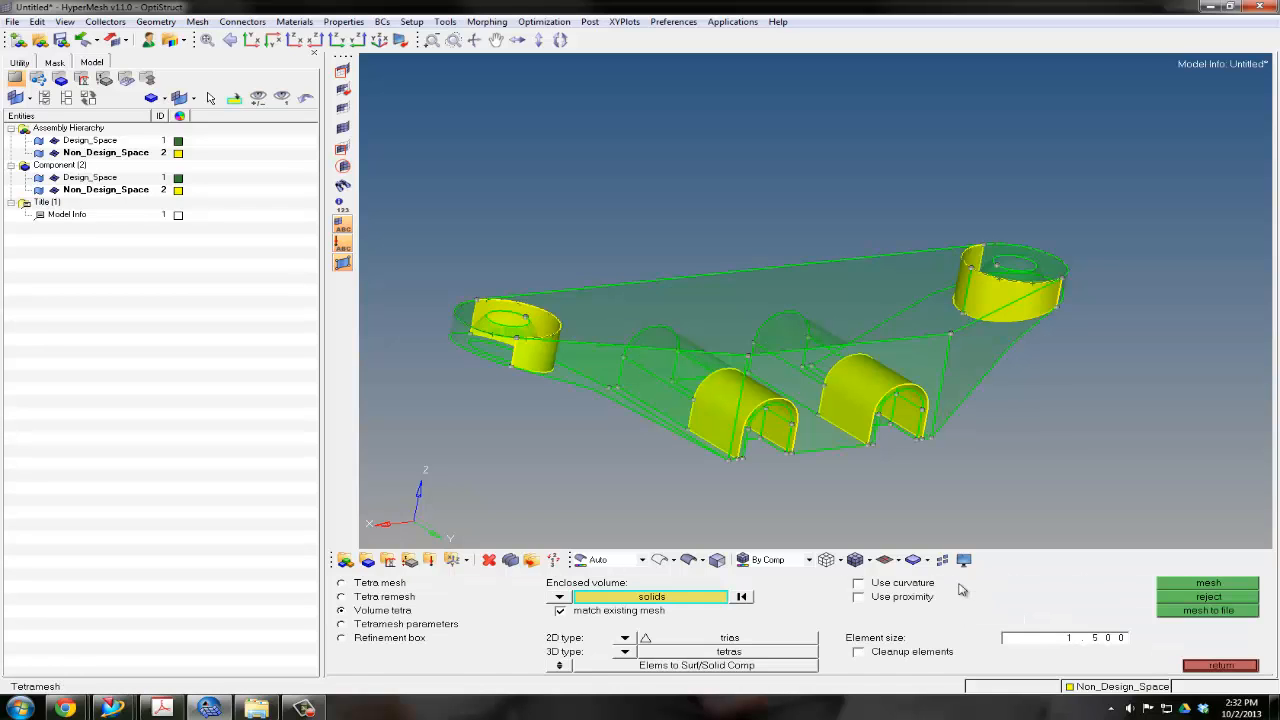
click(615, 598)
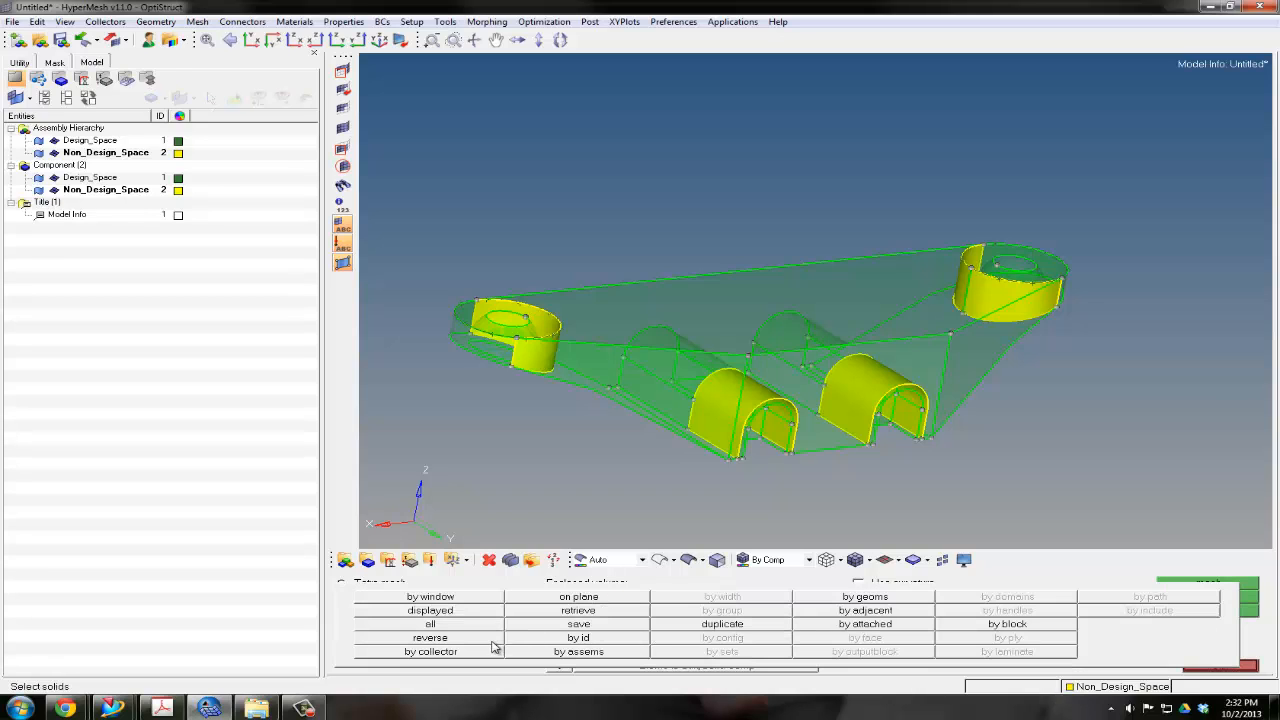
click(475, 615)
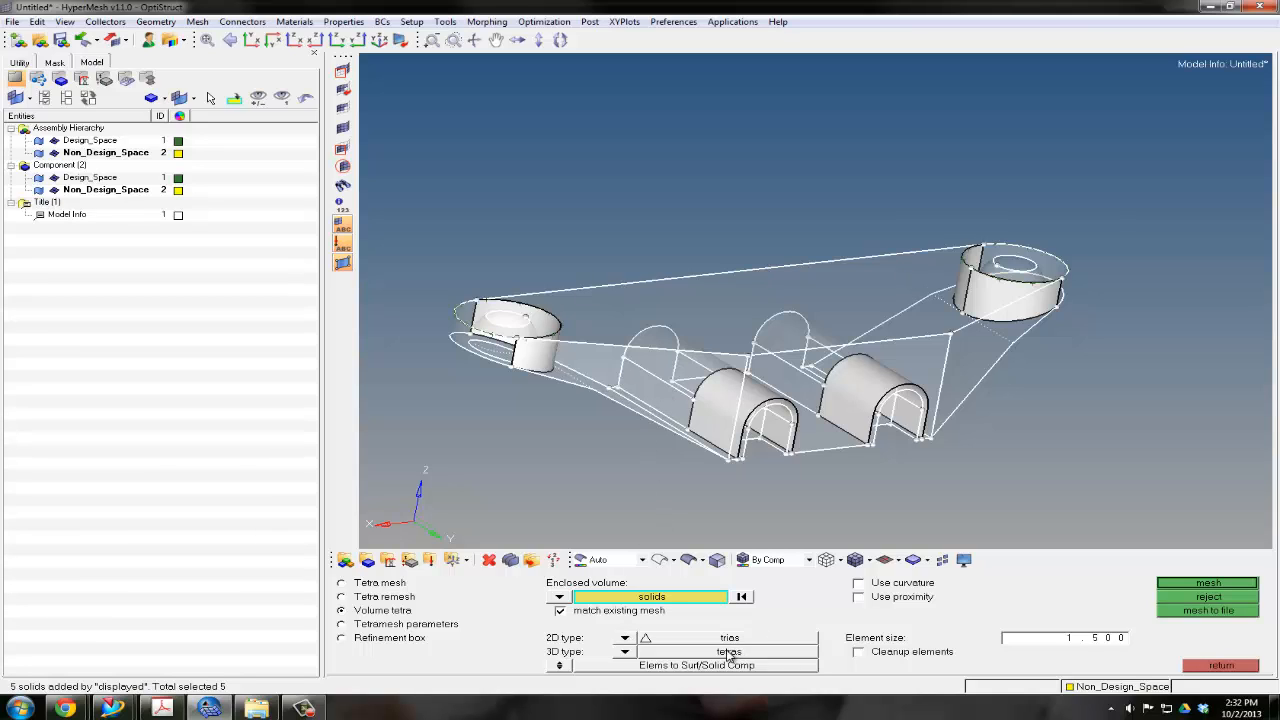
click(558, 667)
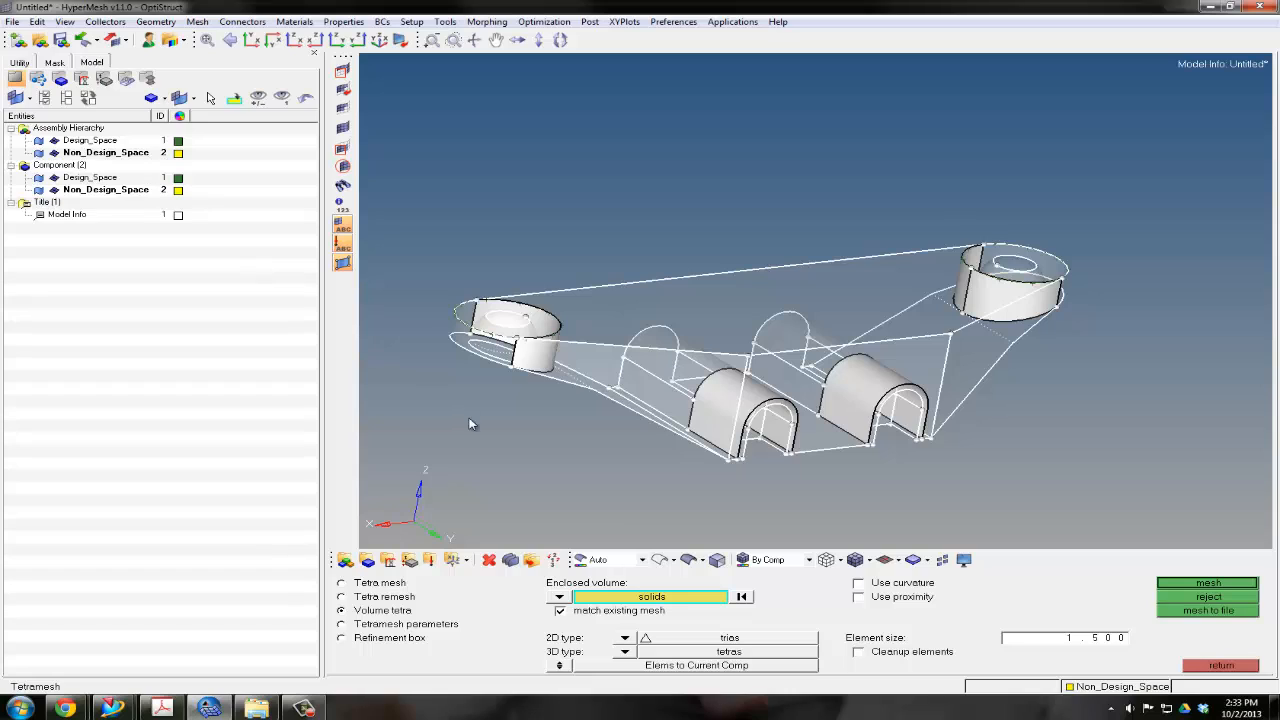
click(560, 665)
click(1185, 588)
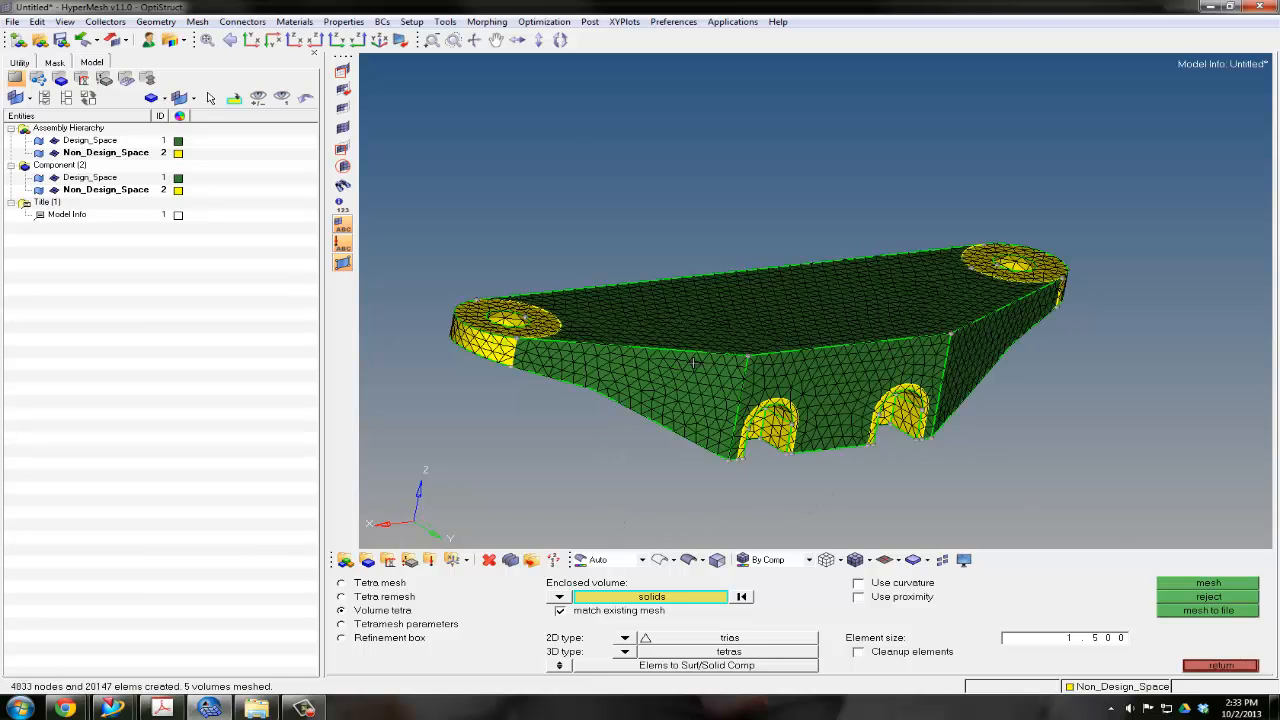
Check the mesh from above and below, reject it and mesh the displayed solids again with the same settings
ctrl+drag(824, 361, 806, 410)
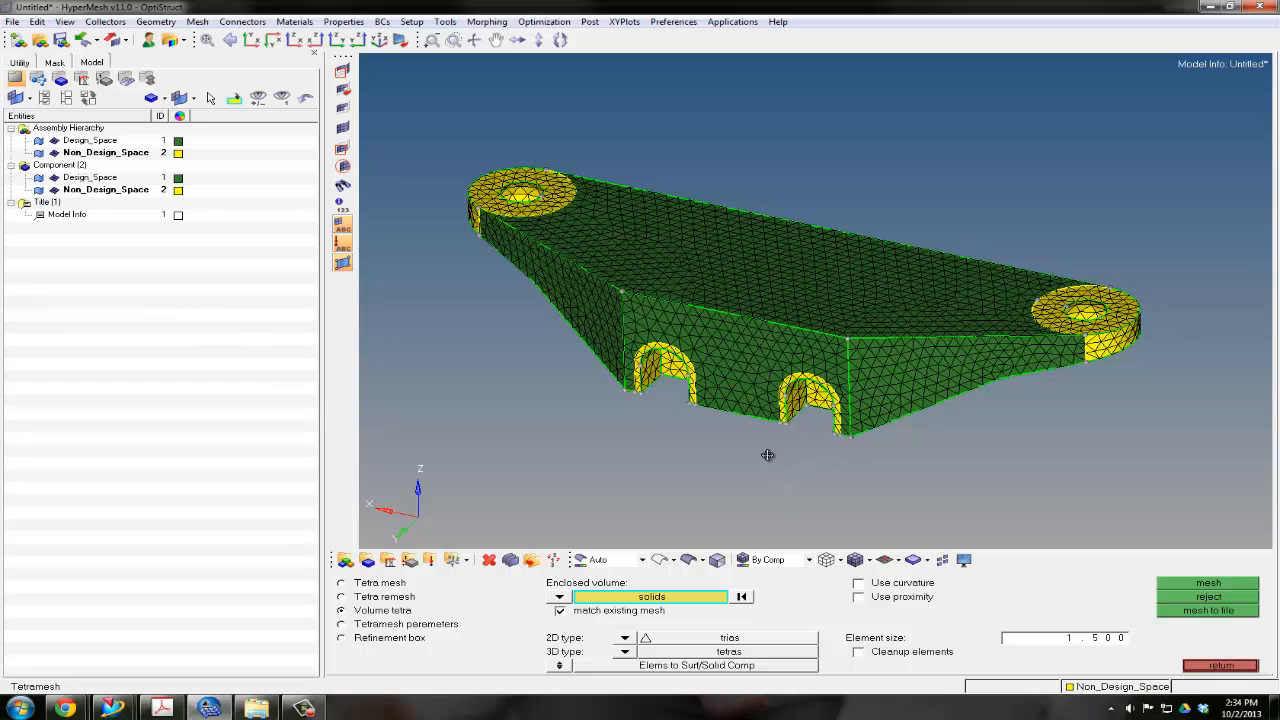
ctrl+drag(767, 455, 810, 253)
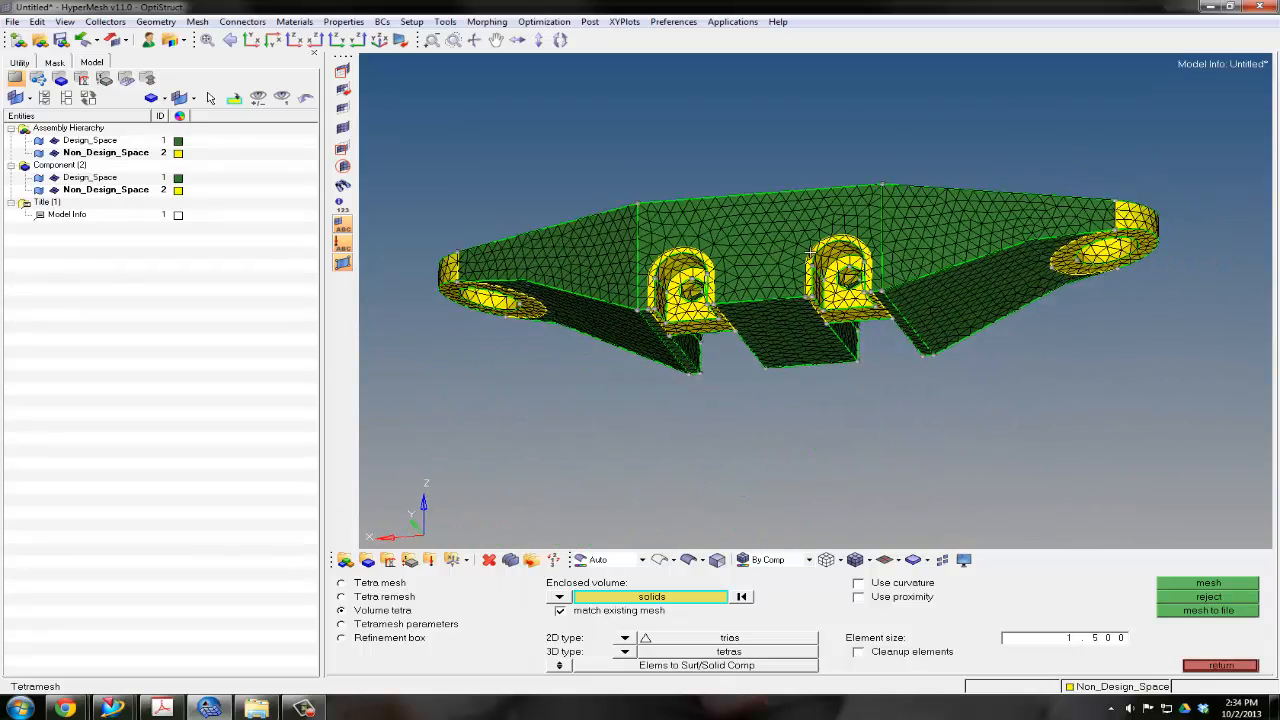
click(1187, 598)
click(1190, 584)
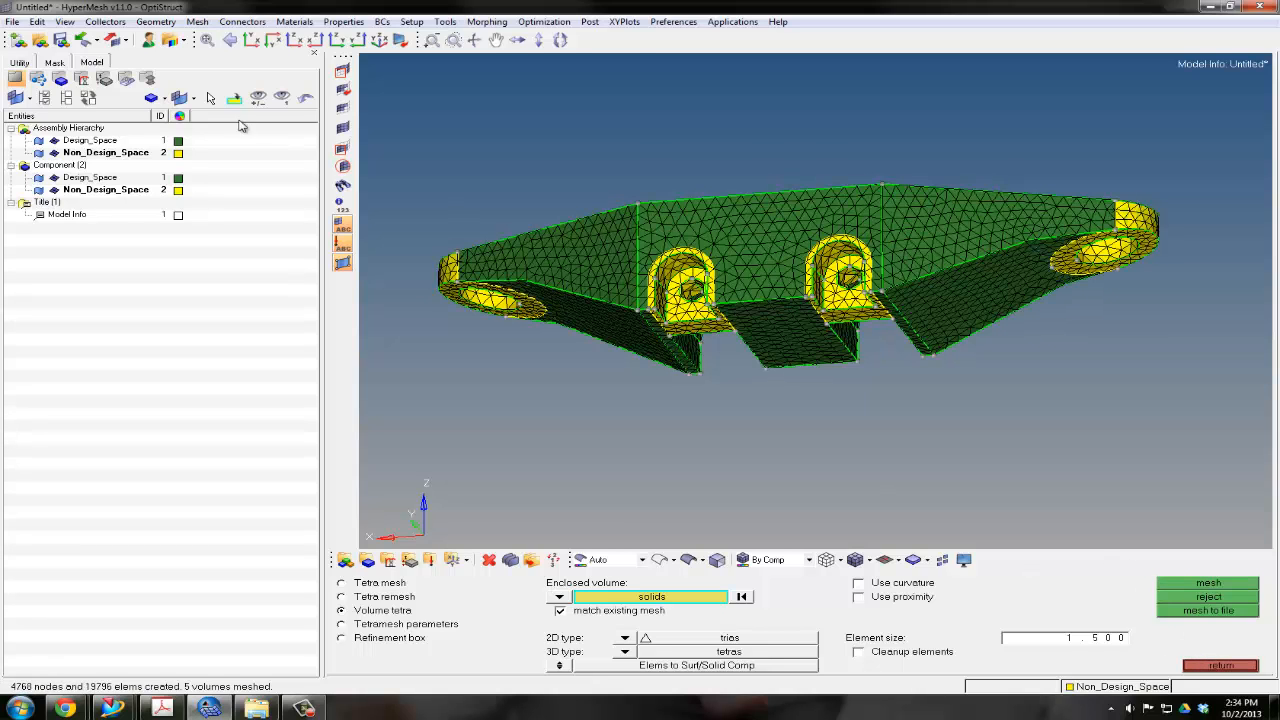
Recolour the Design_Space component bright green
click(178, 189)
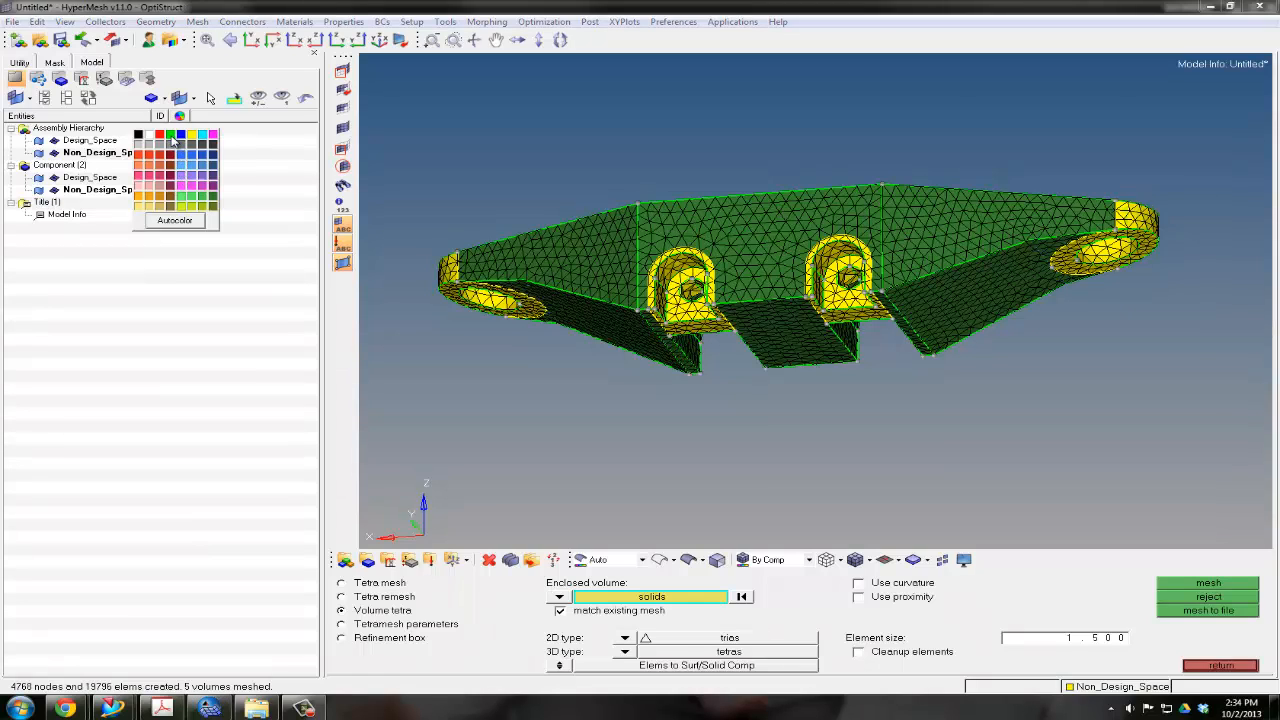
click(171, 137)
click(1207, 597)
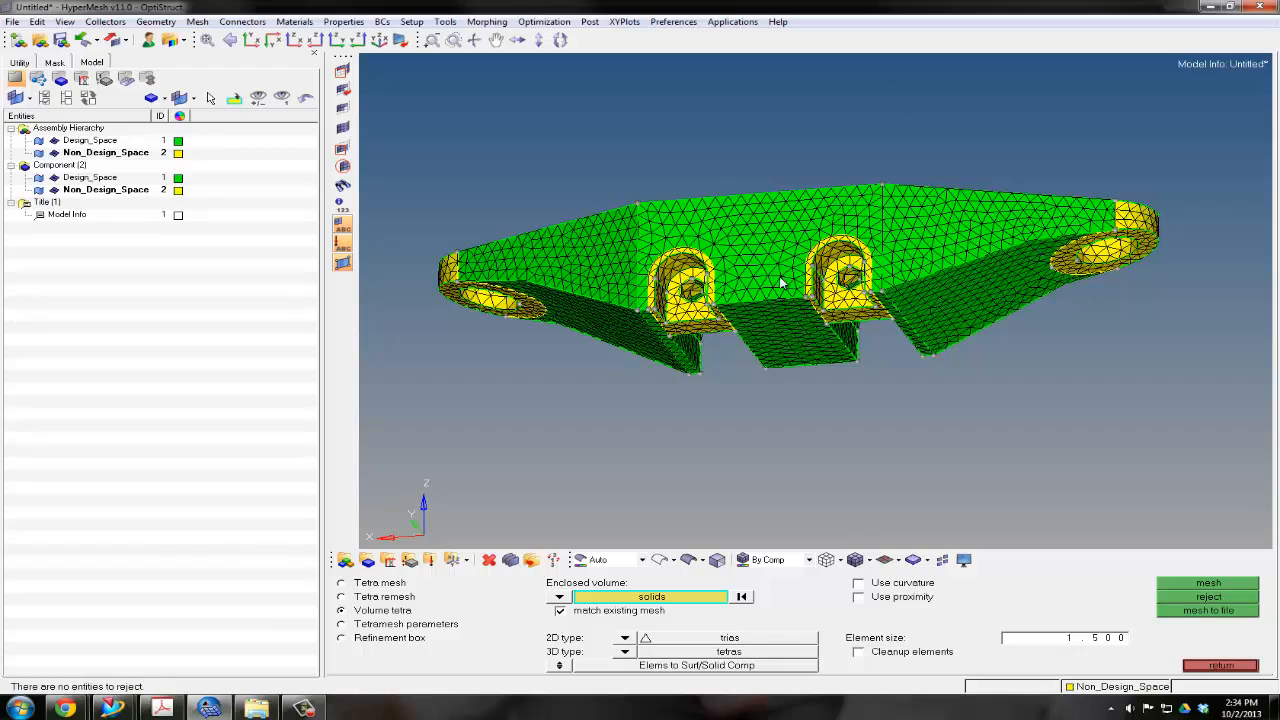
Hide the geometry of Design_Space and Non_Design_Space so only the mesh is displayed, and leave tetra meshing
ctrl+drag(778, 267, 797, 349)
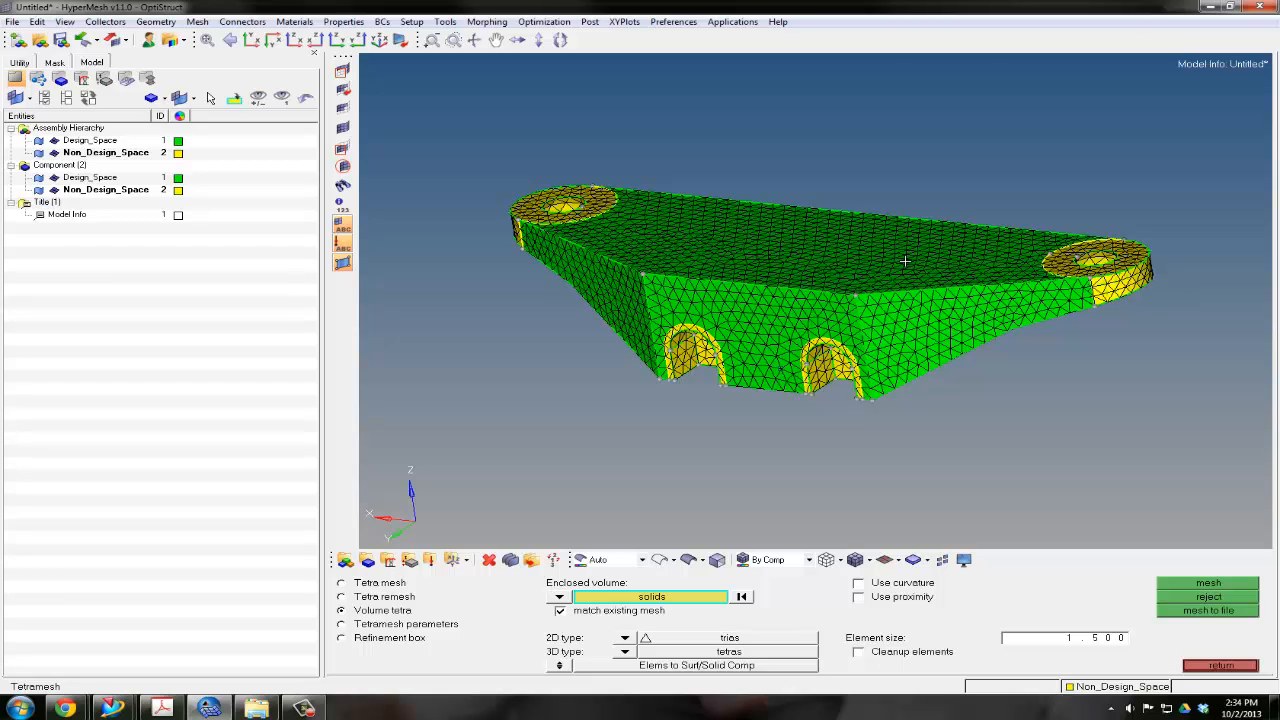
click(39, 141)
click(39, 153)
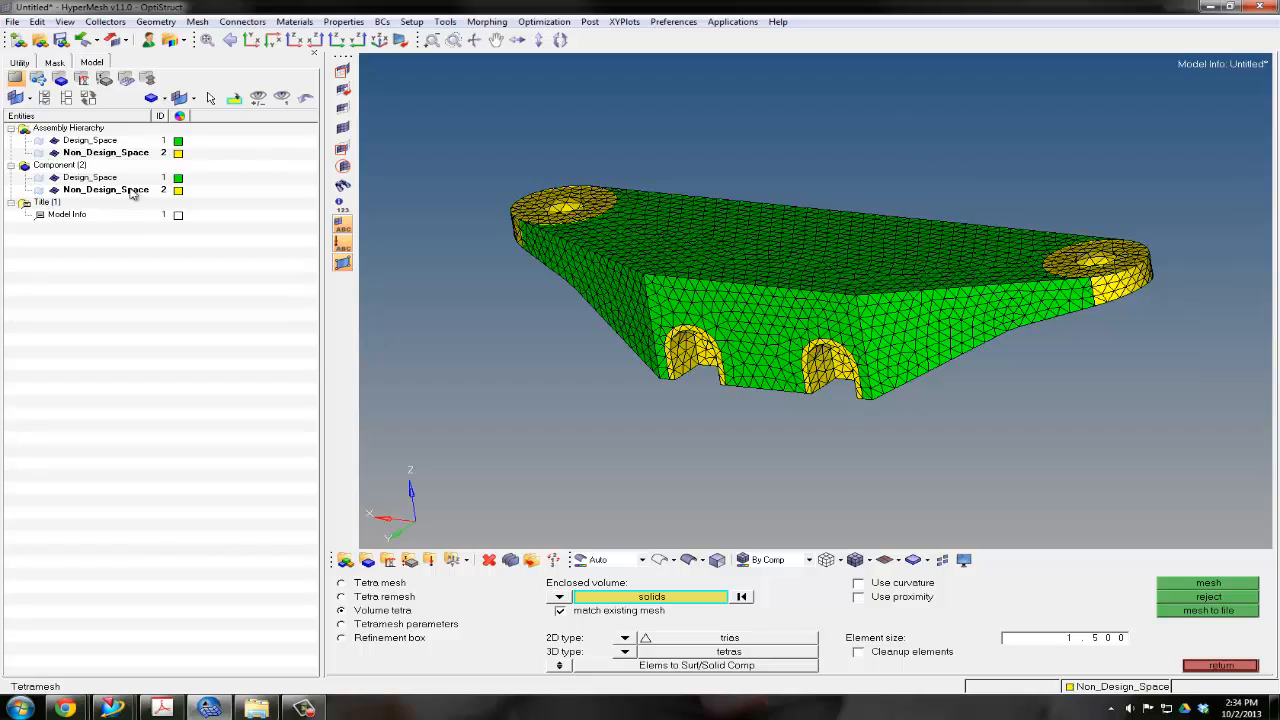
ctrl+right_drag(637, 360, 599, 386)
ctrl+drag(655, 356, 715, 336)
click(1210, 666)
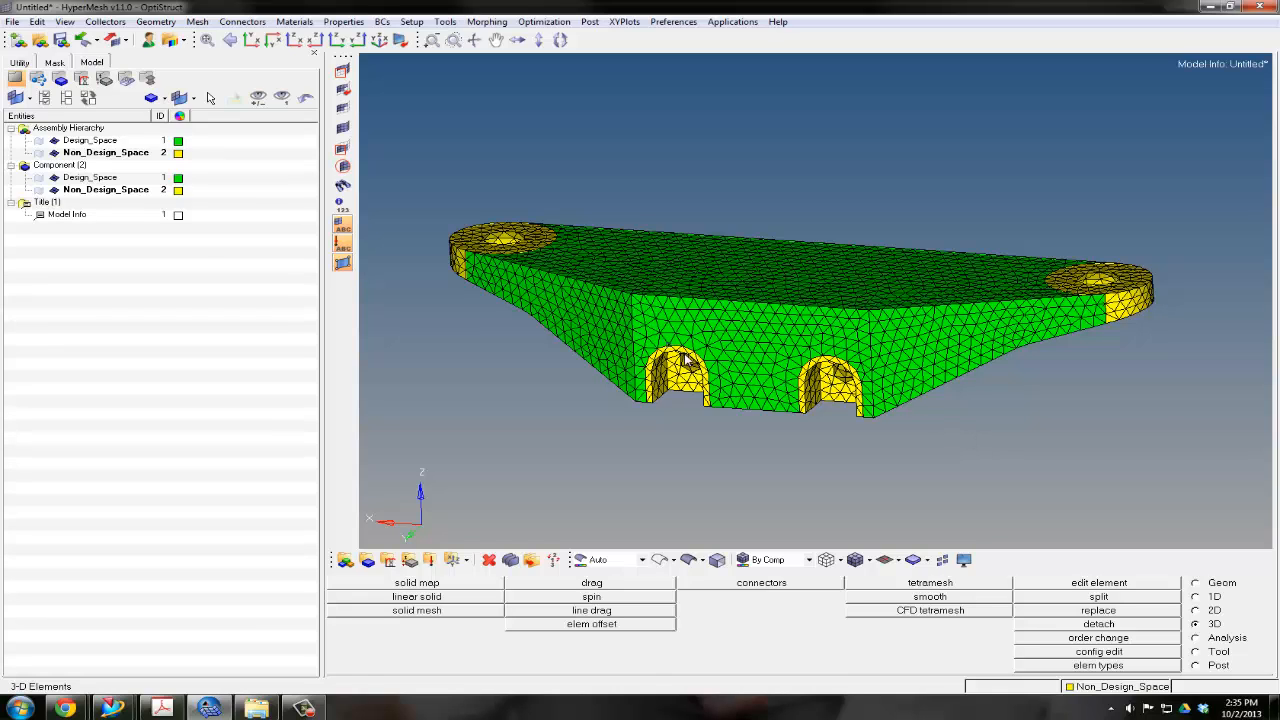
Examine the tetra mesh around the arched slots, their holes and the underside of the end rings
ctrl+drag(727, 365, 759, 355)
ctrl+right_drag(704, 320, 741, 281)
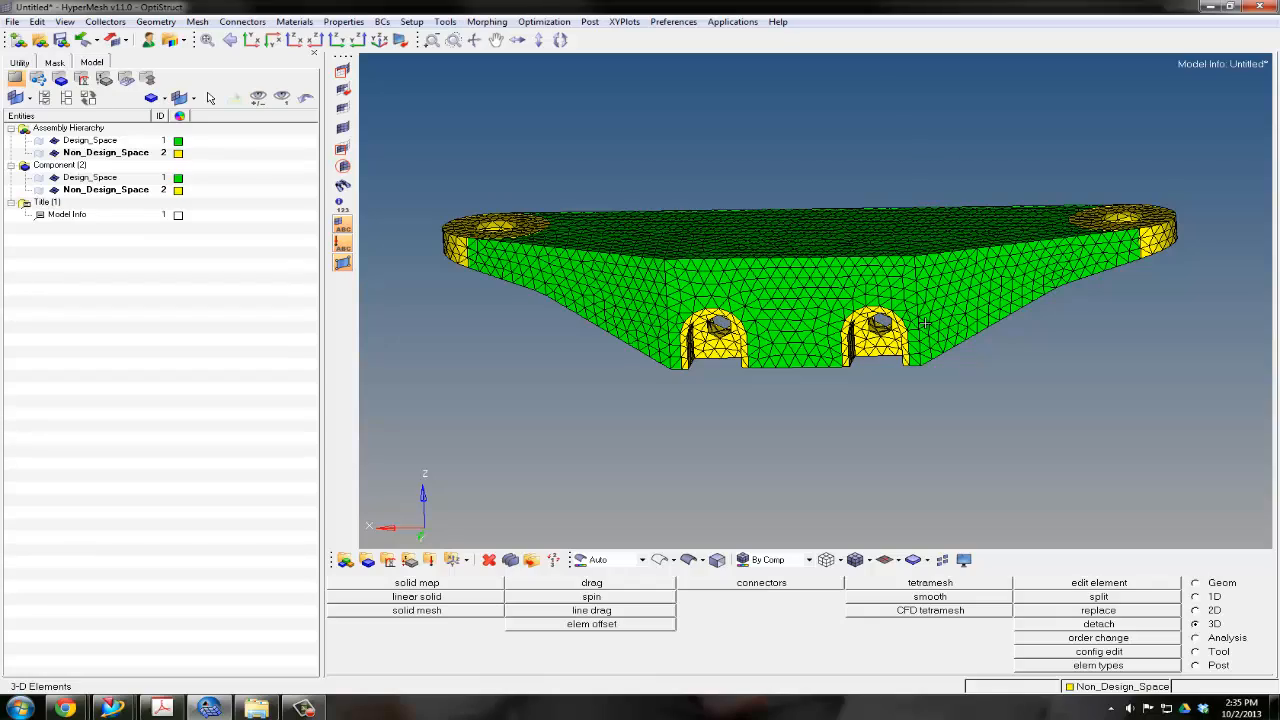
ctrl+drag(1089, 268, 1052, 240)
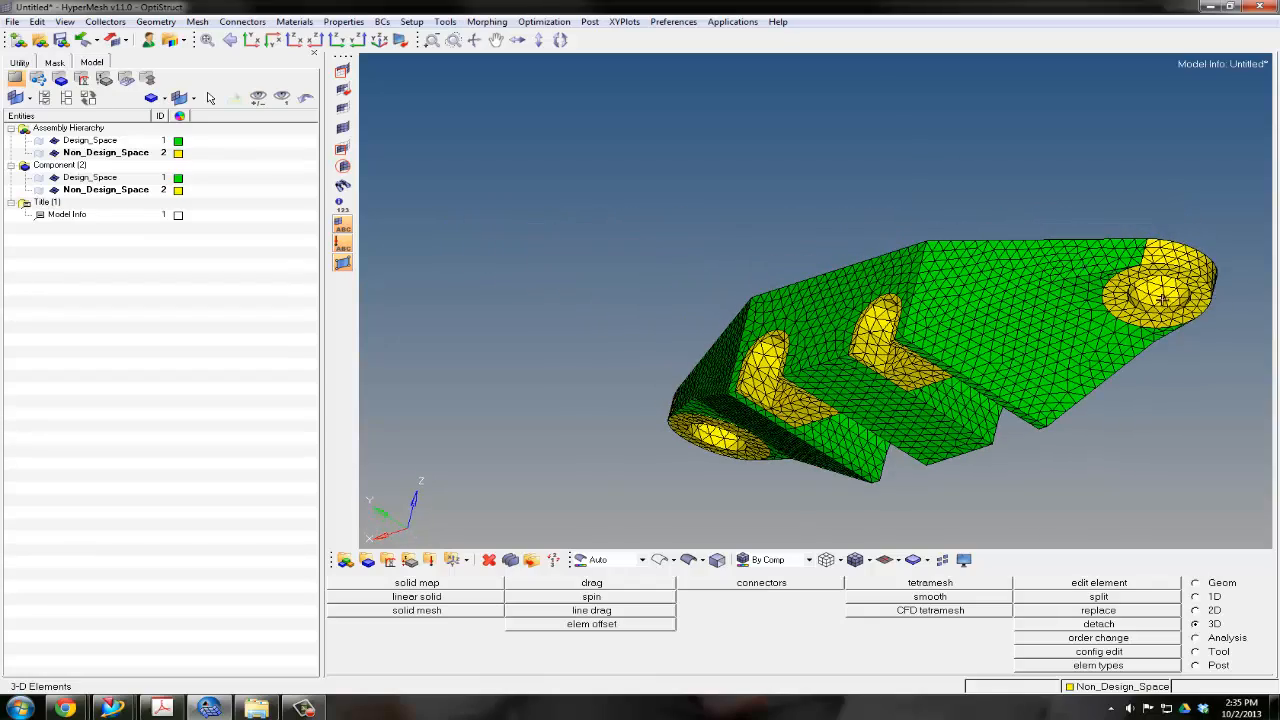
ctrl+drag(1066, 298, 1158, 301)
scroll(1157, 301, up, 3)
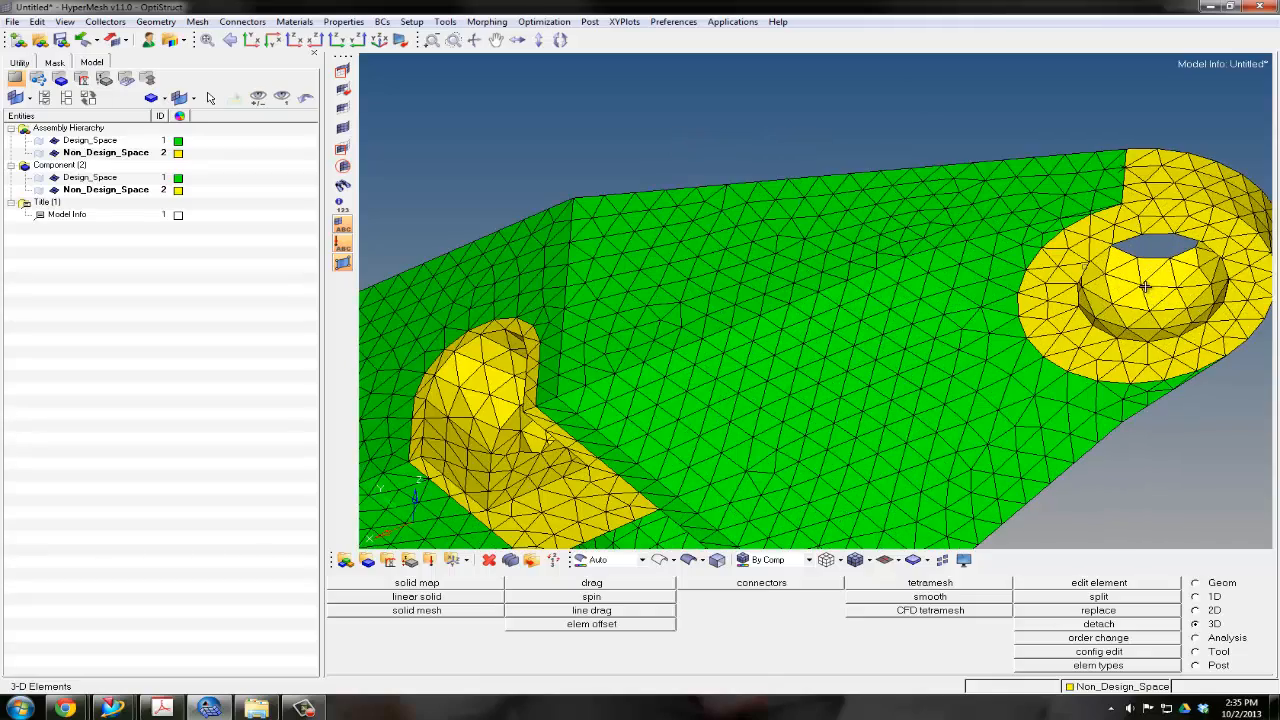
scroll(1145, 287, down, 4)
ctrl+drag(1143, 287, 990, 345)
ctrl+drag(923, 278, 915, 303)
Create a pink component named RBE2 with no property or material assigned
right_click(119, 272)
mouse_move(140, 277)
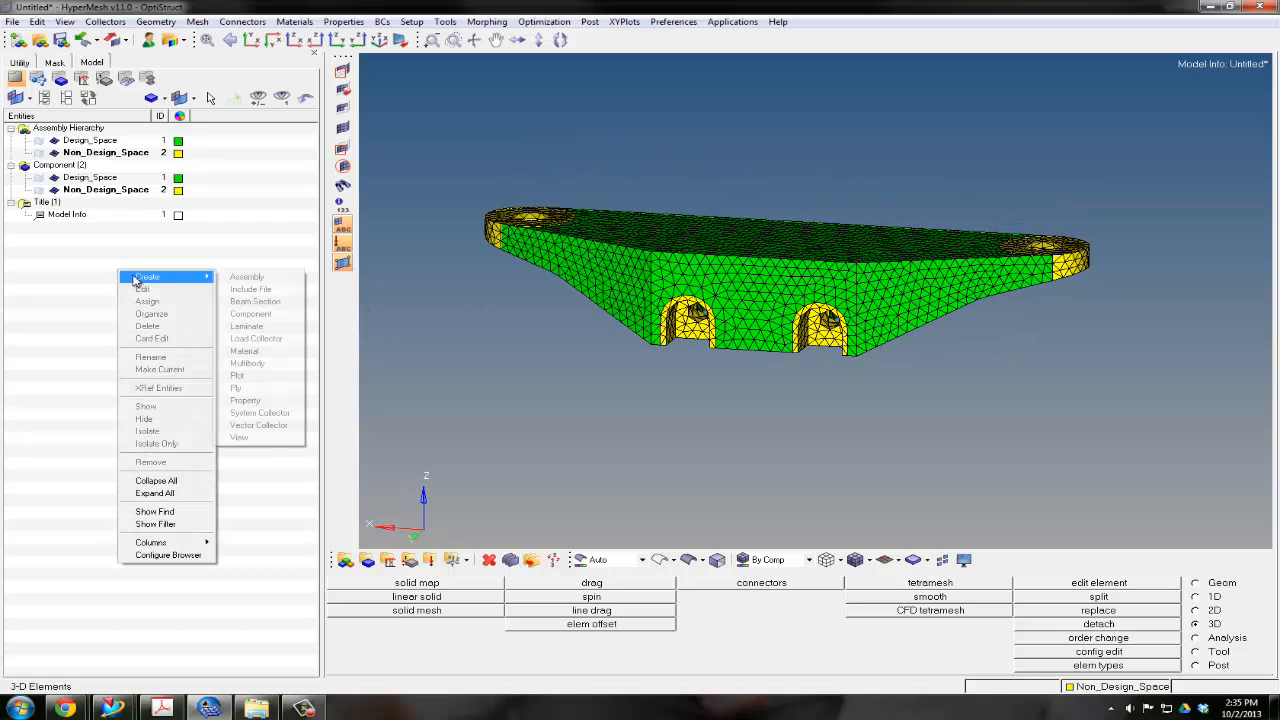
click(262, 314)
text(RBE2)
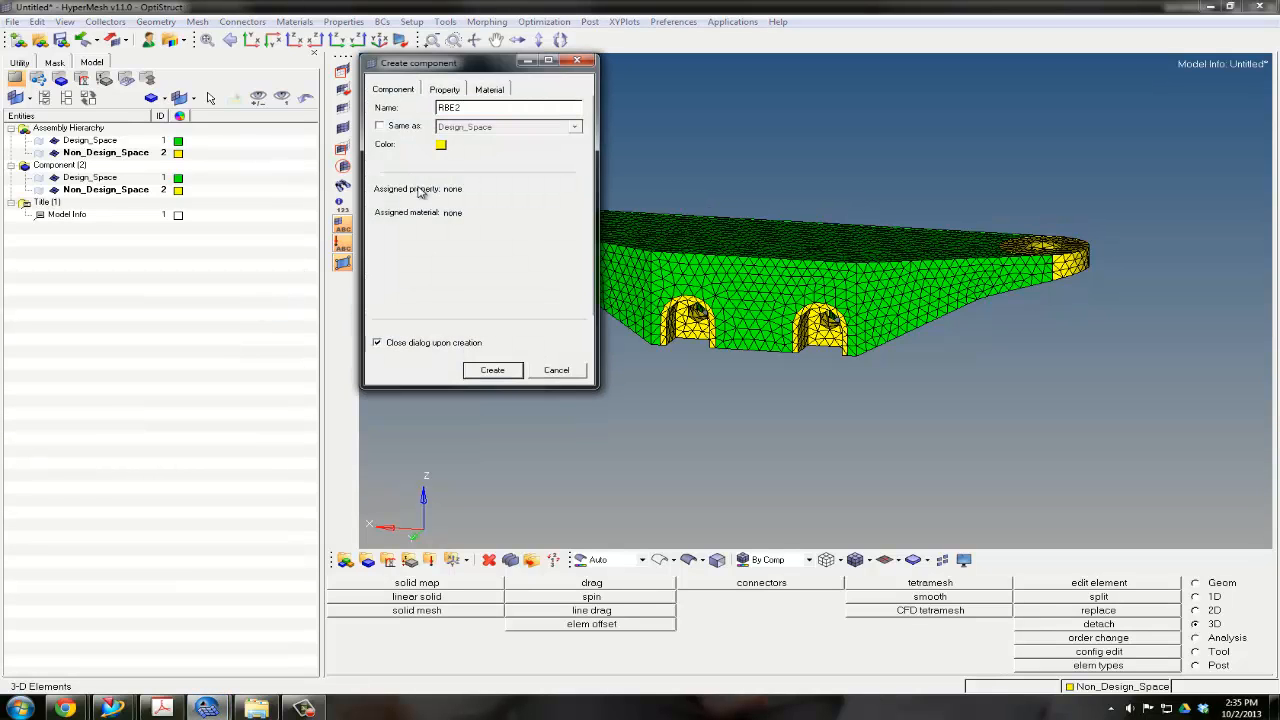
click(441, 145)
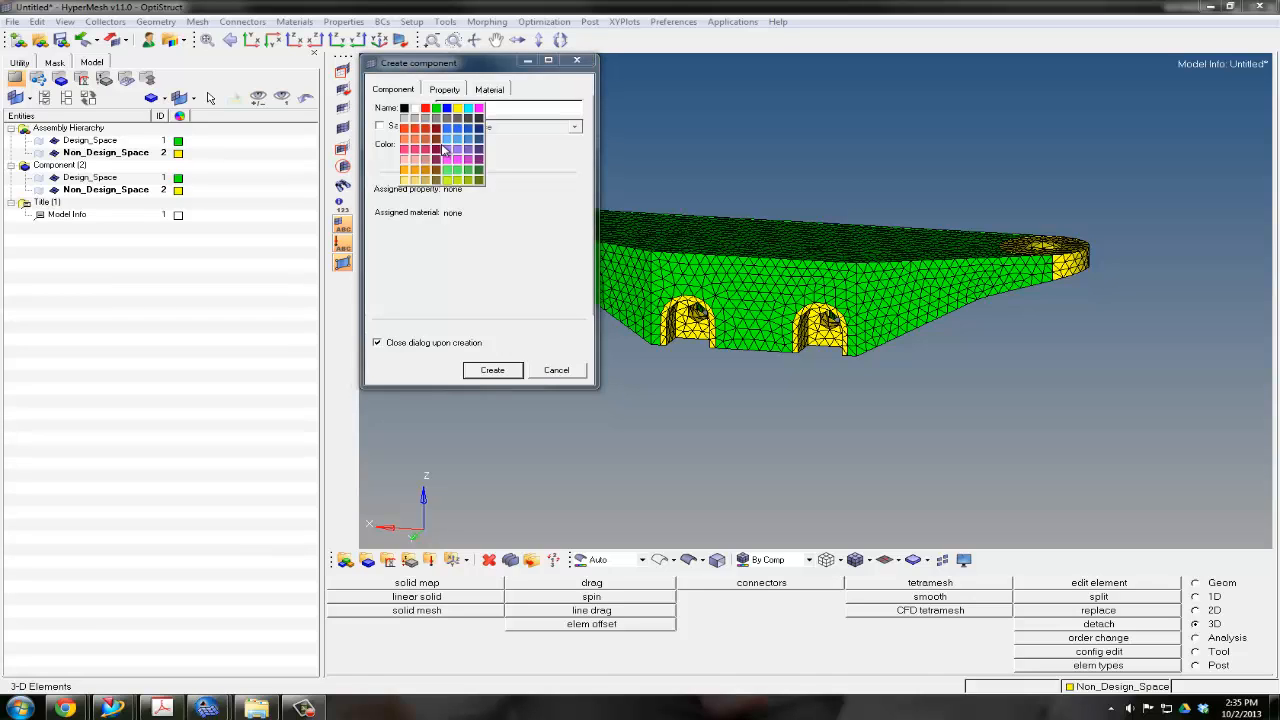
click(409, 151)
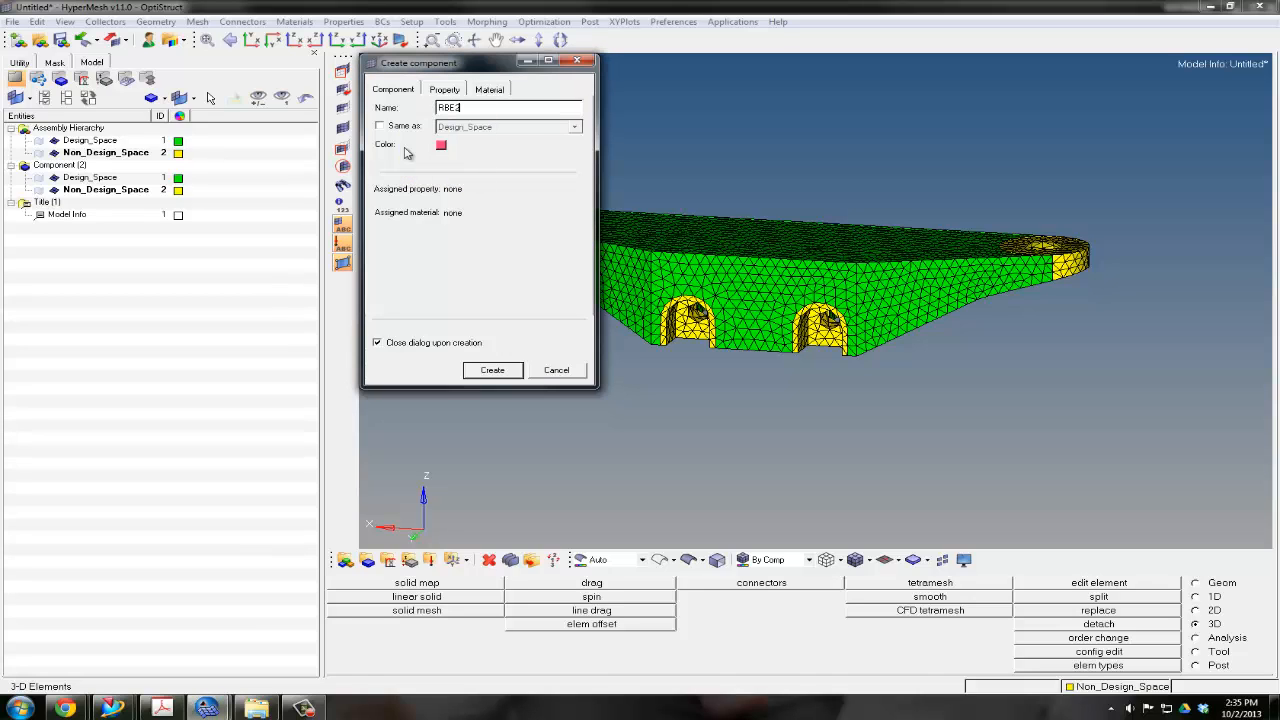
click(509, 372)
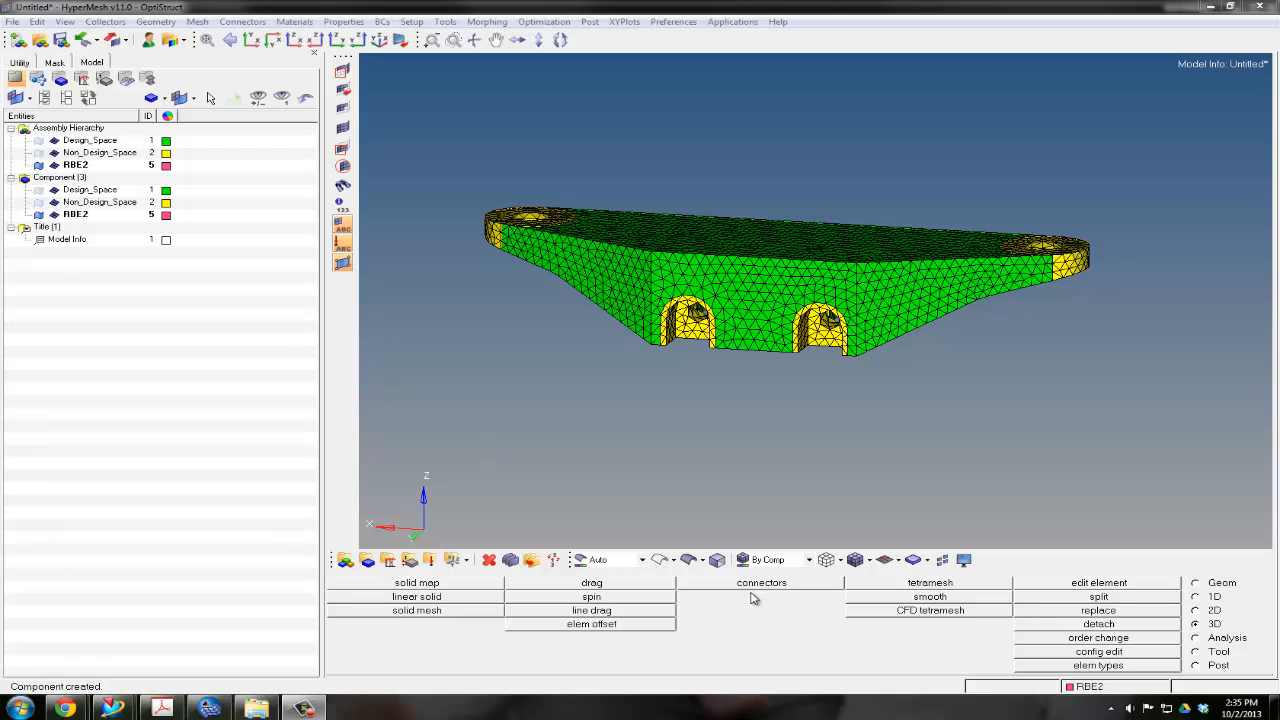
Start creating 1D rigid elements of type RBE2 with a single independent node and a single dependent node
click(1216, 597)
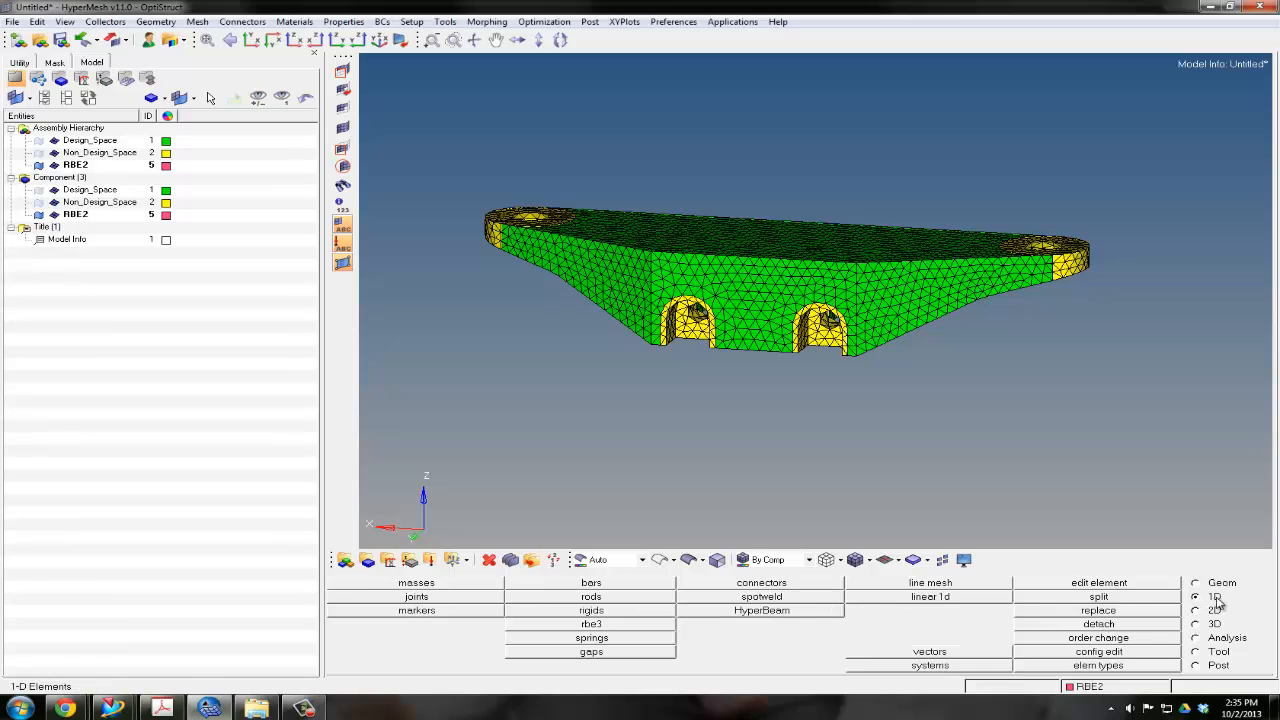
click(610, 611)
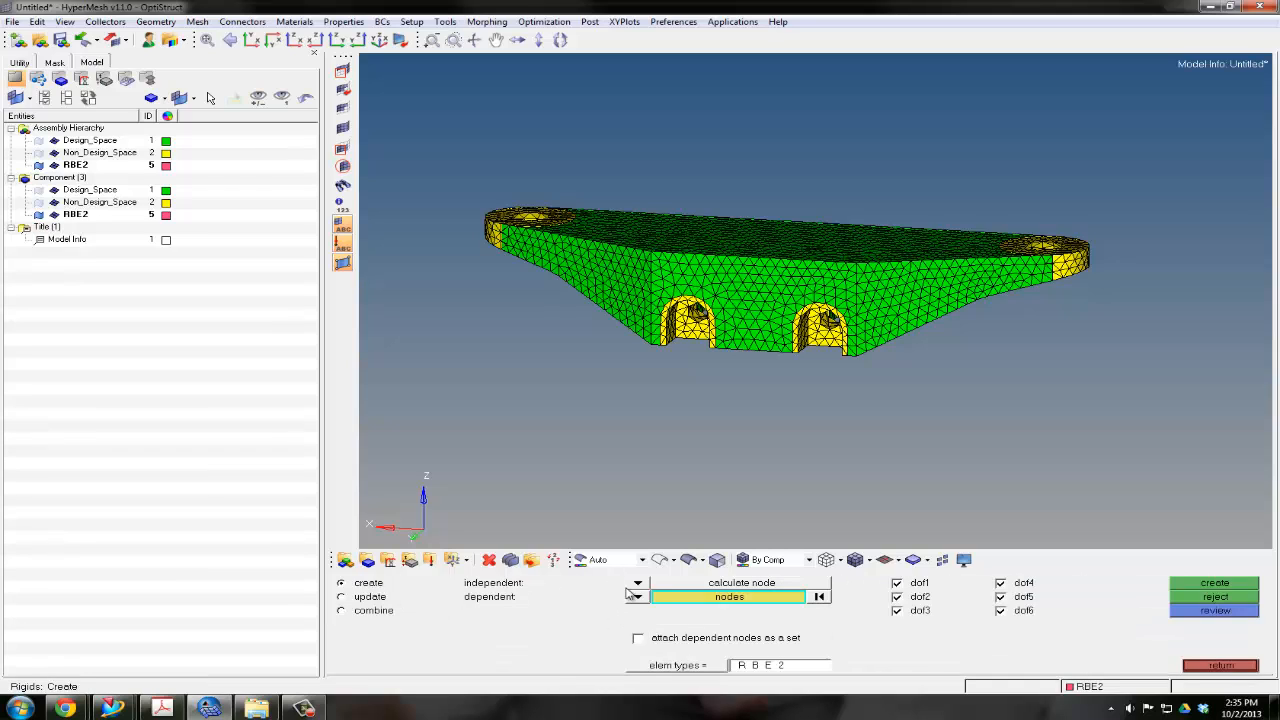
click(637, 583)
click(630, 601)
click(637, 597)
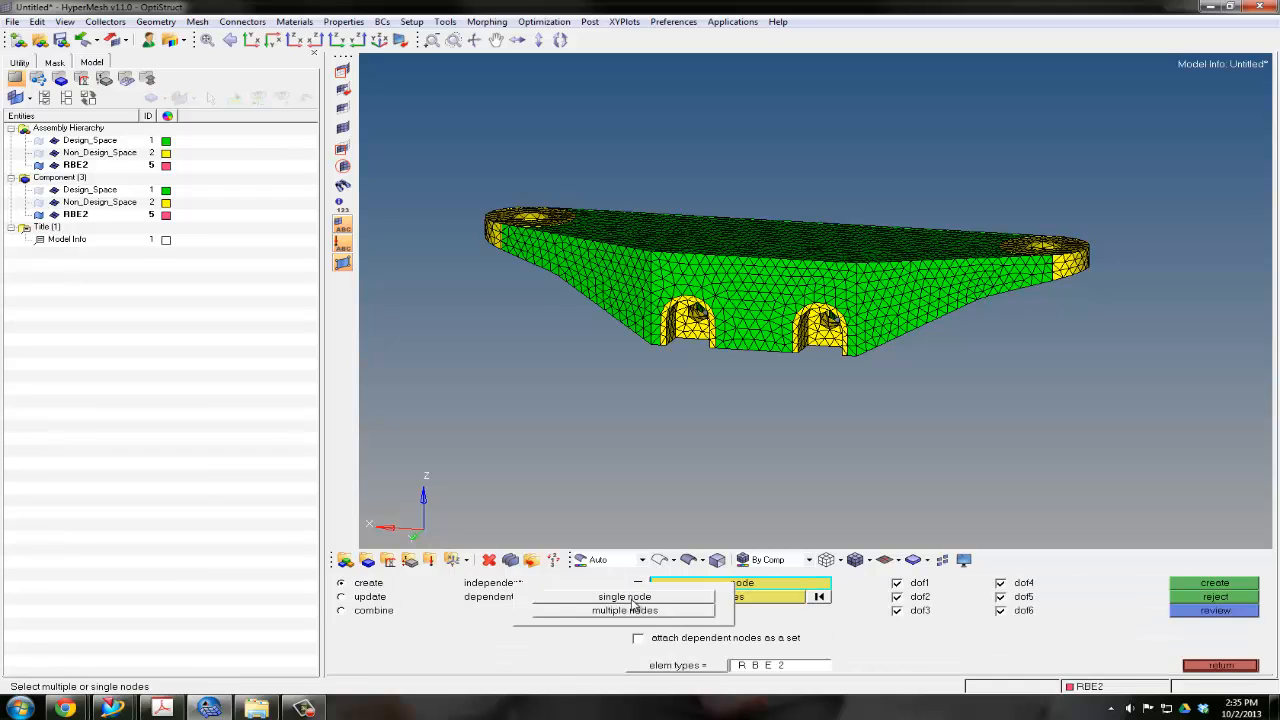
click(662, 589)
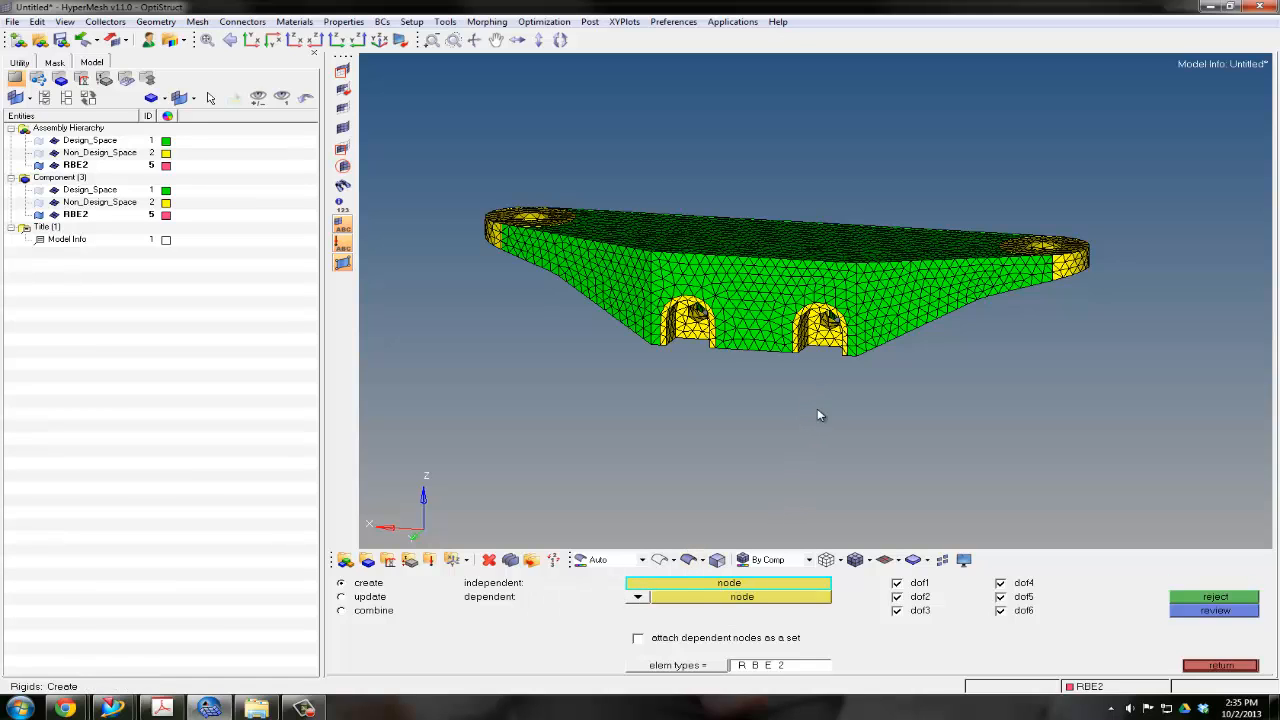
Try an RBE2 link between the two bottom corner nodes of the right arched slot's front opening, and reject it
ctrl+drag(814, 370, 789, 369)
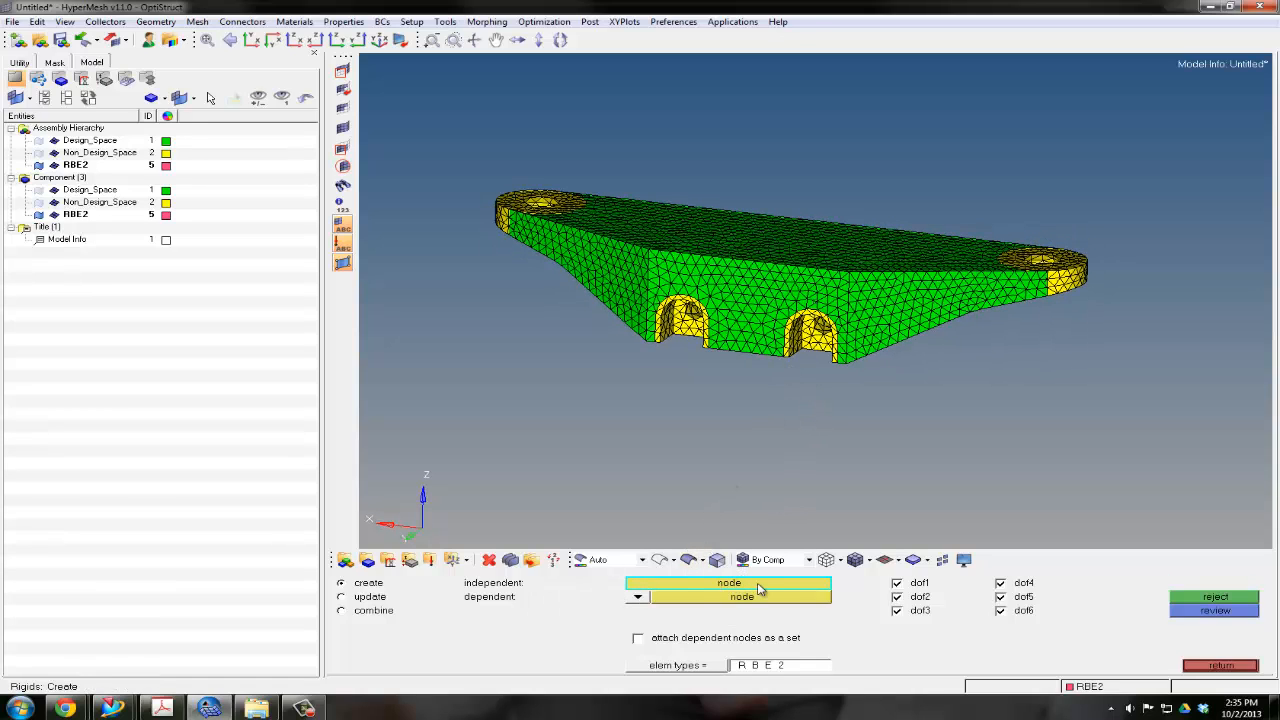
ctrl+scroll(797, 360, up, 5)
ctrl+right_drag(805, 357, 694, 357)
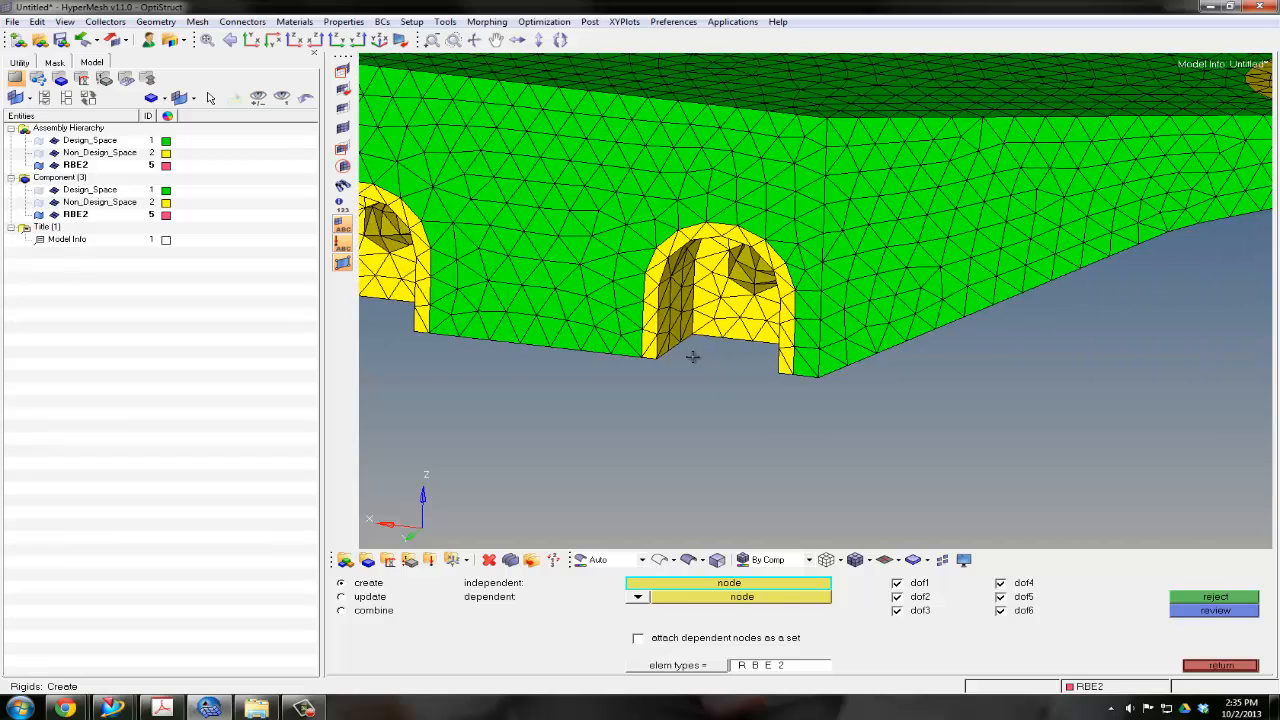
ctrl+scroll(697, 360, up, 4)
click(622, 360)
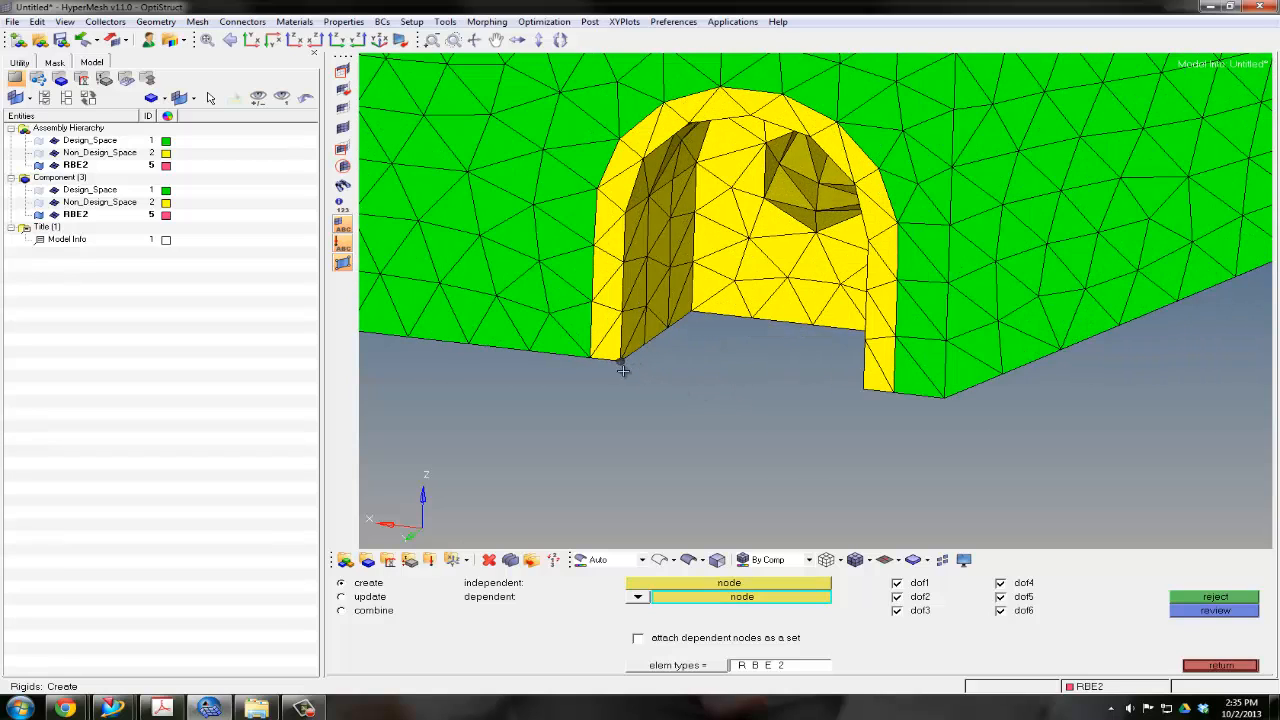
click(865, 390)
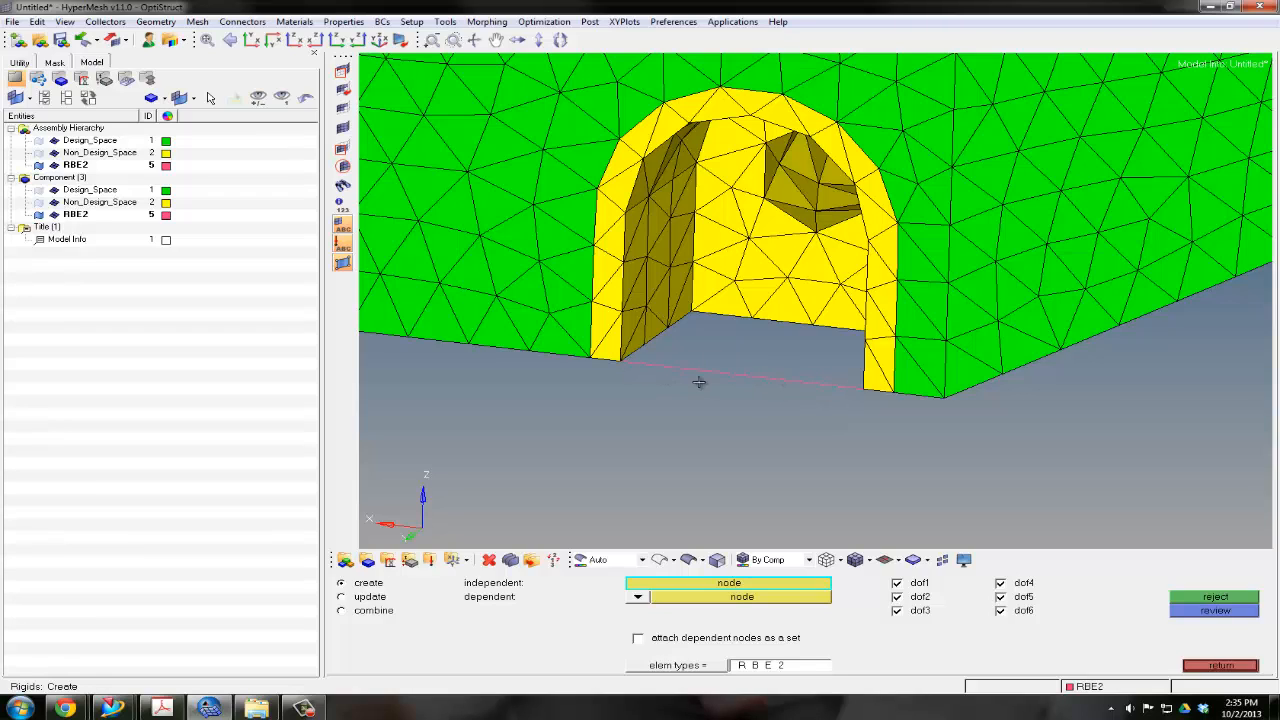
click(1195, 598)
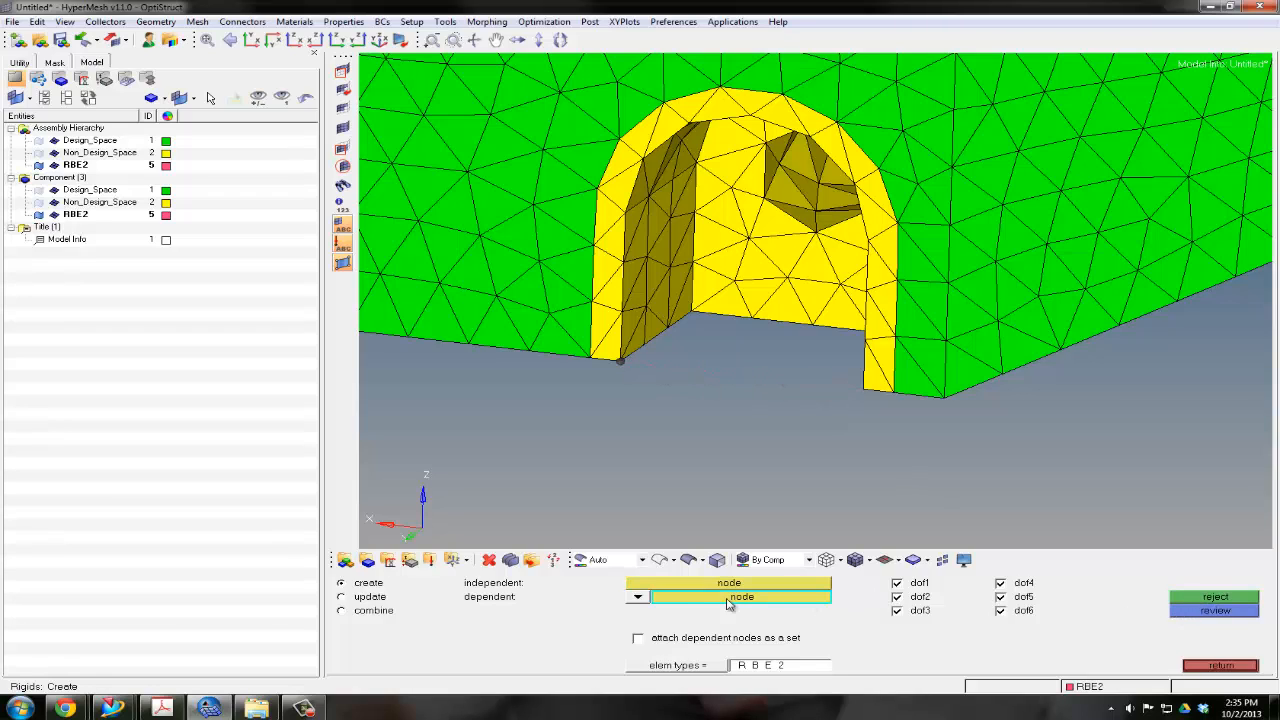
Set the RBE2's dependent selection to multiple nodes and pick the independent node at the arched opening's left inner bottom corner
click(650, 600)
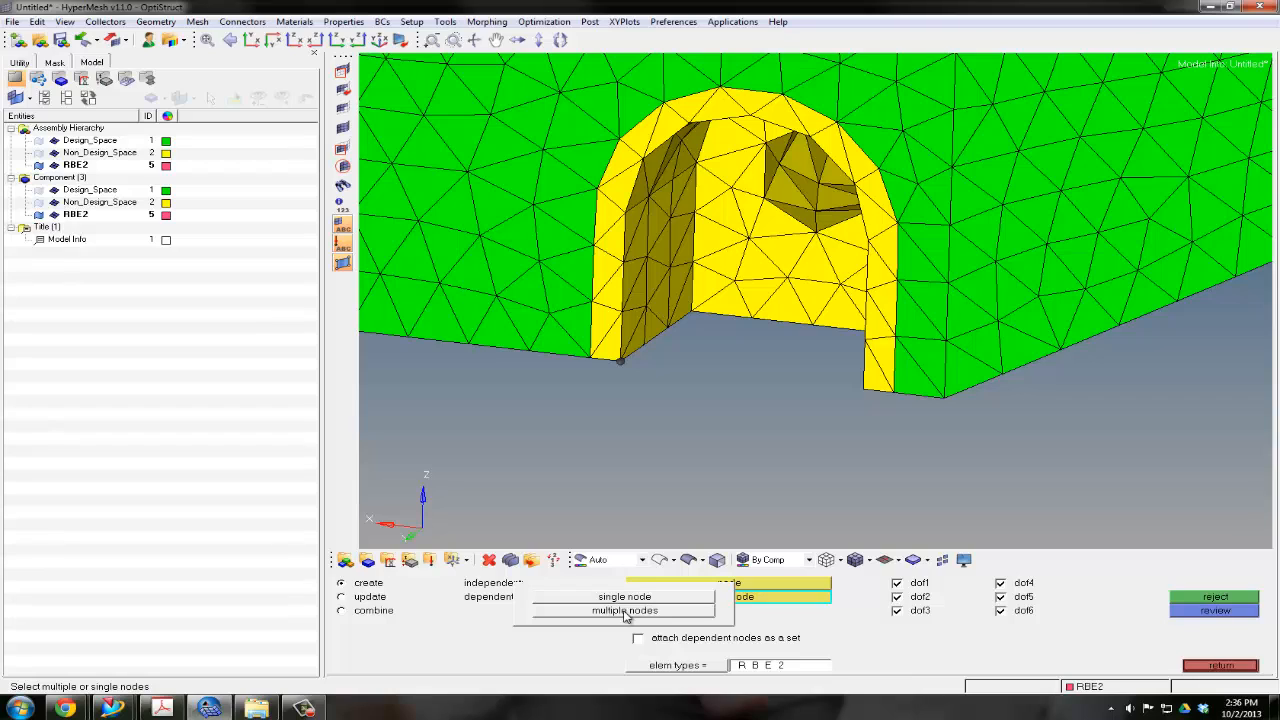
click(624, 611)
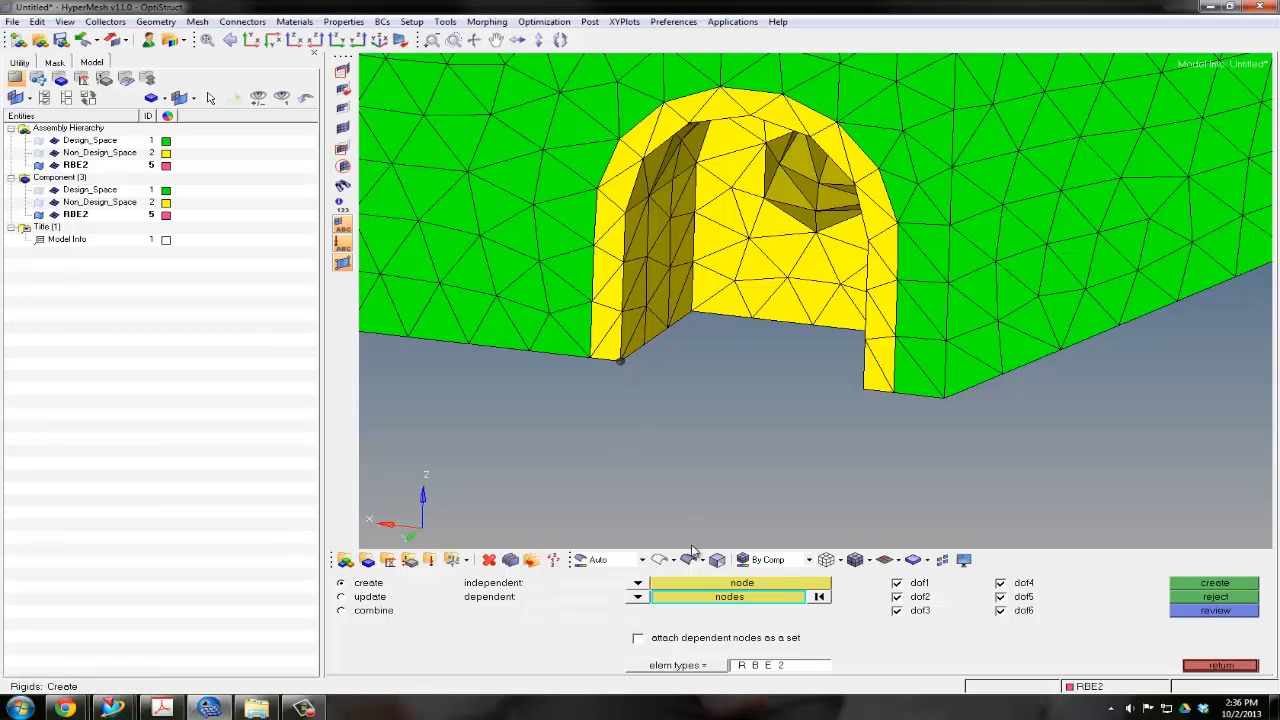
click(692, 588)
click(620, 364)
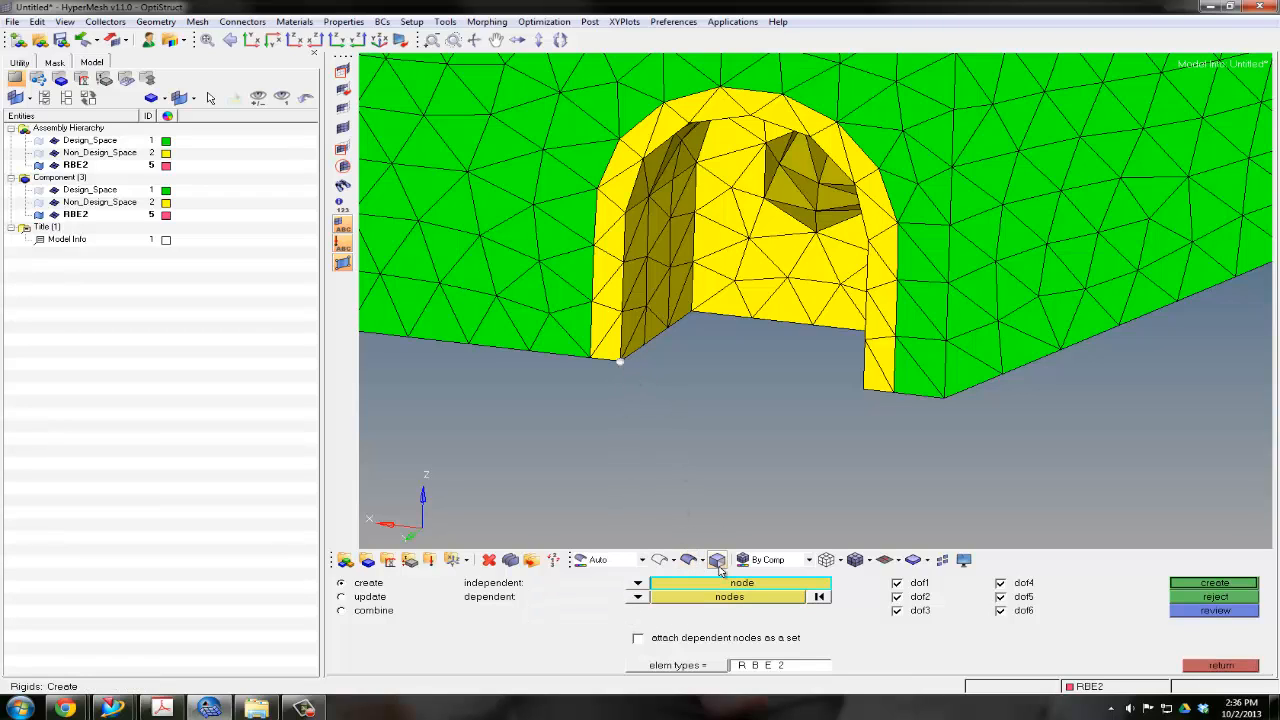
click(638, 597)
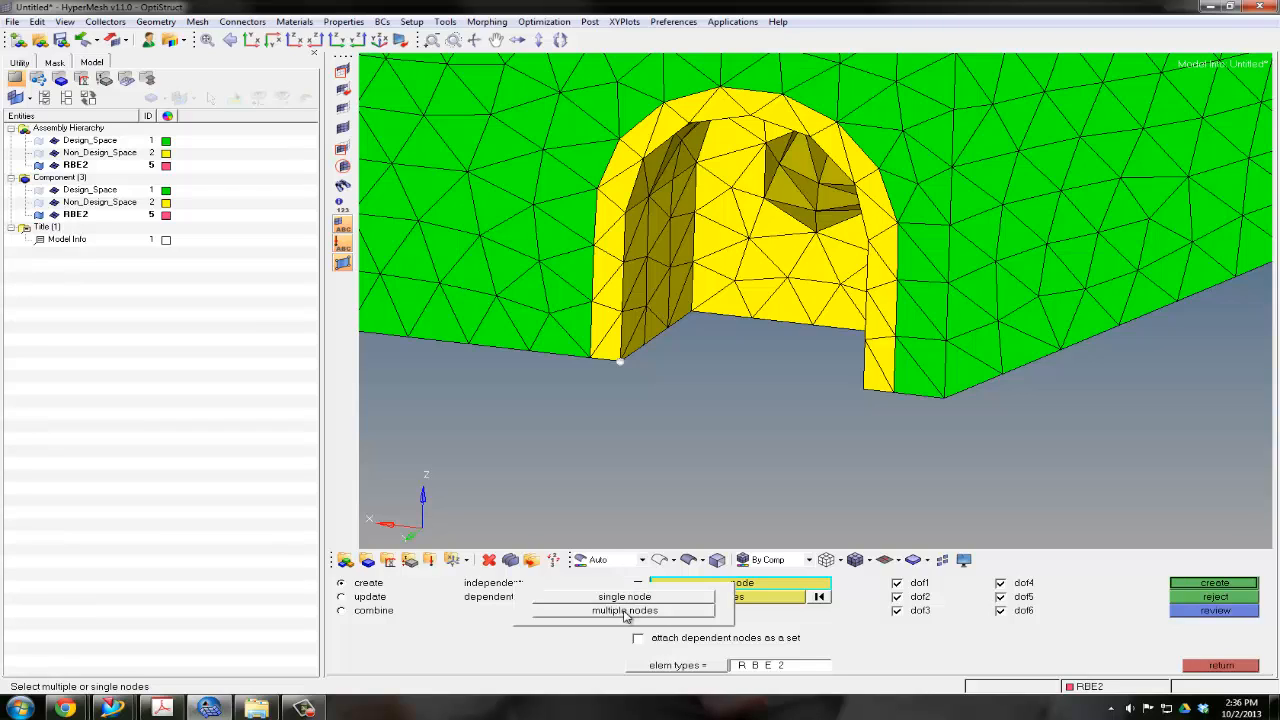
click(624, 611)
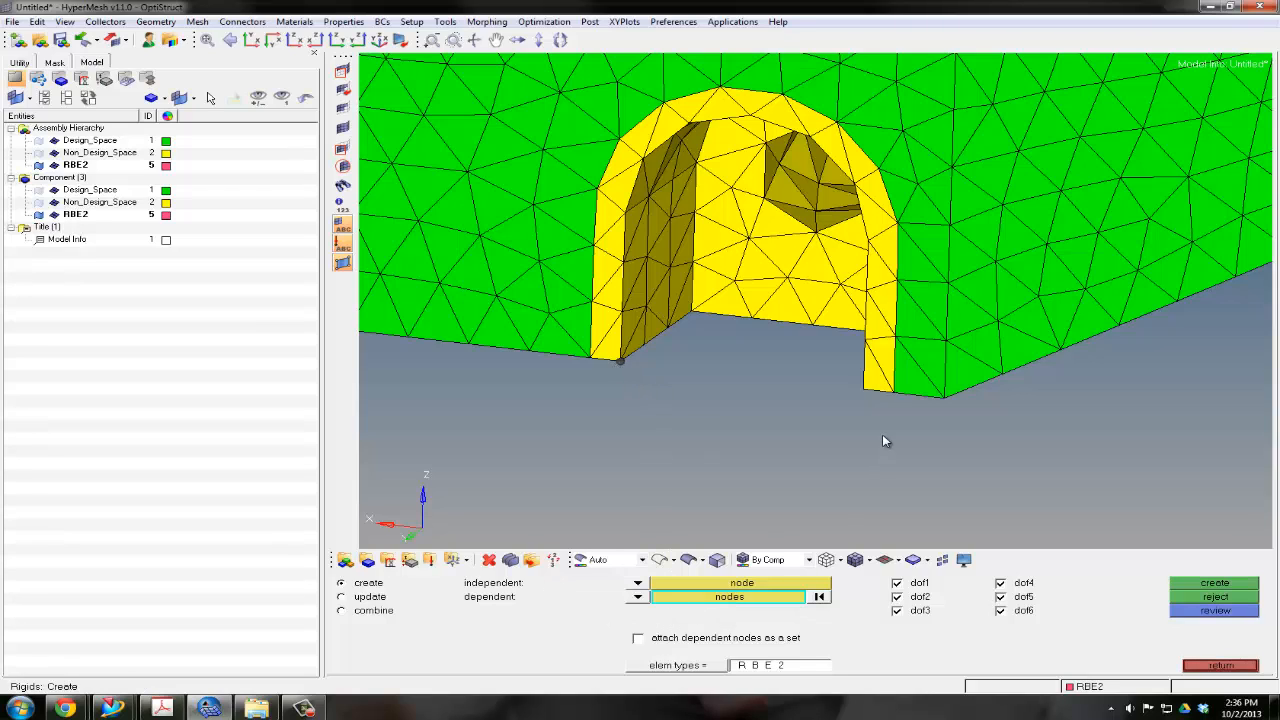
Try an RBE2 from that corner to the four lowest nodes on the opening's opposite inner edge, and reject it
click(865, 390)
click(865, 340)
click(866, 290)
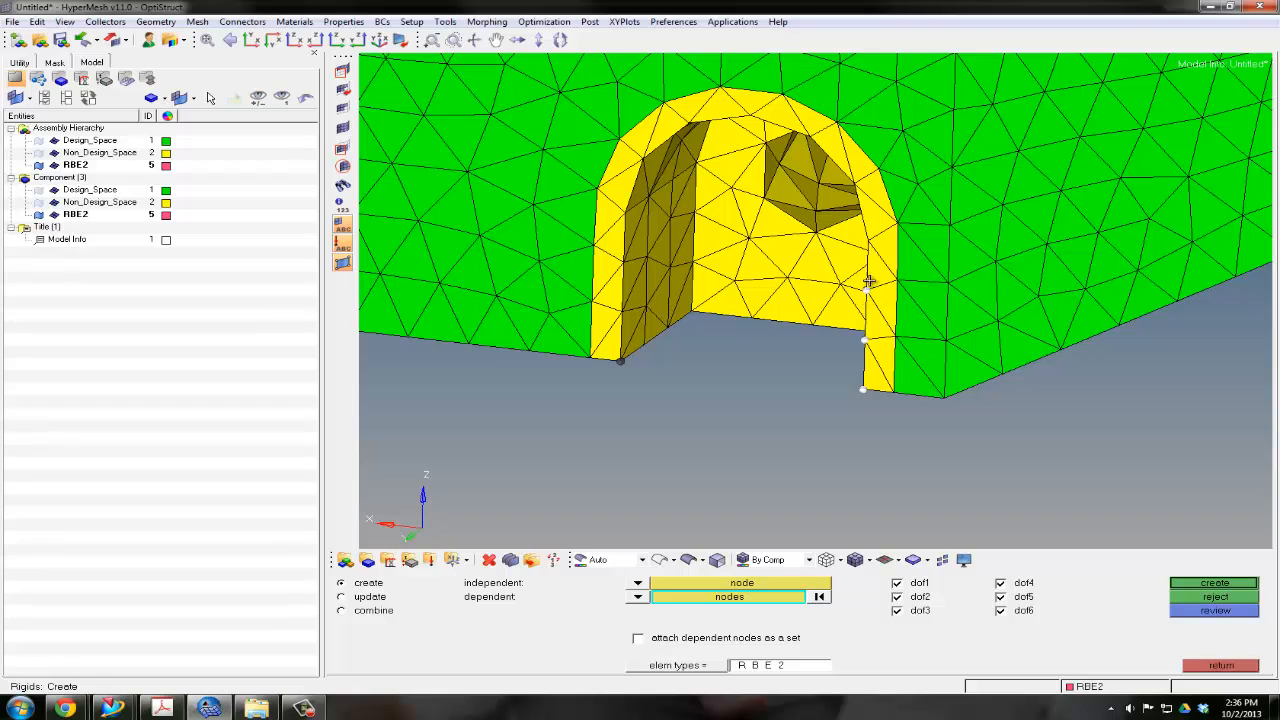
click(869, 243)
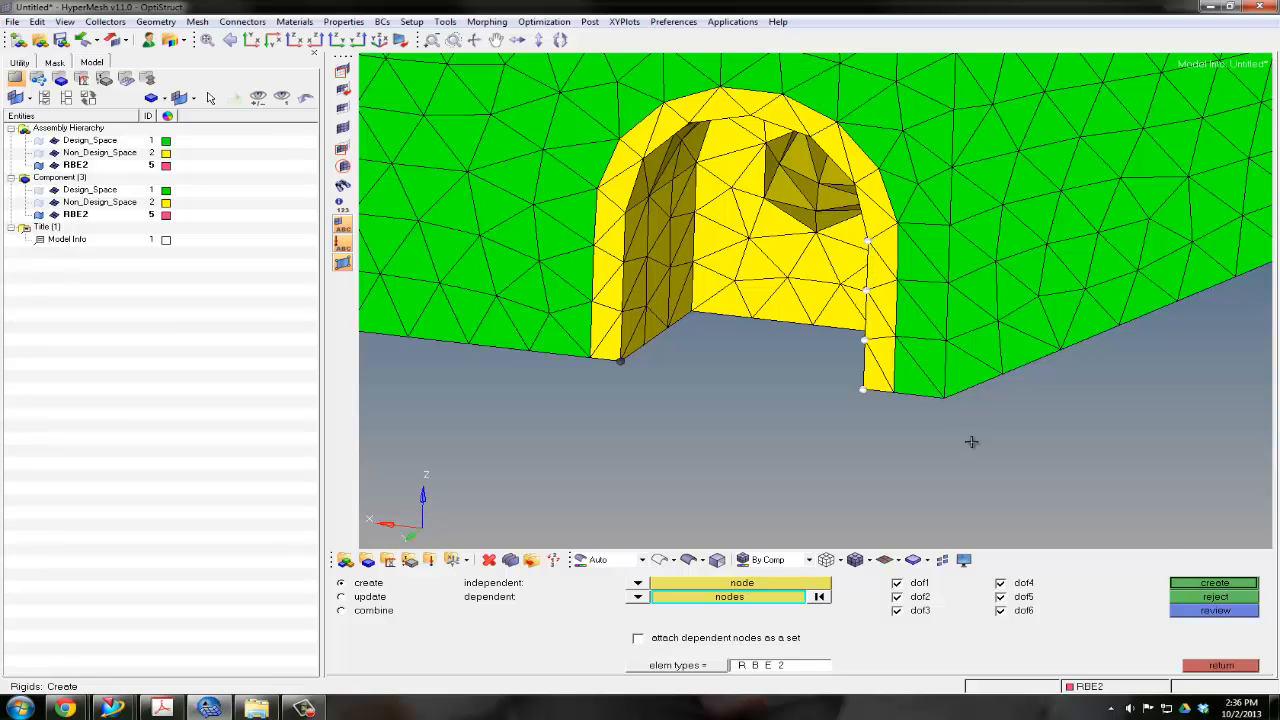
click(1196, 582)
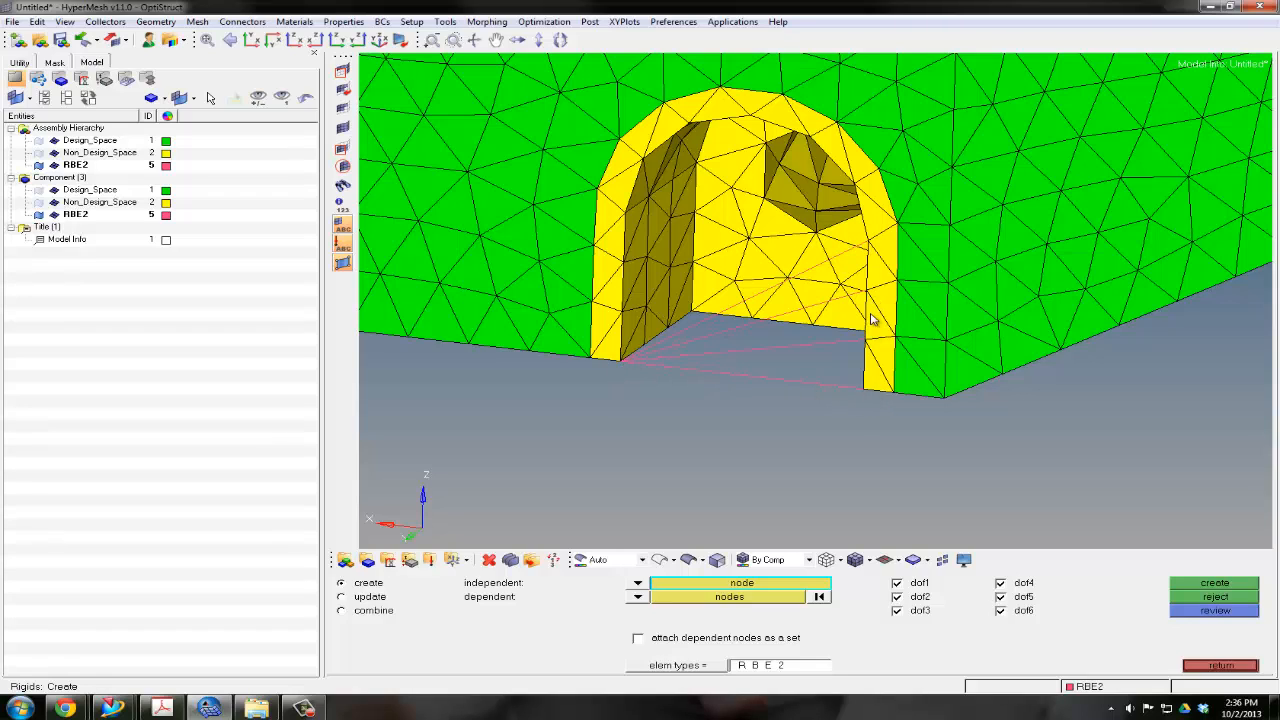
click(1210, 597)
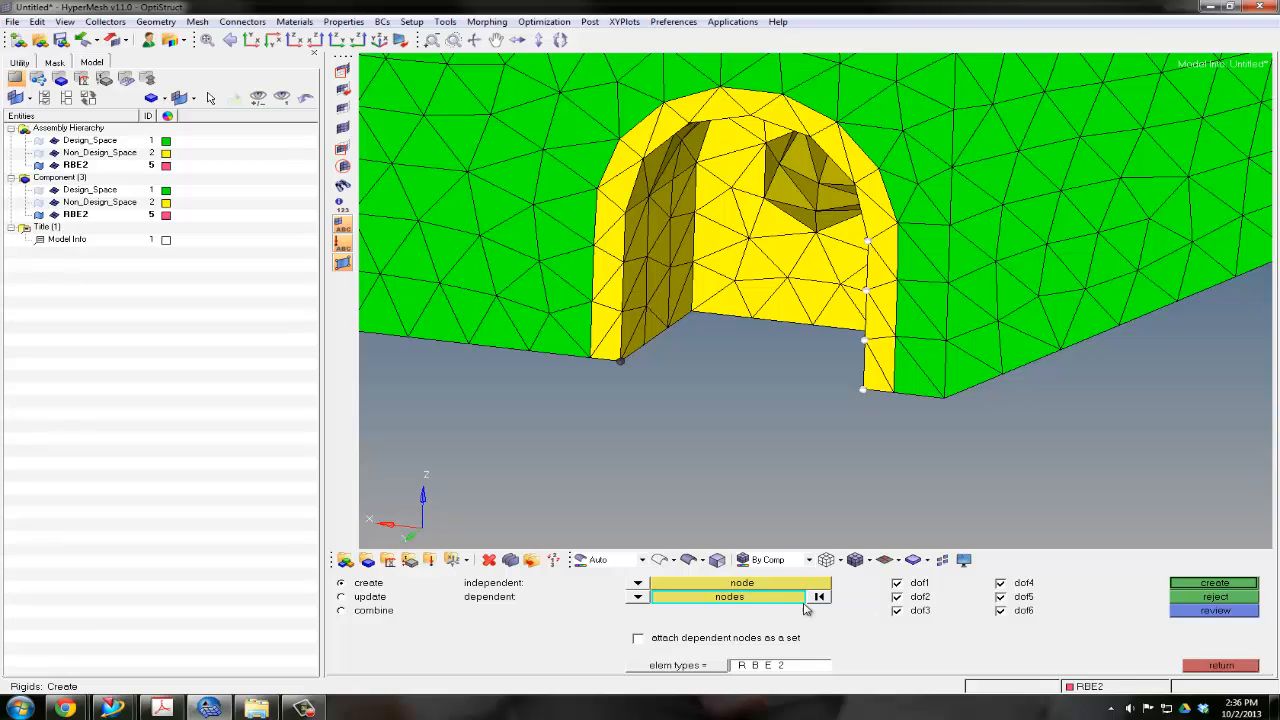
Set the independent node to calculate node and pick one dependent node on the inner wall of the right end ring's hole
click(640, 584)
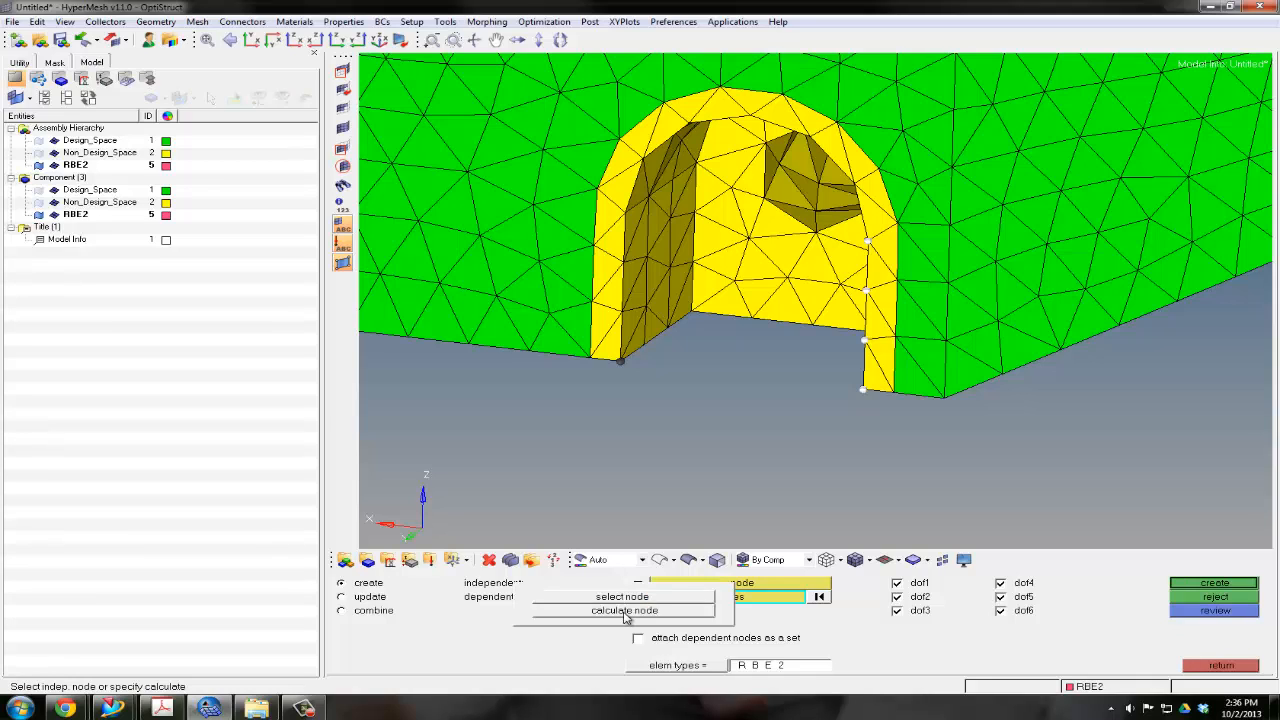
click(625, 611)
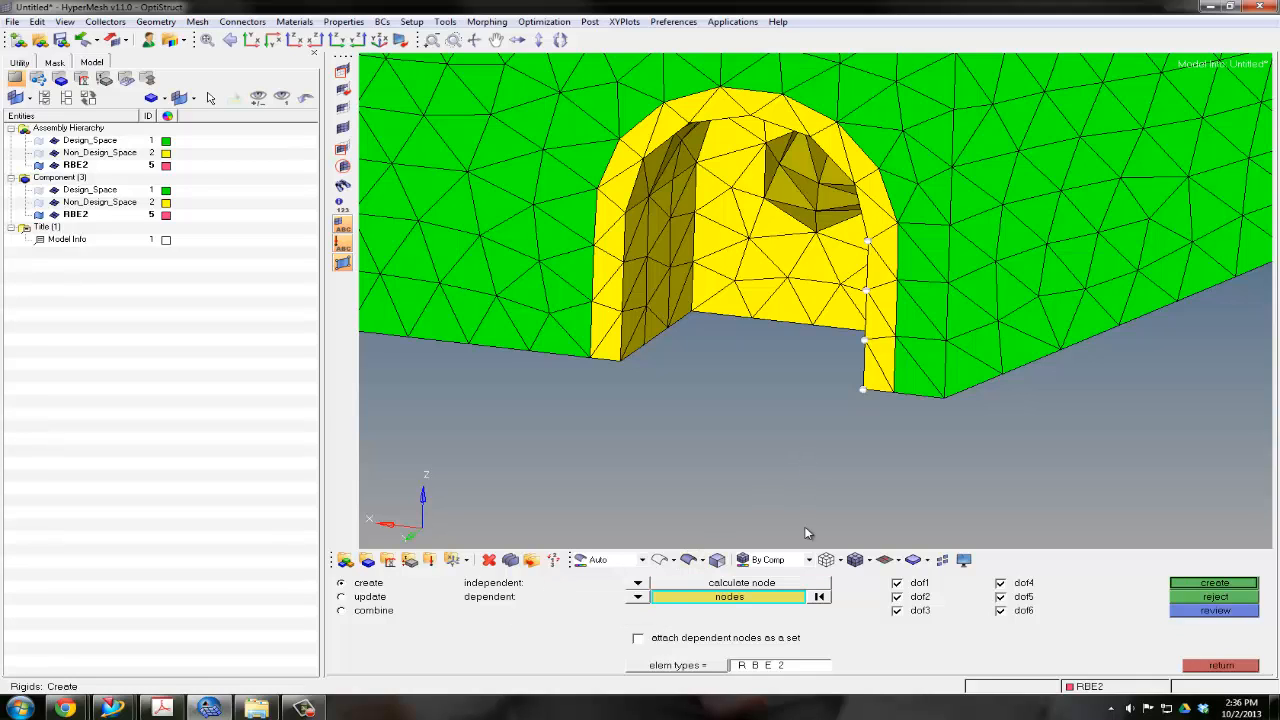
scroll(843, 409, down, 5)
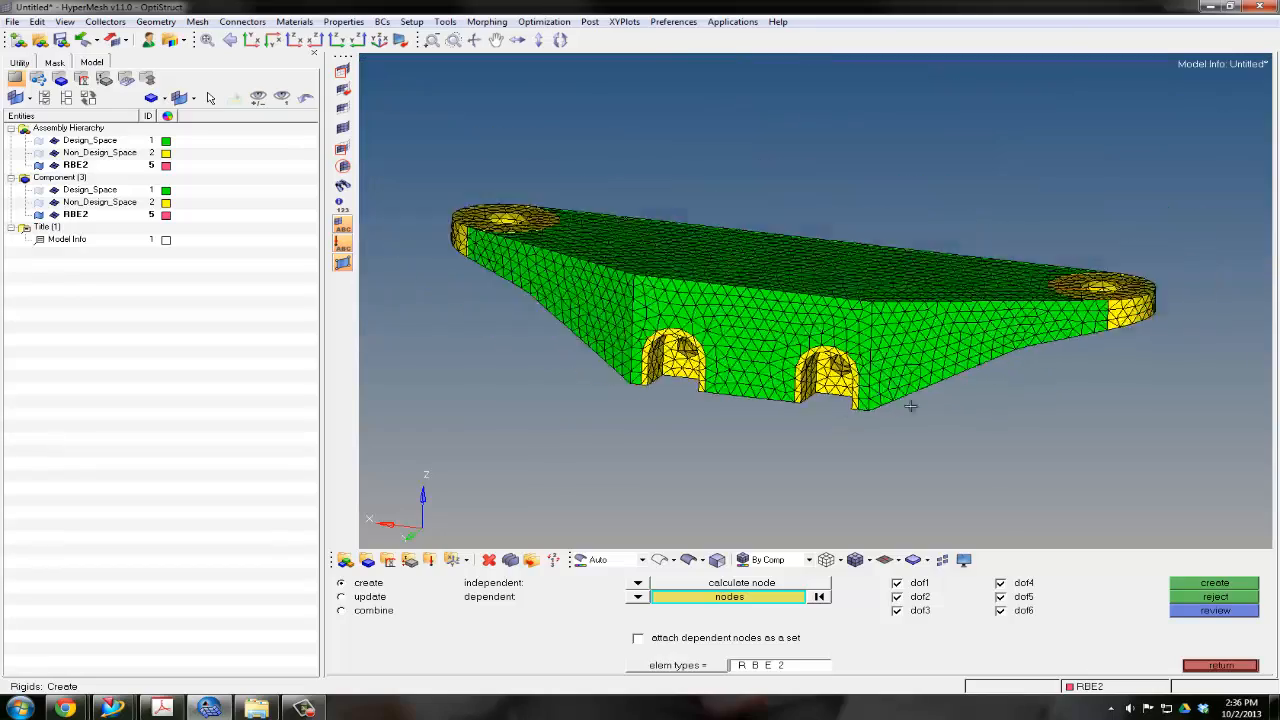
scroll(701, 408, up, 4)
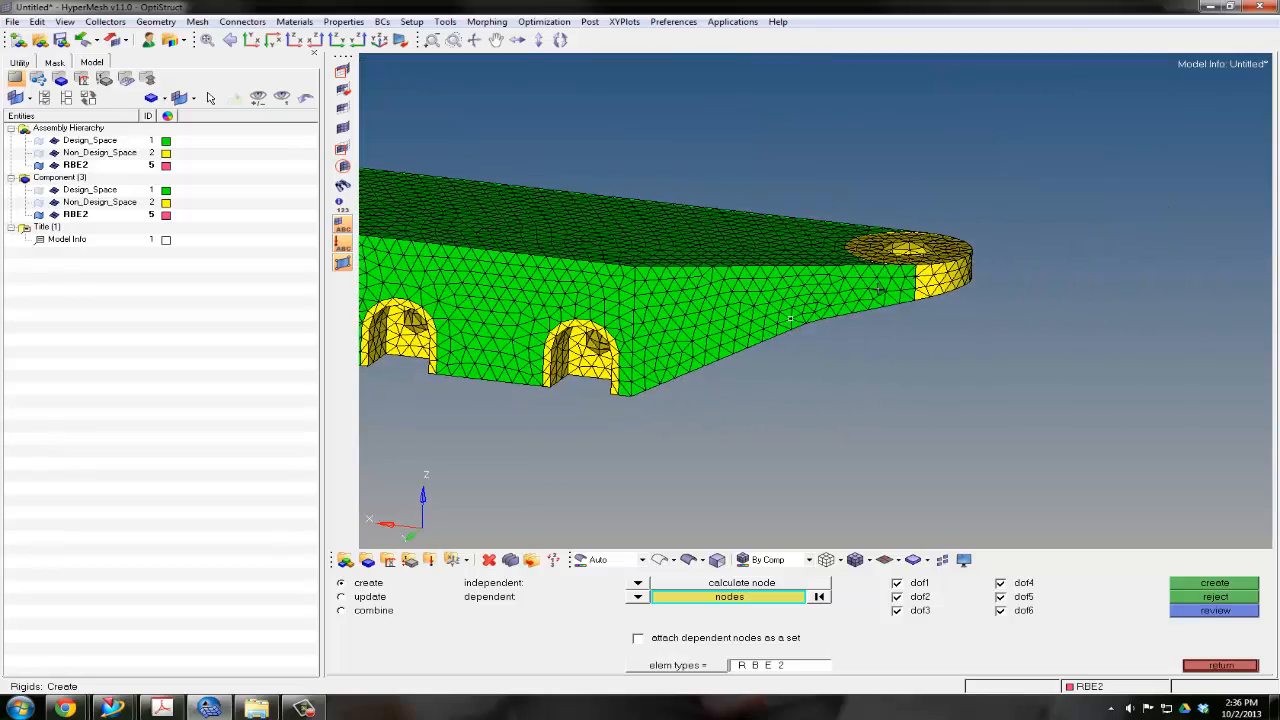
scroll(929, 284, up, 2)
ctrl+right_drag(929, 284, 830, 360)
ctrl+scroll(830, 358, up, 3)
ctrl+drag(831, 382, 797, 343)
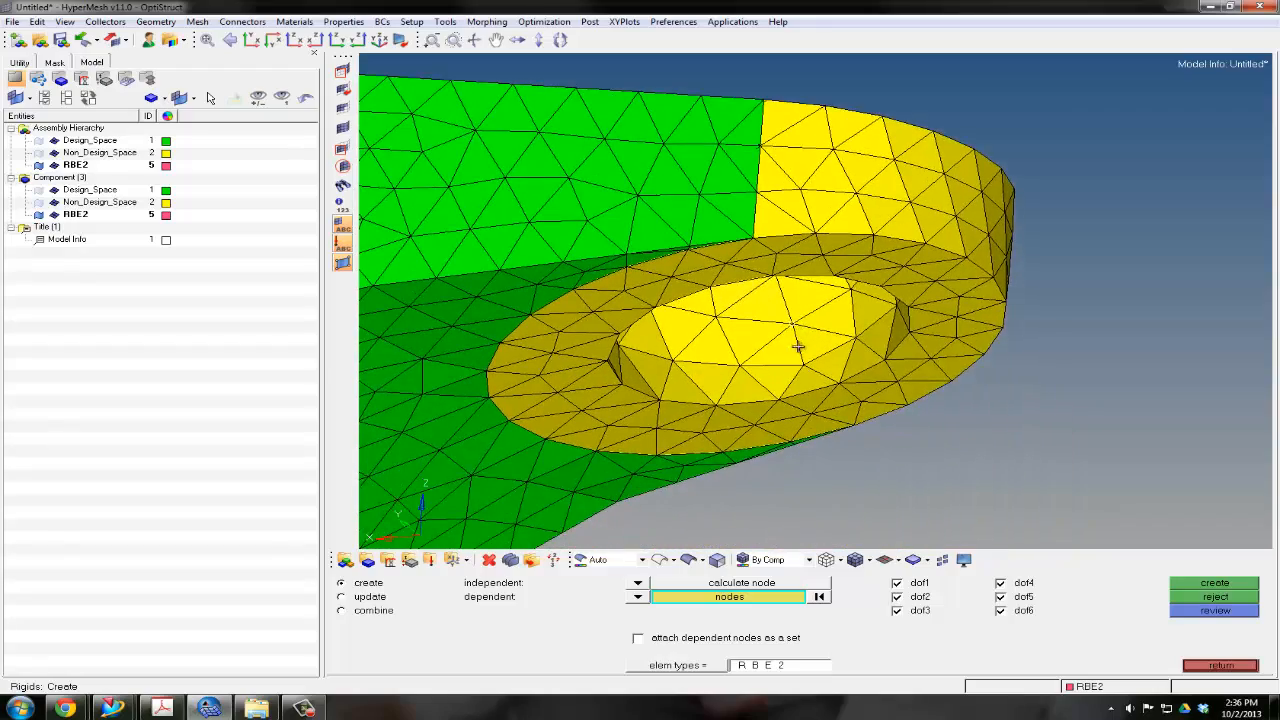
scroll(794, 320, up, 3)
ctrl+right_drag(792, 297, 849, 366)
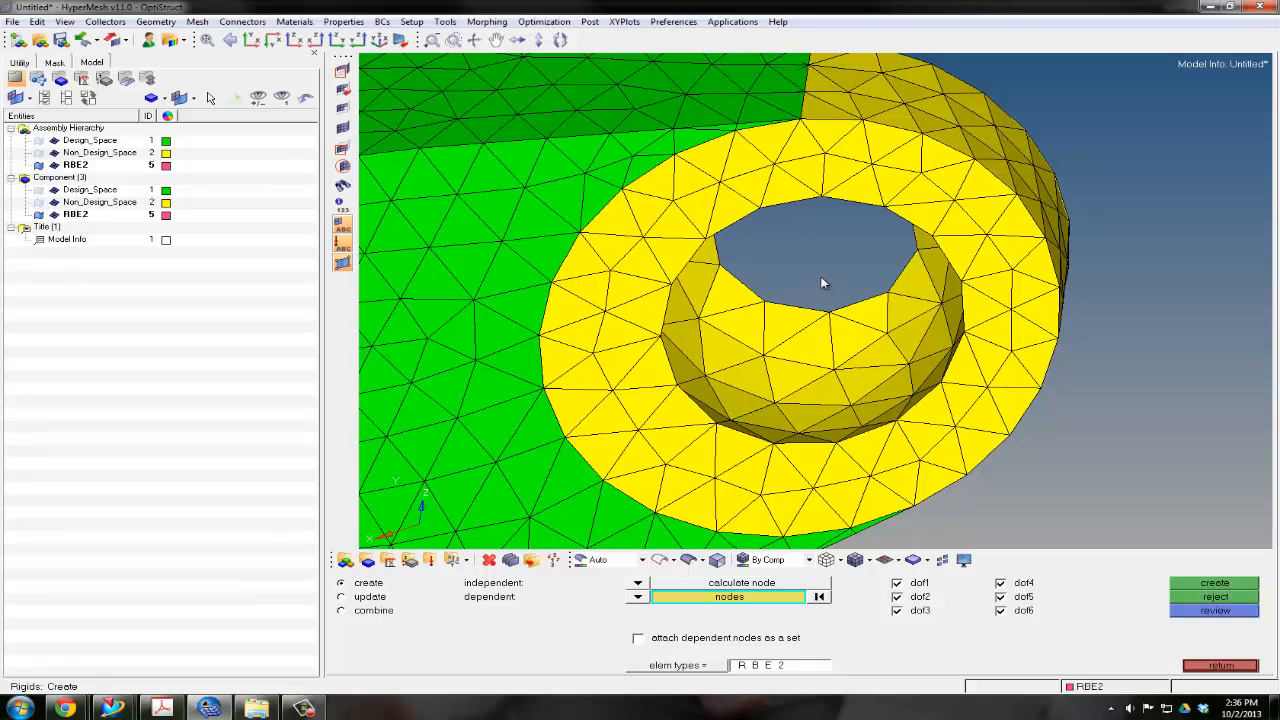
click(835, 368)
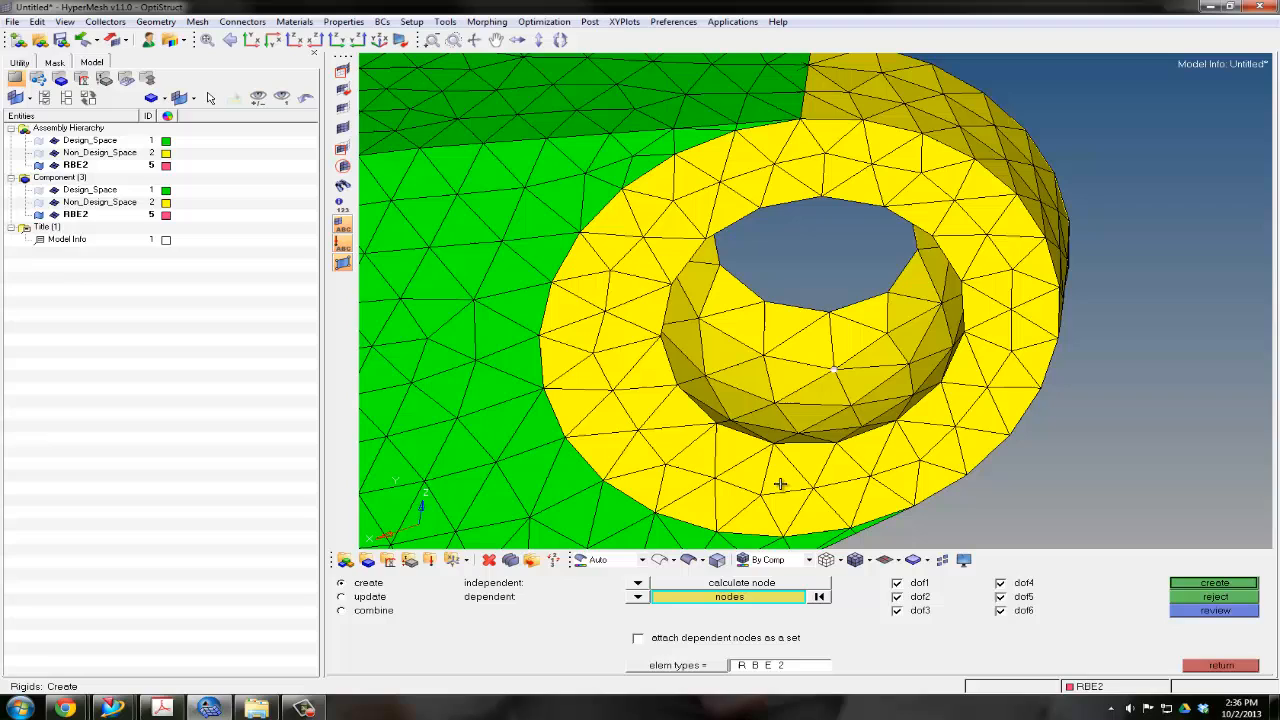
Extend the dependent selection by face over the whole hole wall and create the right end ring's RBE2 spider
click(720, 598)
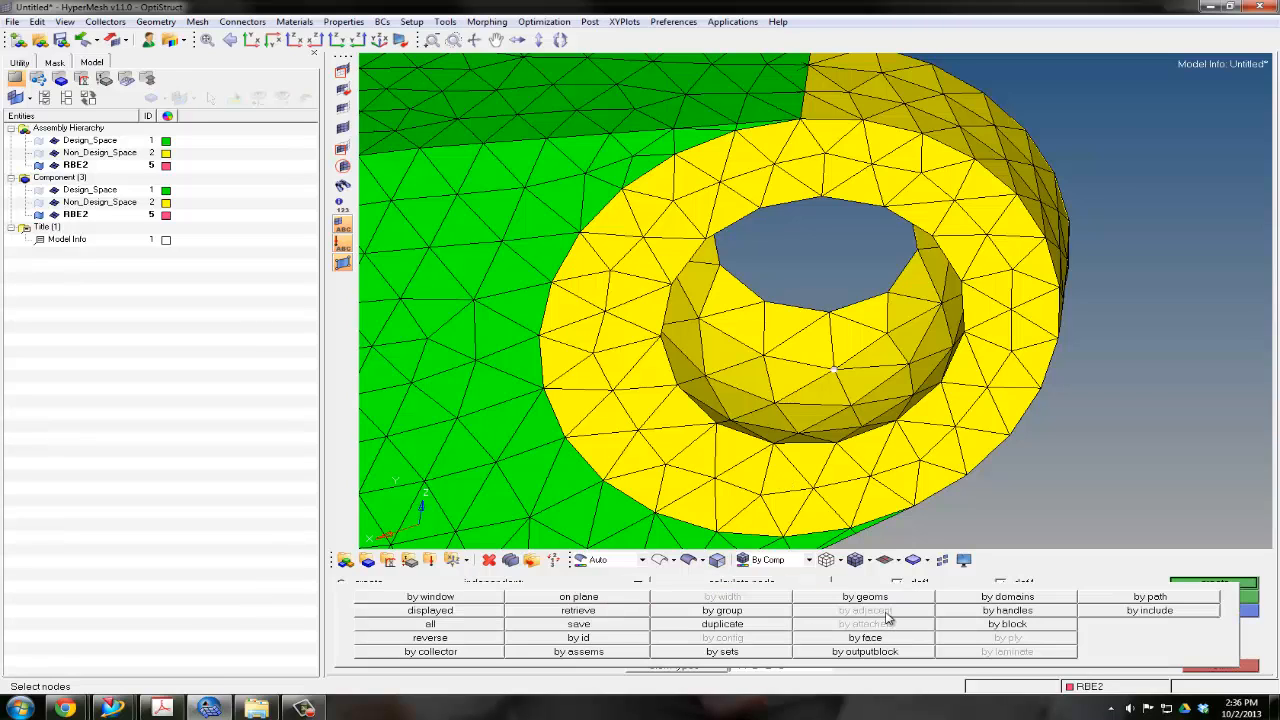
click(892, 641)
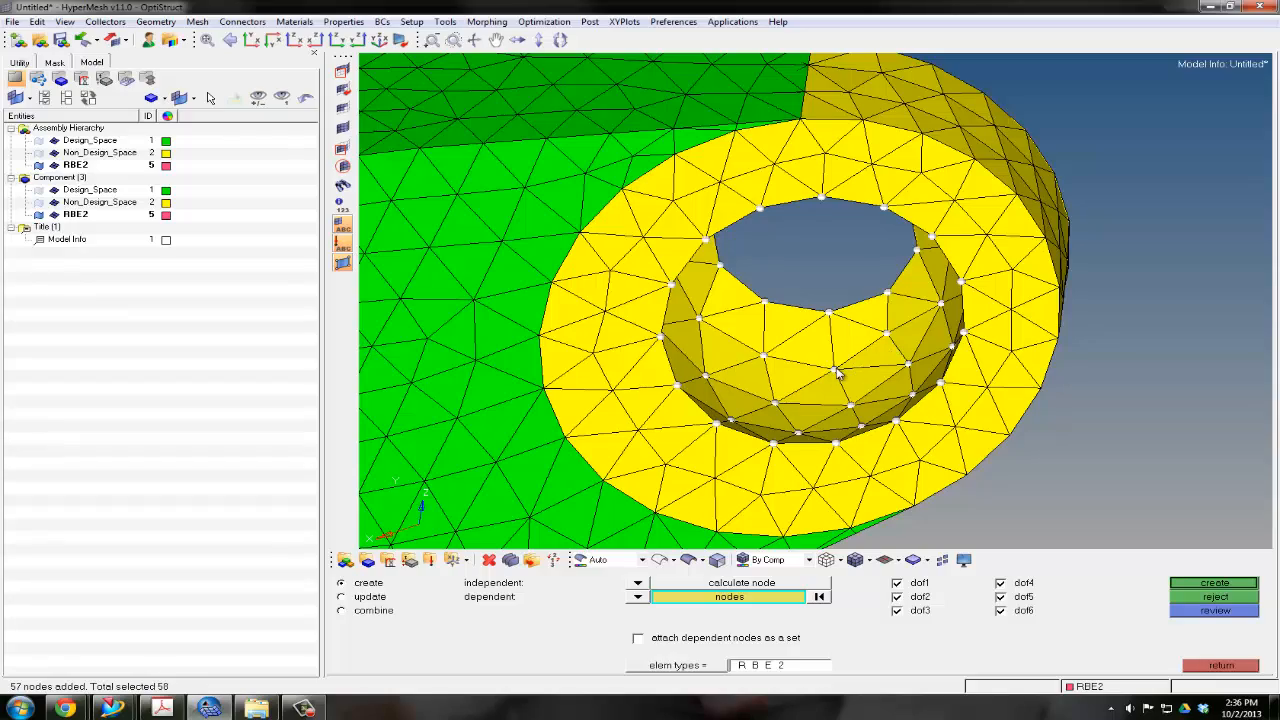
ctrl+drag(836, 372, 782, 334)
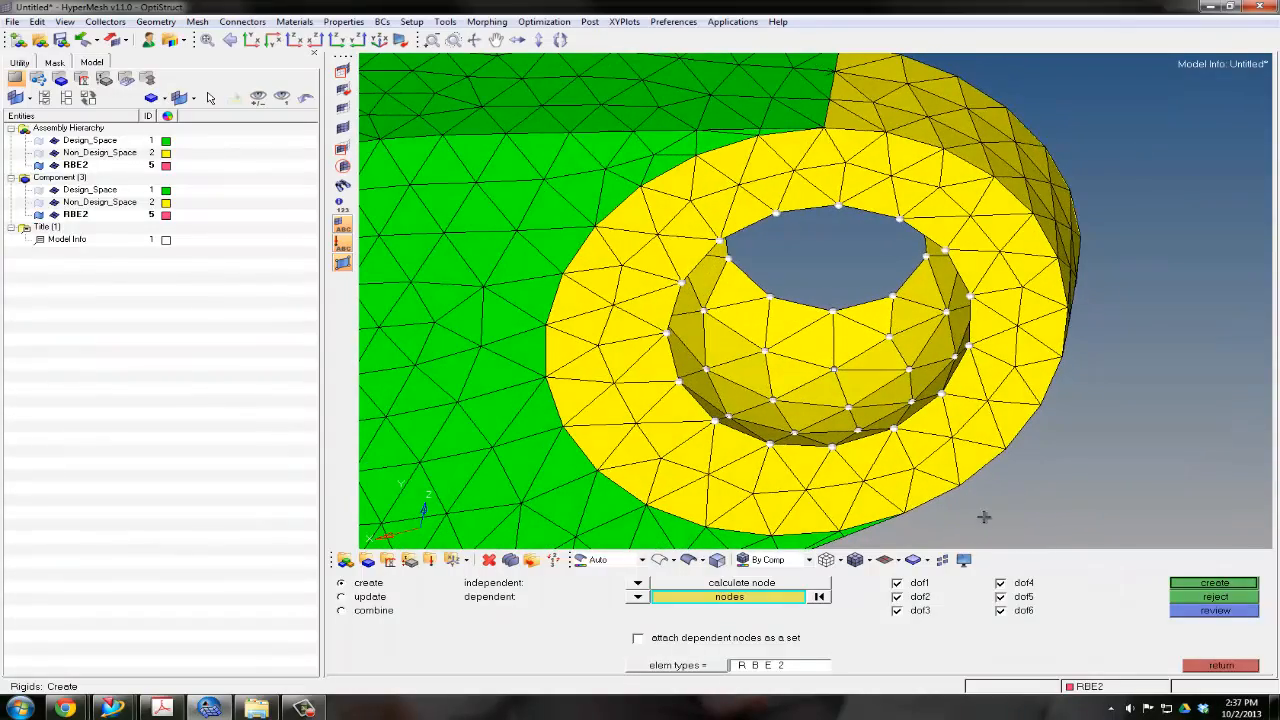
click(1182, 584)
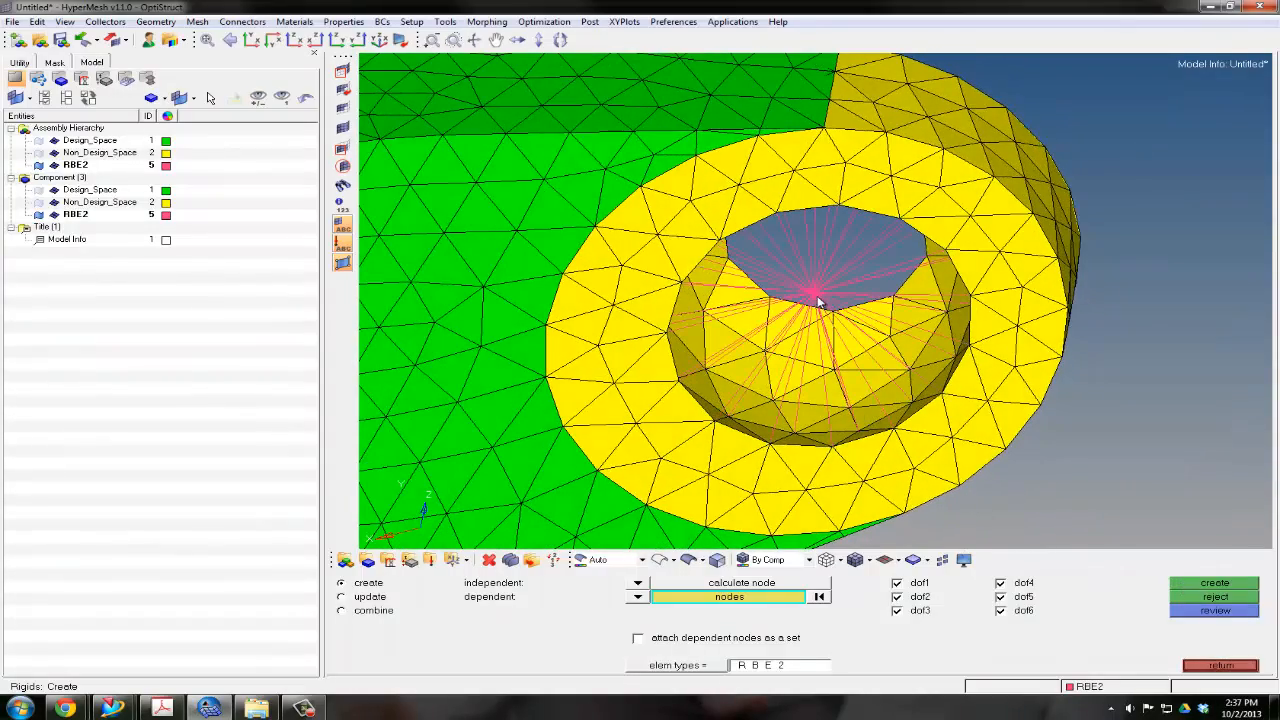
mouse_move(812, 293)
ctrl+mouse_down()
mouse_move(809, 274)
mouse_move(749, 254)
mouse_move(779, 288)
mouse_move(815, 291)
ctrl+mouse_up()
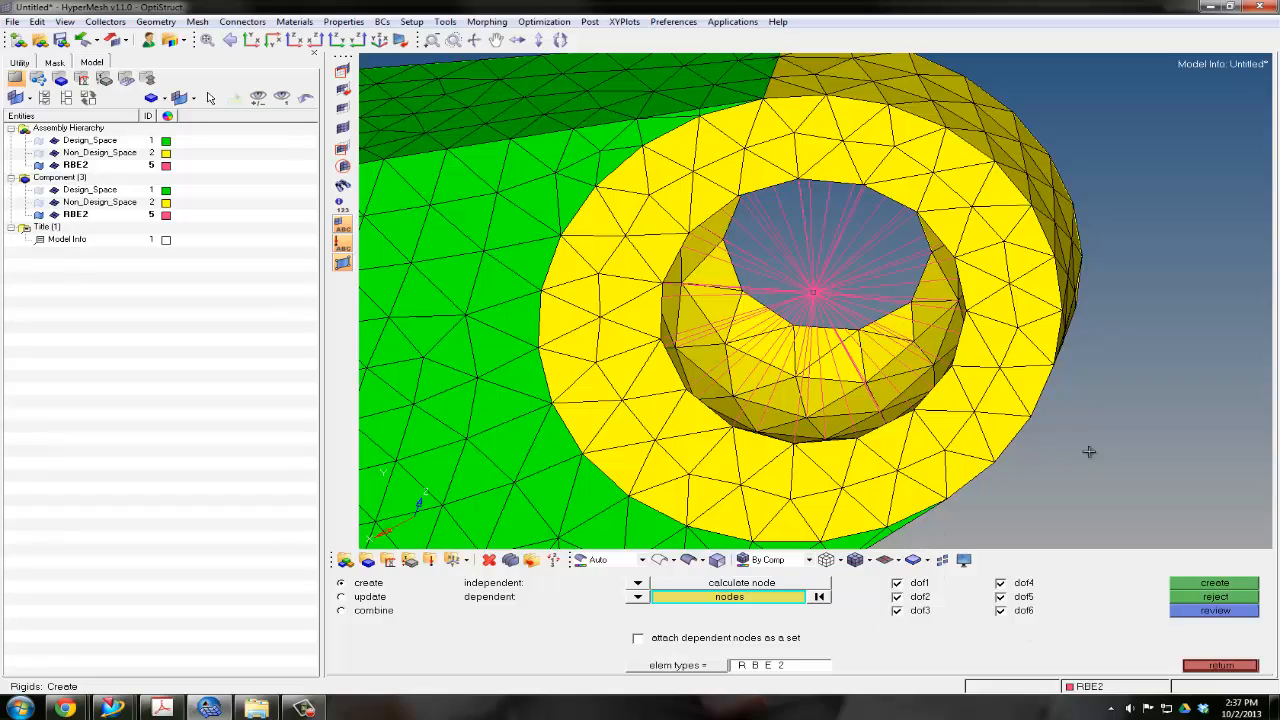
Create an RBE2 spider with a calculated centre node in the opposite end ring's hole, selecting its wall nodes by face
scroll(962, 380, down, 5)
ctrl+right_drag(939, 333, 1039, 238)
ctrl+right_drag(954, 281, 1036, 175)
ctrl+scroll(704, 359, up, 3)
scroll(702, 357, up, 4)
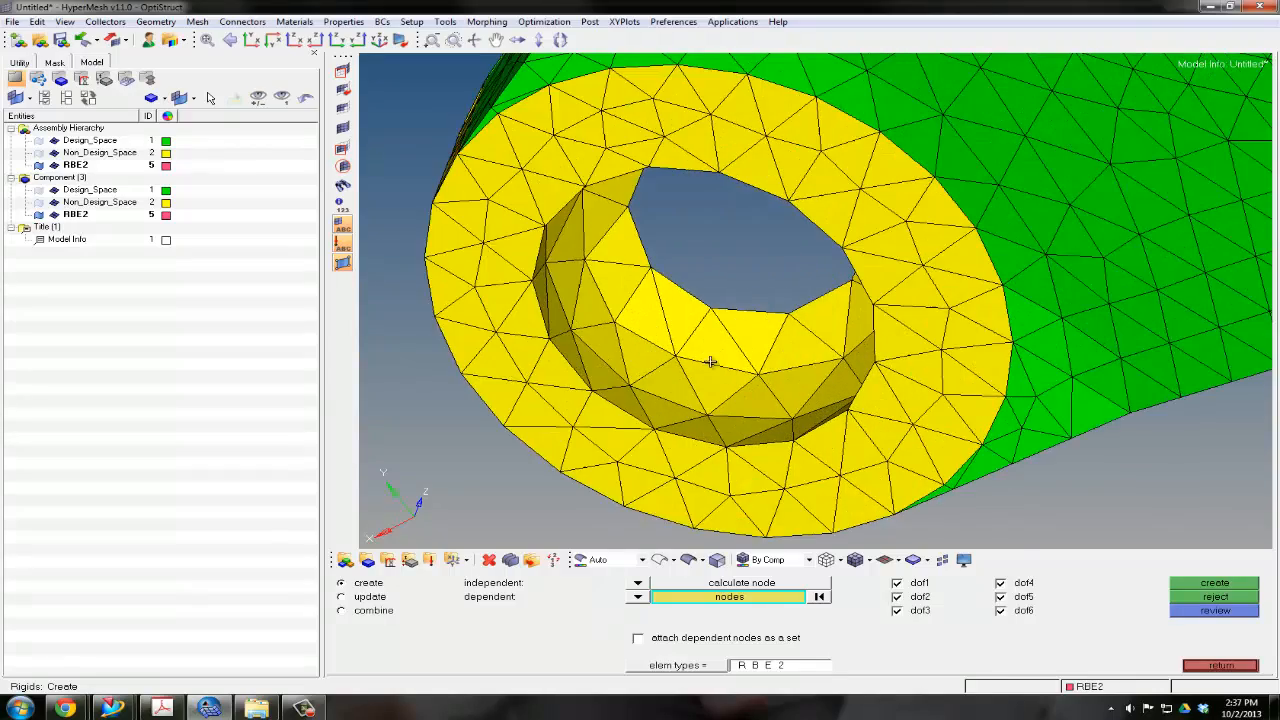
ctrl+right_drag(708, 360, 737, 380)
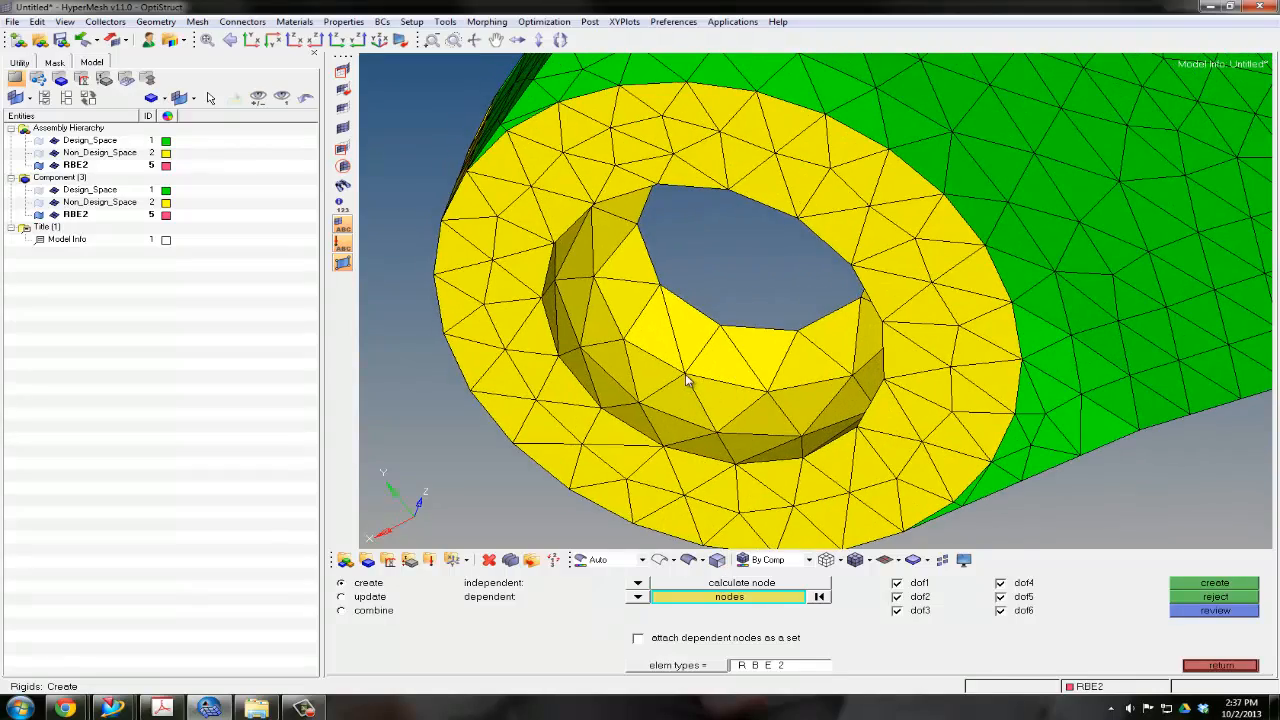
click(730, 597)
click(836, 640)
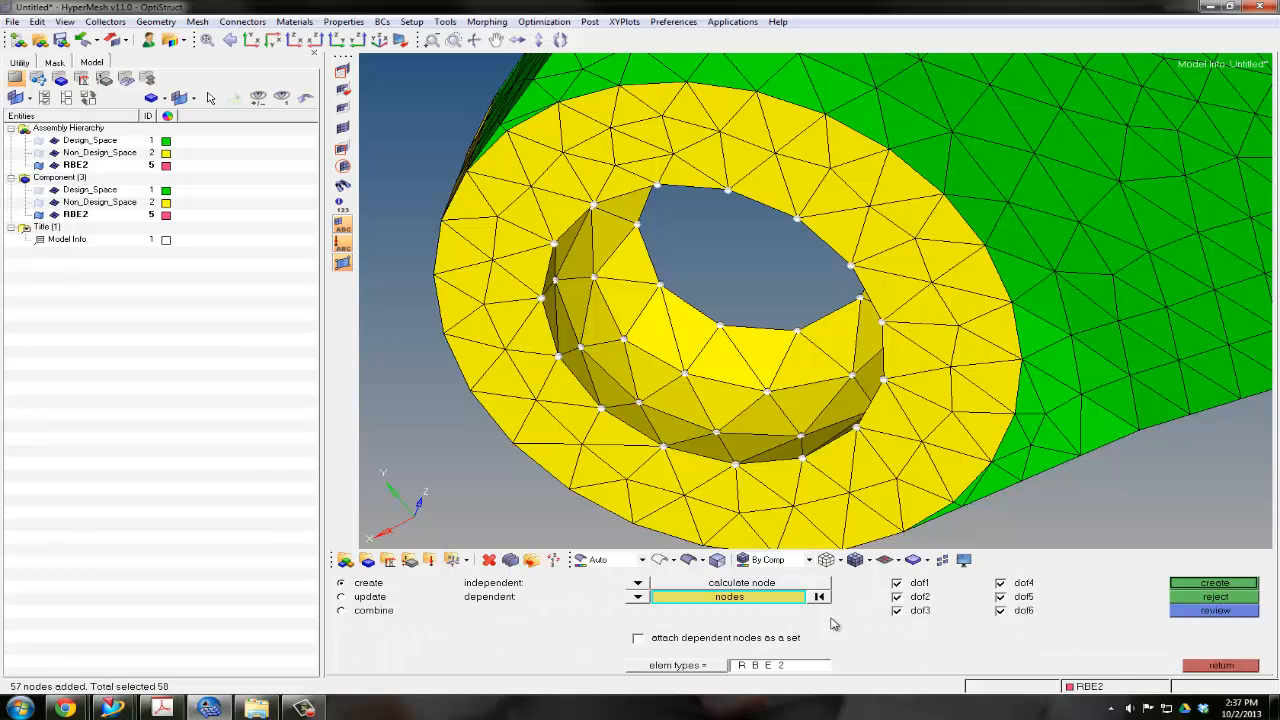
ctrl+drag(783, 388, 791, 357)
click(1212, 583)
Show the Non_Design_Space geometry and display the elements as wireframe around the left arched slot's bolt hole
ctrl+scroll(791, 357, down, 7)
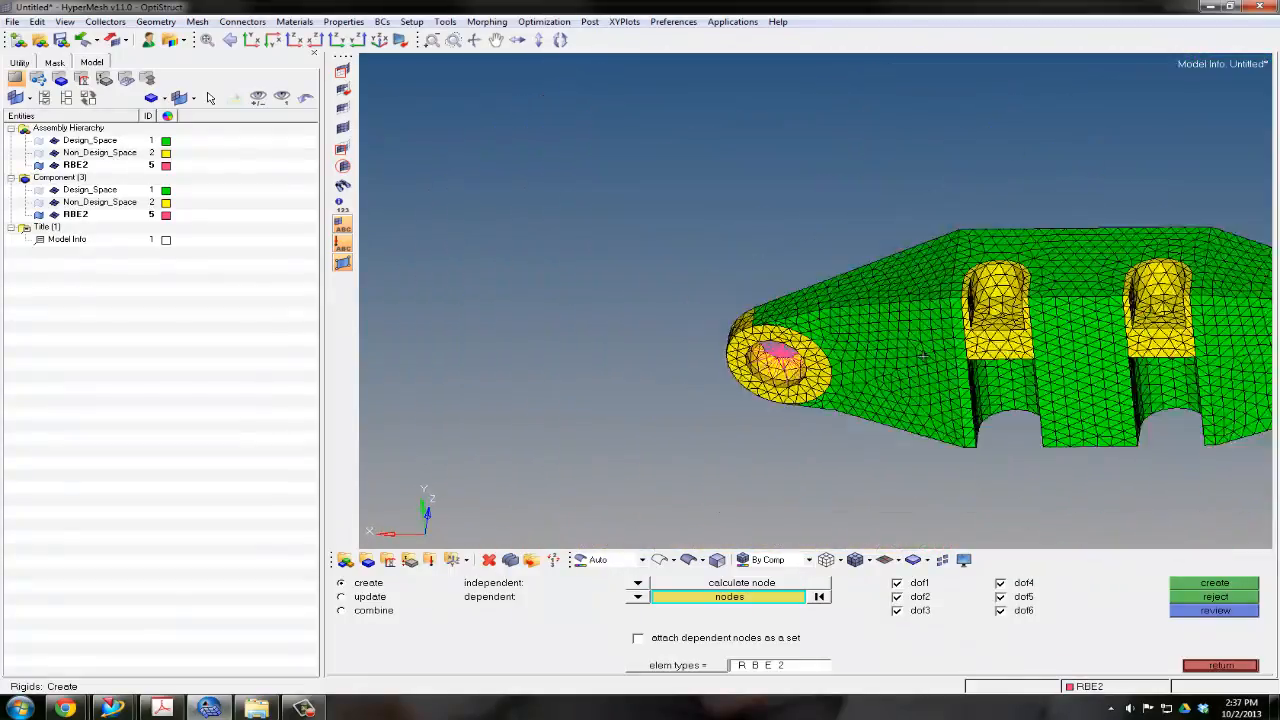
ctrl+right_drag(970, 349, 730, 340)
mouse_move(814, 312)
ctrl+mouse_down()
mouse_move(829, 371)
mouse_move(811, 380)
mouse_move(815, 356)
ctrl+mouse_up()
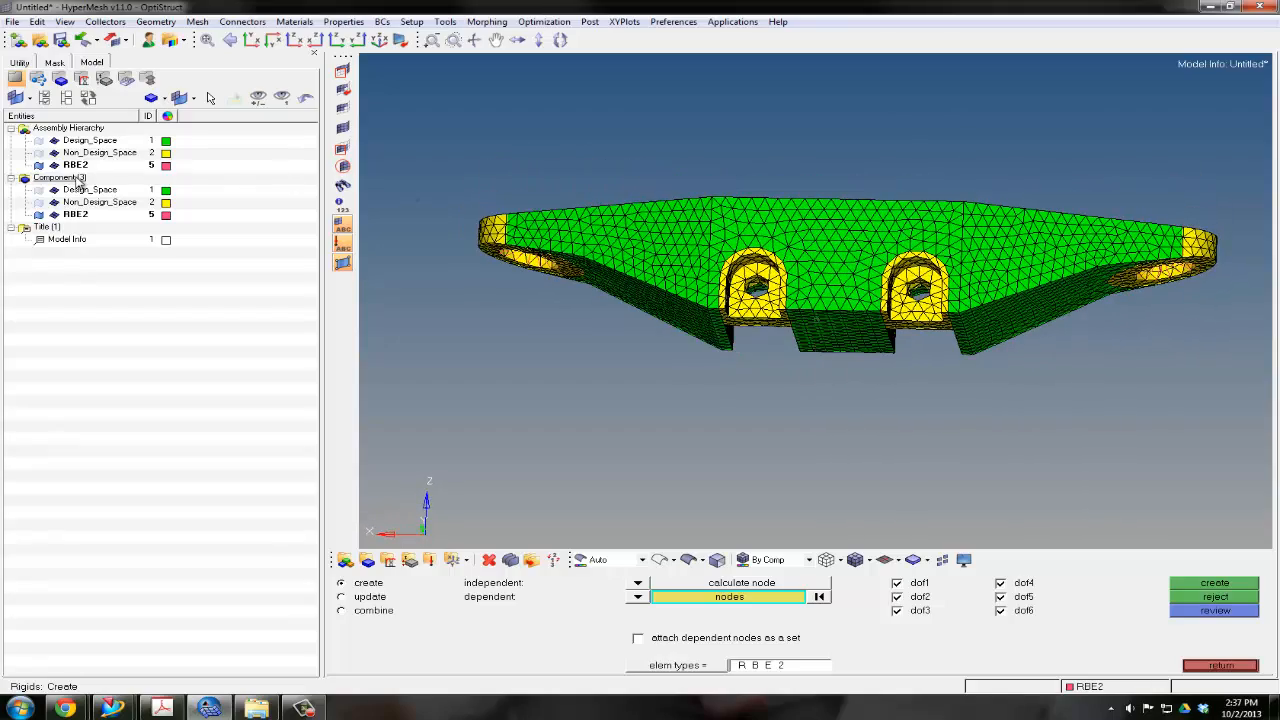
click(40, 154)
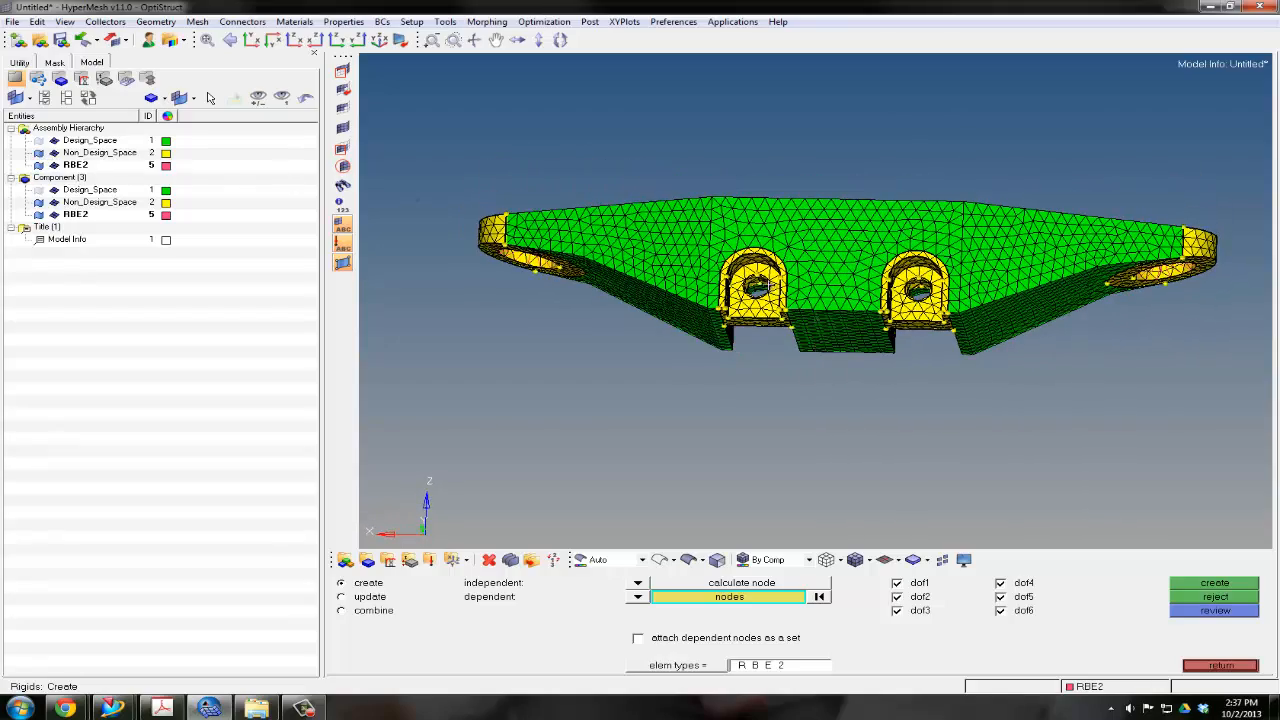
ctrl+scroll(766, 285, up, 7)
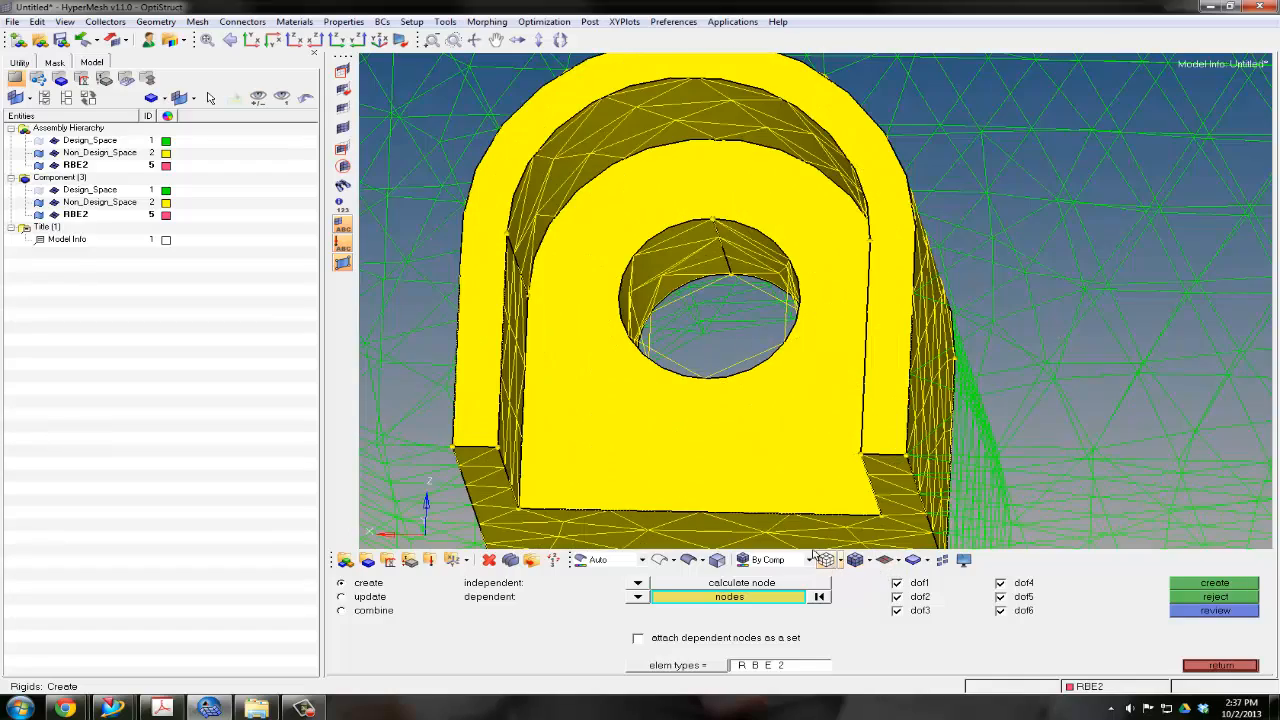
click(829, 562)
ctrl+scroll(805, 362, down, 5)
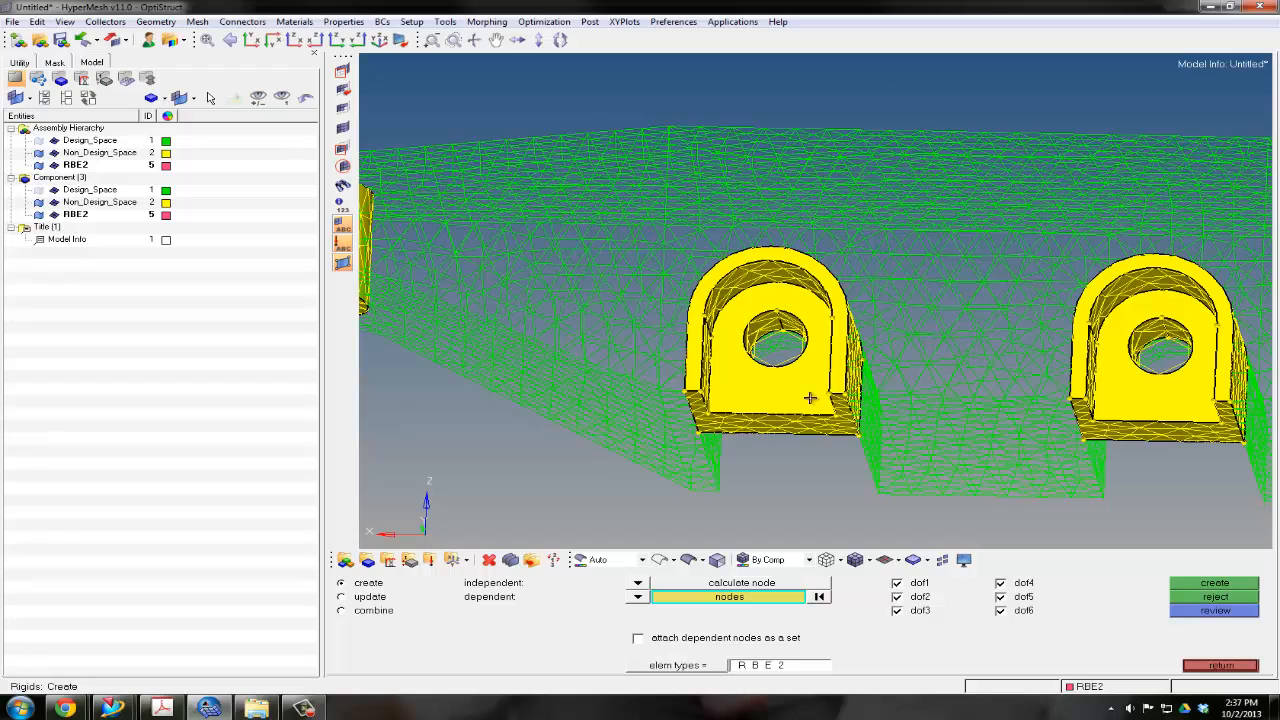
ctrl+scroll(738, 342, up, 4)
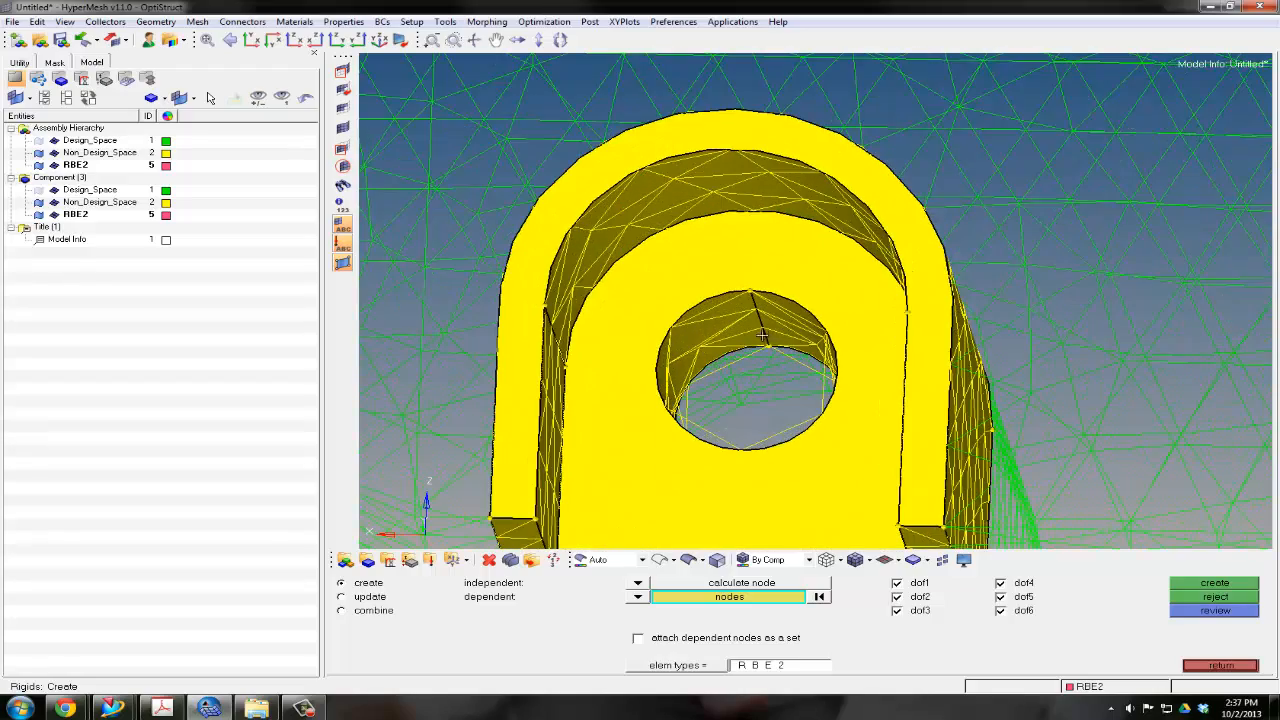
ctrl+drag(780, 350, 664, 365)
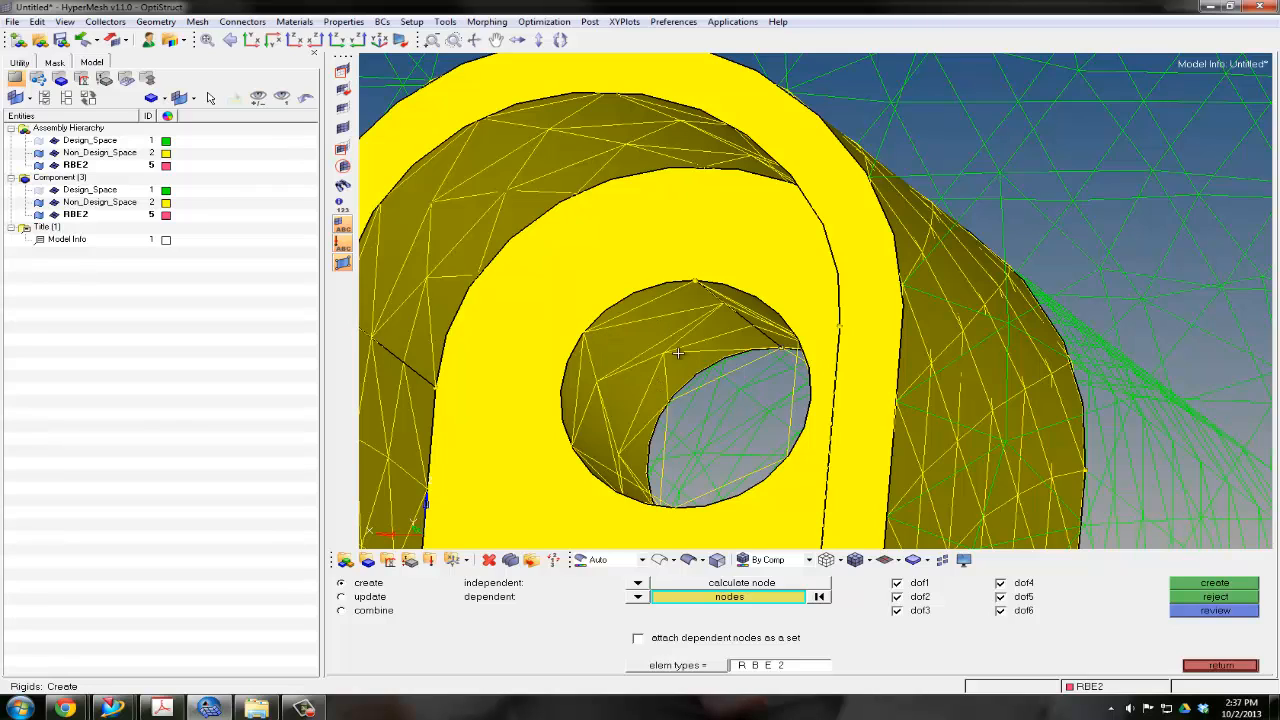
Select the dependent nodes of the left arched slot's bolt hole by geometry, using the hole's cylindrical surface
click(720, 597)
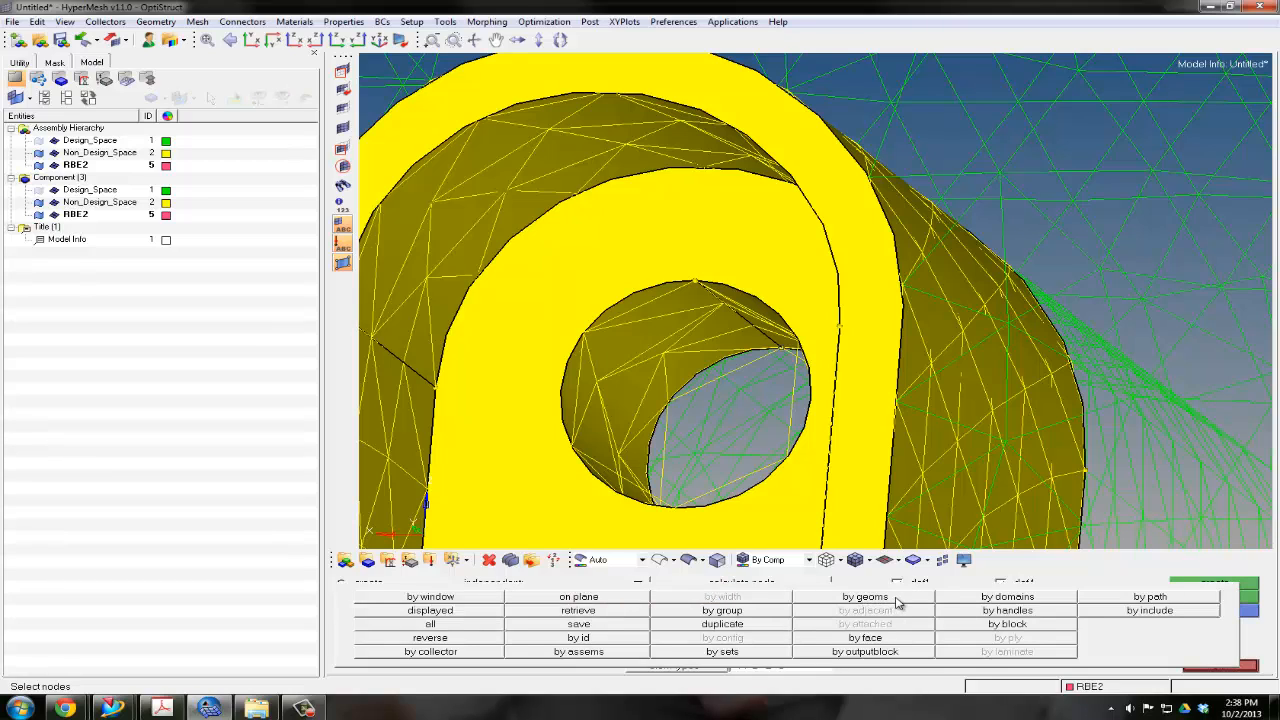
click(897, 600)
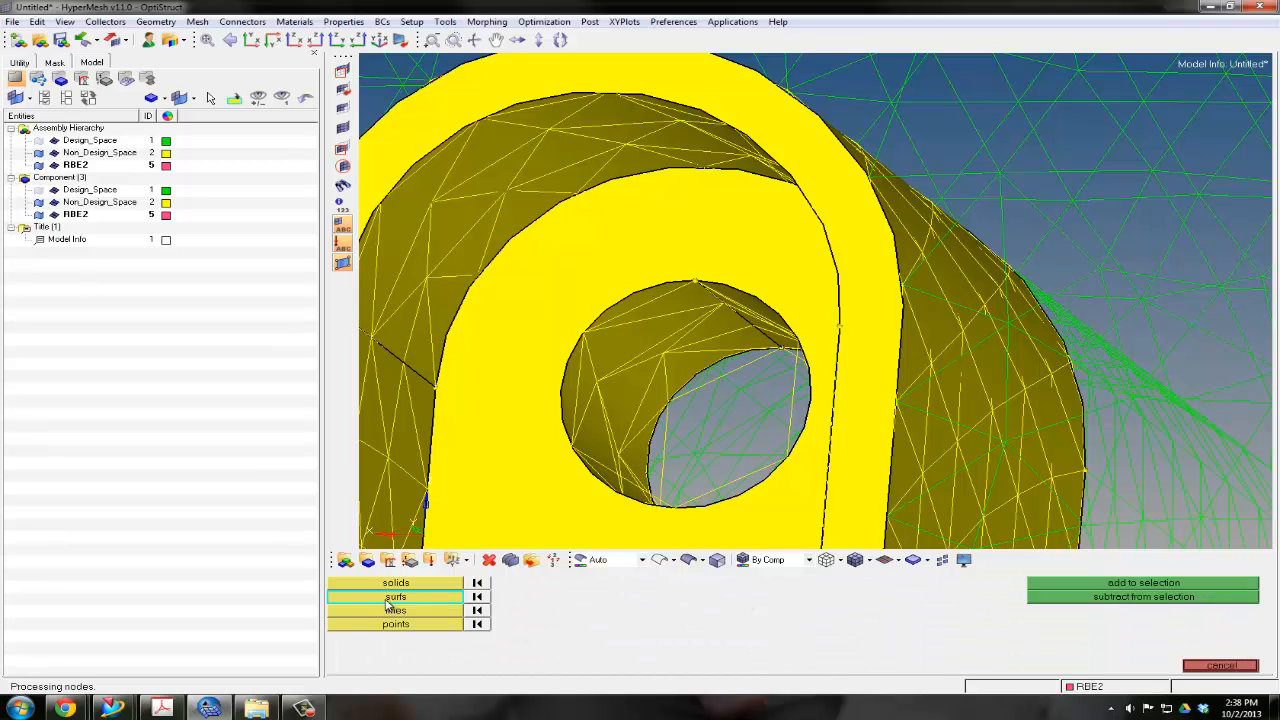
click(386, 598)
click(639, 337)
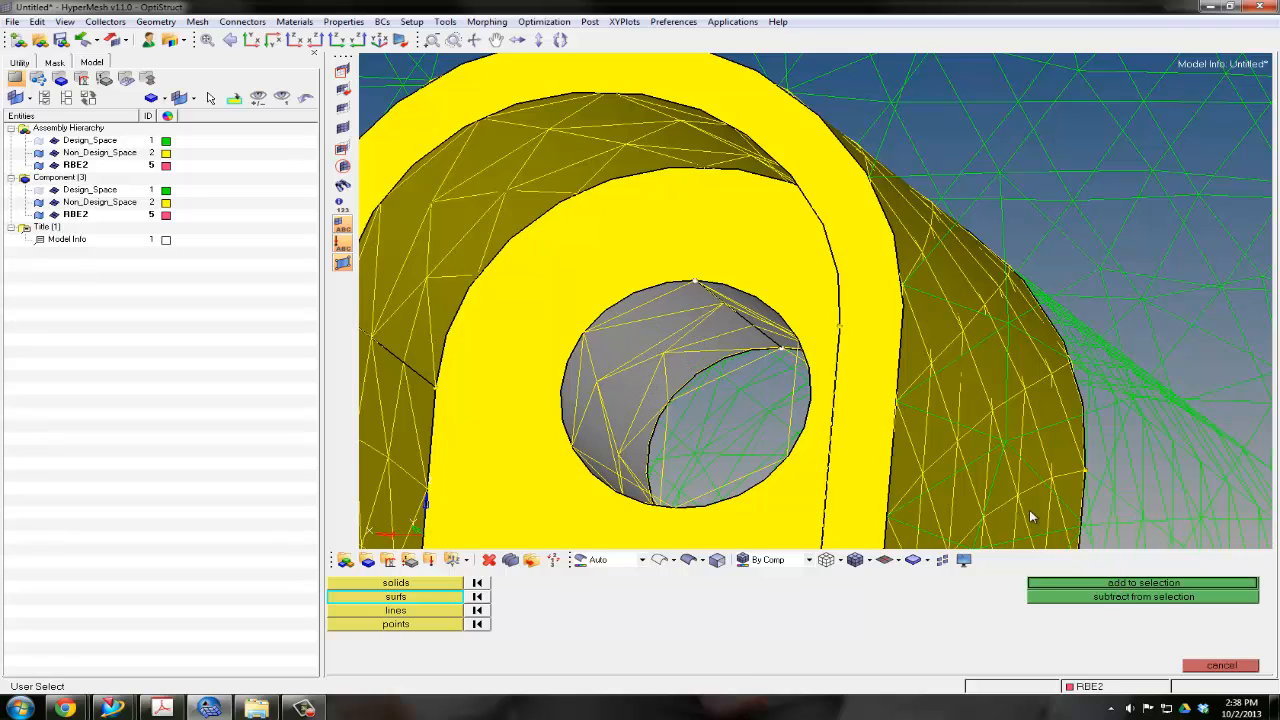
click(1101, 584)
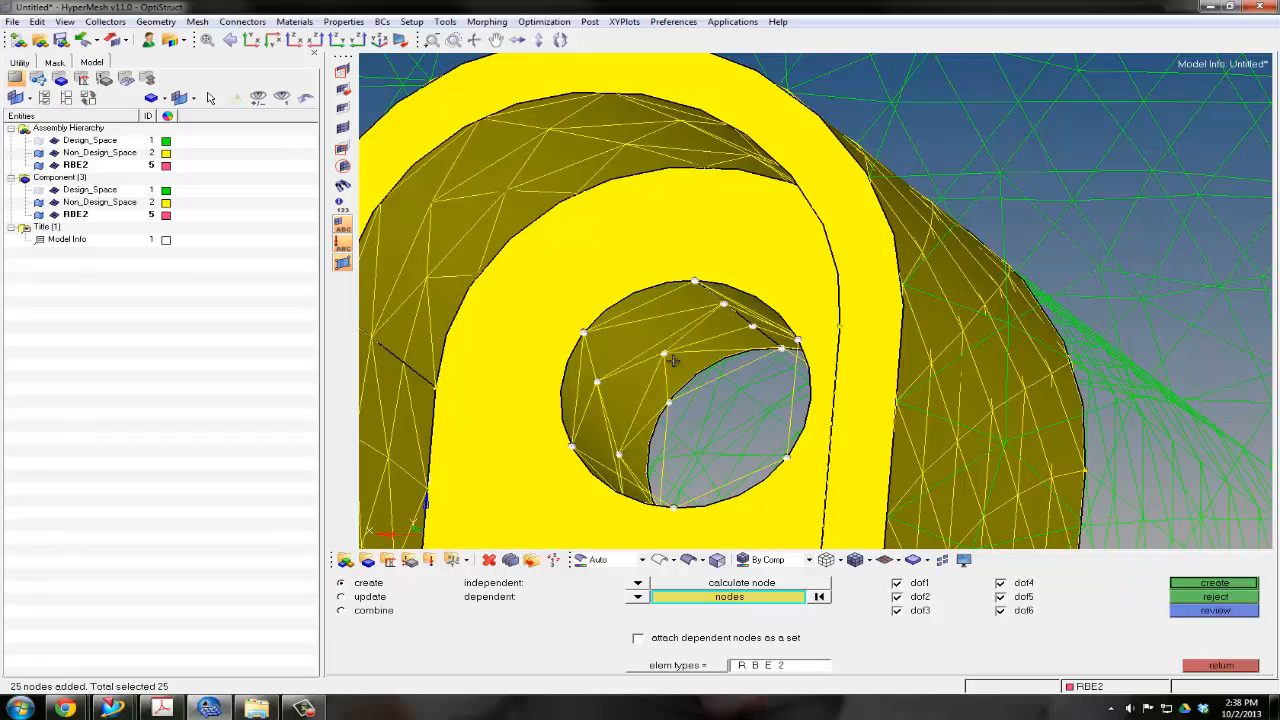
Create the RBE2 spider with a calculated centre node in the left arched slot's bolt hole
ctrl+drag(677, 360, 686, 397)
ctrl+scroll(686, 397, down, 4)
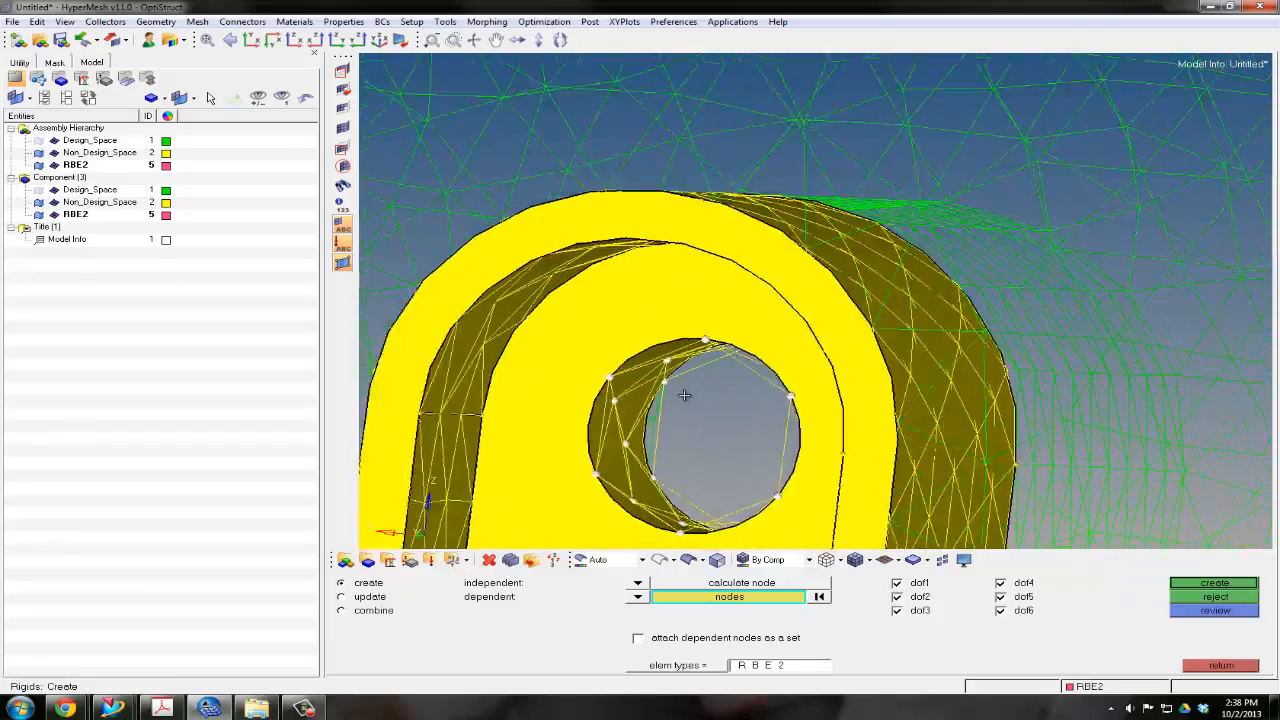
ctrl+right_drag(739, 401, 742, 346)
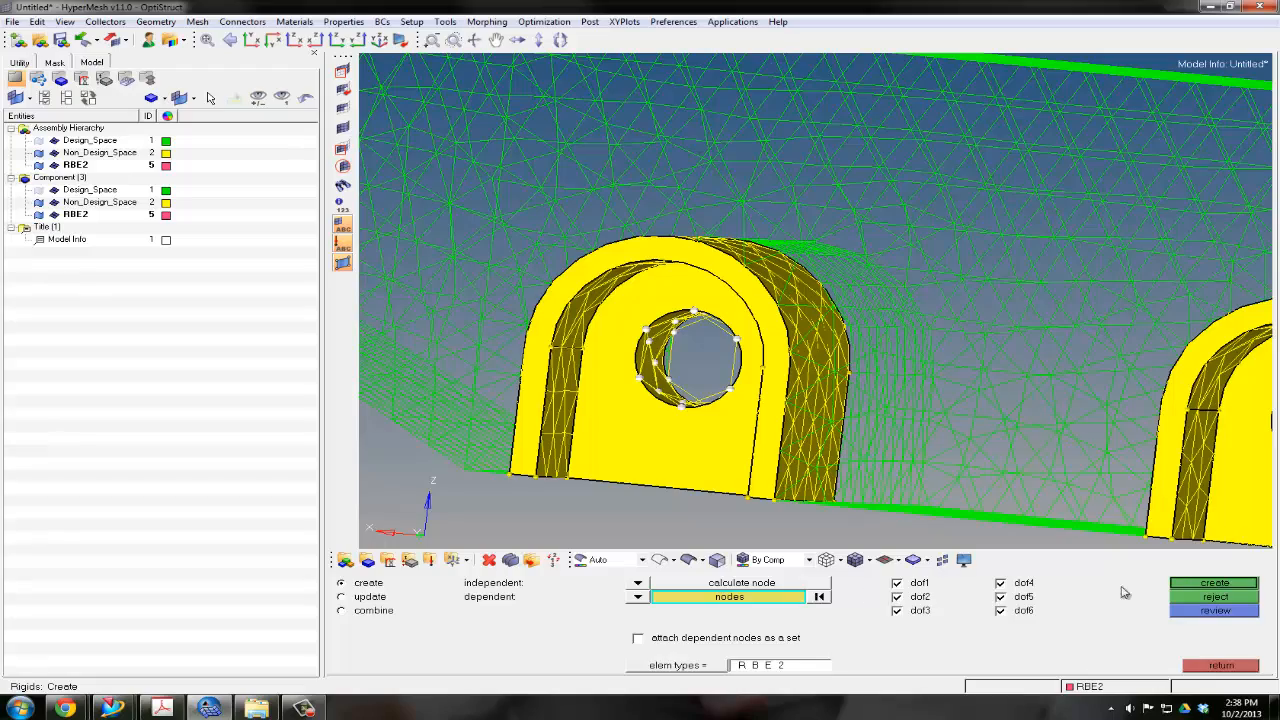
click(1184, 585)
Create an RBE2 spider with a calculated centre node in the right arched slot's bolt hole, selecting its nodes by the hole surface geometry
ctrl+right_drag(961, 381, 697, 306)
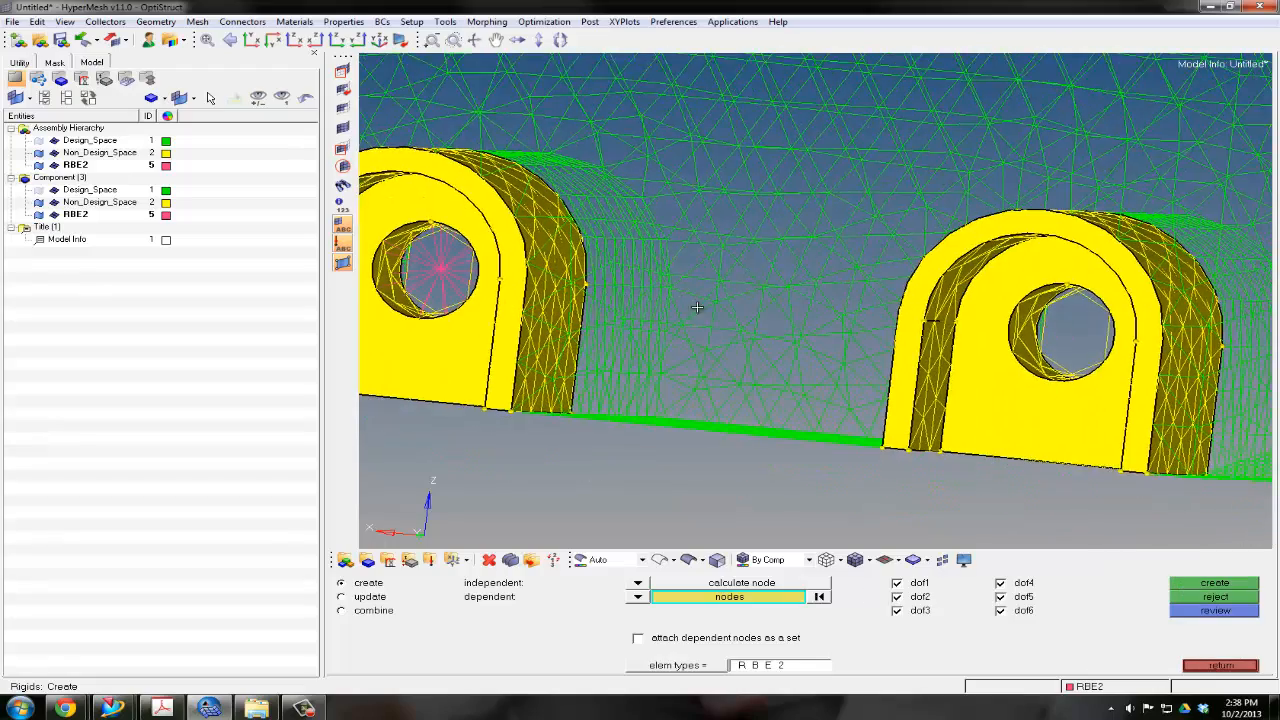
ctrl+scroll(1071, 346, up, 2)
ctrl+right_drag(1071, 346, 854, 343)
ctrl+scroll(854, 343, up, 2)
click(803, 593)
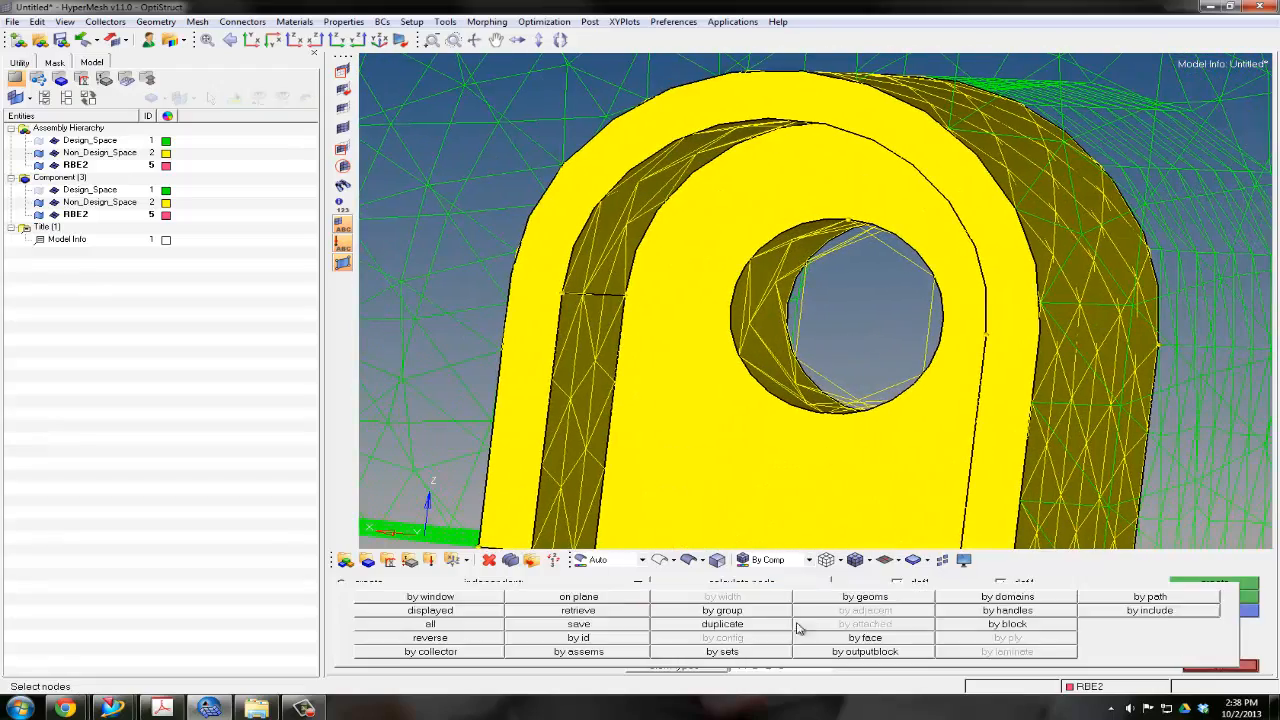
click(857, 601)
click(762, 315)
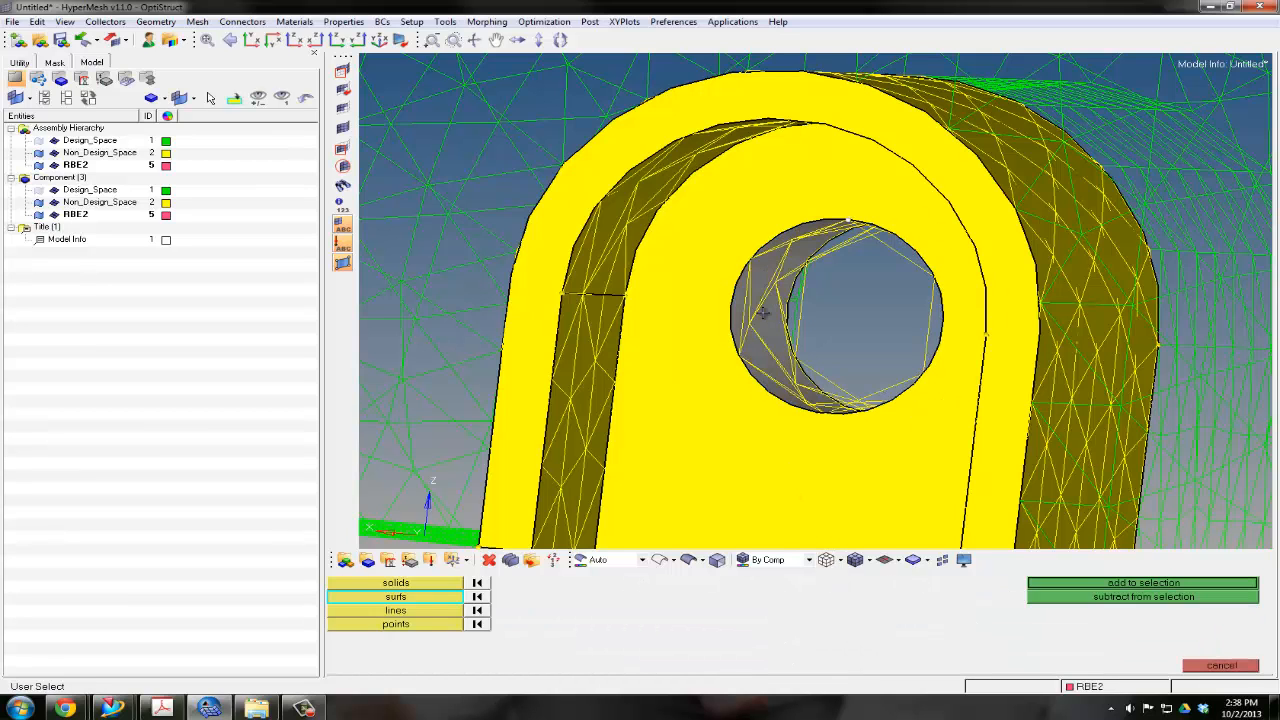
click(1087, 587)
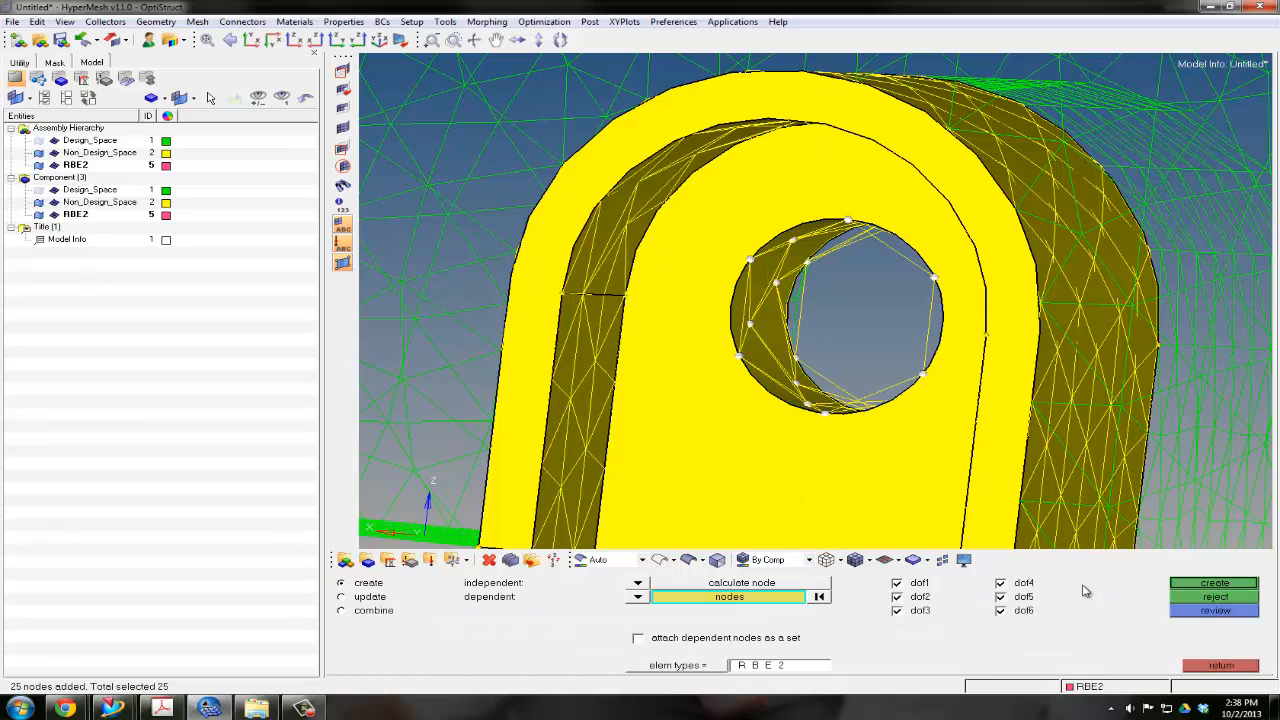
click(1192, 584)
Display the elements shaded with mesh lines and hide the geometry of the Non_Design_Space and RBE2 components
ctrl+scroll(893, 427, down, 3)
scroll(896, 425, down, 2)
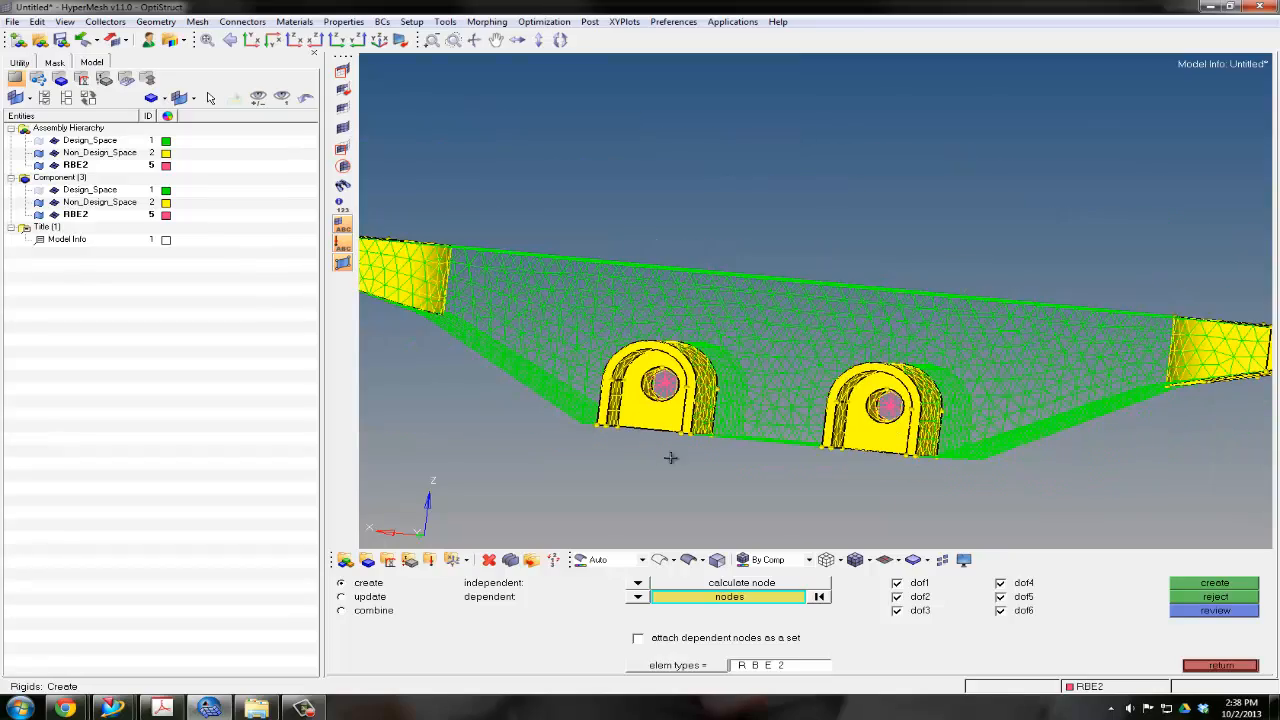
click(855, 559)
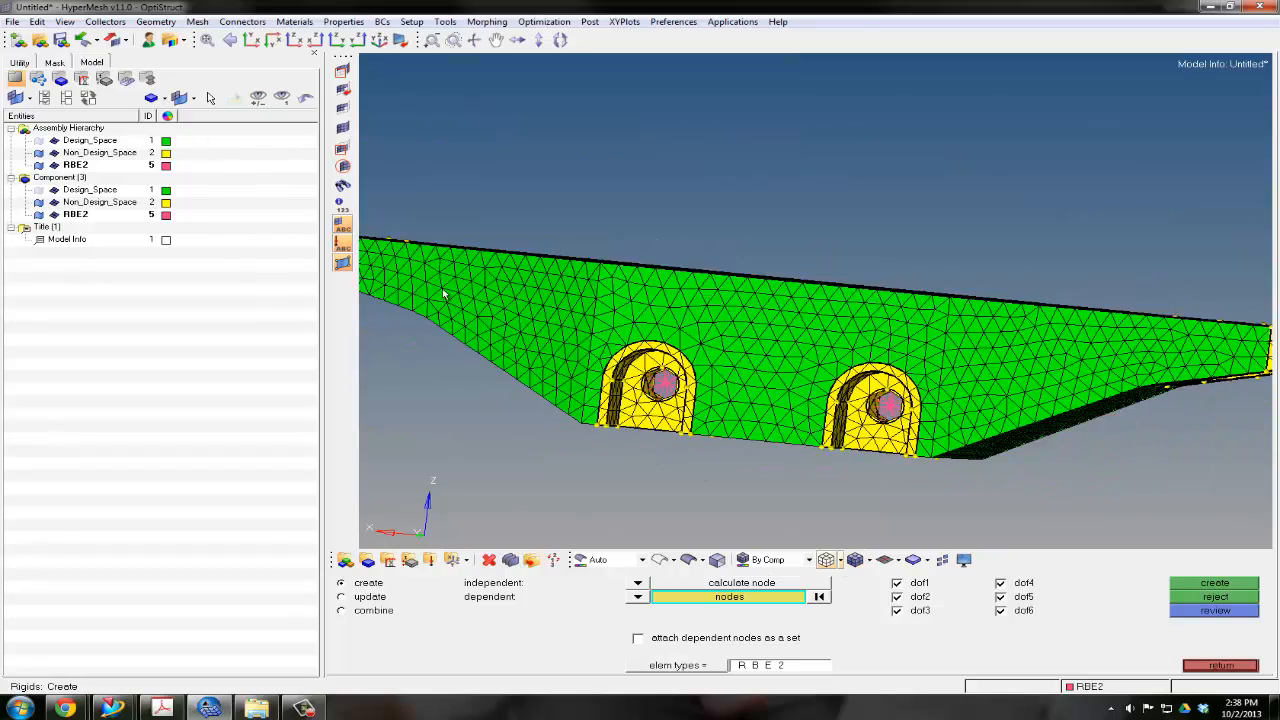
mouse_move(660, 372)
ctrl+mouse_down()
mouse_move(658, 396)
mouse_move(622, 396)
mouse_move(643, 366)
ctrl+mouse_up()
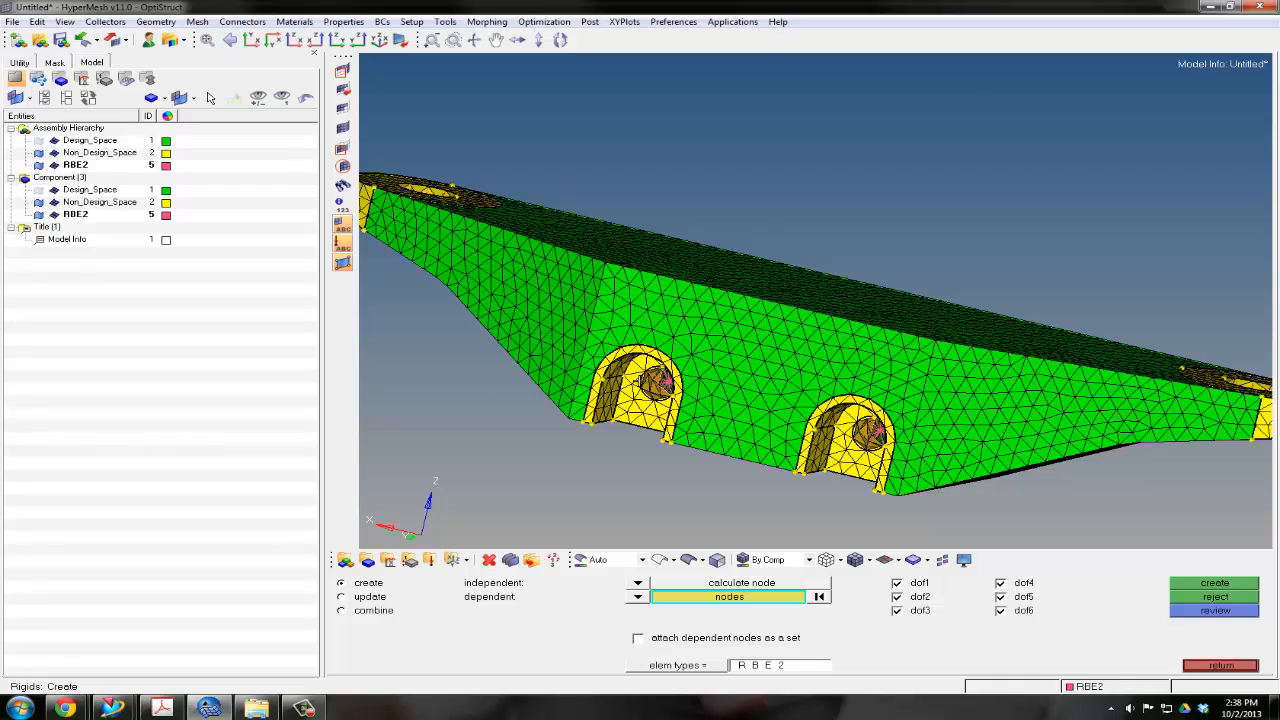
ctrl+drag(552, 265, 790, 323)
ctrl+scroll(784, 325, down, 1)
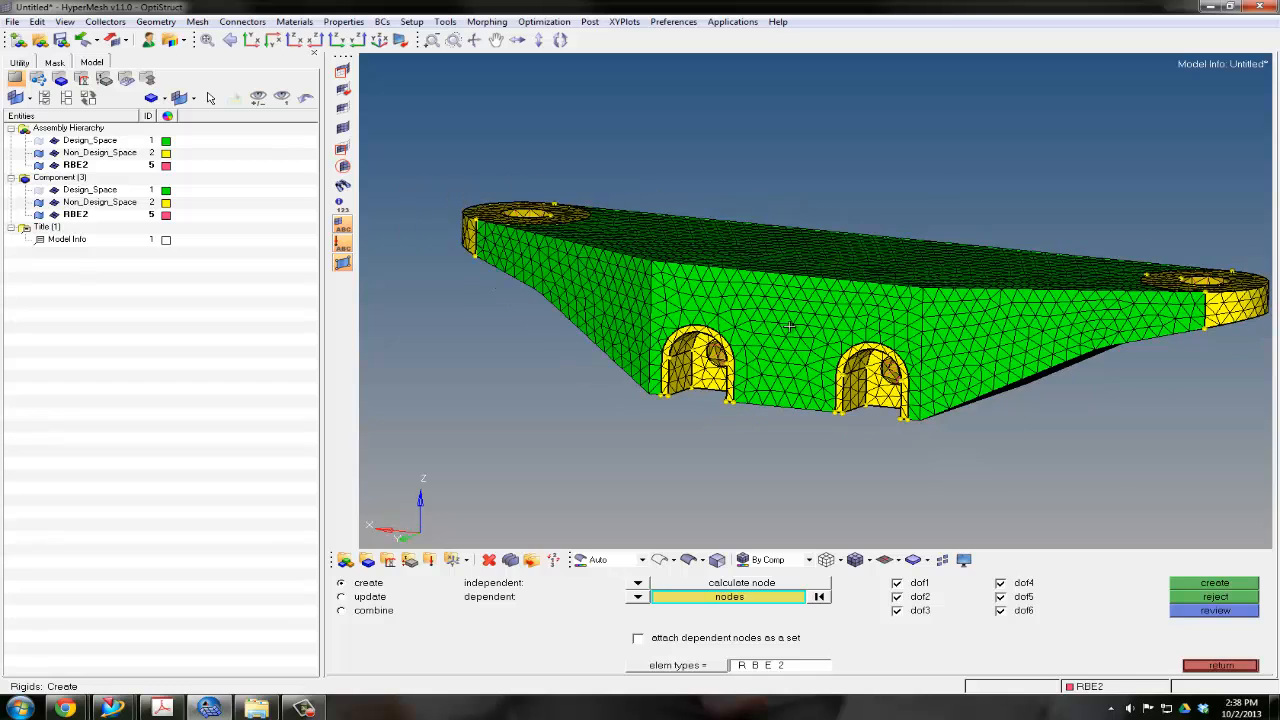
ctrl+right_drag(799, 323, 769, 319)
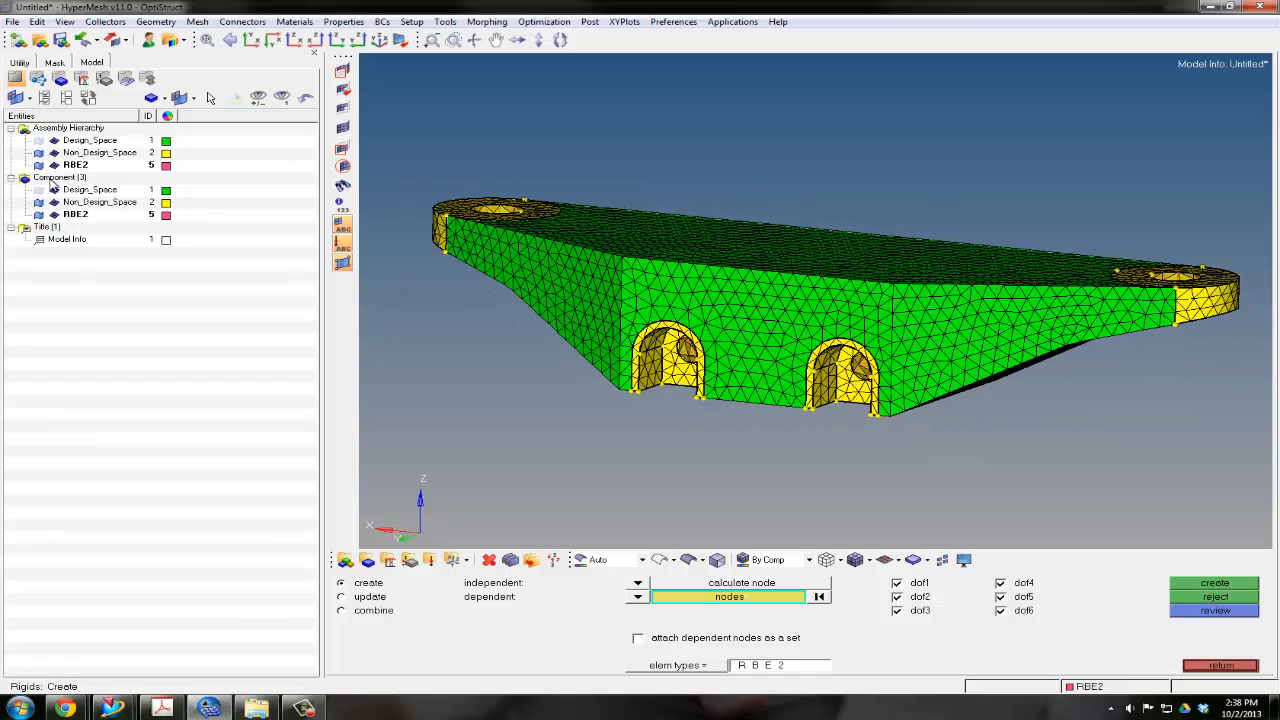
click(40, 165)
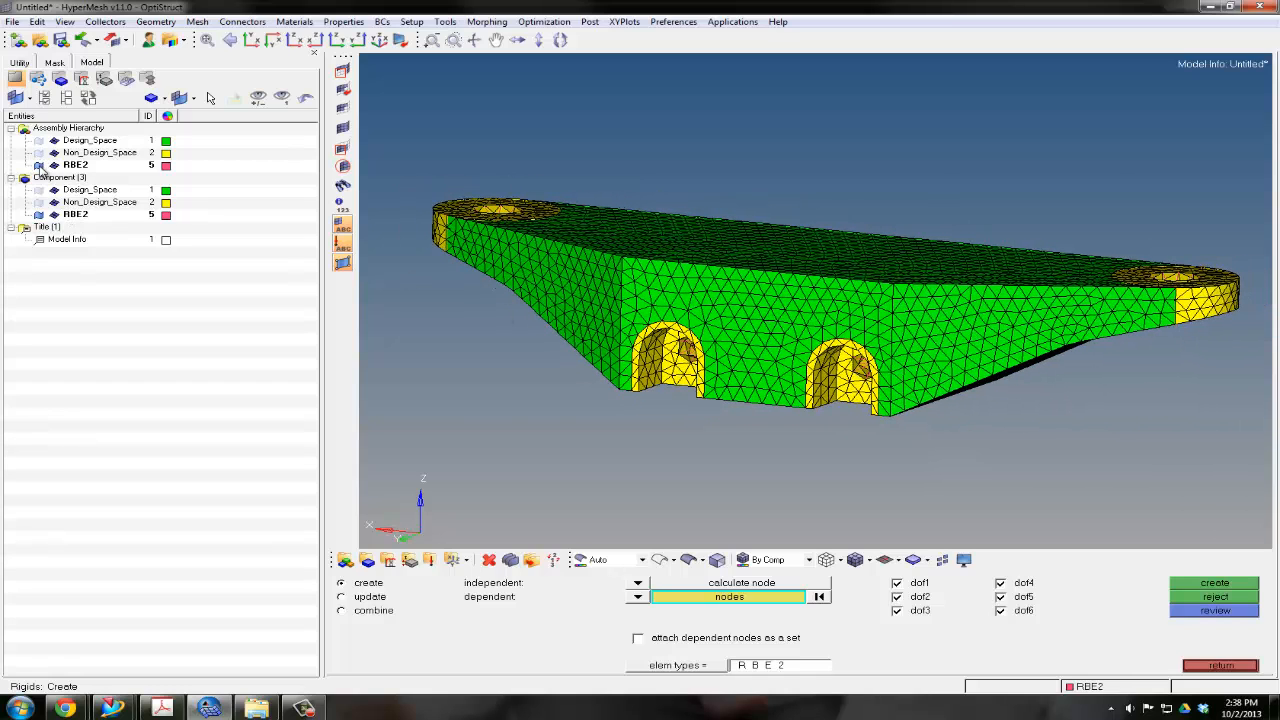
Create a blue load collector named SPC with no card image, keeping the creation dialog open for another collector
right_click(131, 294)
mouse_move(143, 302)
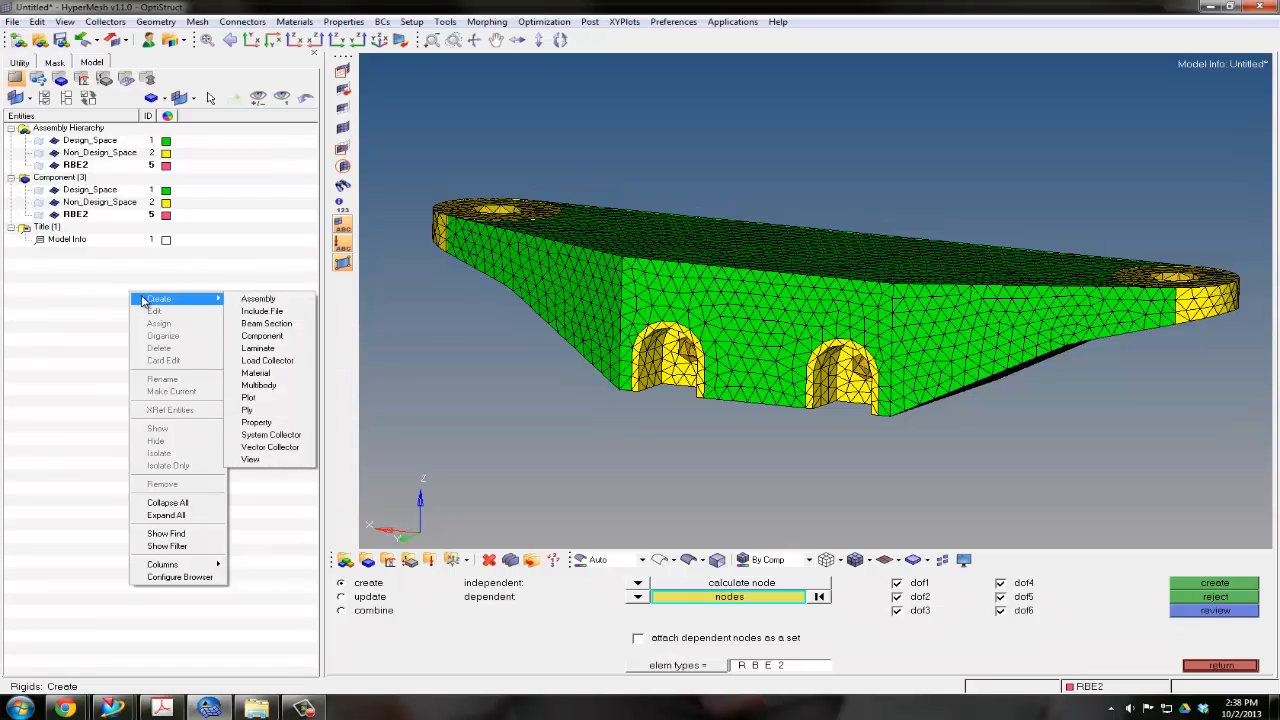
click(253, 364)
text(SPC)
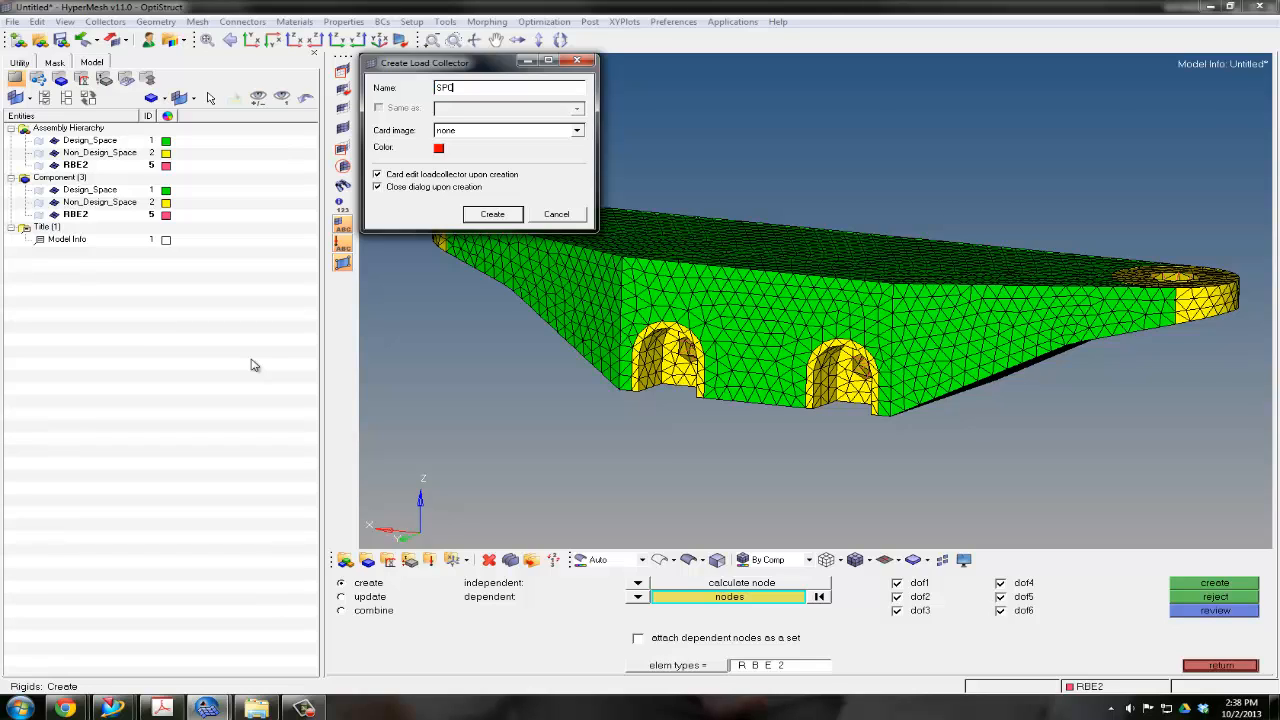
click(439, 151)
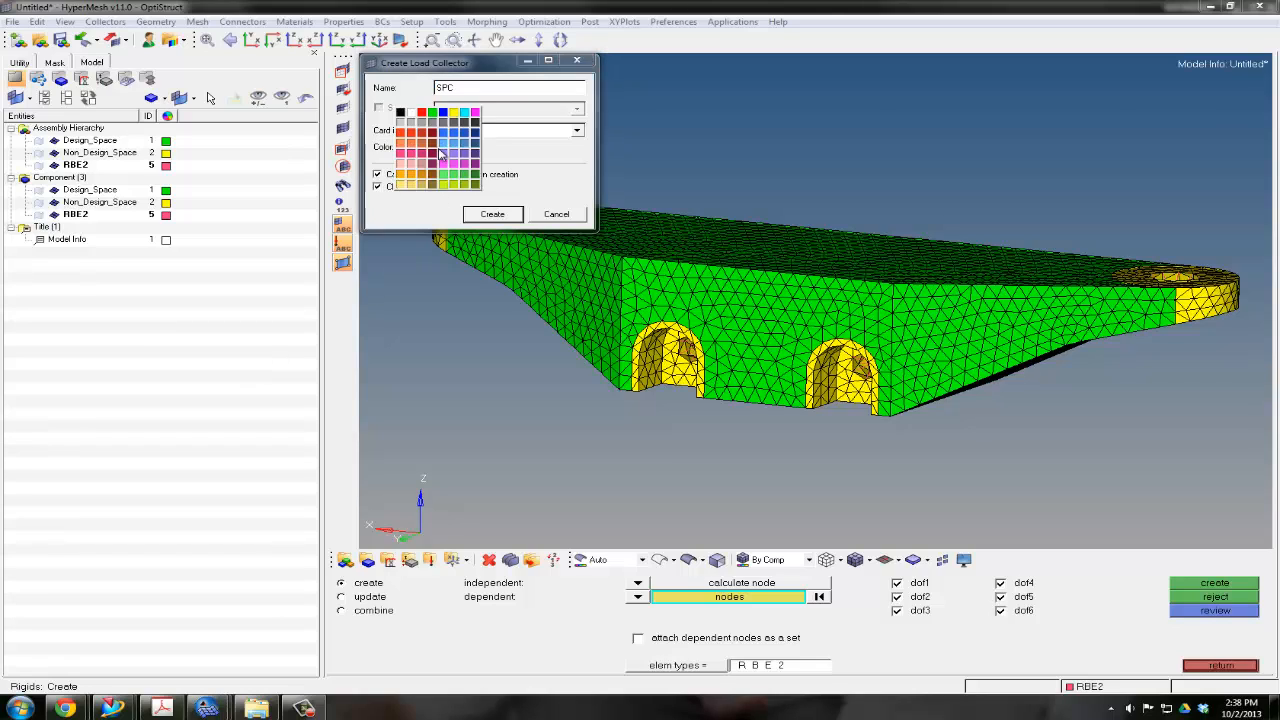
click(446, 123)
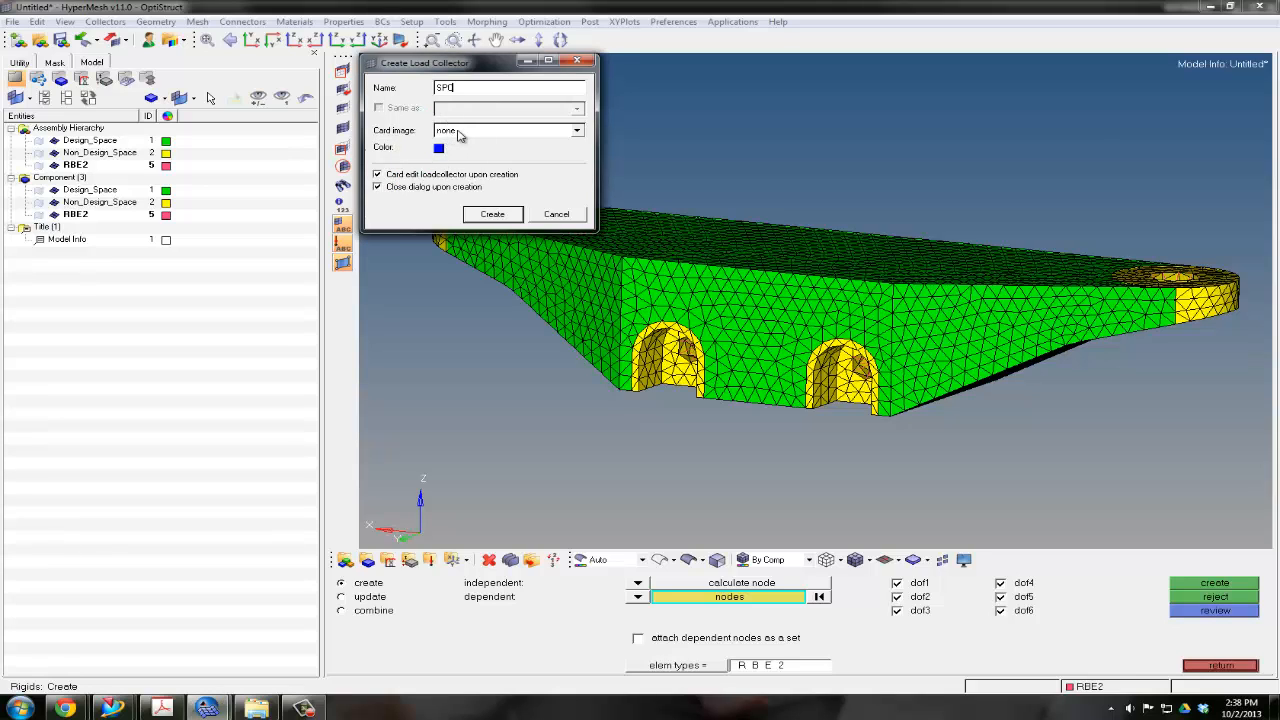
click(484, 214)
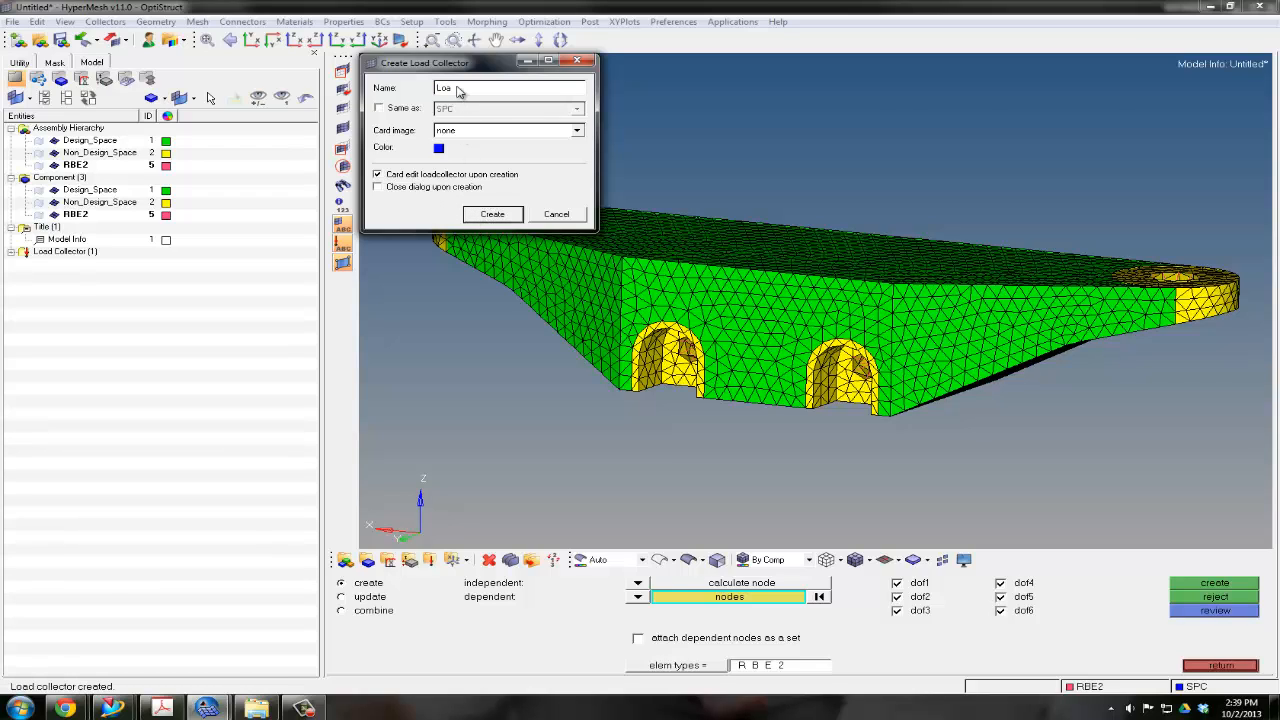
Create a red load collector named Loads with no card image and have the dialog close upon creation
click(438, 148)
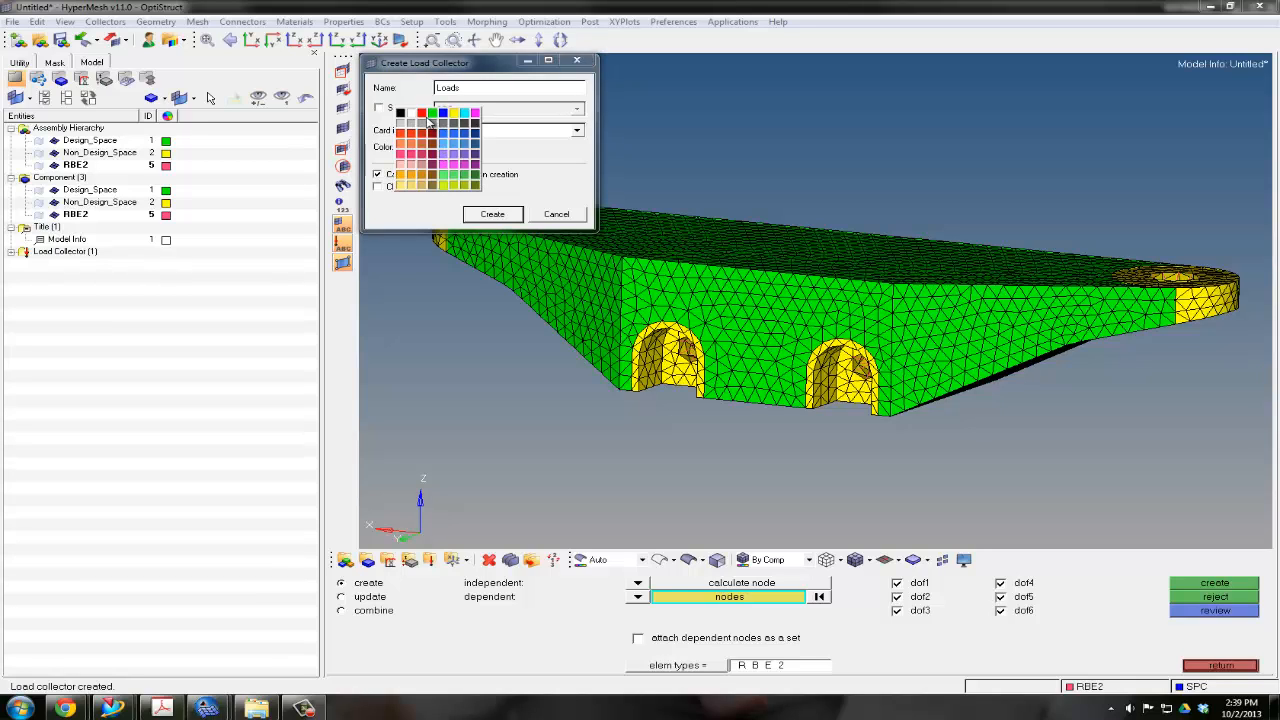
click(428, 122)
click(378, 187)
click(510, 218)
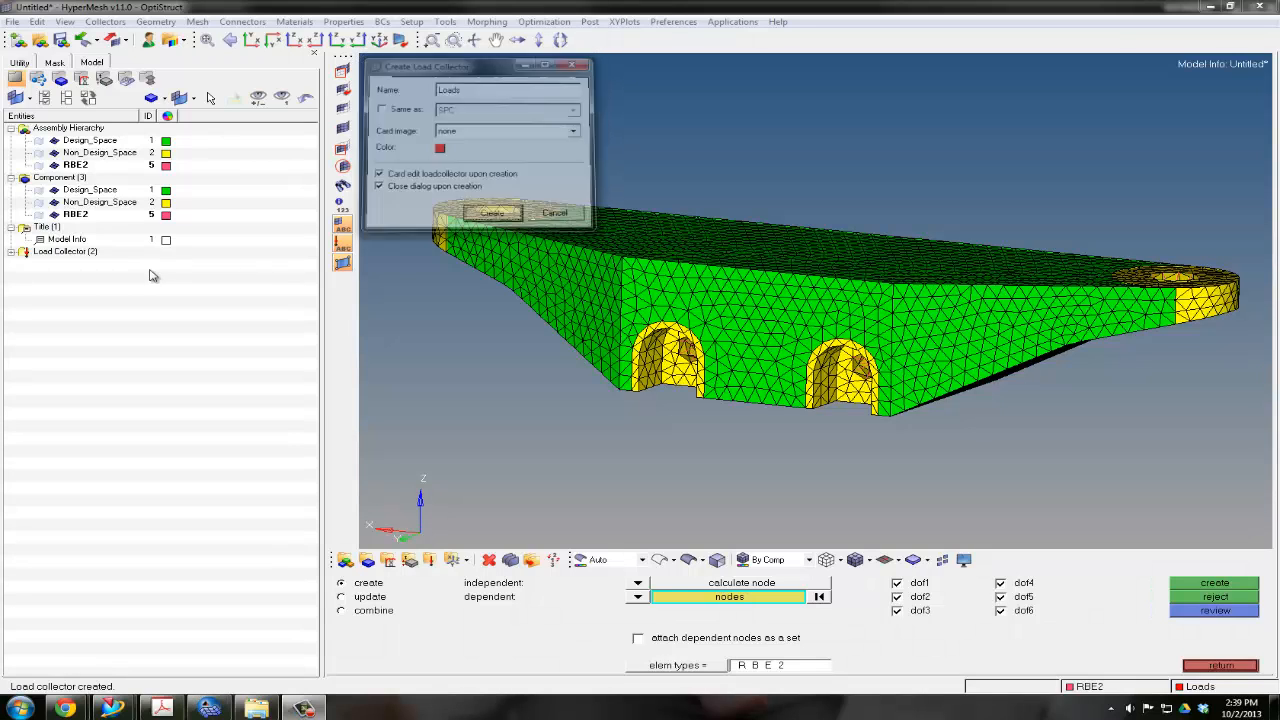
Expand the load collectors in the model tree and make SPC the current one
click(10, 251)
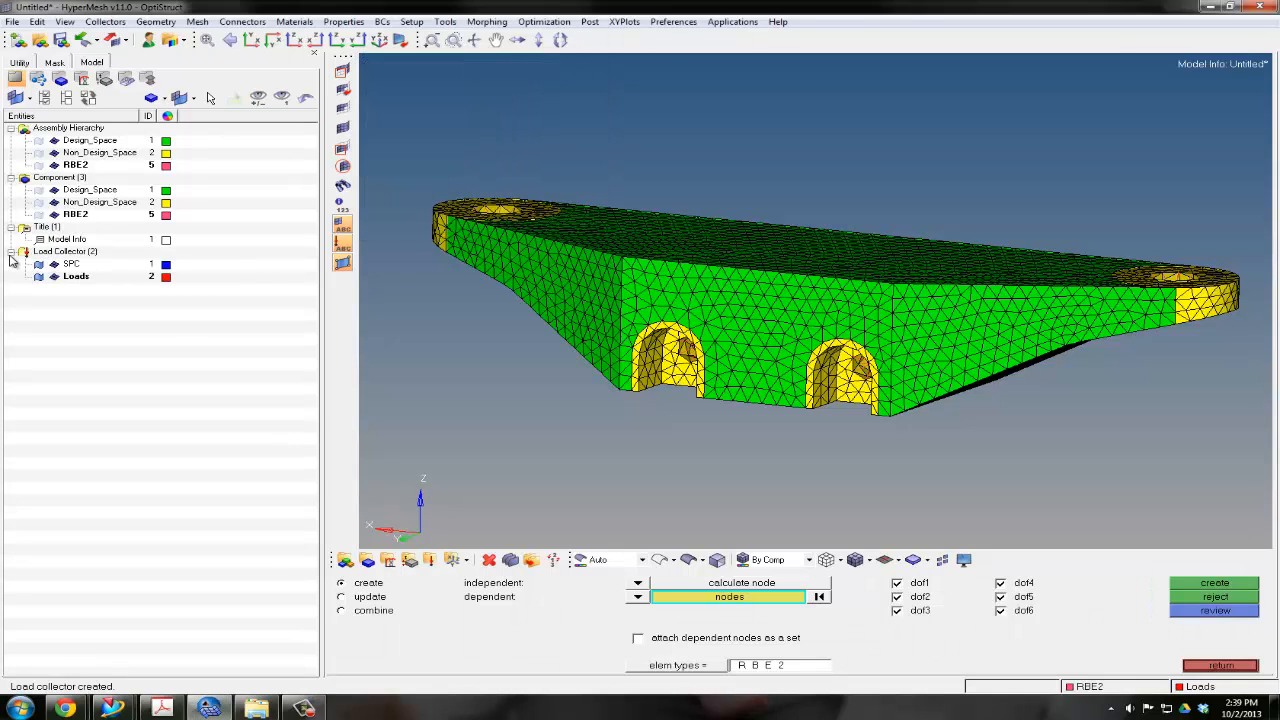
right_click(71, 265)
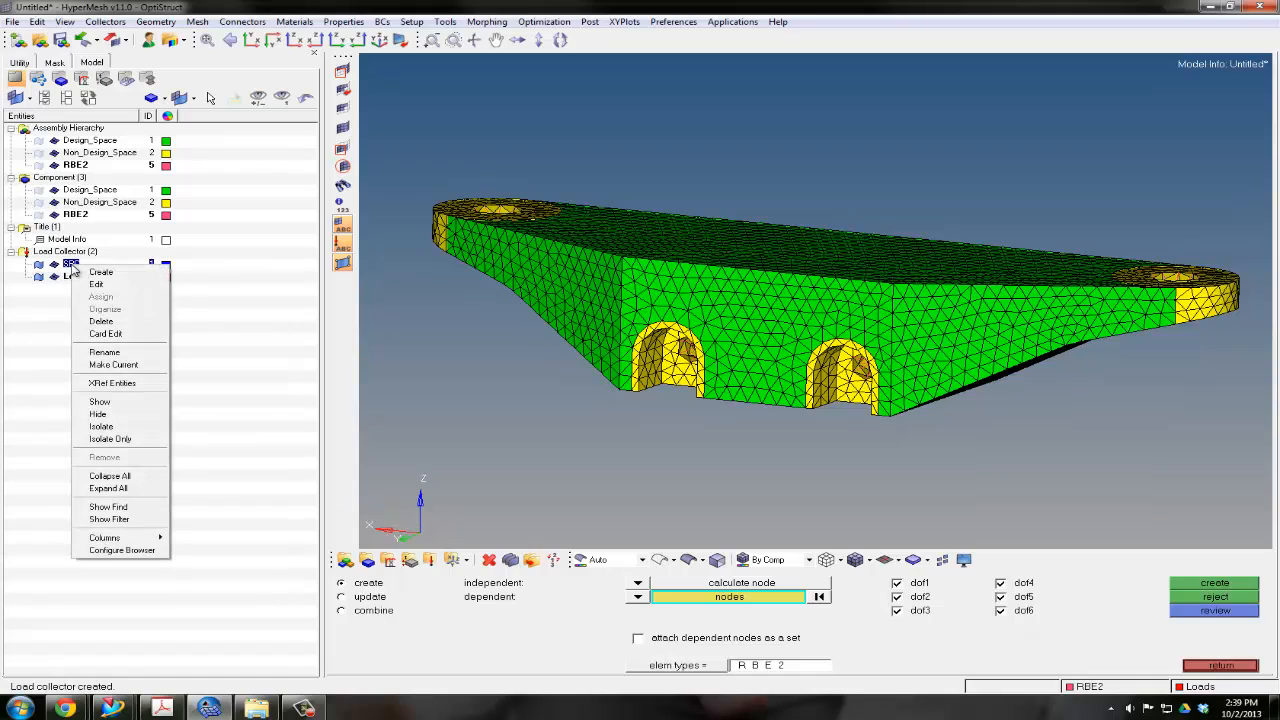
click(95, 364)
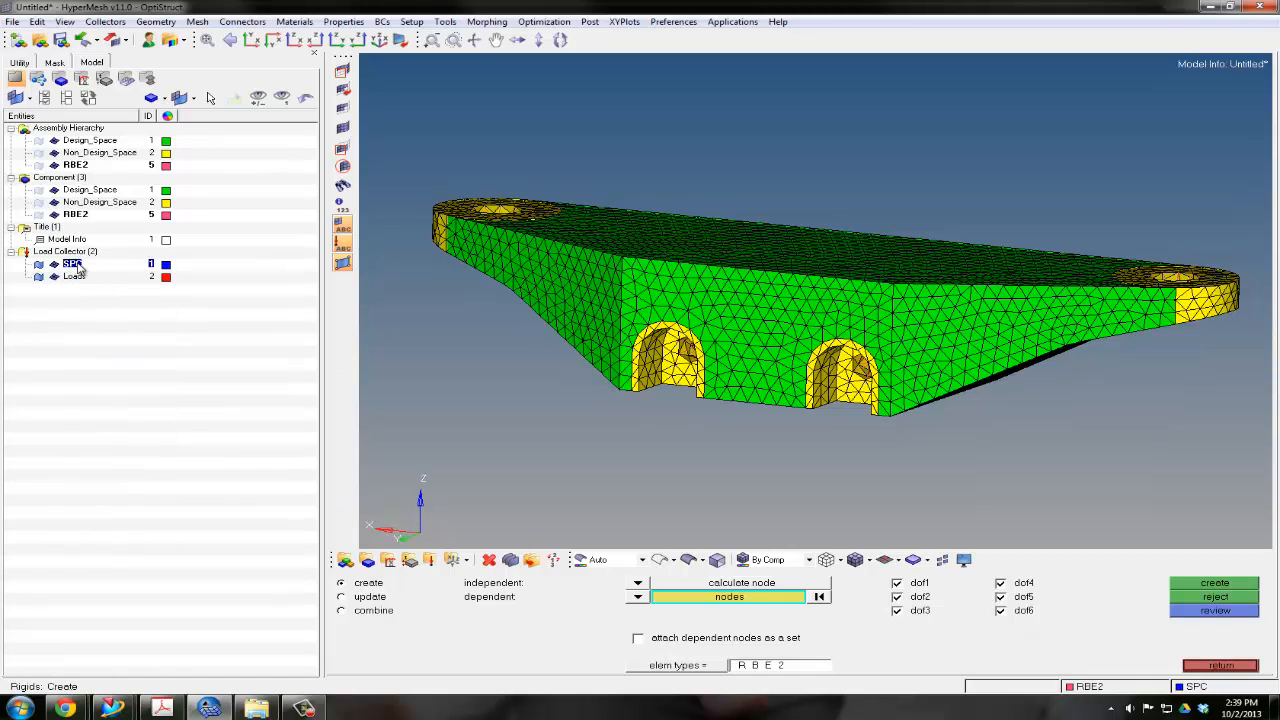
Create SPC constraints on the centre nodes of both arched slots' RBE2 spiders, fixing dof1 to dof6 at 0
ctrl+drag(774, 374, 815, 363)
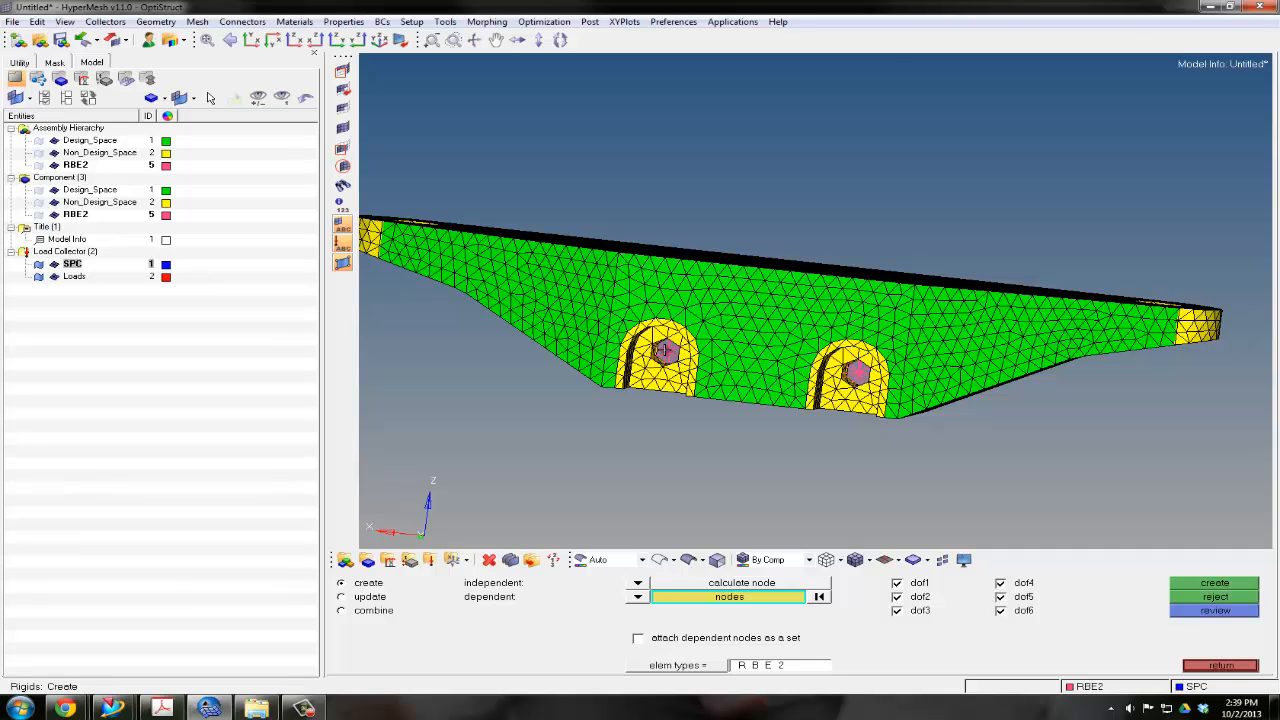
click(1220, 665)
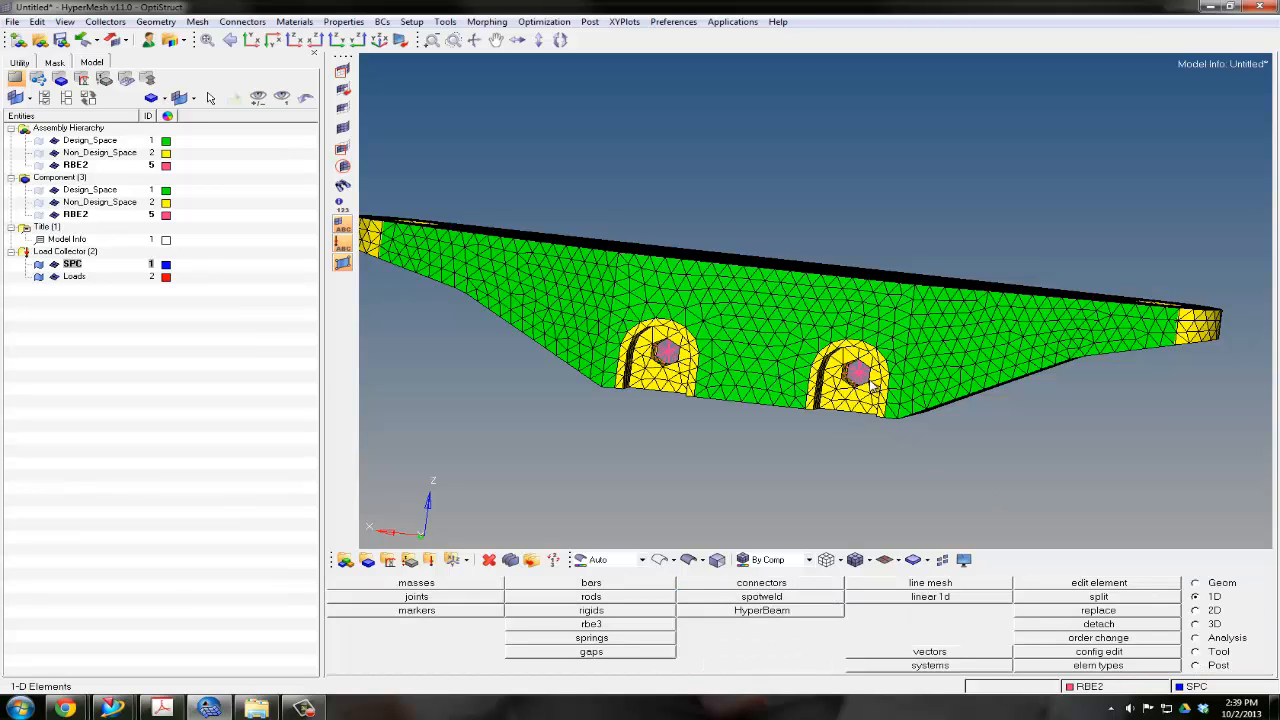
click(1223, 640)
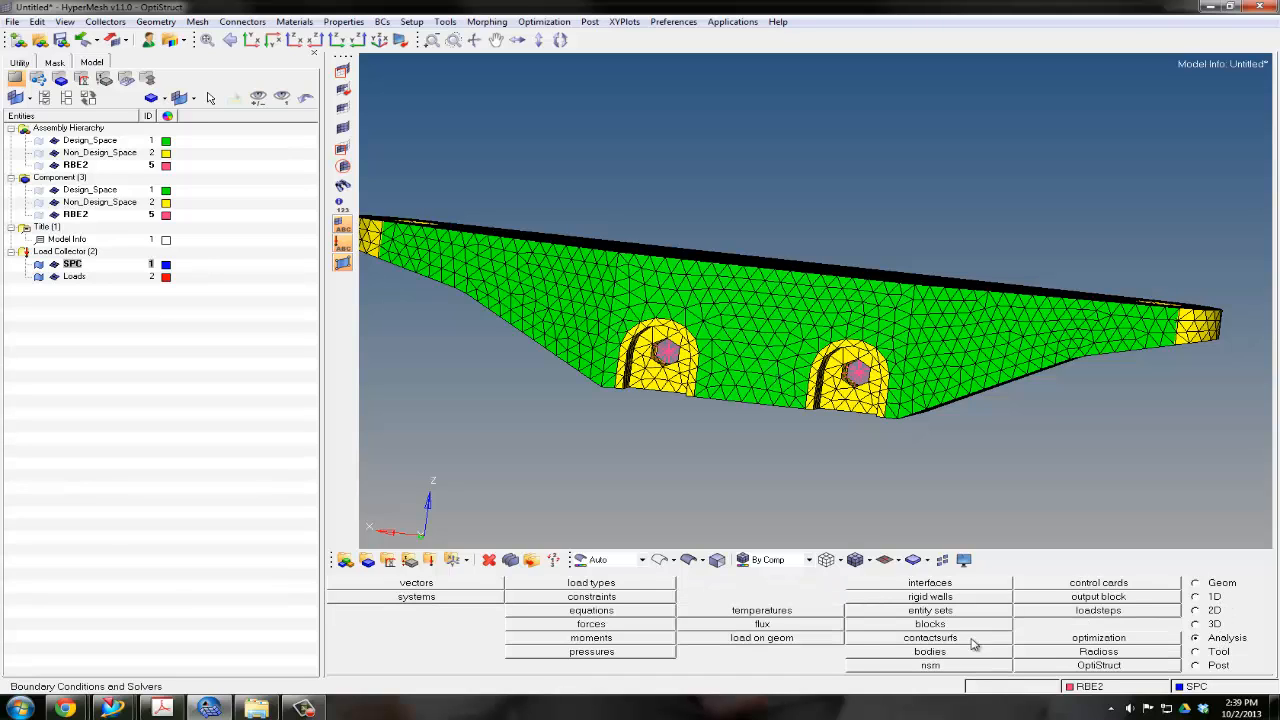
click(591, 597)
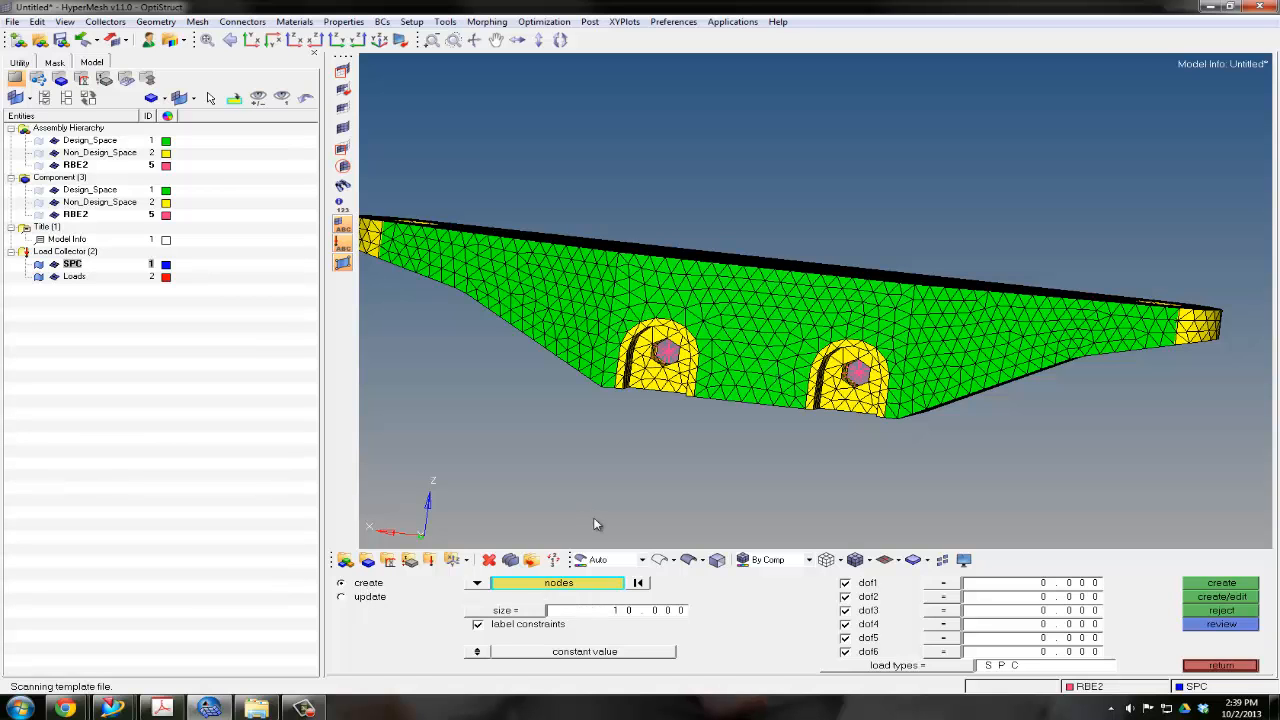
scroll(676, 358, up, 3)
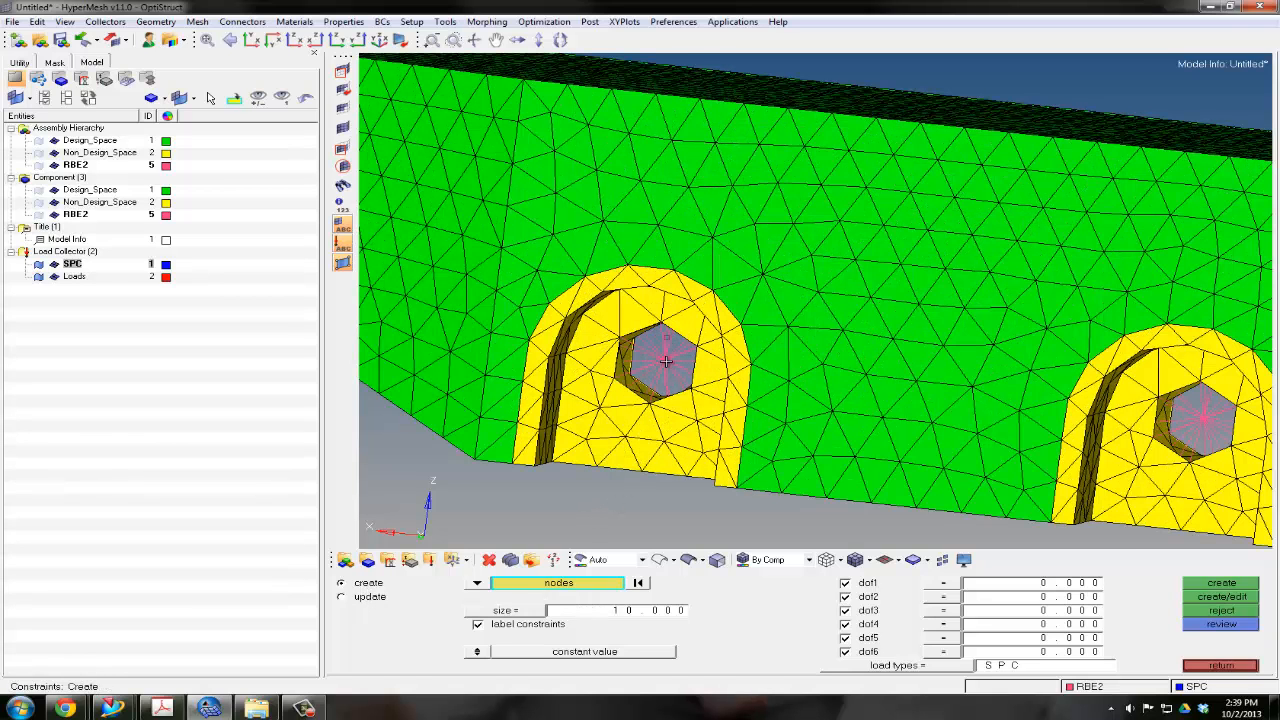
ctrl+right_drag(907, 417, 846, 389)
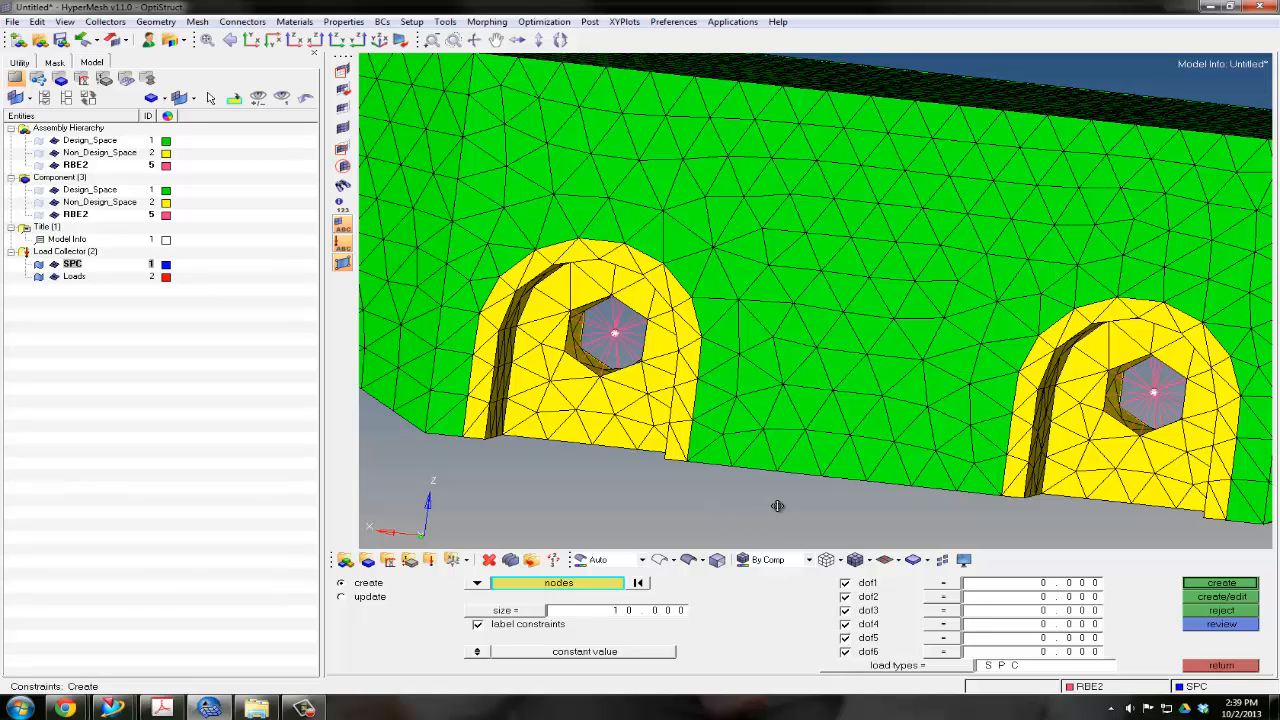
ctrl+drag(777, 506, 751, 485)
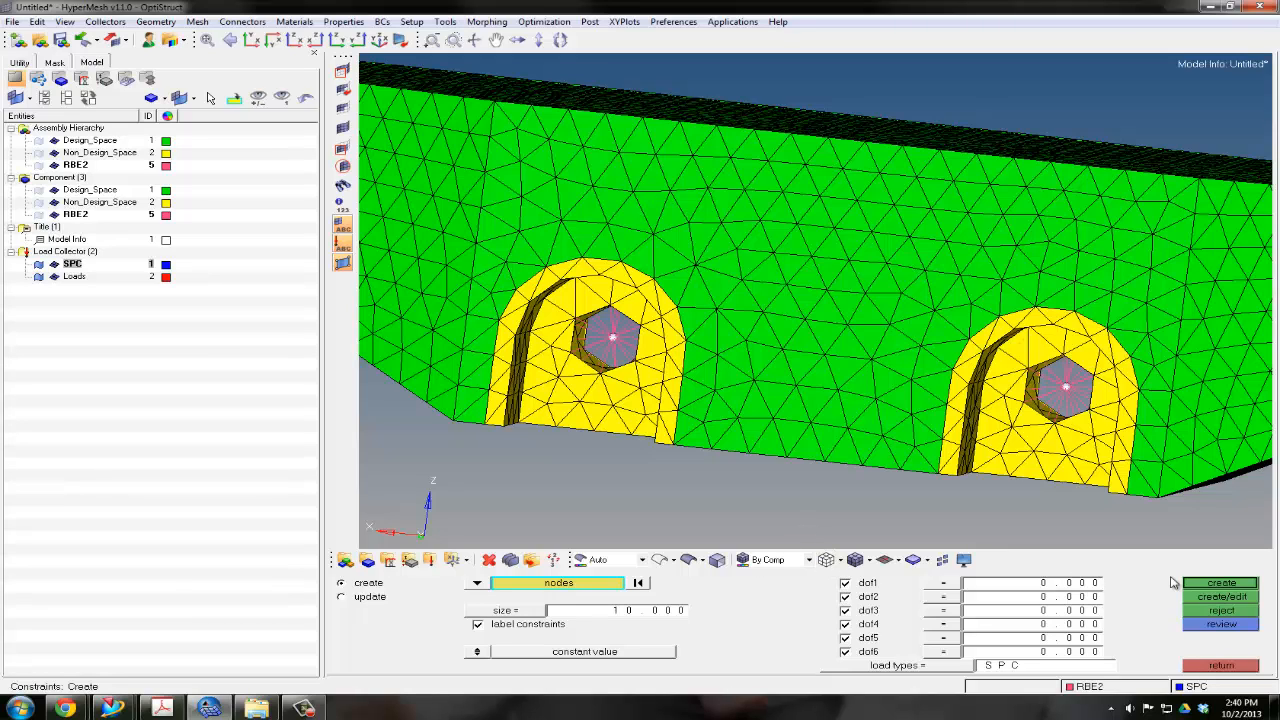
click(1215, 584)
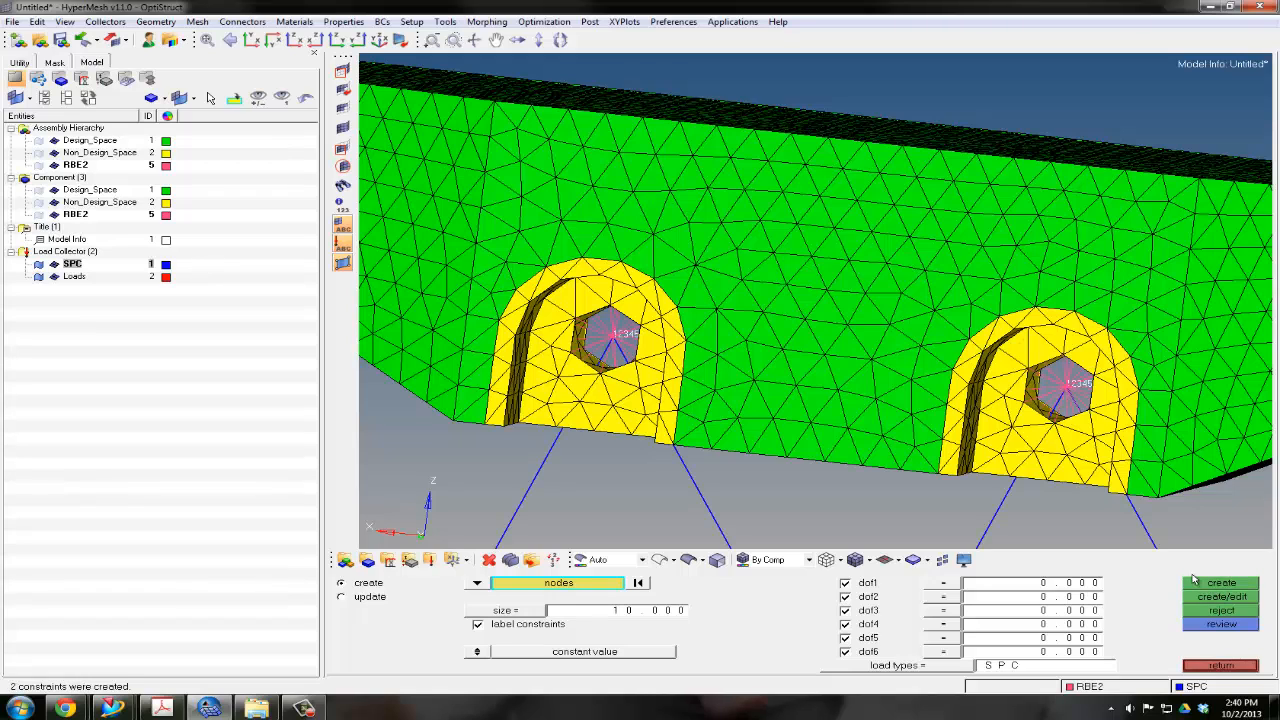
Set the constraint symbol display size to 15
scroll(771, 480, down, 5)
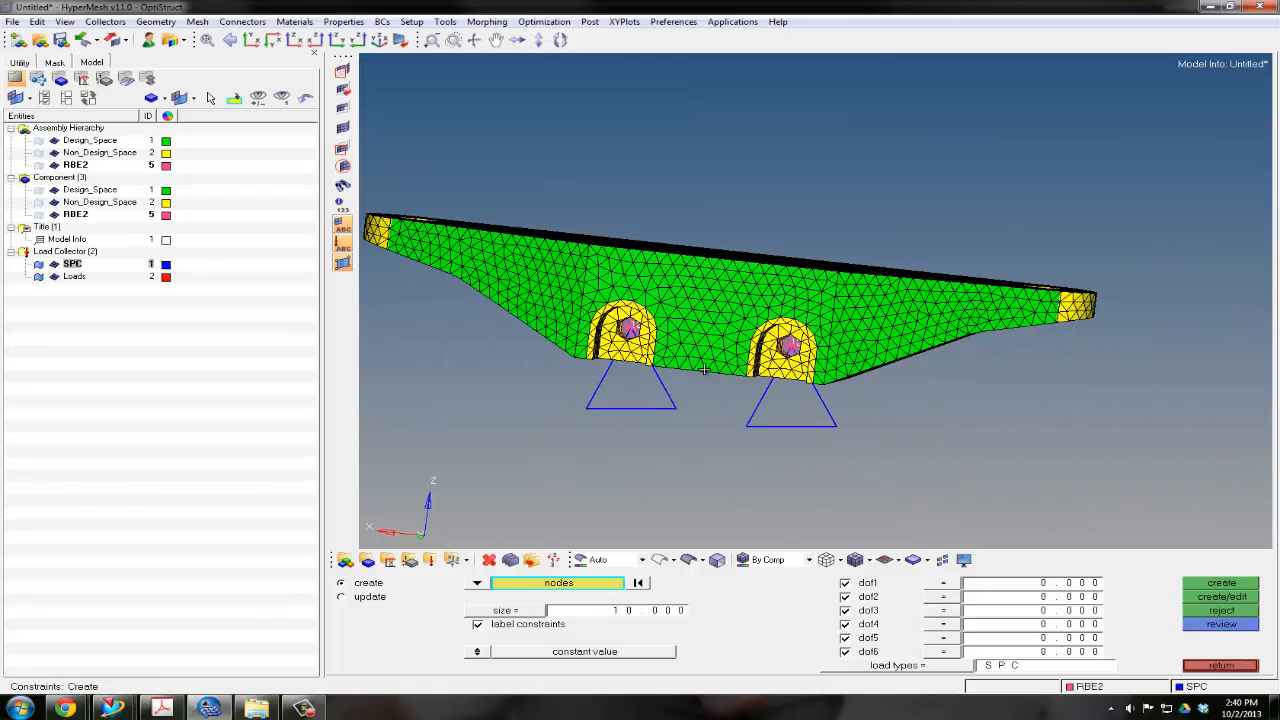
click(607, 616)
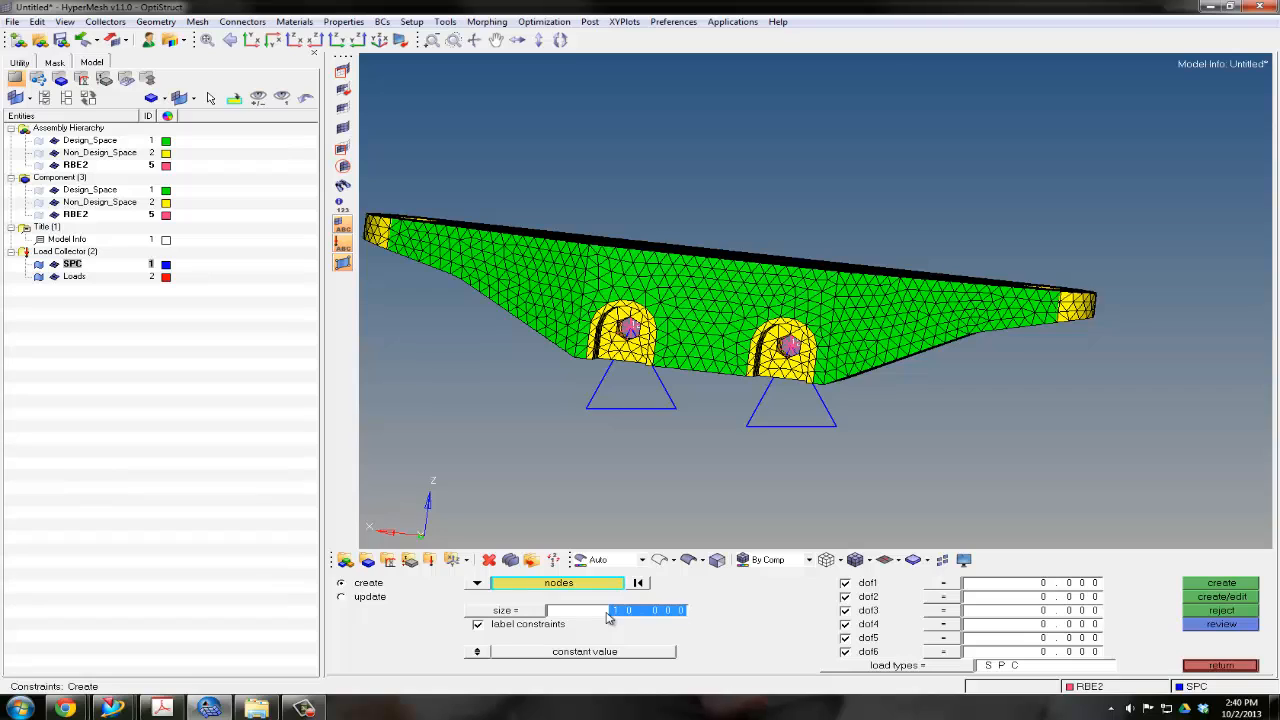
text(15)
key(Return)
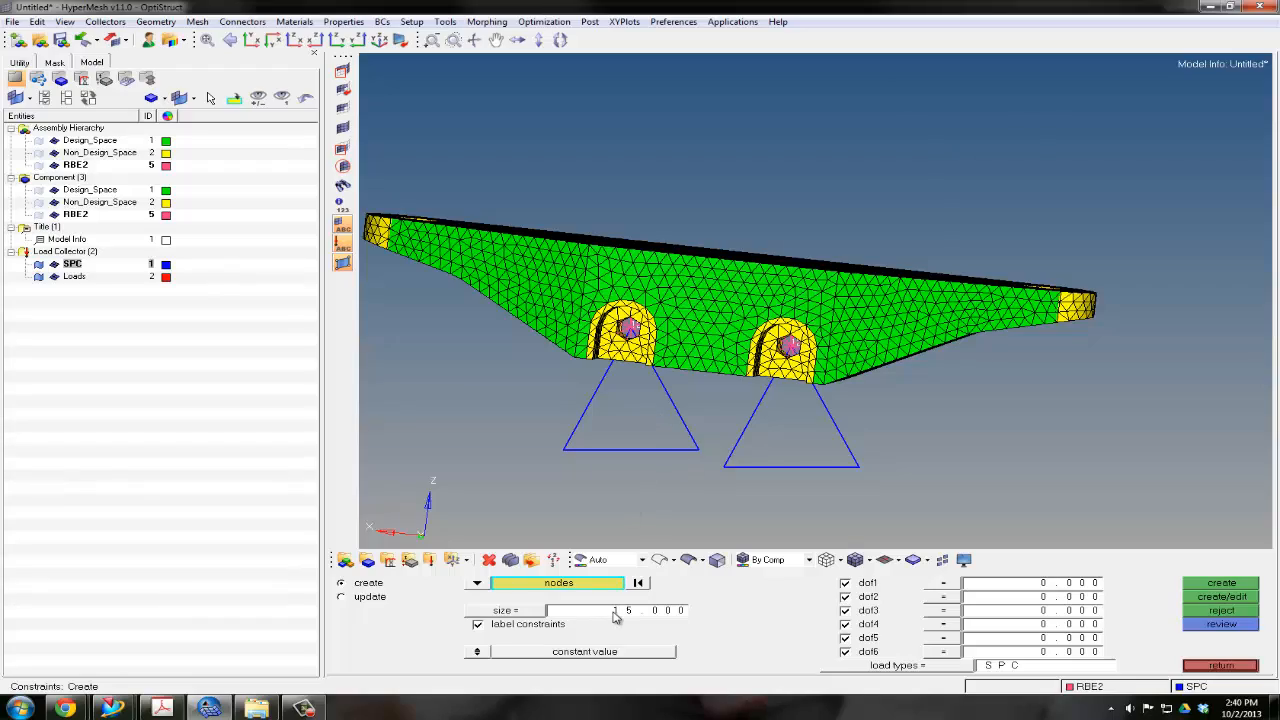
ctrl+drag(678, 346, 768, 353)
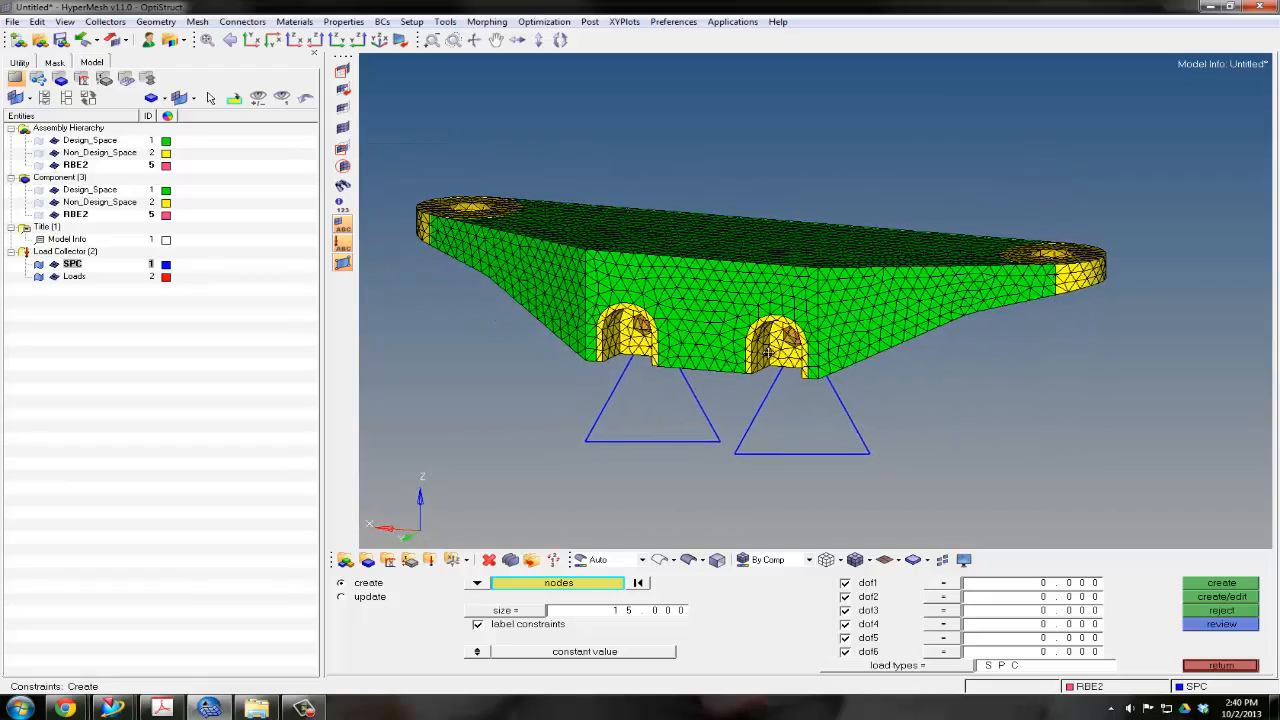
ctrl+right_drag(768, 353, 814, 357)
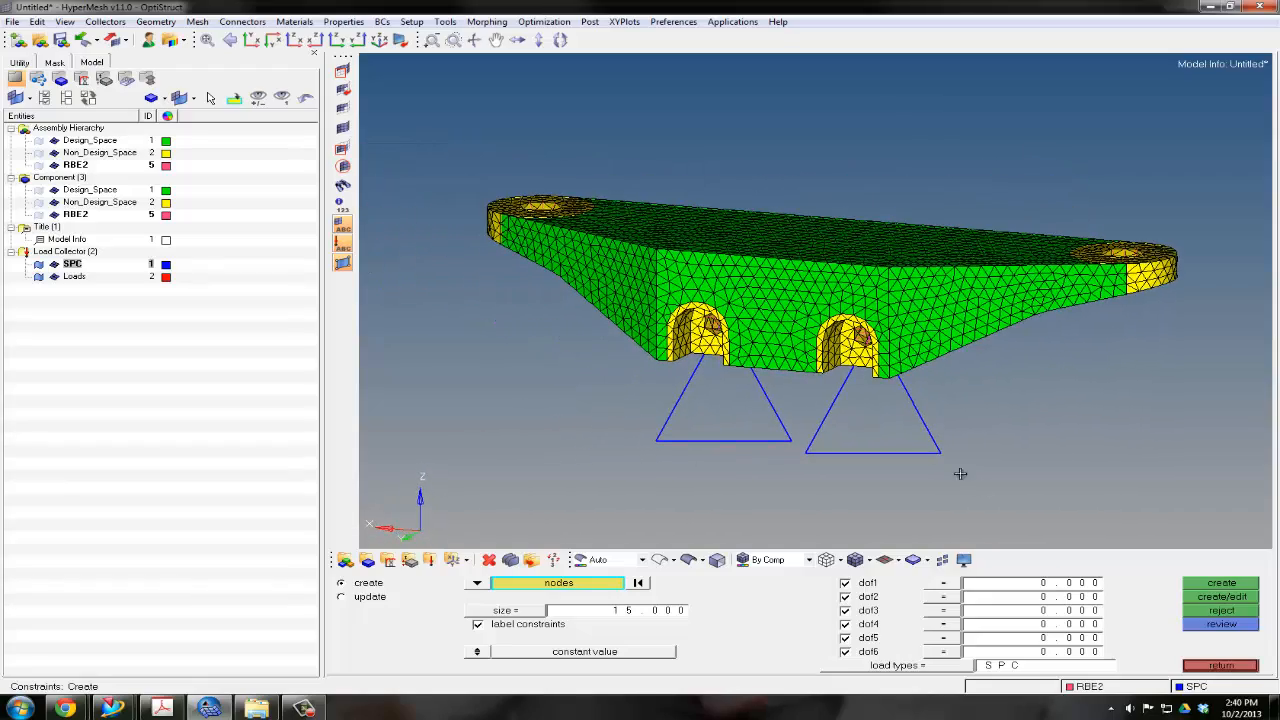
Finish with the constraints and make the Loads load collector the current one
click(1218, 666)
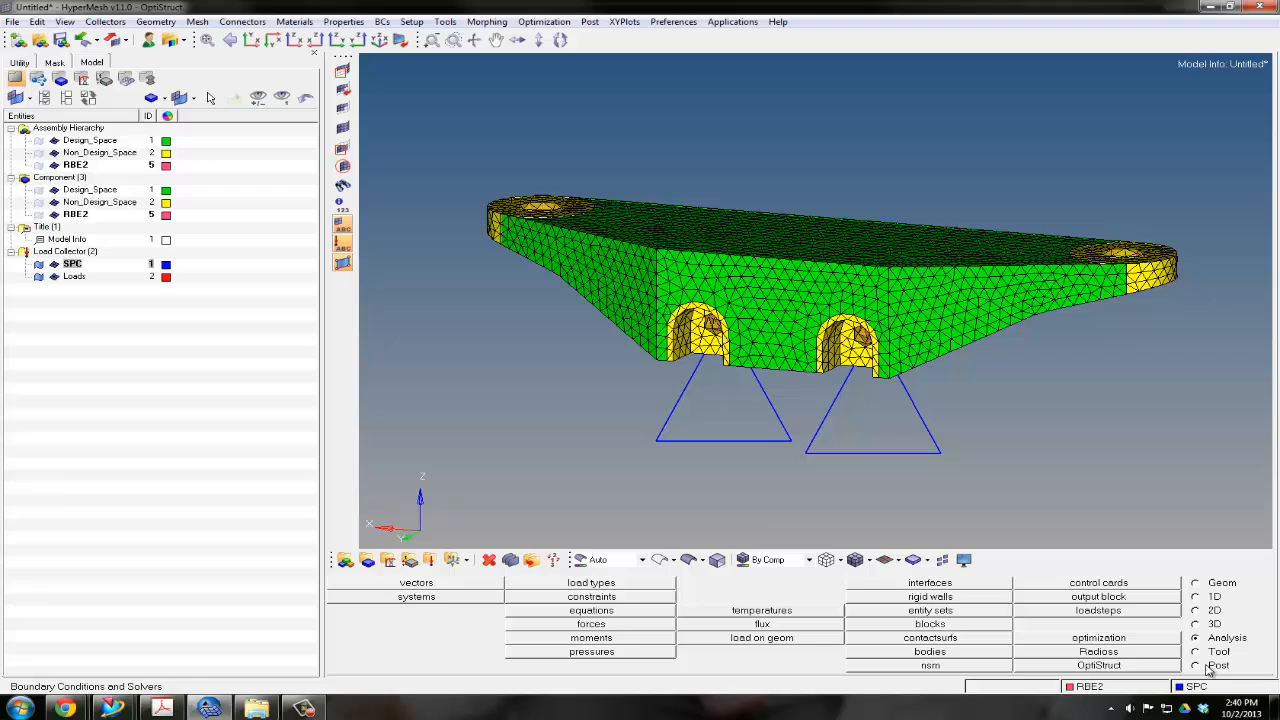
right_click(72, 281)
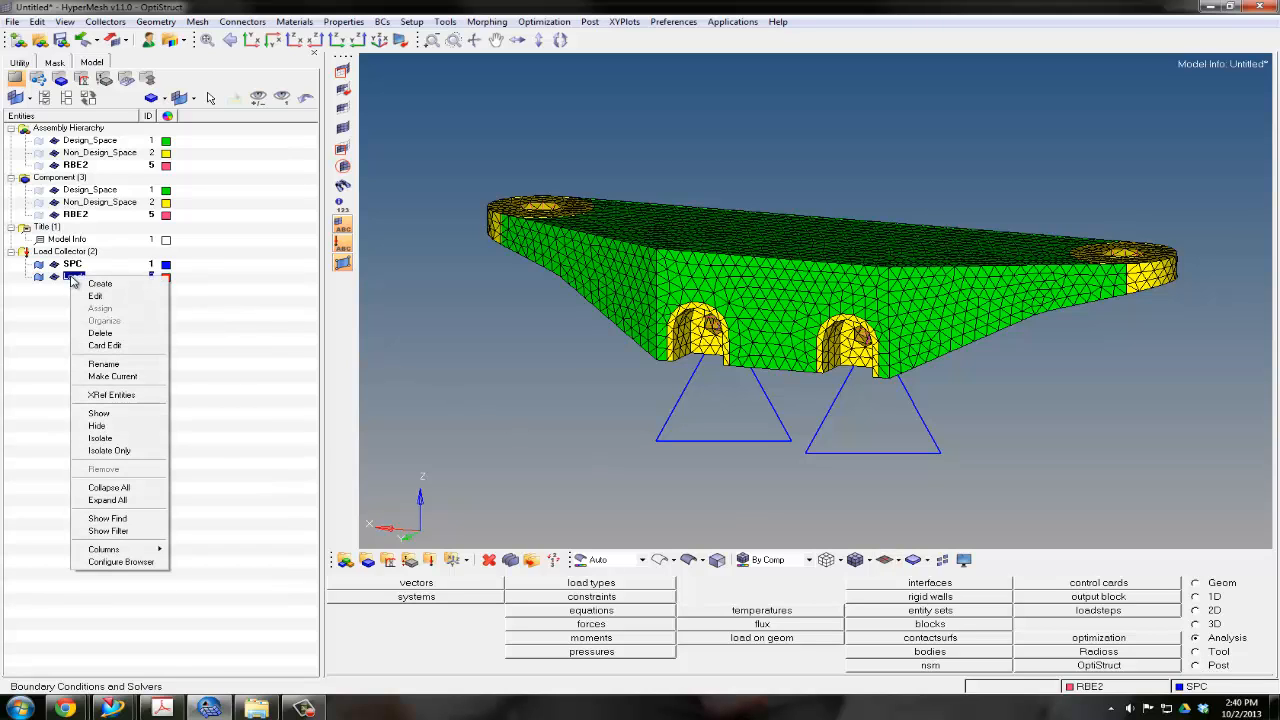
click(97, 377)
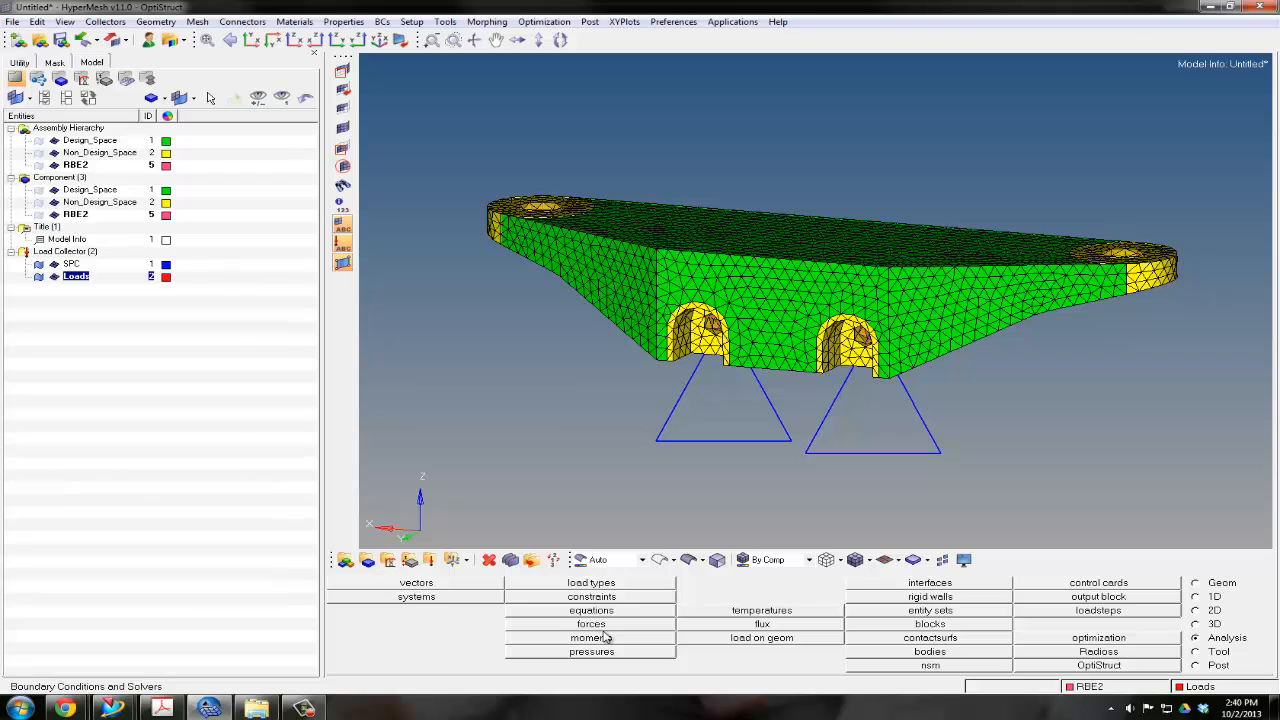
Start creating forces and select the centre node of the RBE2 spider in the hole at the mount's negative-X end
click(1196, 638)
click(591, 624)
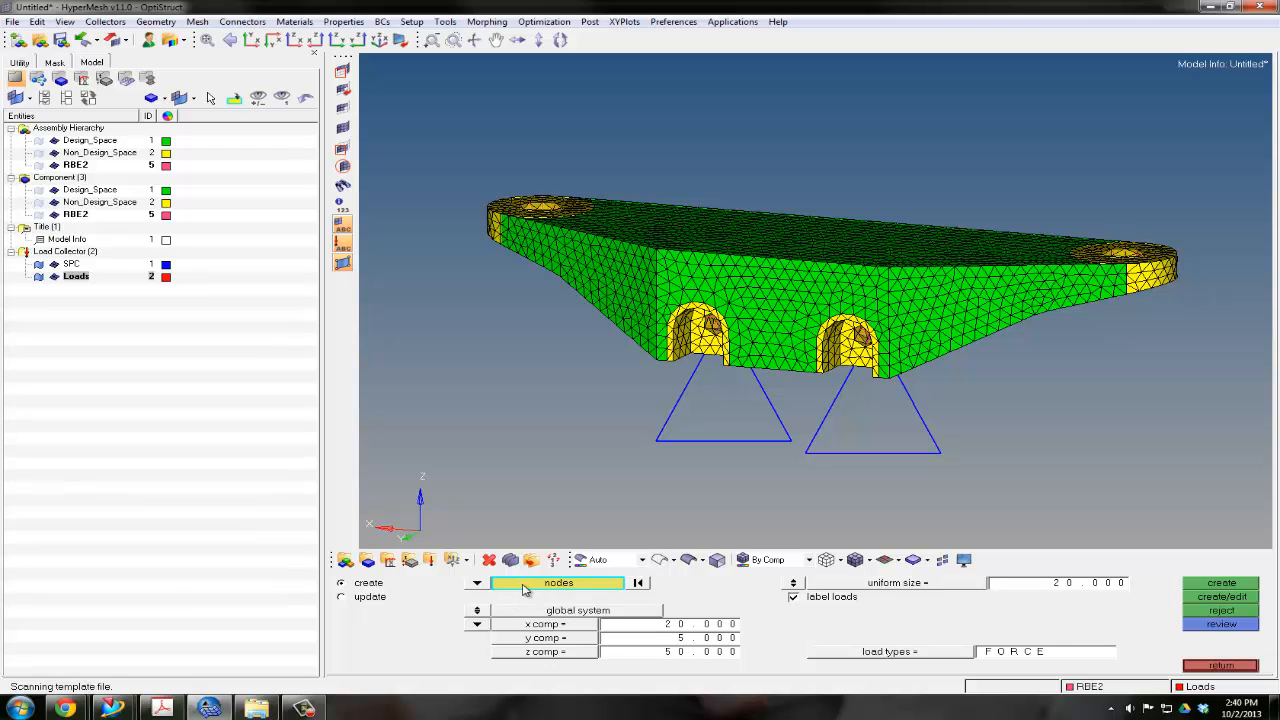
mouse_move(682, 424)
ctrl+mouse_down()
mouse_move(681, 406)
mouse_move(711, 409)
mouse_move(692, 419)
mouse_move(783, 449)
mouse_move(880, 343)
mouse_move(843, 304)
ctrl+mouse_up()
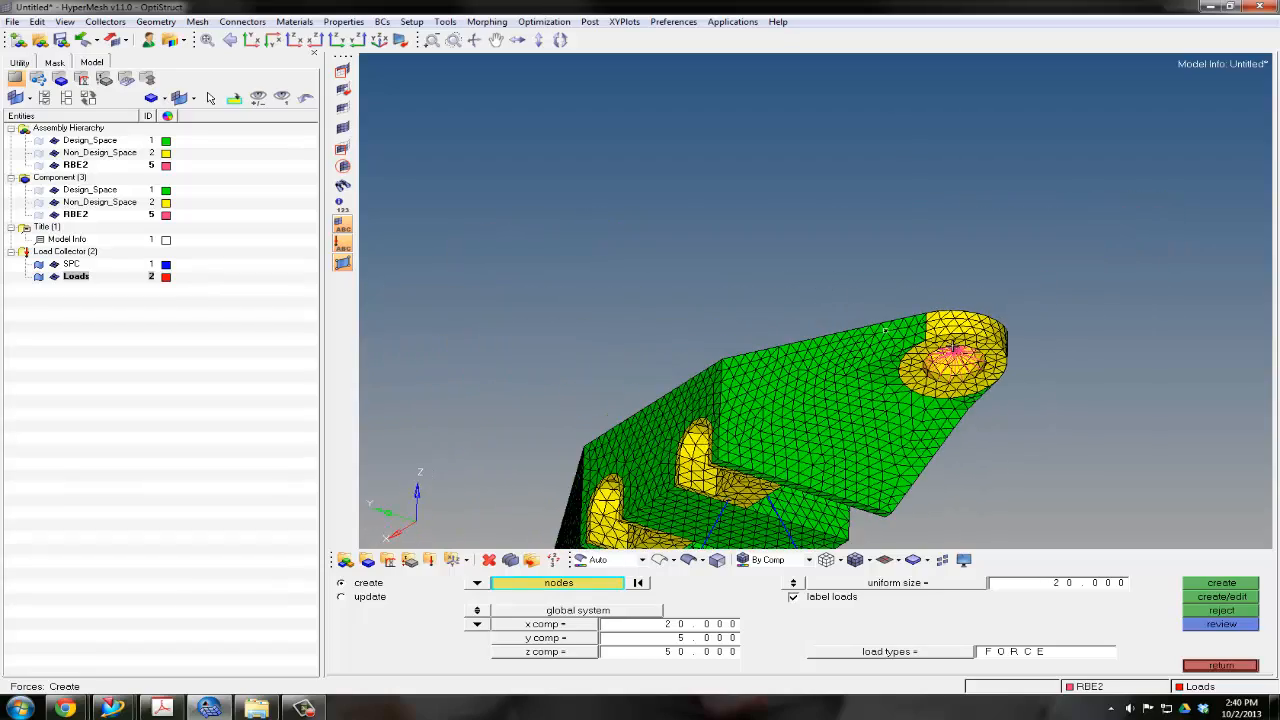
scroll(950, 352, up, 6)
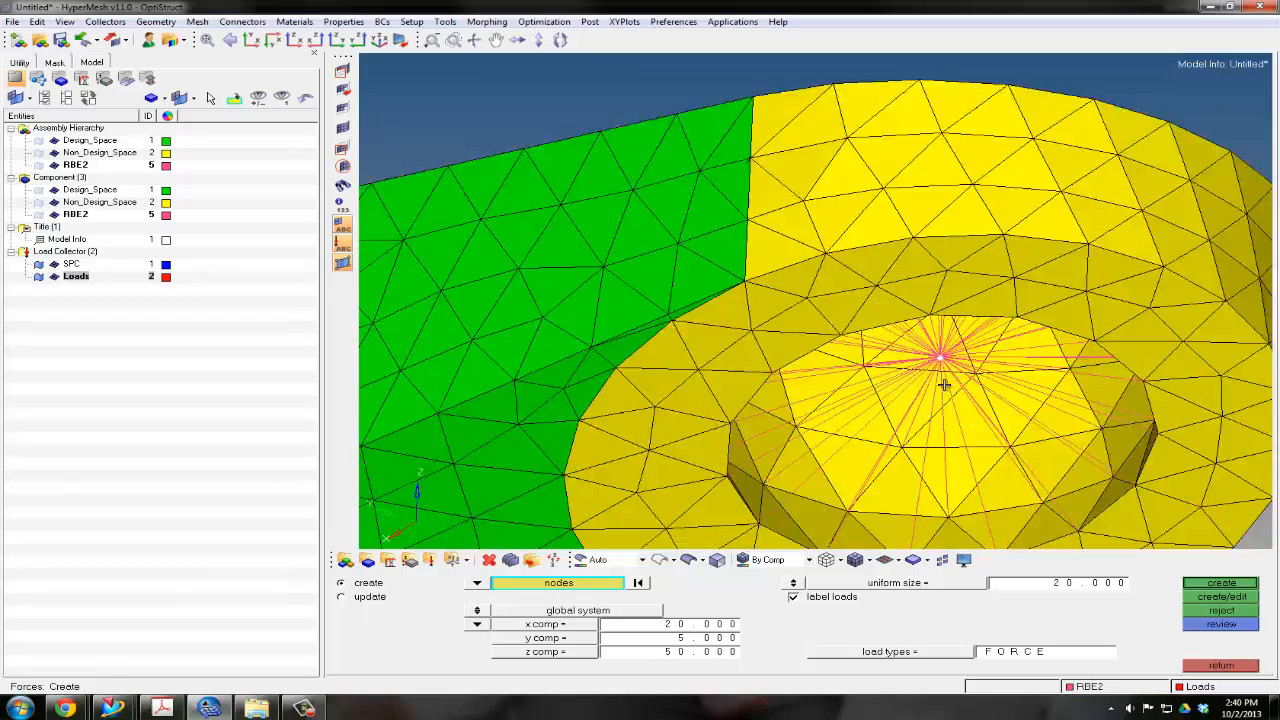
ctrl+scroll(944, 385, down, 7)
ctrl+drag(845, 290, 870, 387)
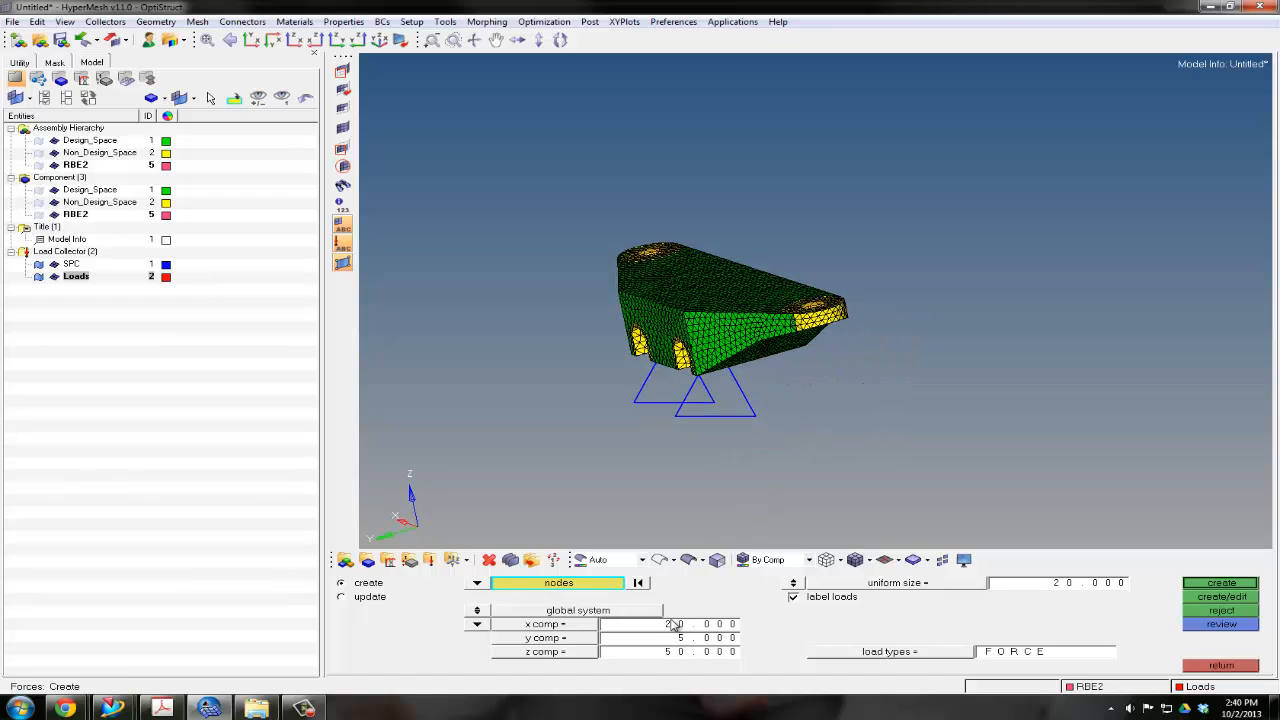
ctrl+drag(690, 437, 744, 288)
ctrl+right_drag(746, 328, 846, 381)
ctrl+scroll(767, 386, up, 3)
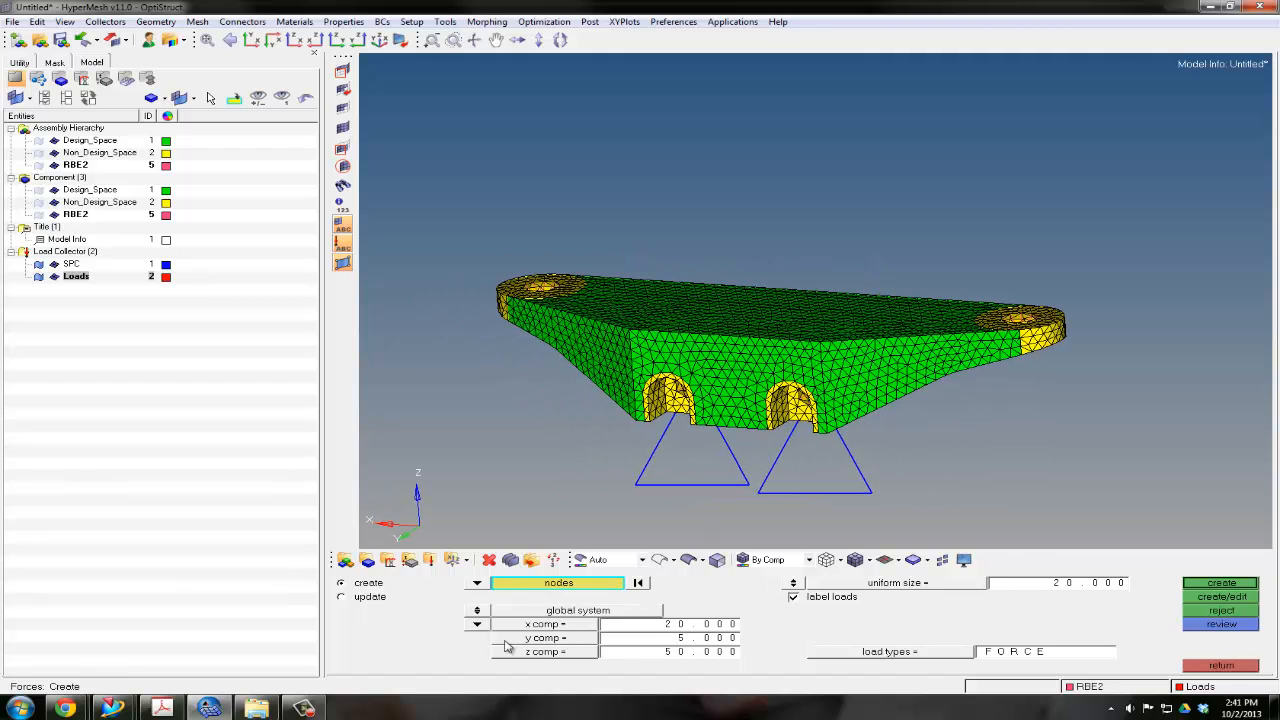
click(478, 625)
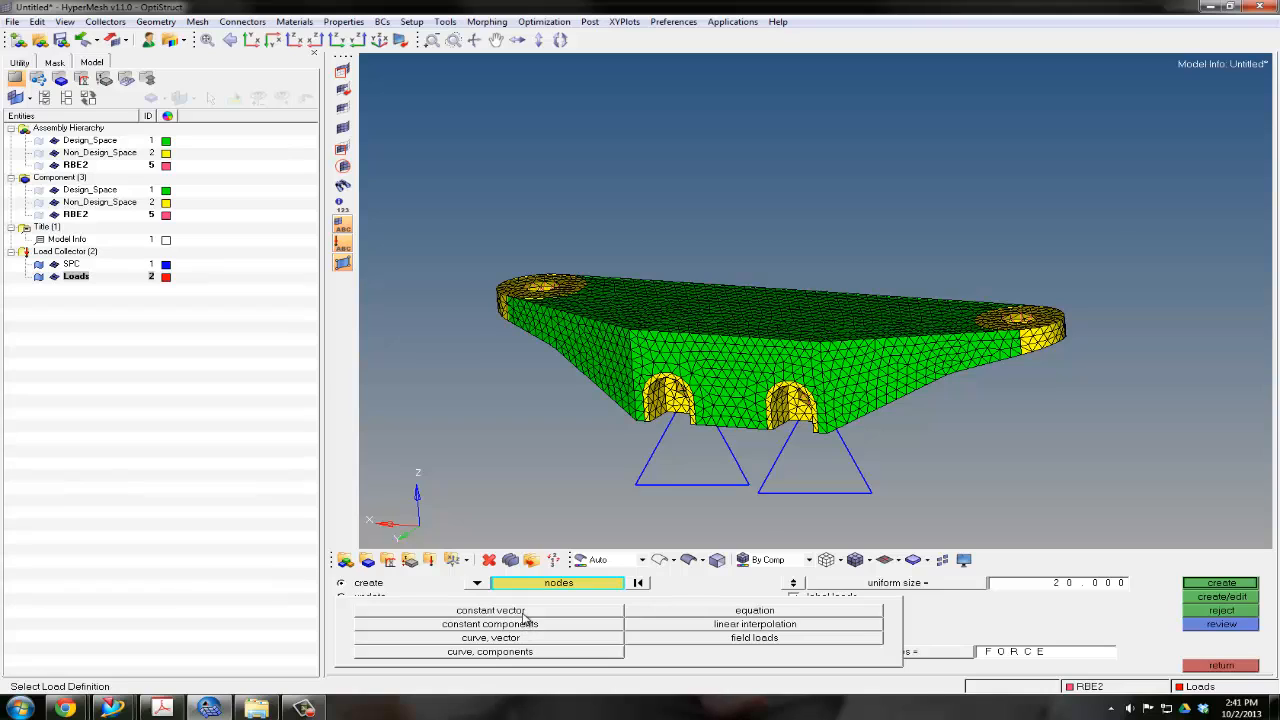
click(522, 613)
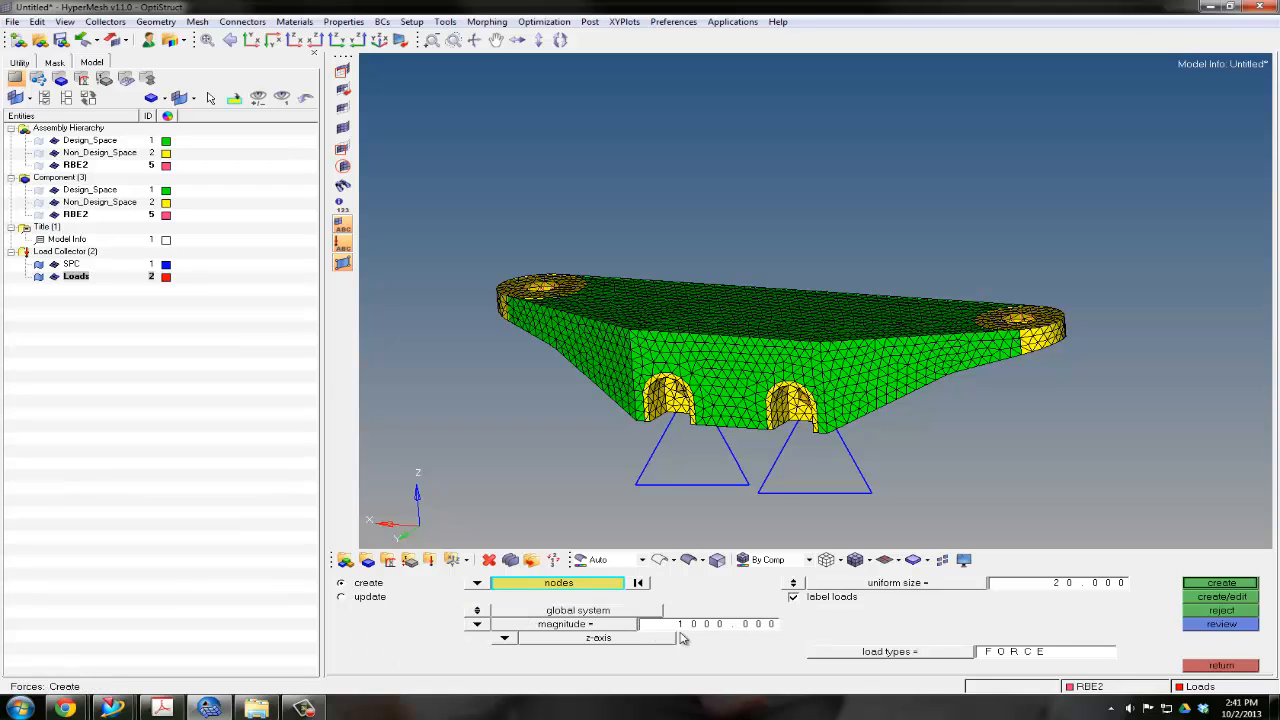
click(477, 623)
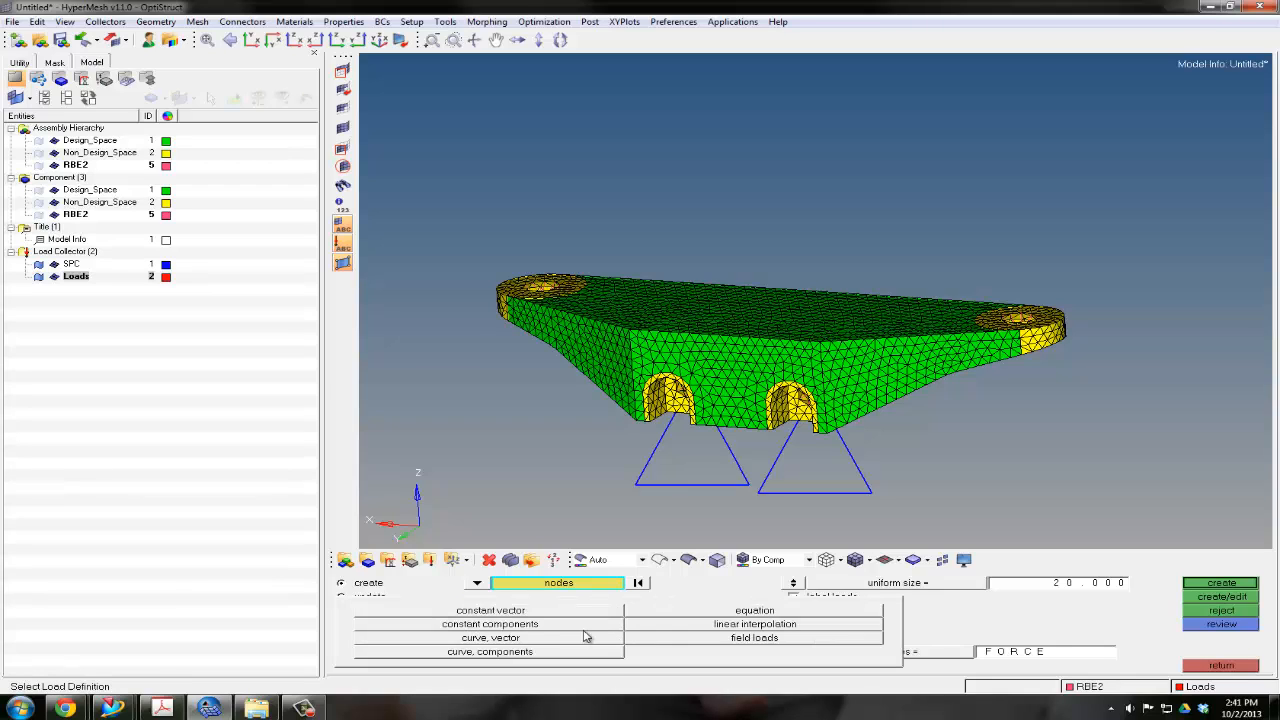
click(541, 630)
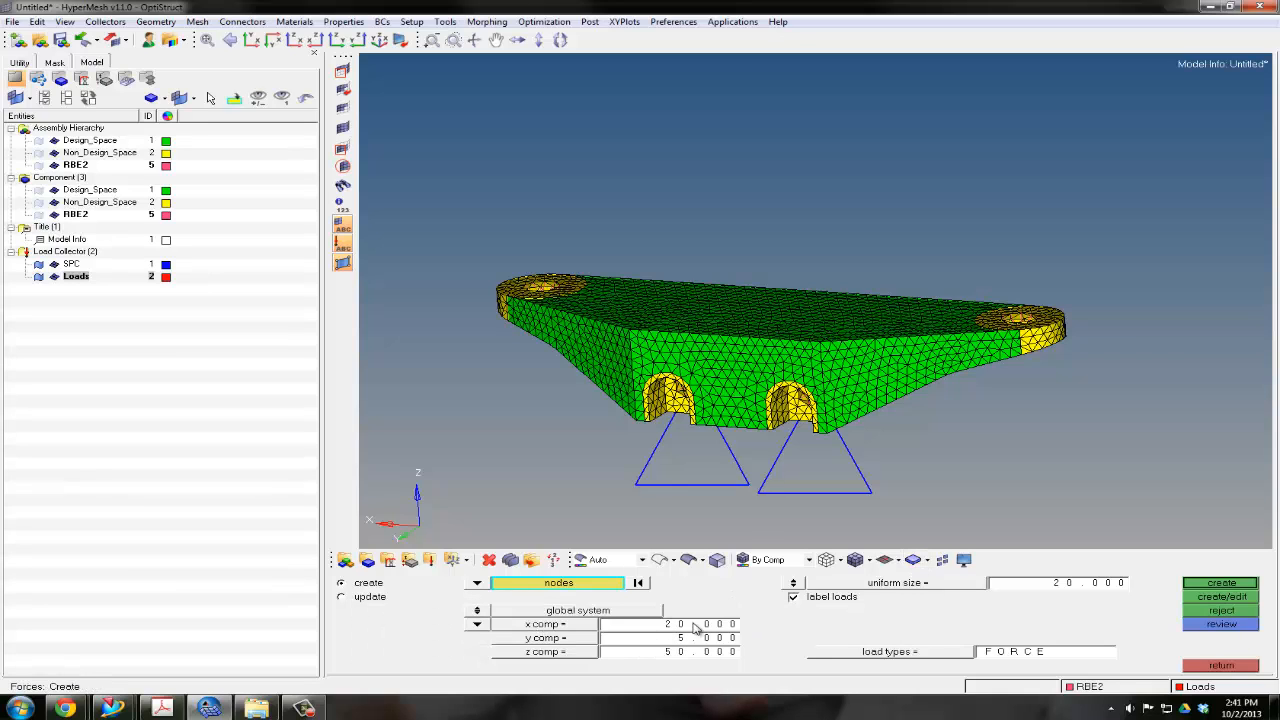
Create the force on the selected node with global components x 20, y 5 and z 50, at a uniform display size of 20
ctrl+right_drag(1064, 390, 994, 388)
ctrl+drag(994, 388, 950, 441)
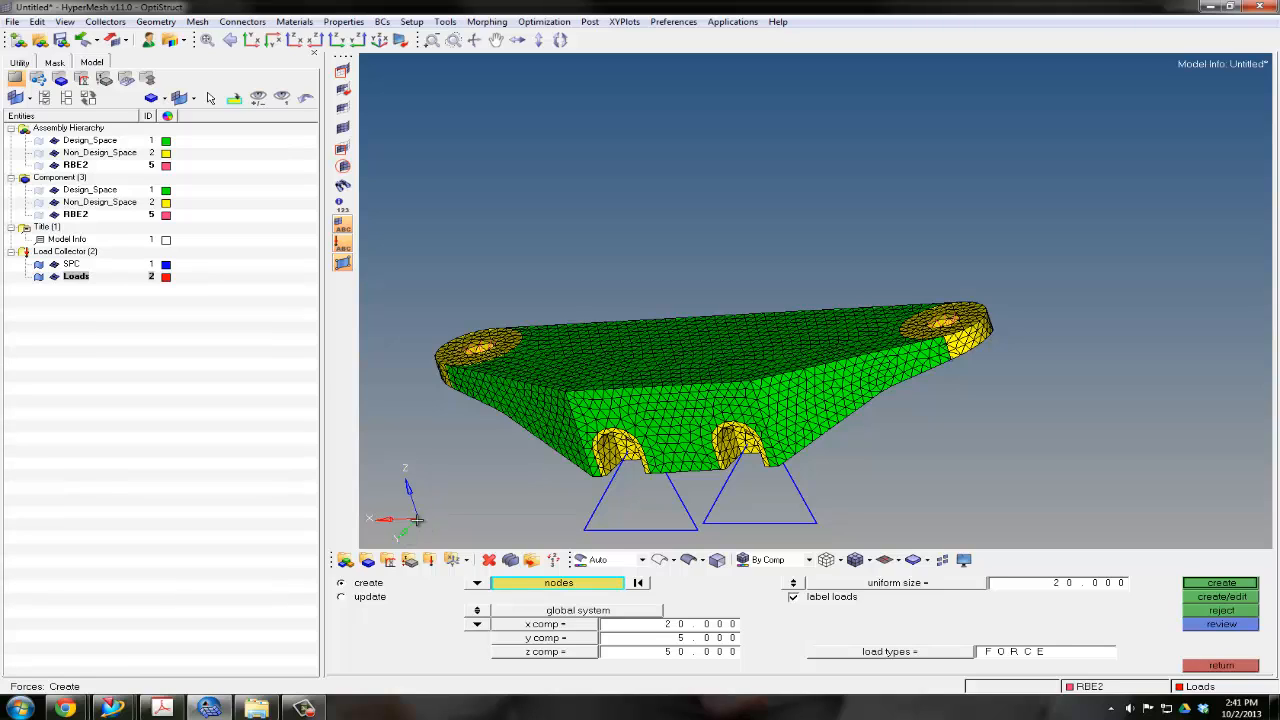
ctrl+drag(861, 458, 819, 344)
click(1221, 582)
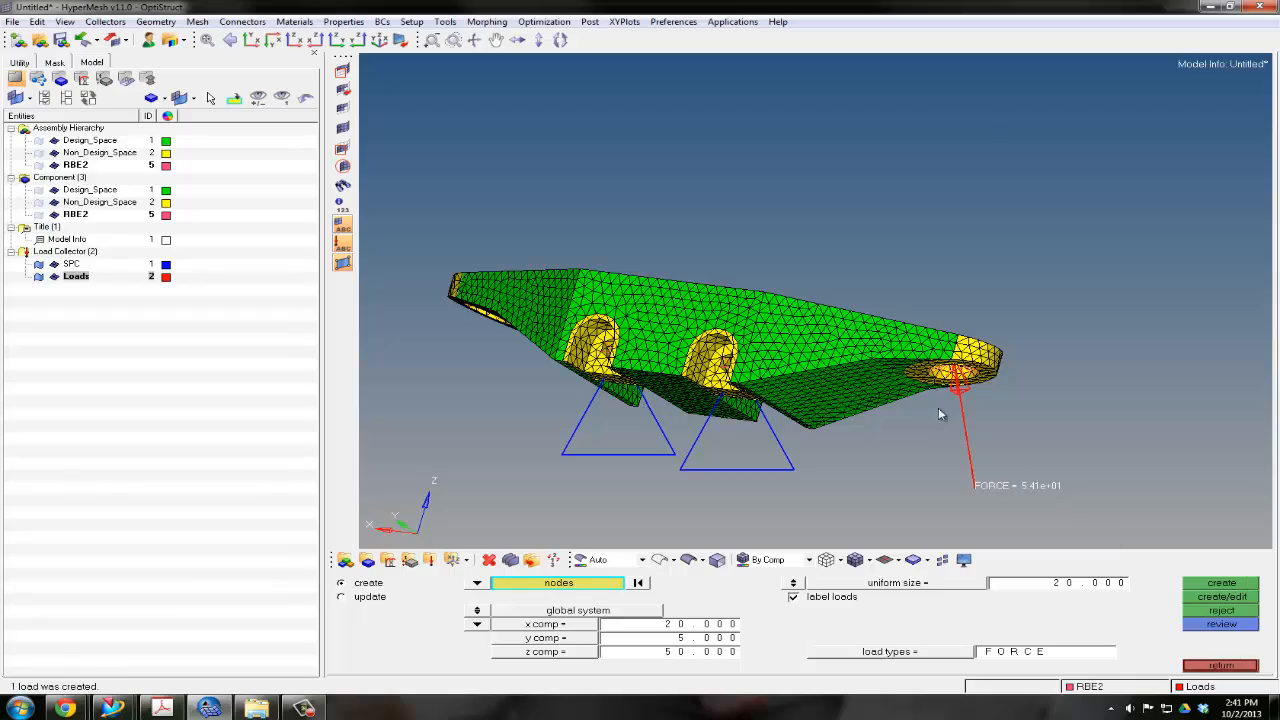
Create a force with components x -20, y 5 and z 50 on the RBE2 centre node in the positive-X end hole
ctrl+drag(875, 386, 1088, 474)
ctrl+drag(981, 384, 1094, 371)
ctrl+drag(719, 371, 856, 347)
ctrl+right_drag(675, 217, 795, 327)
ctrl+drag(795, 327, 840, 280)
ctrl+scroll(726, 313, up, 5)
click(710, 297)
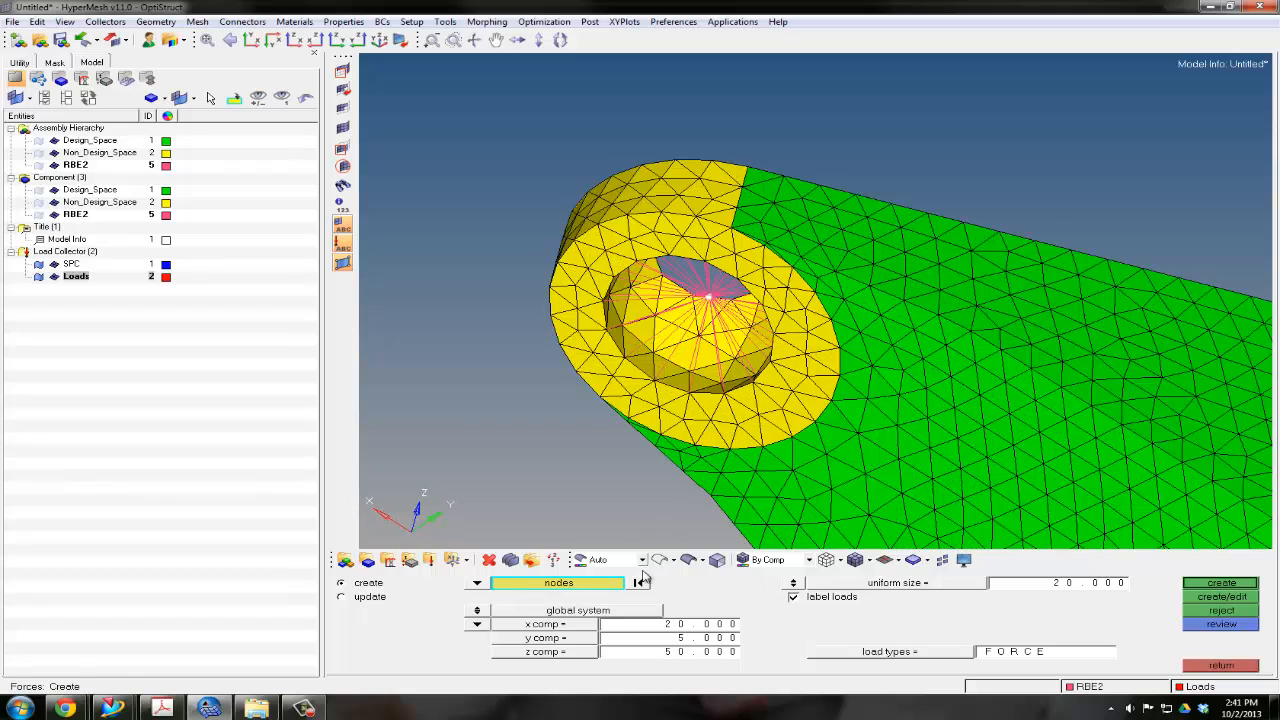
click(667, 626)
key(BackSpace)
text(-20)
key(Return)
ctrl+drag(878, 388, 836, 436)
ctrl+scroll(836, 436, down, 3)
ctrl+scroll(872, 449, down, 4)
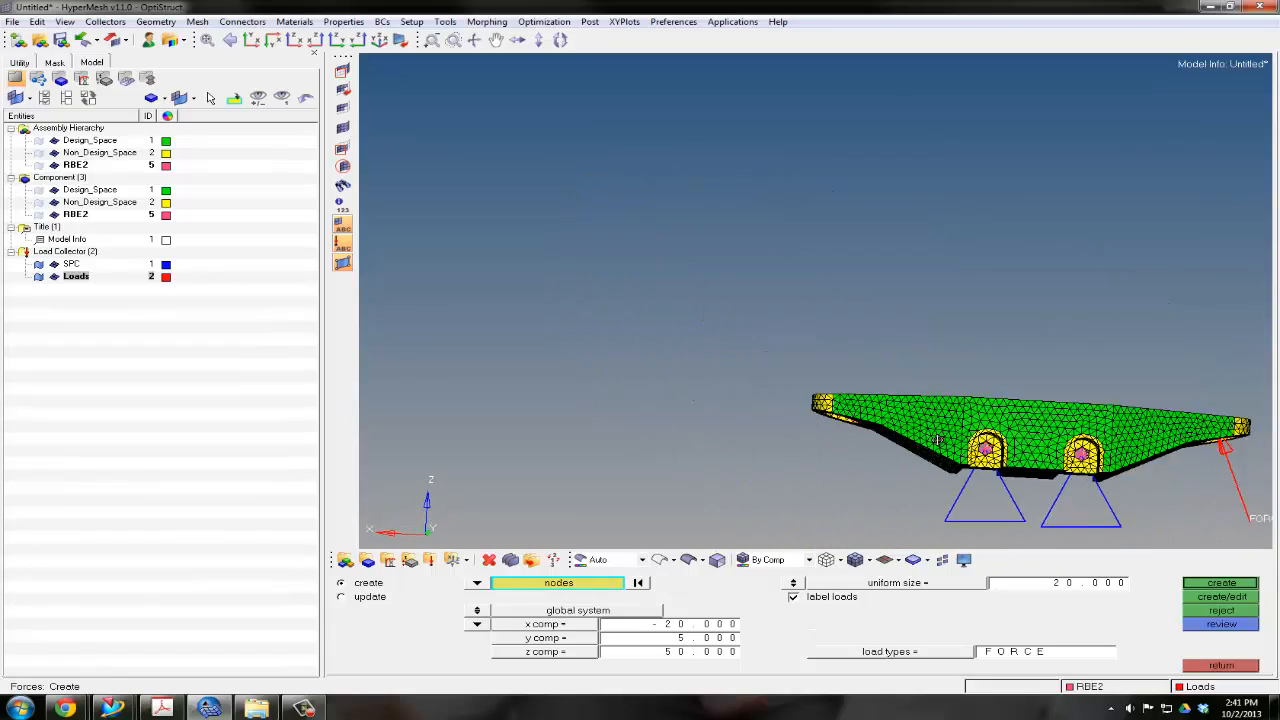
ctrl+right_drag(931, 435, 858, 376)
ctrl+drag(858, 376, 857, 372)
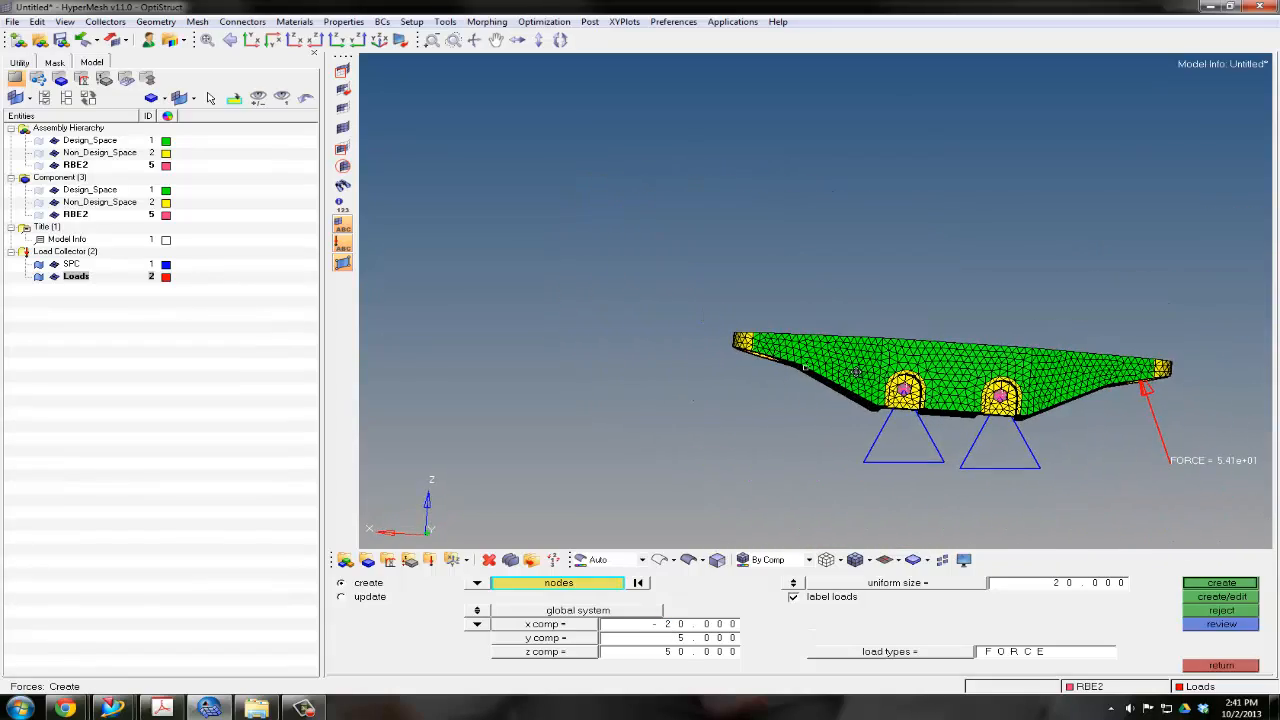
click(1218, 584)
mouse_move(963, 397)
ctrl+mouse_down()
mouse_move(957, 388)
mouse_move(982, 382)
ctrl+mouse_up()
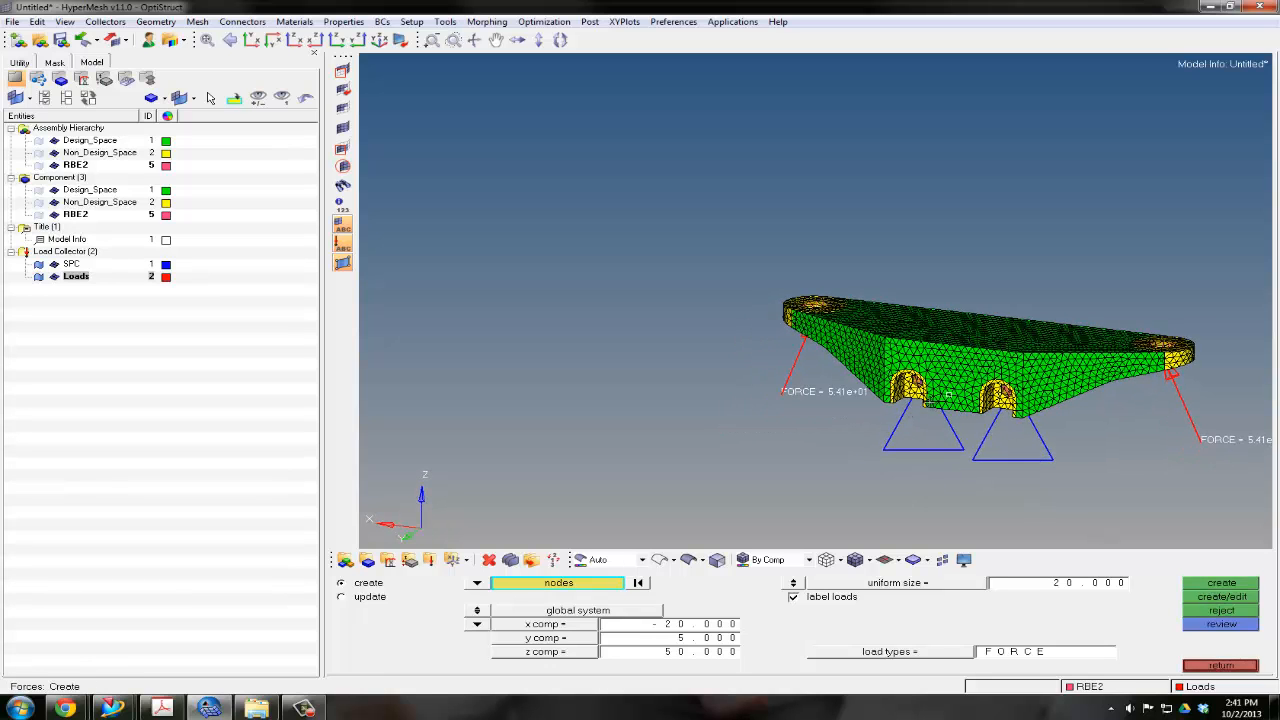
ctrl+right_drag(984, 381, 817, 388)
ctrl+scroll(817, 388, up, 3)
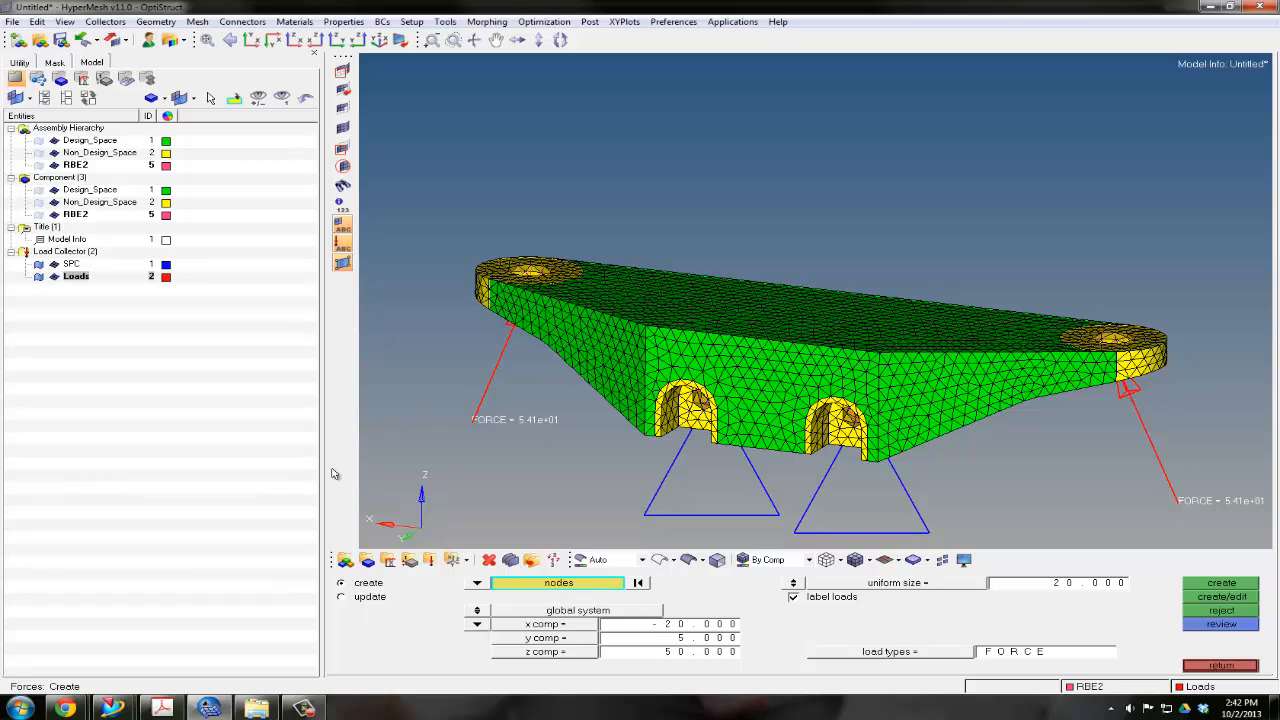
Switch to HM Steps.pdf in Adobe Acrobat to check the remaining setup steps
click(161, 707)
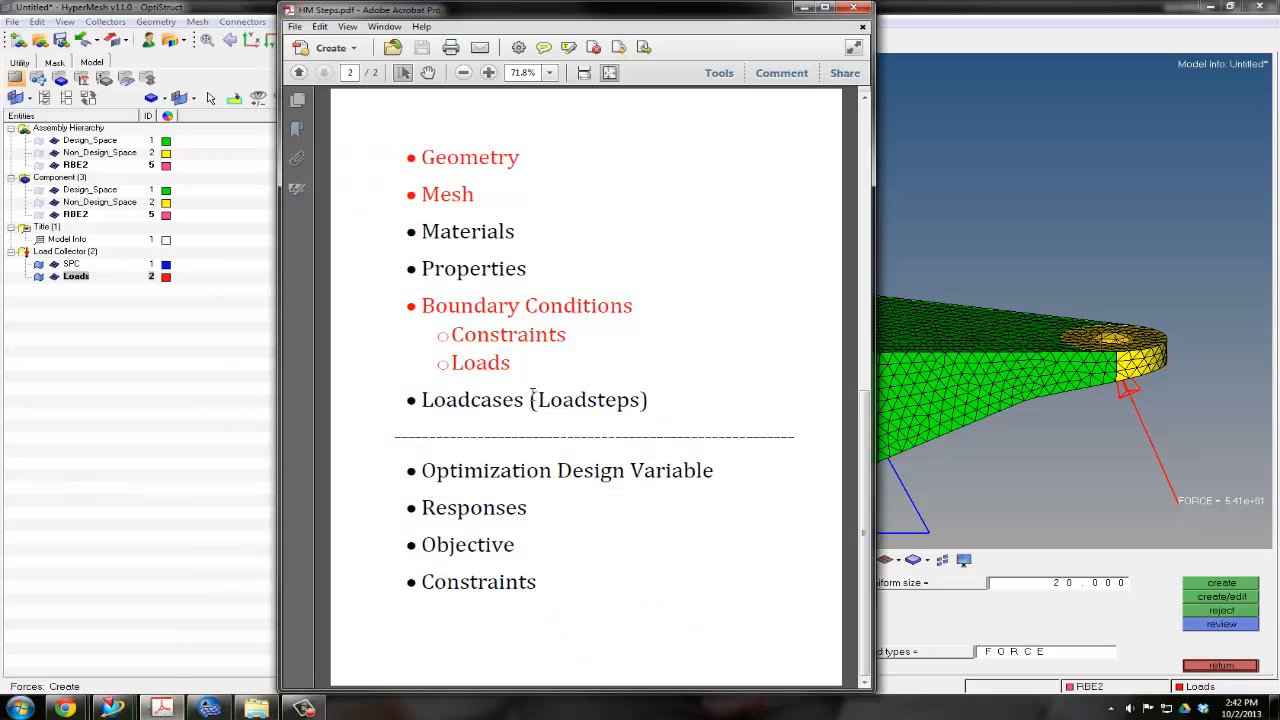